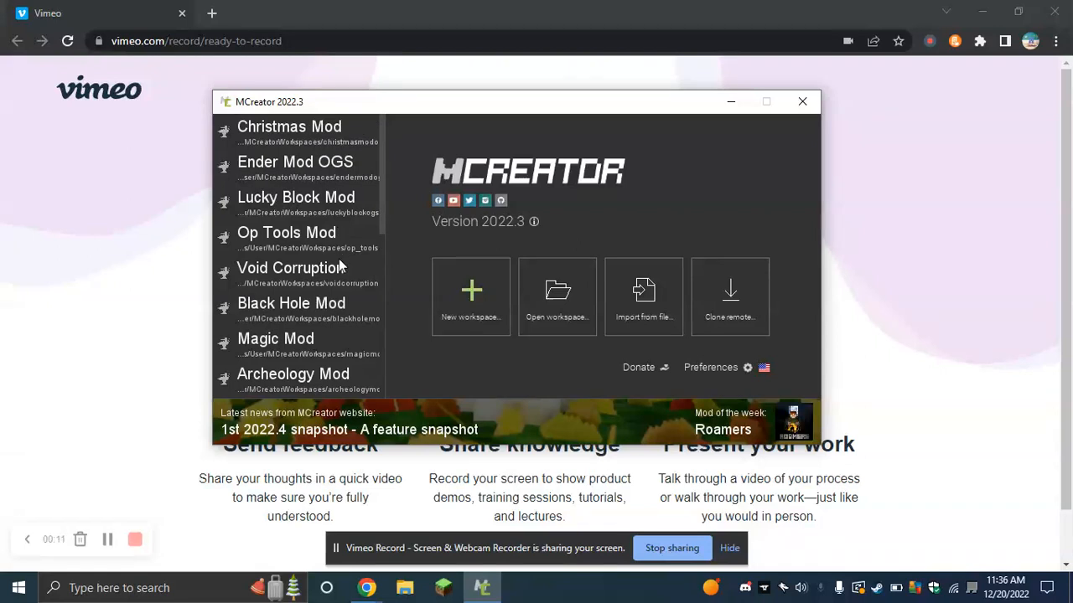
left_click_drag(381, 197, 390, 276)
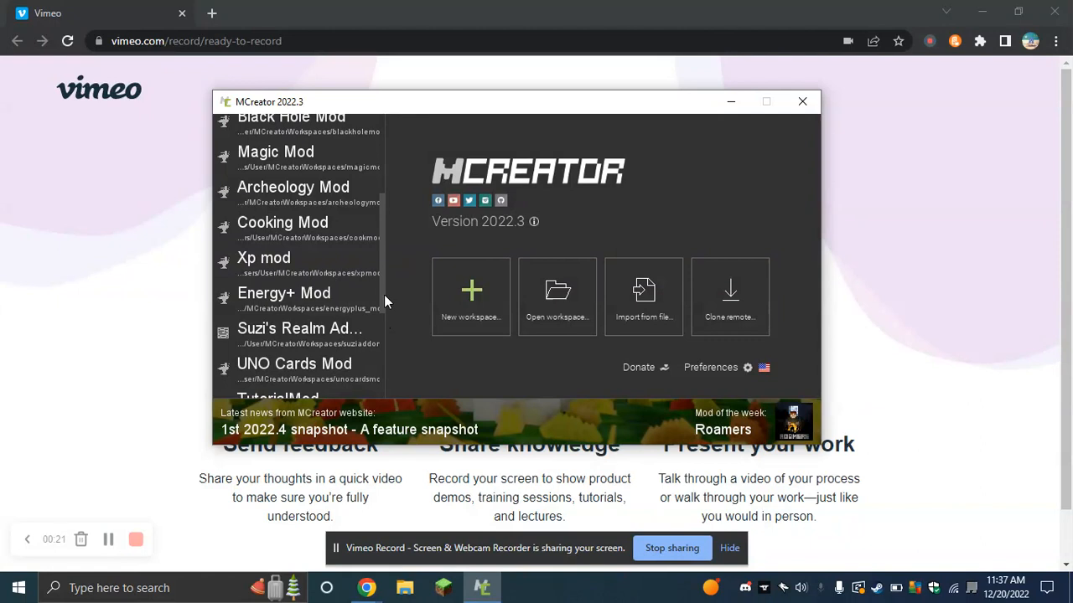
scroll(384, 294, "up", 5)
scroll(383, 295, "down", 3)
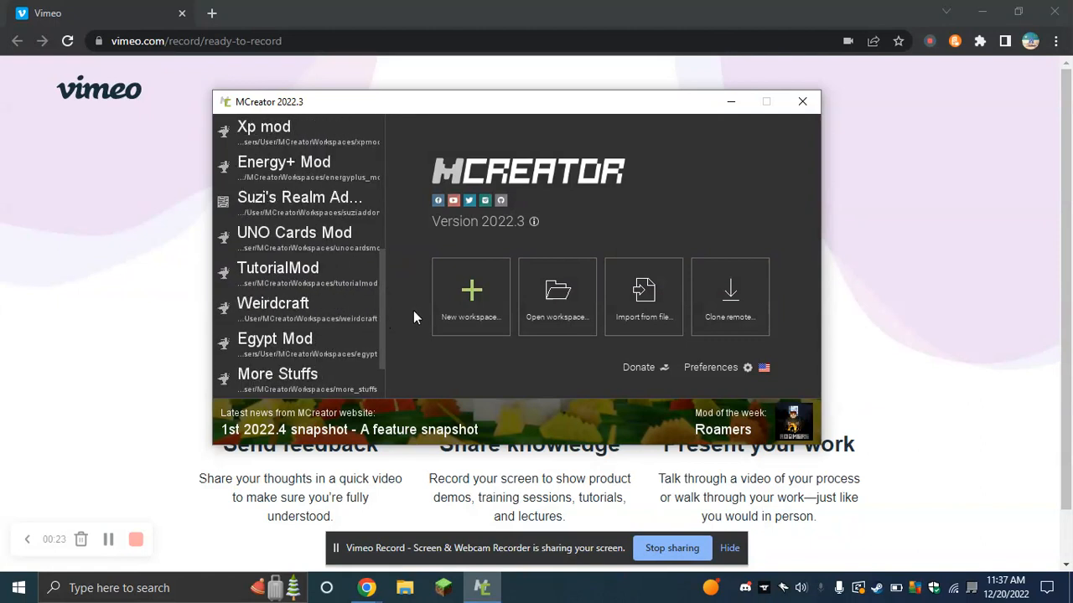
scroll(381, 323, "down", 1)
scroll(382, 319, "up", 4)
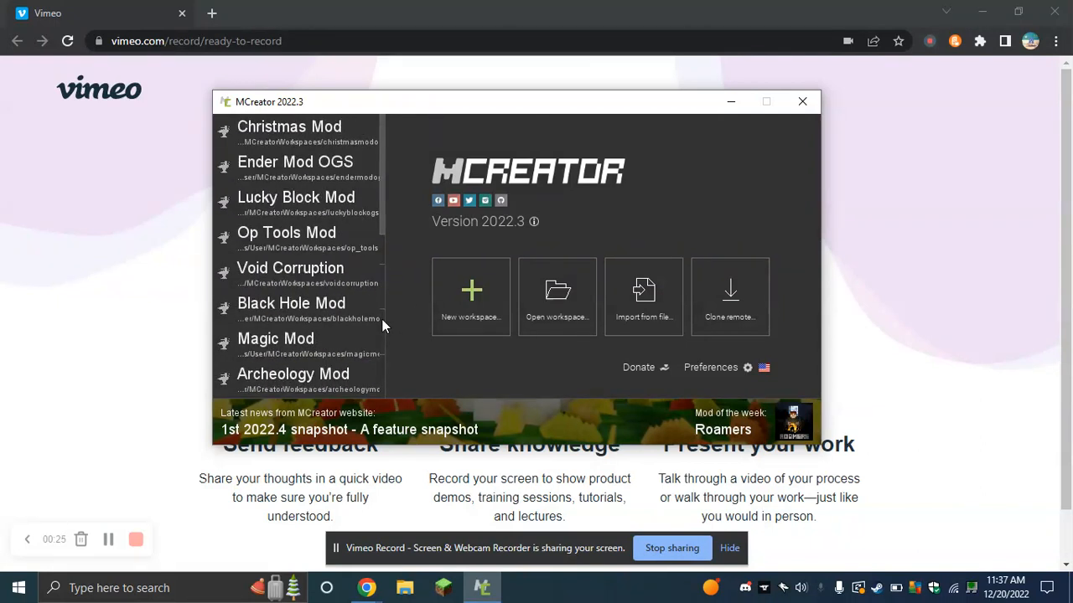
- Start setting up a new Minecraft Forge mod workspace and check the details of its Minecraft version generator
left_click(500, 304)
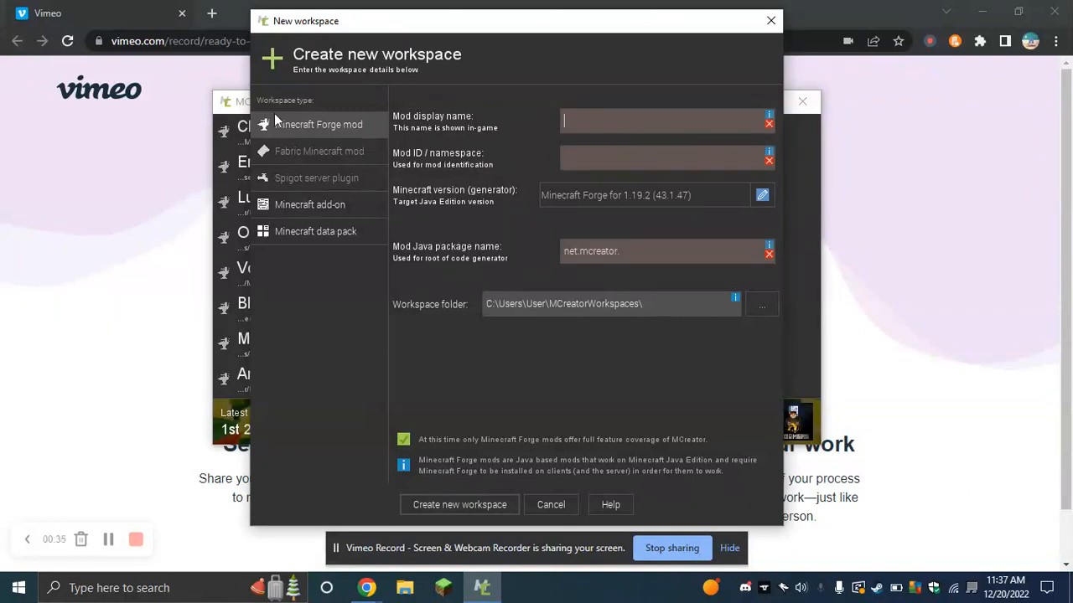
left_click(760, 197)
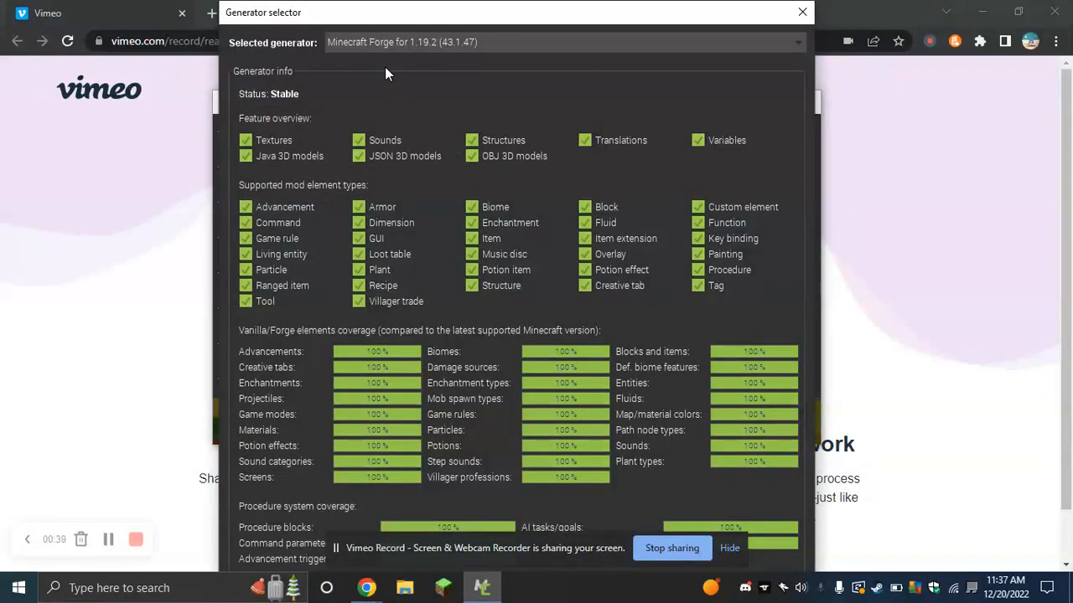
left_click(800, 13)
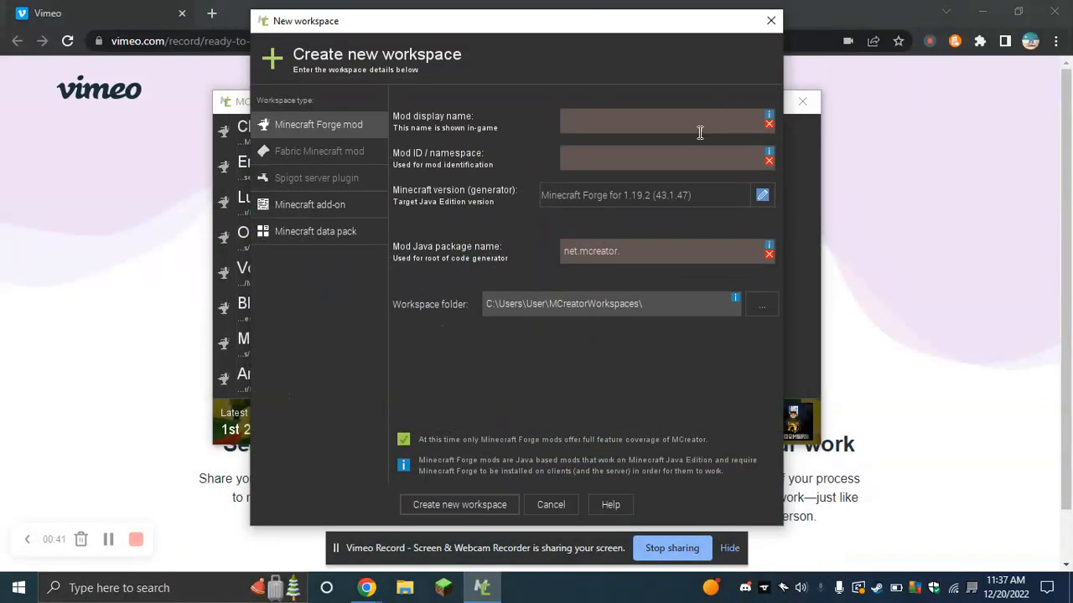
type("Holida")
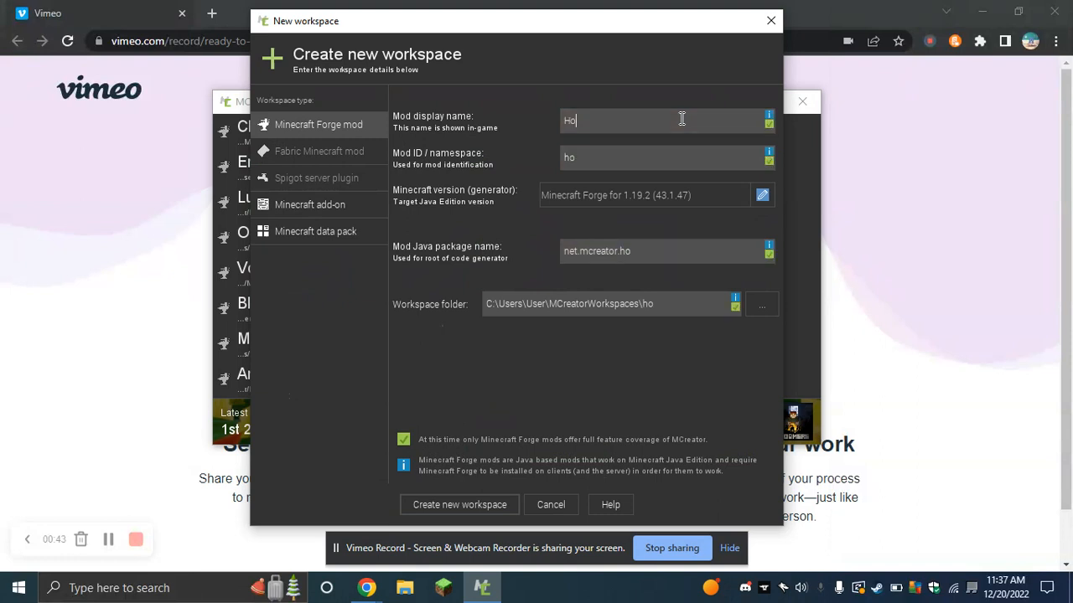
key("BackSpace")
key("BackSpace")
key("BackSpace")
key("BackSpace")
key("BackSpace")
key("BackSpace")
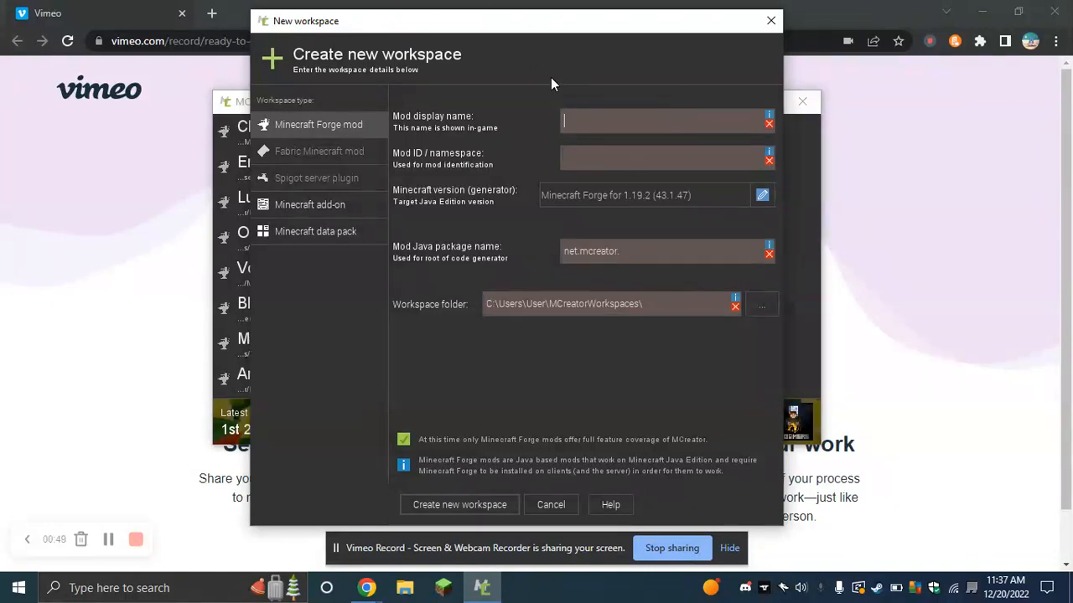
- Set the mod display name to "Holiday Tutorial Mod"
type("Hol")
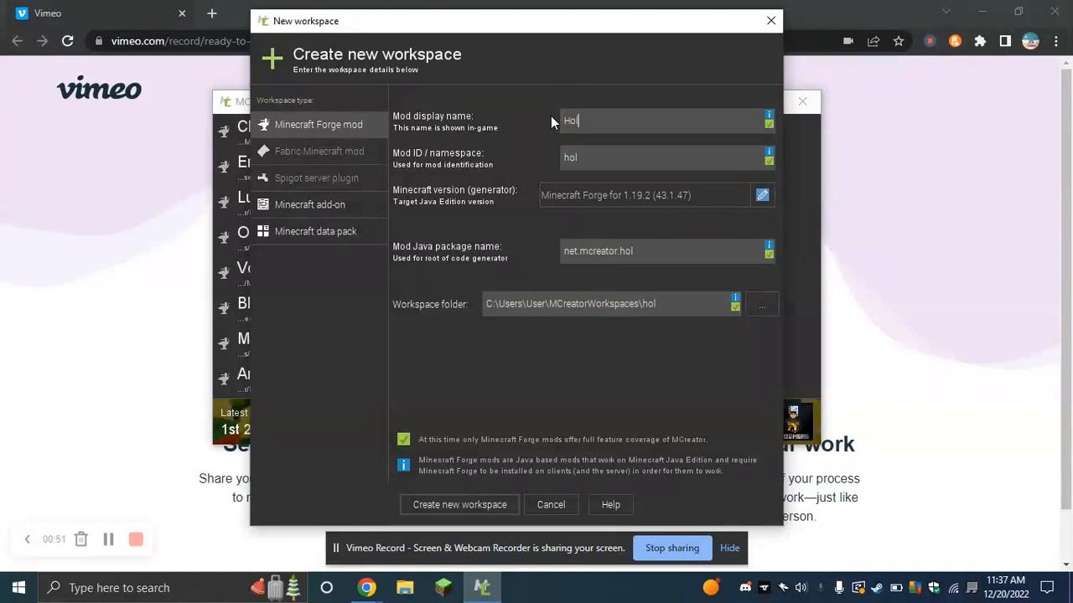
type("iday Tutor")
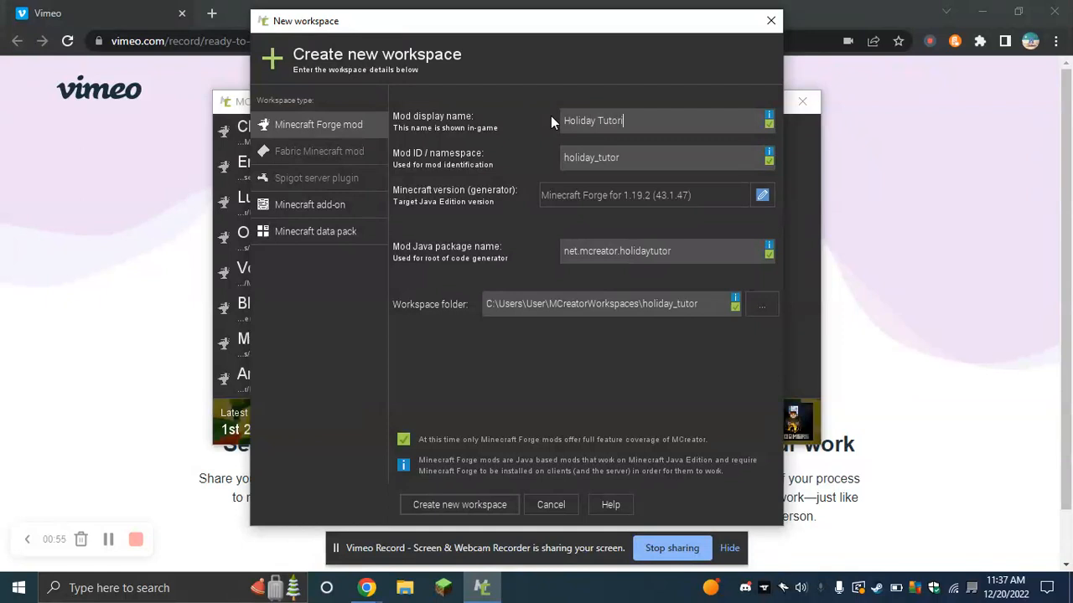
type("ial Mod")
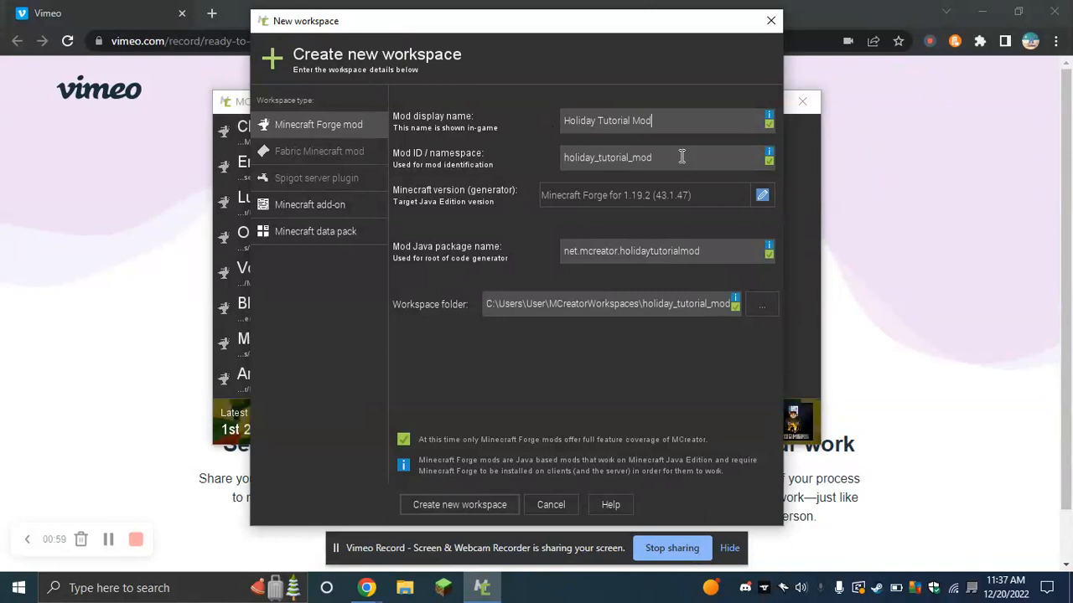
- Change the mod ID to "holidaytutorialogs" and create the workspace
left_click(632, 160)
key("BackSpace")
left_click(598, 159)
key("BackSpace")
left_click(648, 157)
key("BackSpace")
key("BackSpace")
key("BackSpace")
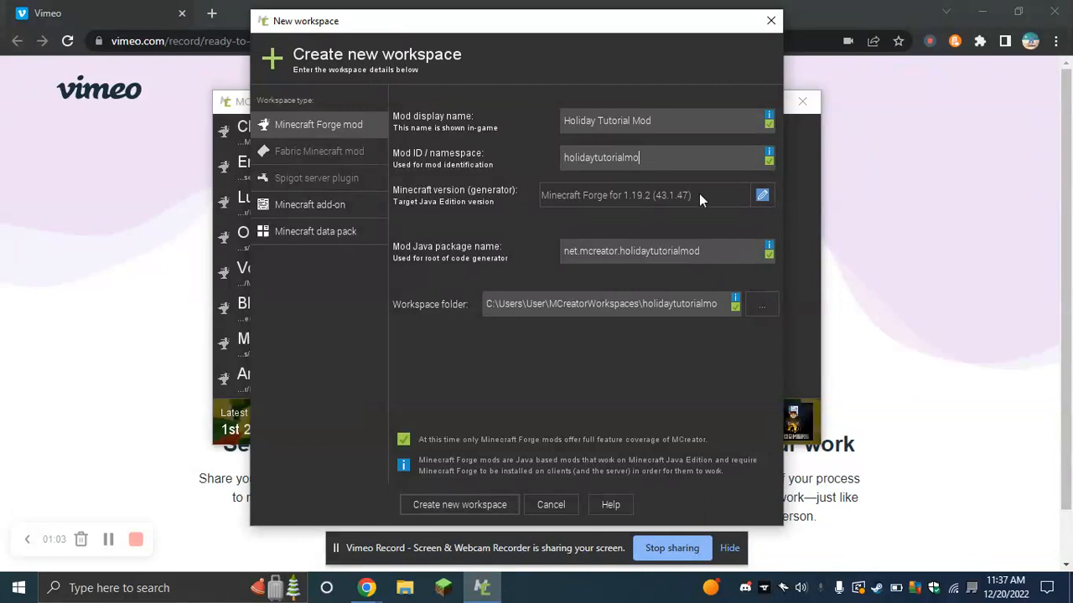
type("logs")
left_click(695, 127)
left_click(453, 506)
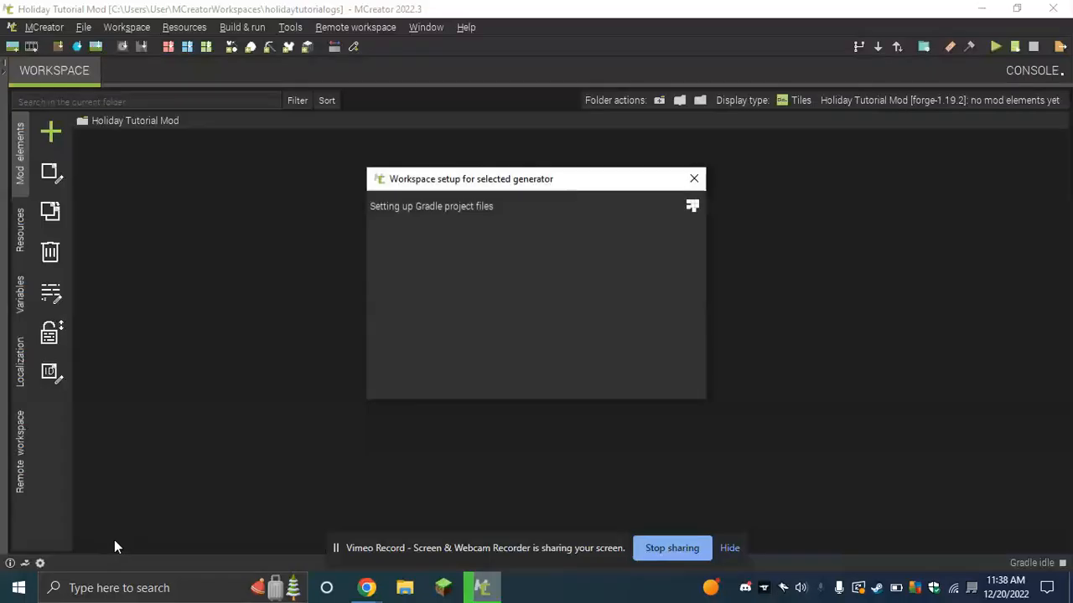
- Close the mcreator.net page that opened in Chrome and switch back to MCreator
mouse_move(366, 587)
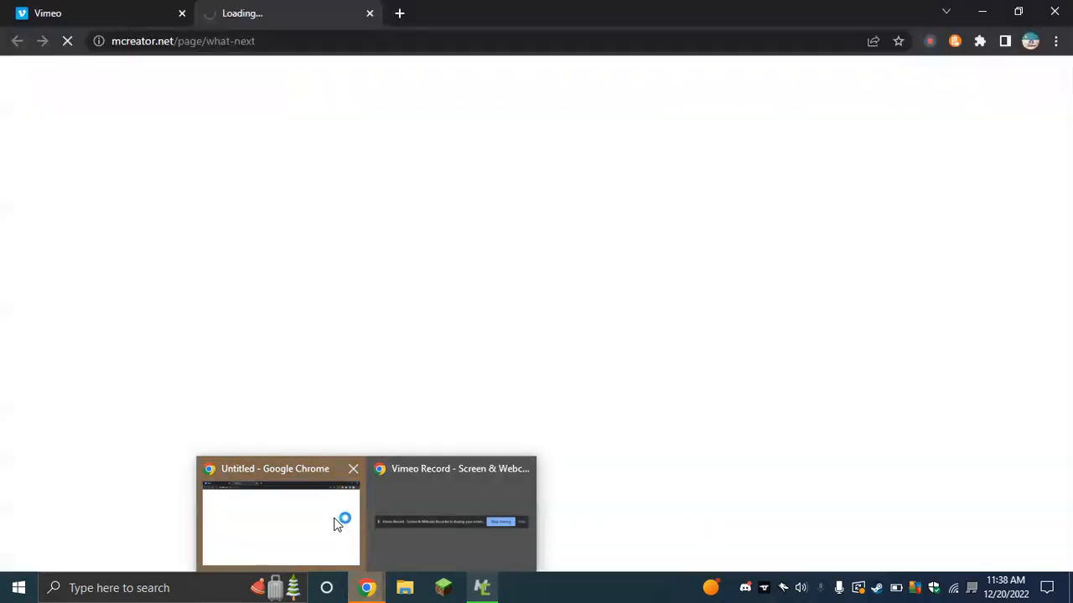
left_click(335, 521)
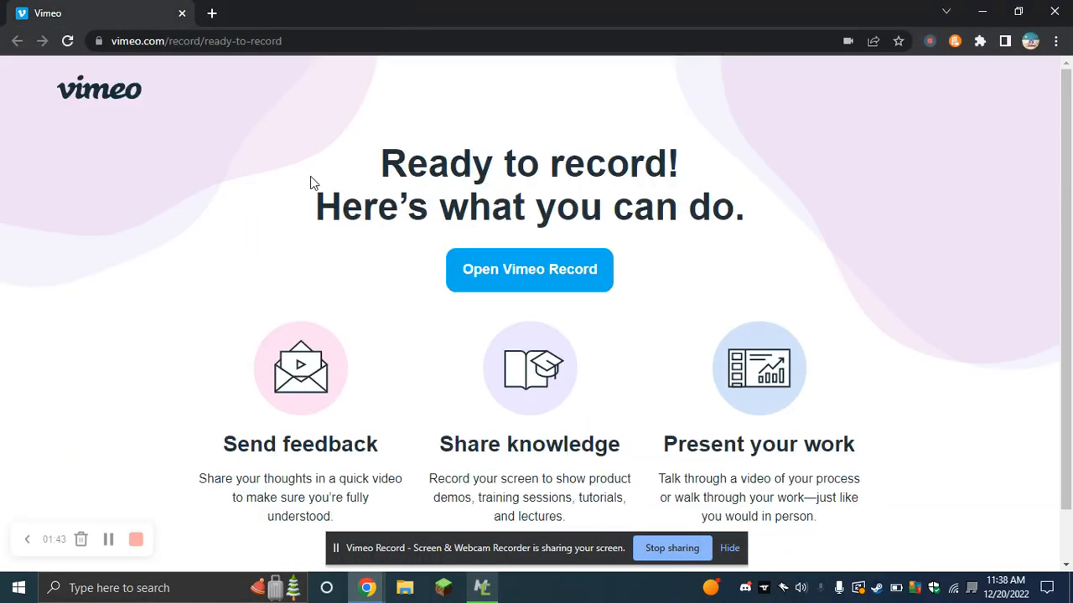
left_click(370, 13)
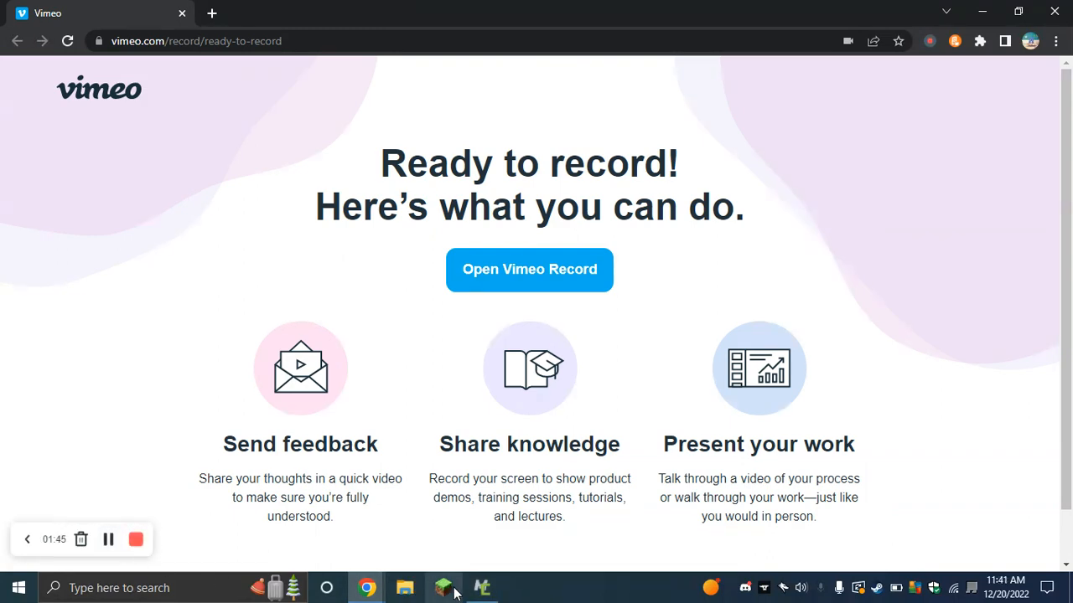
left_click(481, 588)
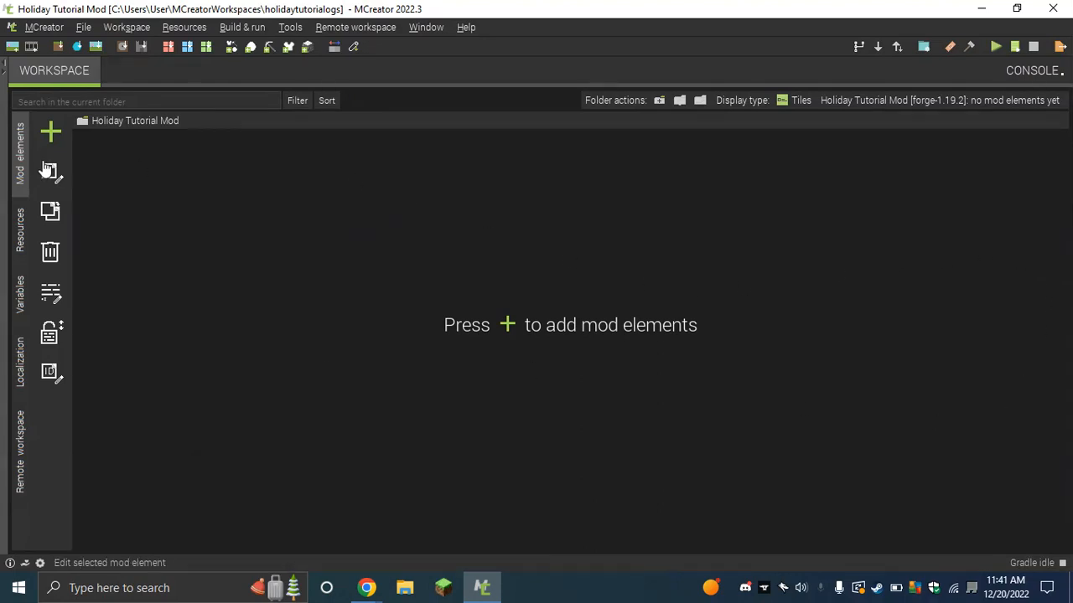
- Add a new Item mod element named "Peppermint" to the workspace
left_click(47, 134)
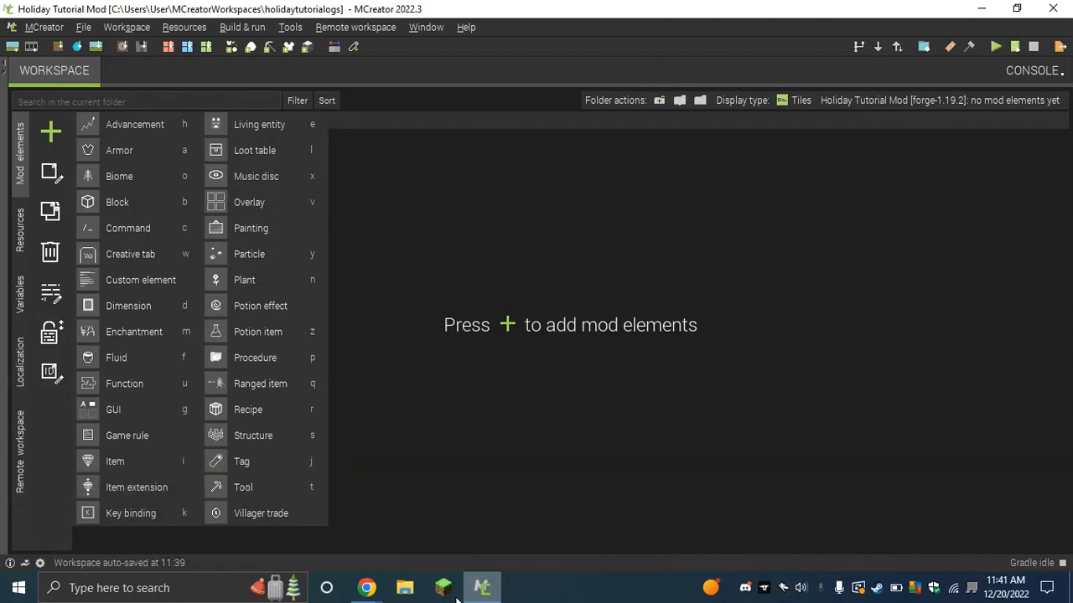
left_click(383, 507)
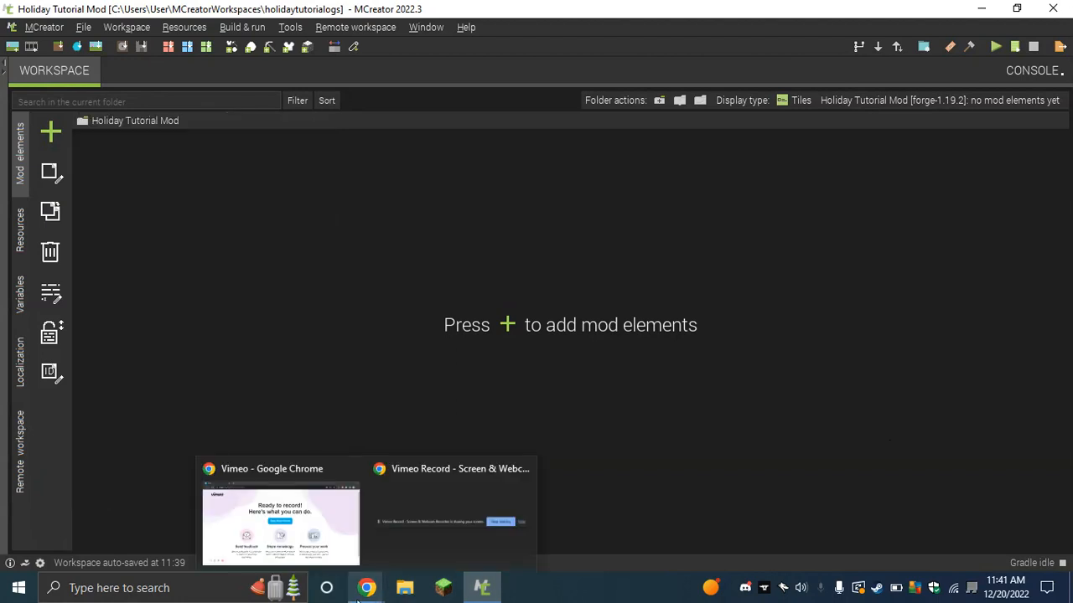
left_click(51, 134)
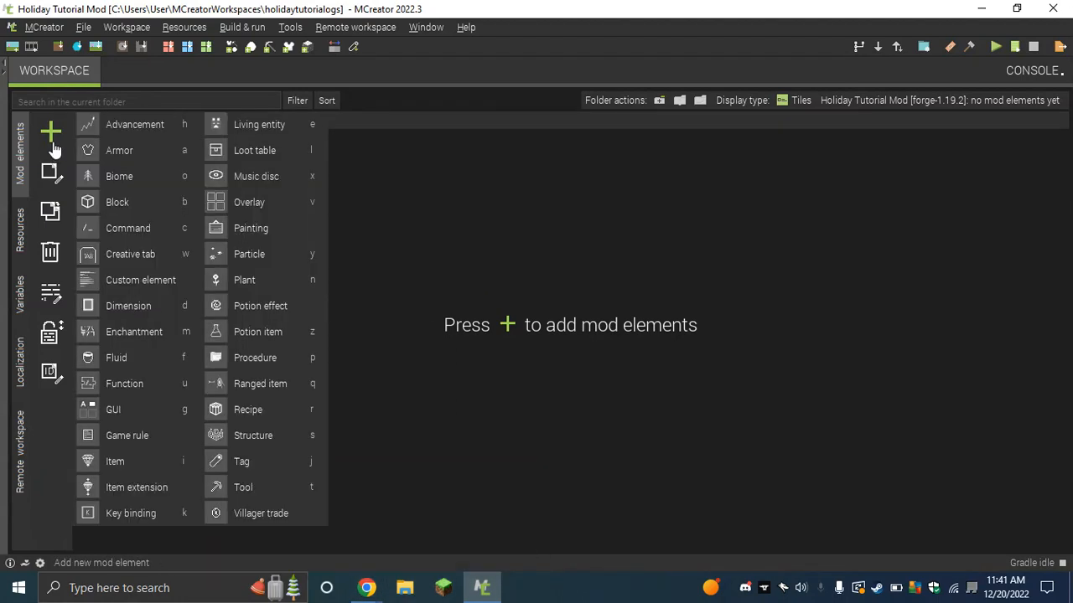
left_click(174, 460)
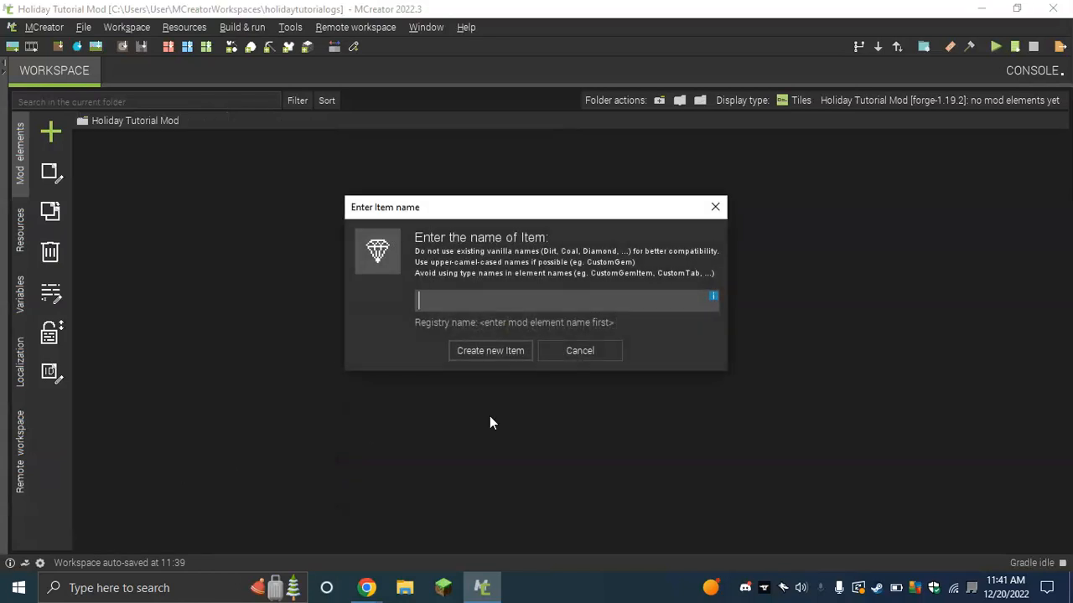
type("Peppermint")
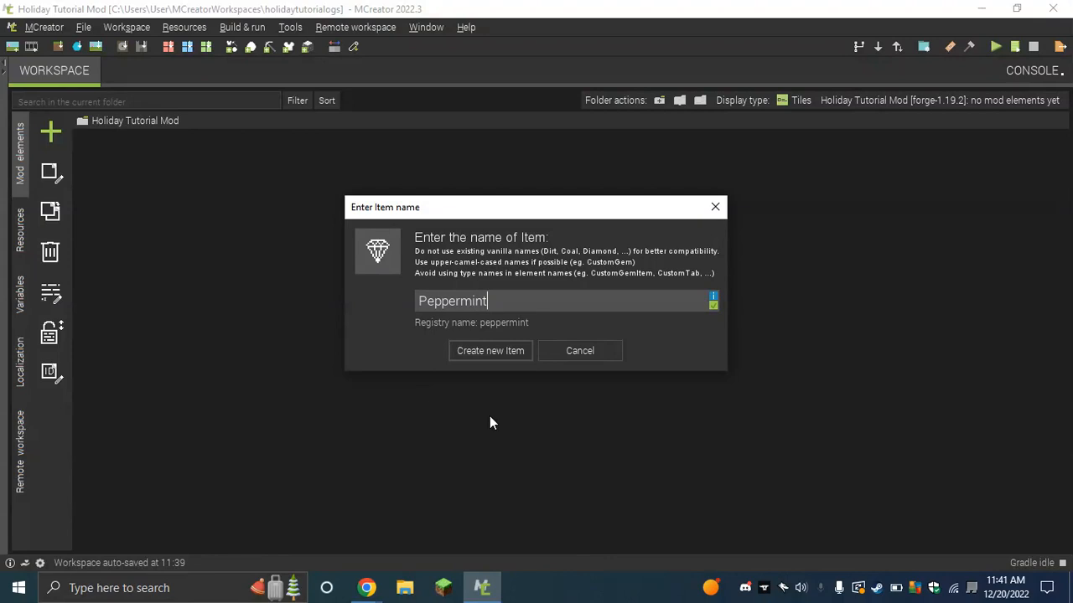
left_click(472, 349)
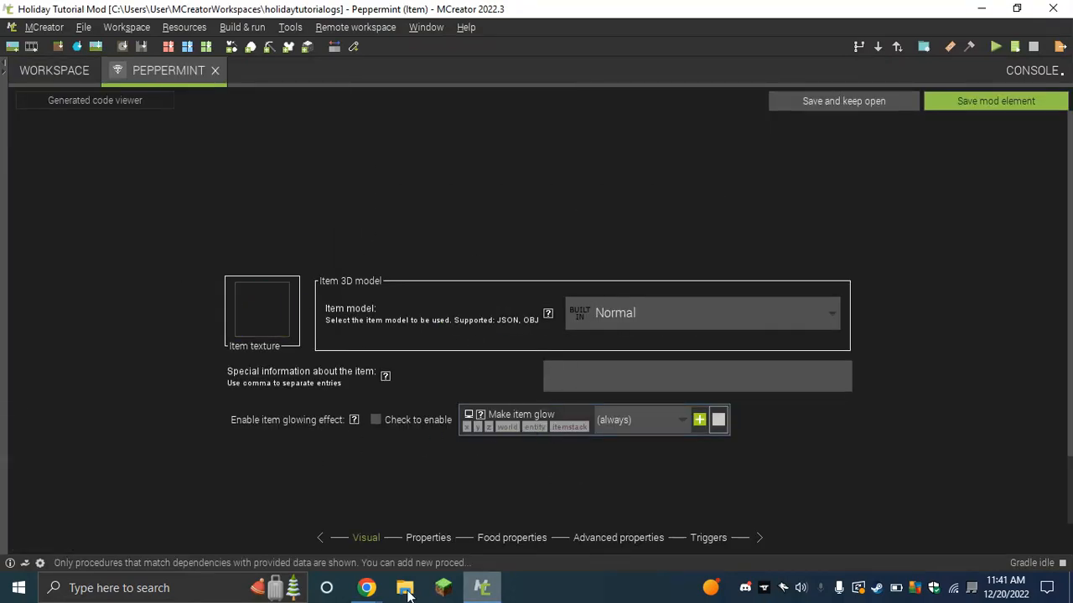
- Look at the item texture selection without choosing one and at the item model options, keeping the Normal model
left_click(266, 314)
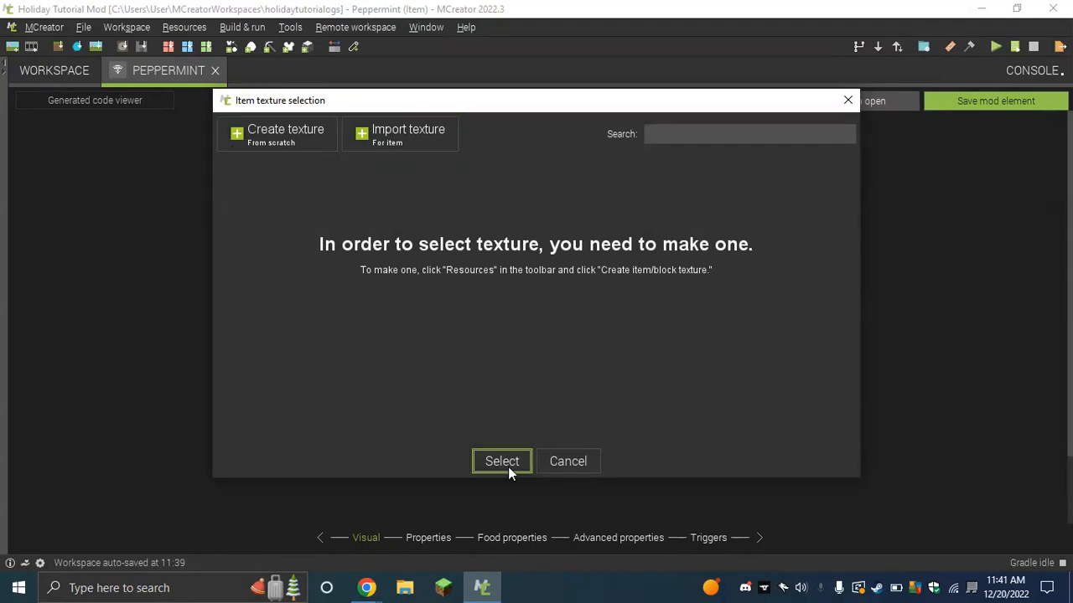
left_click(541, 468)
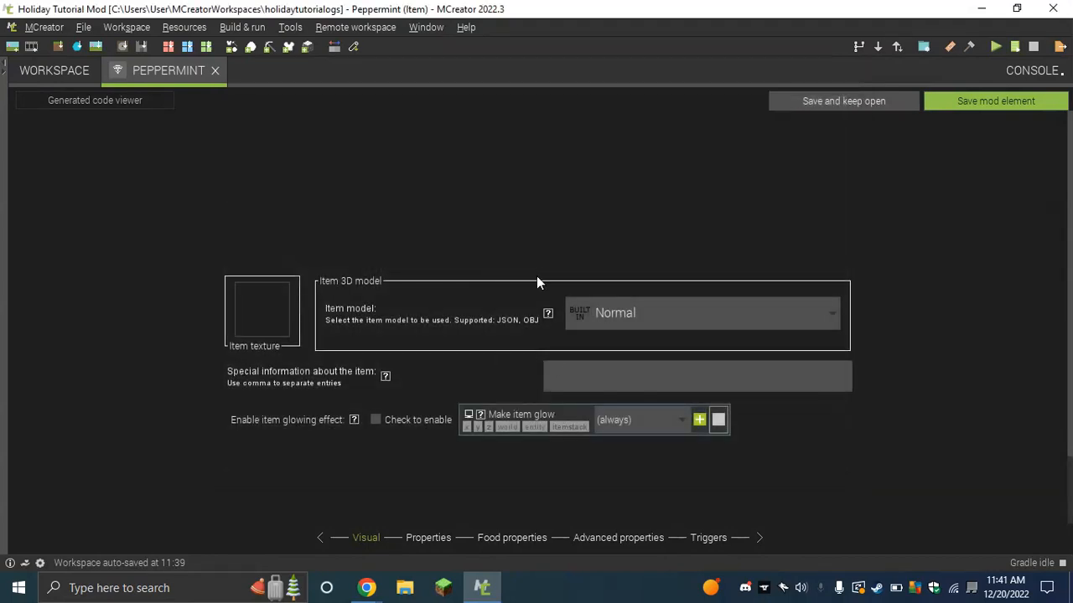
left_click(664, 327)
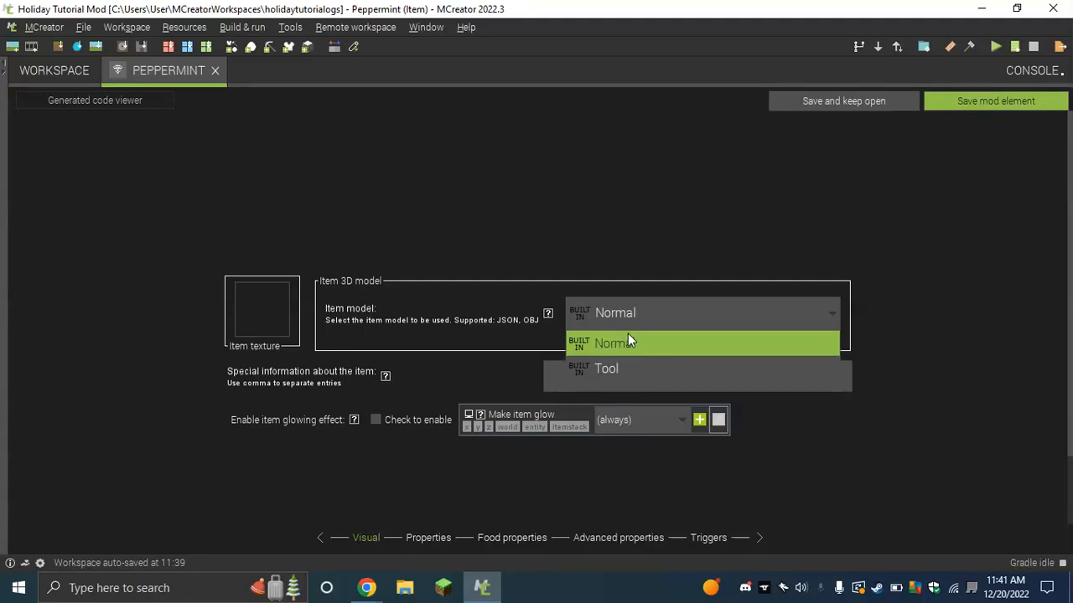
left_click(630, 342)
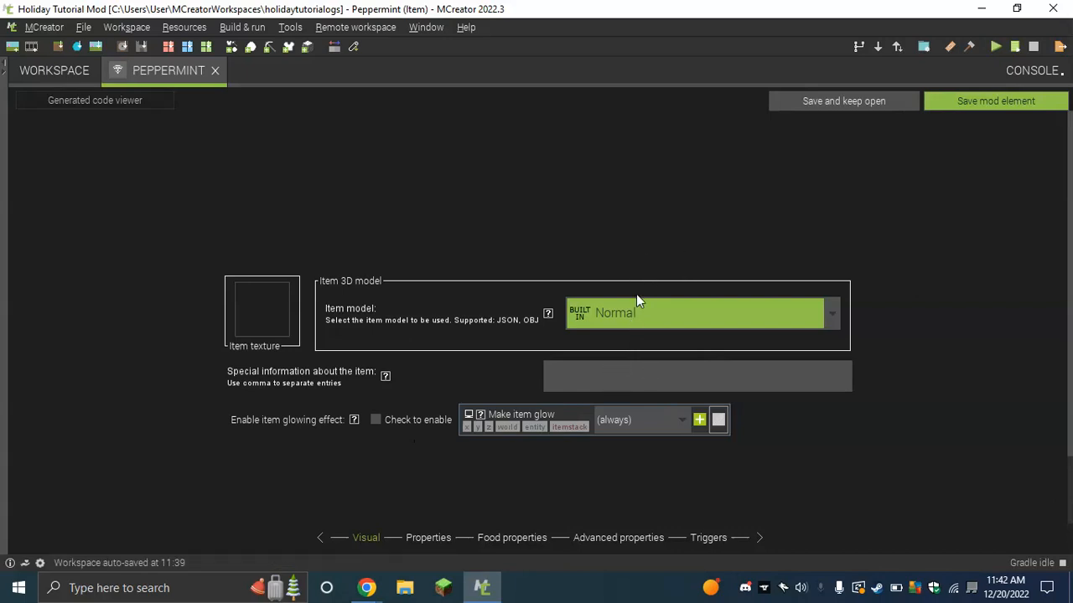
left_click(594, 370)
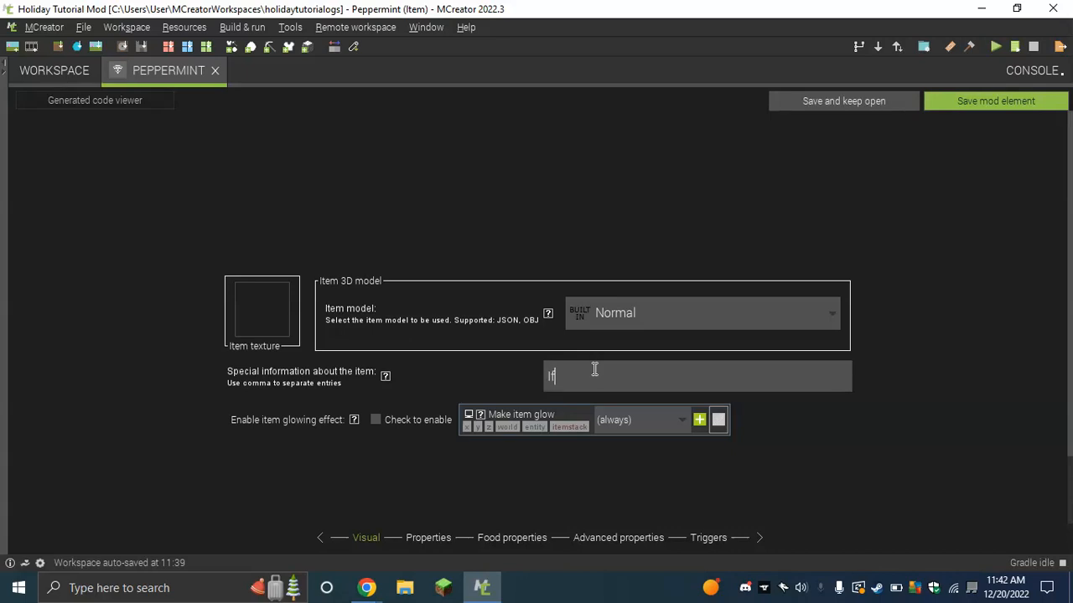
type("Hello there")
key("BackSpace")
key("BackSpace")
key("BackSpace")
key("BackSpace")
key("BackSpace")
key("BackSpace")
key("BackSpace")
key("BackSpace")
key("BackSpace")
key("BackSpace")
key("BackSpace")
type("\\")
key("BackSpace")
left_click(251, 302)
left_click(842, 98)
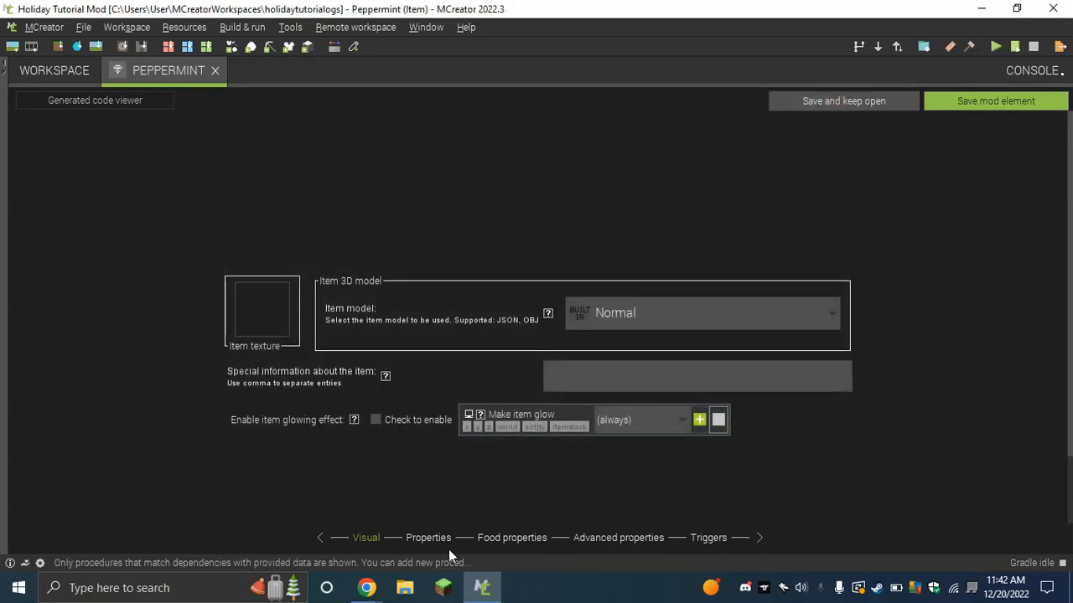
- Review the creative inventory tab and rarity options in the Peppermint item's properties, keeping MISC and COMMON
left_click(428, 537)
left_click(603, 191)
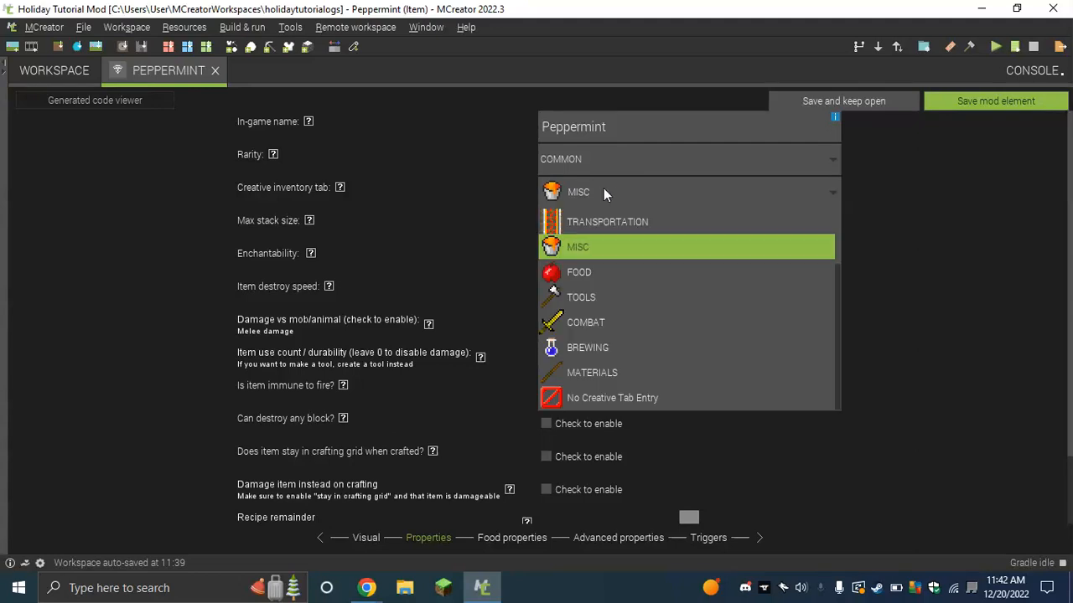
scroll(671, 319, "up", 1)
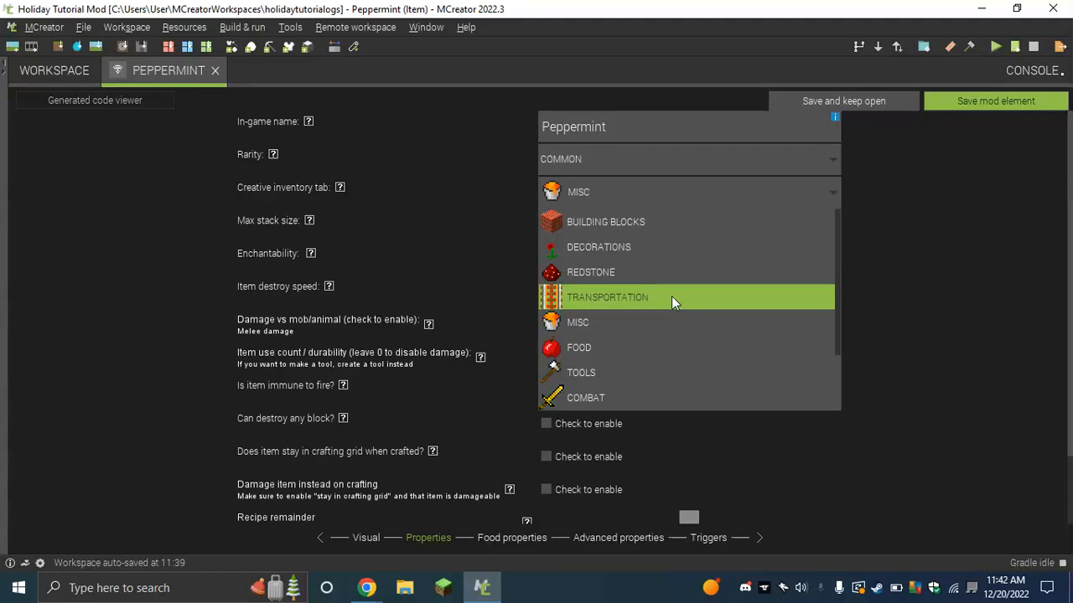
left_click(611, 195)
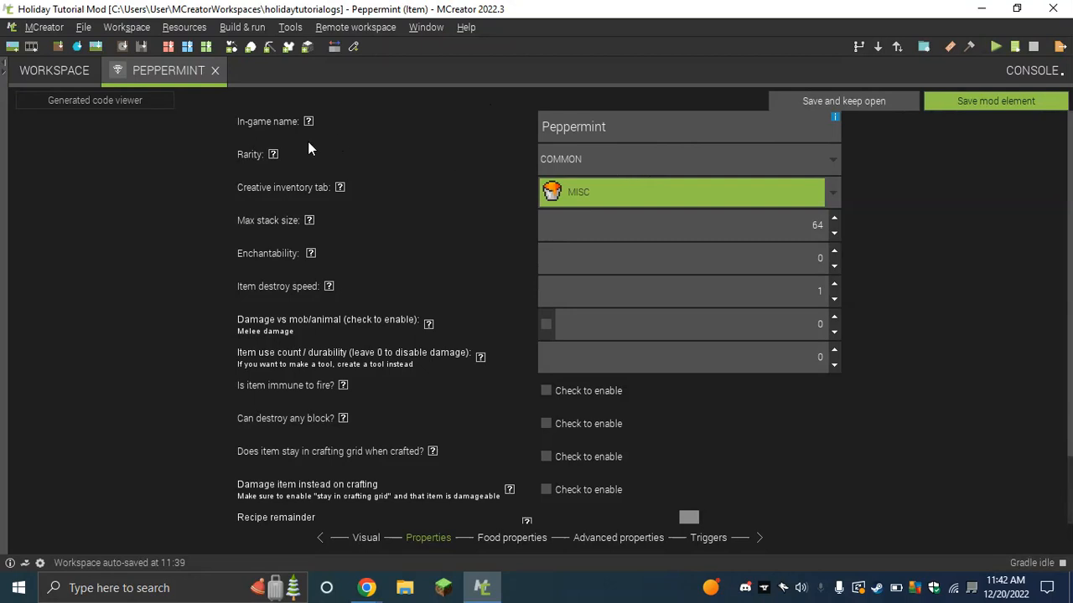
left_click(557, 163)
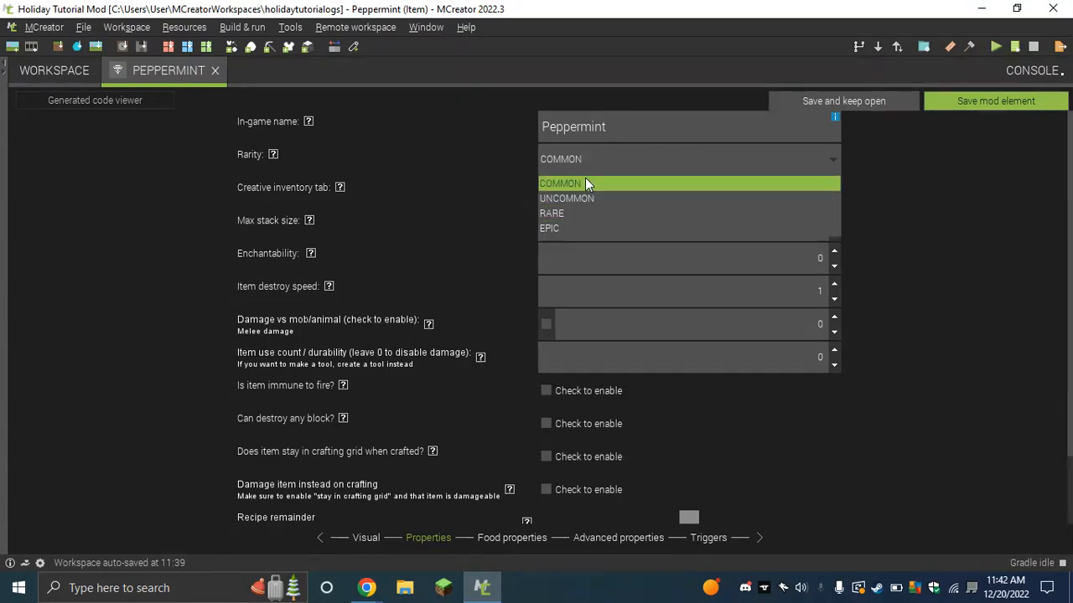
left_click(585, 183)
mouse_move(274, 157)
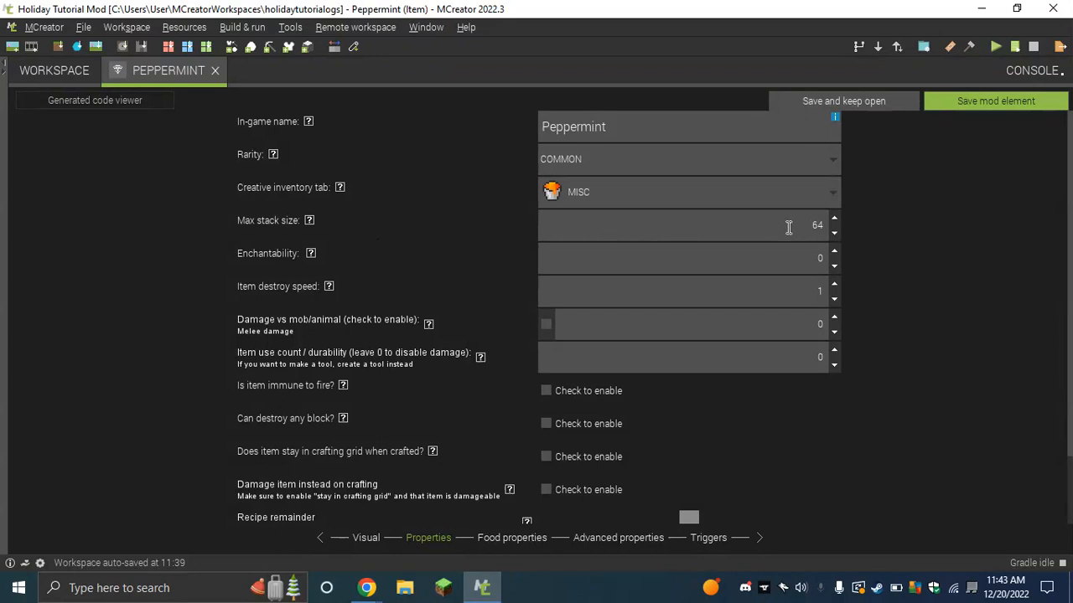
left_click_drag(809, 224, 825, 230)
type("1")
left_click_drag(809, 225, 825, 226)
type("64")
- Read the help notes for the Peppermint item's max stack size and enchantability
left_click(309, 221)
left_click(311, 255)
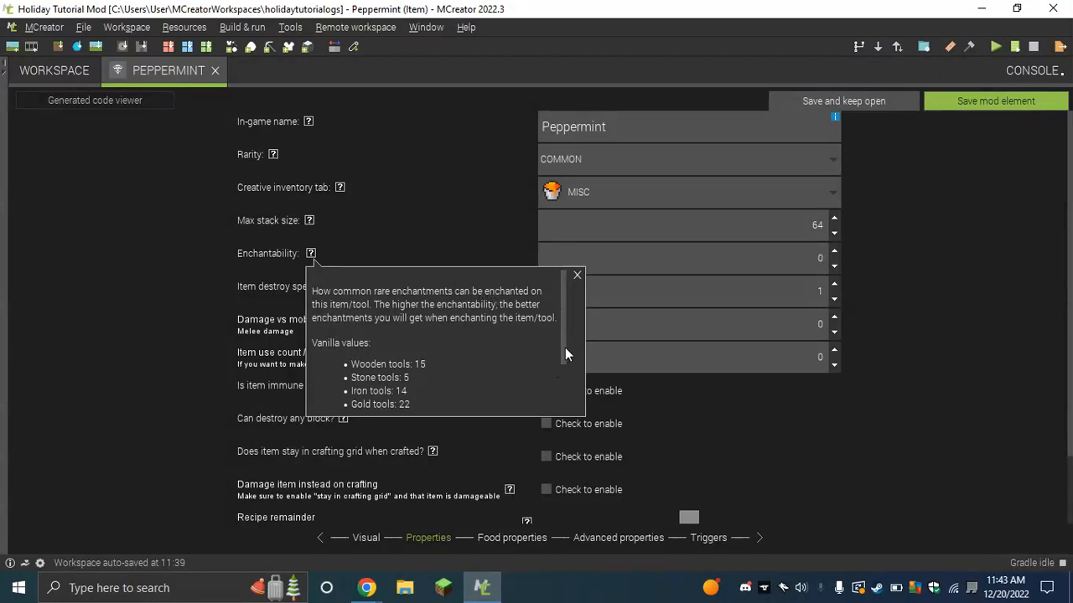
- Read the rest of the enchantability help note and the typical values in the item destroy speed help note
scroll(564, 347, "down", 2)
scroll(564, 344, "up", 1)
scroll(561, 348, "up", 1)
left_click(577, 275)
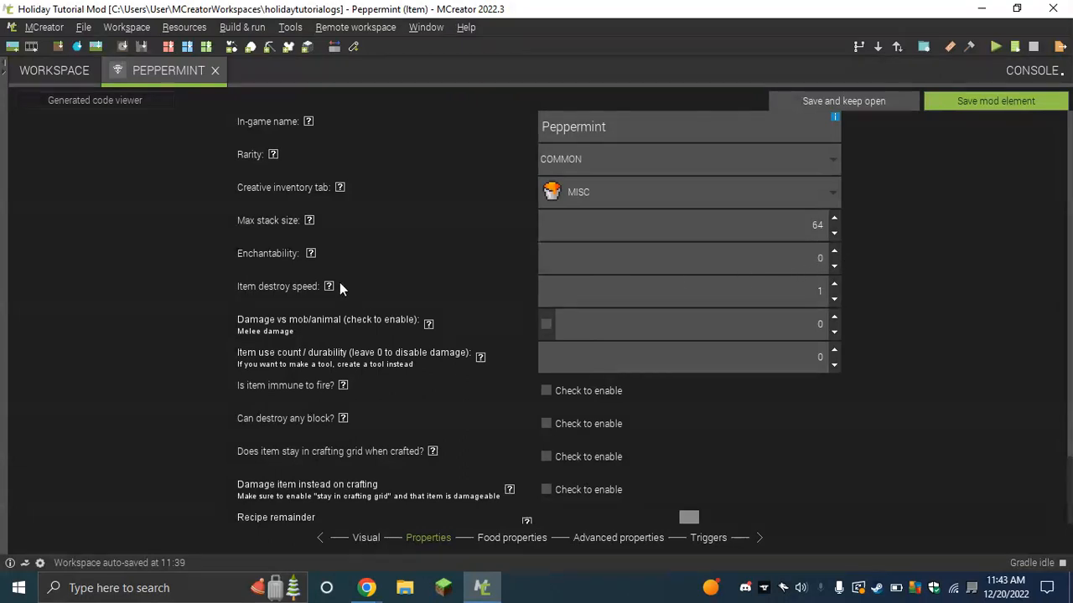
mouse_move(330, 288)
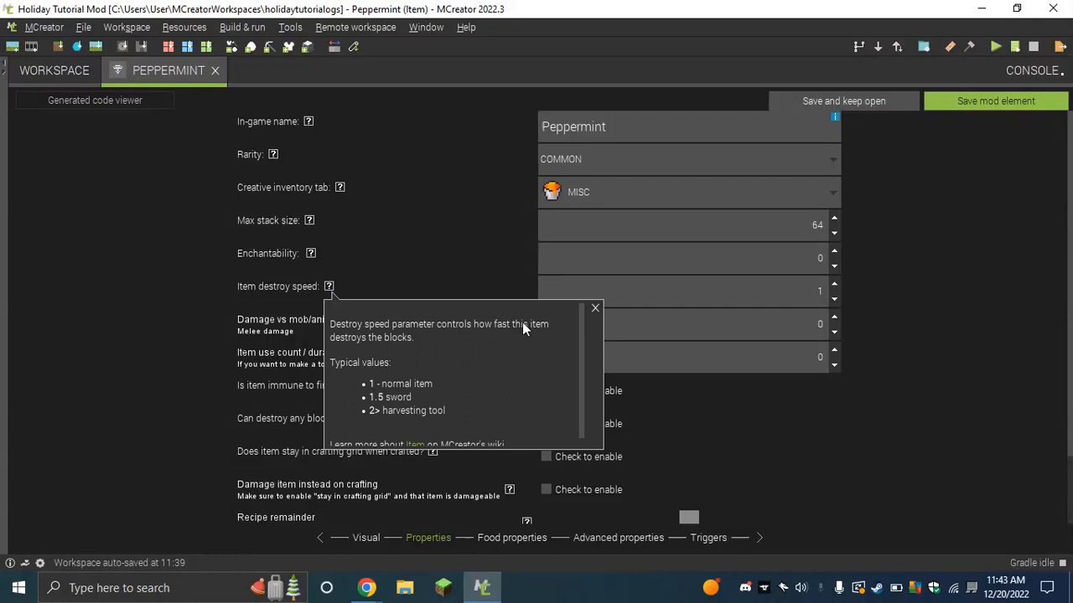
left_click(593, 310)
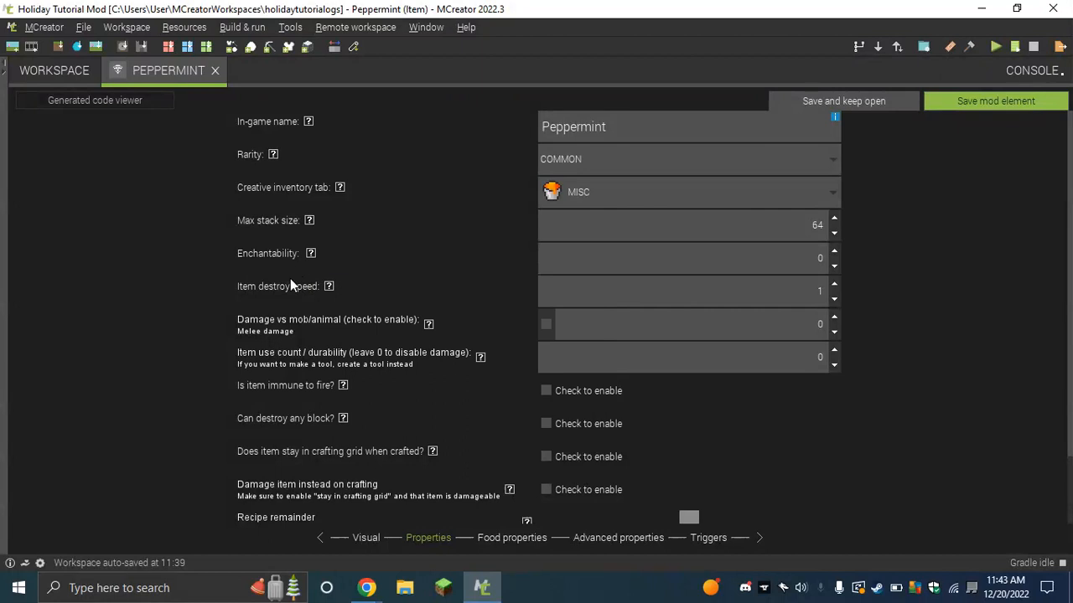
mouse_move(329, 293)
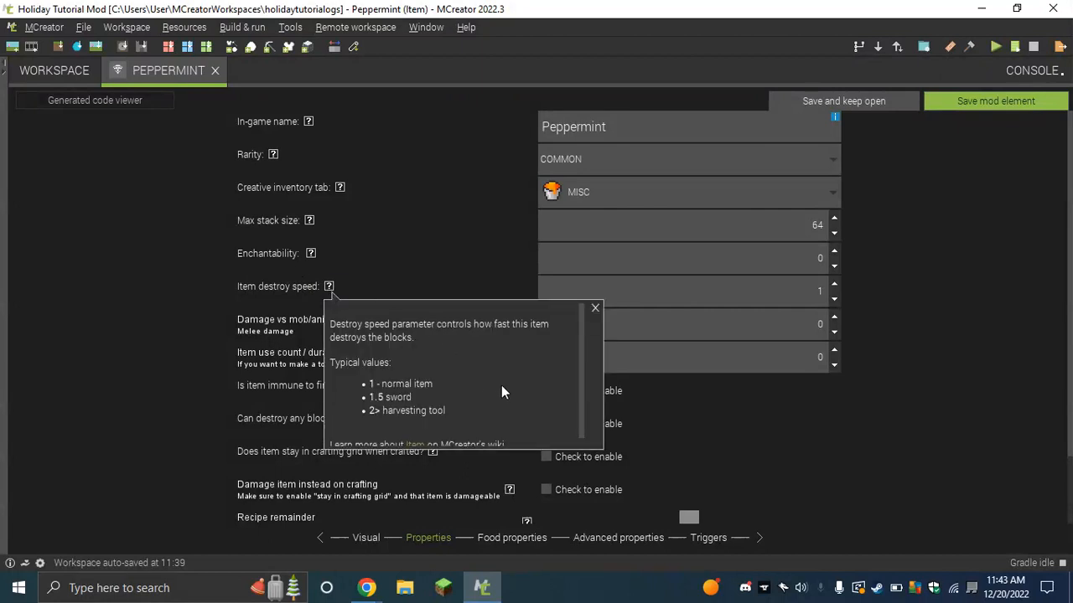
scroll(501, 391, "down", 1)
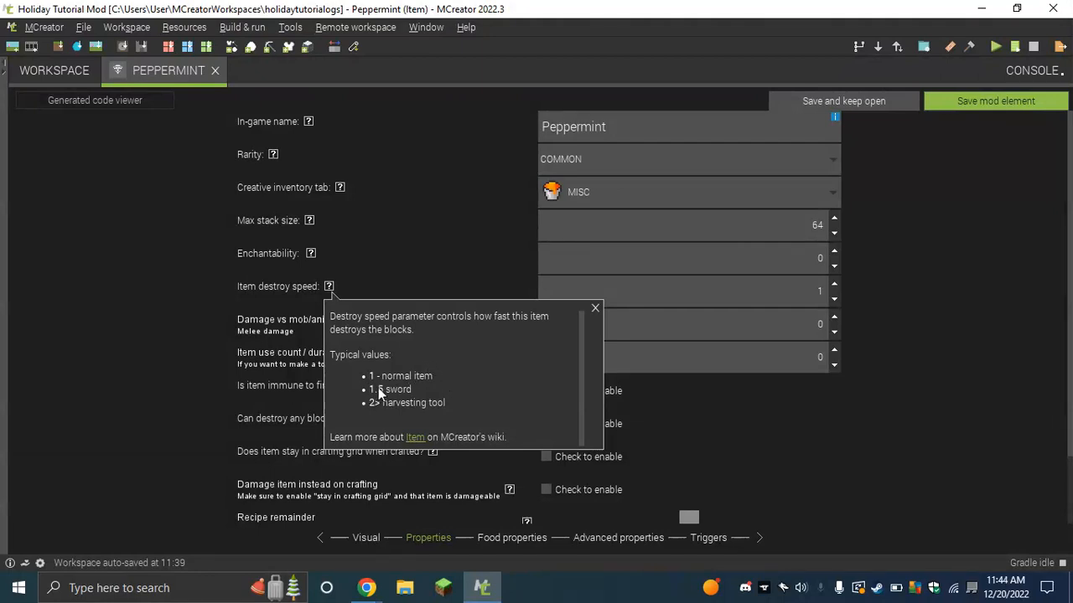
left_click_drag(370, 370, 427, 369)
left_click_drag(370, 390, 399, 392)
left_click(595, 307)
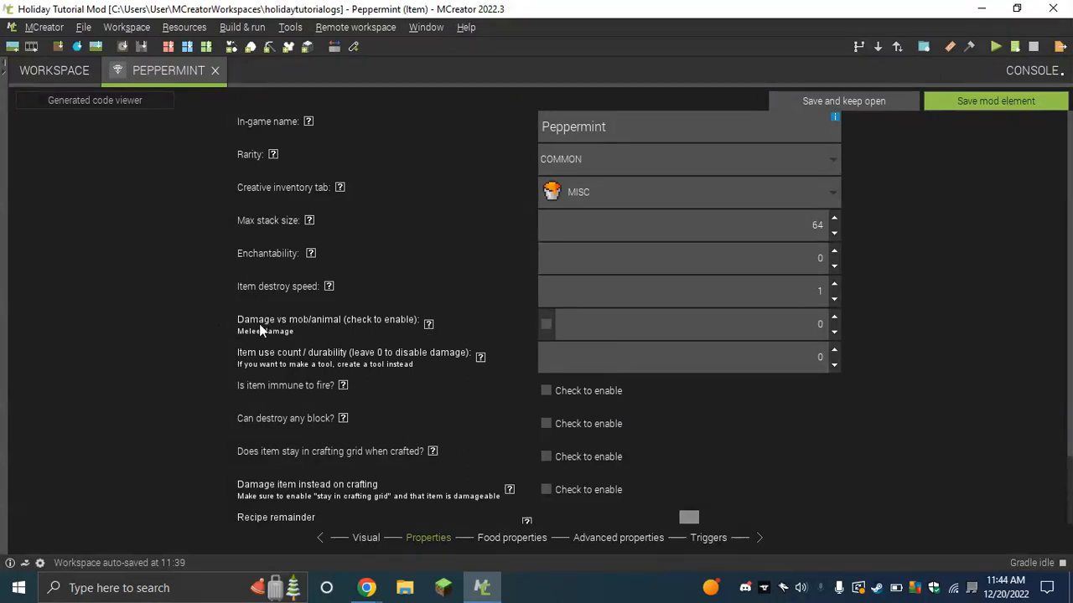
- Read the help notes for mob damage and item use count, and leave the fire immunity option disabled
left_click(427, 327)
left_click(544, 324)
mouse_move(481, 360)
scroll(589, 457, "down", 1)
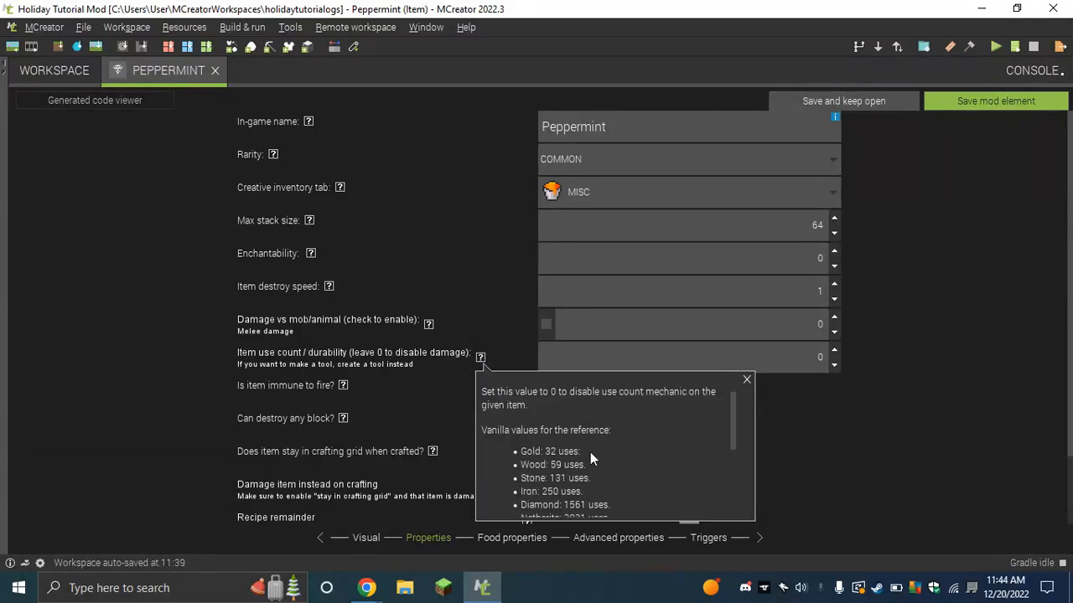
left_click(744, 379)
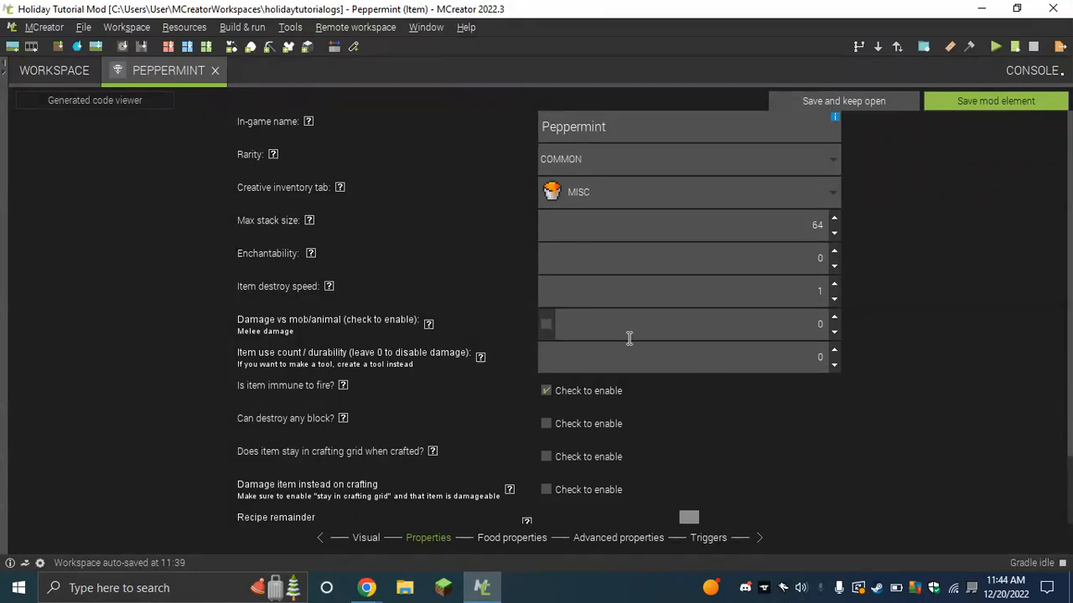
left_click(546, 391)
- Read the help notes on whether the item can destroy any block and whether it stays in the crafting grid
scroll(490, 388, "down", 1)
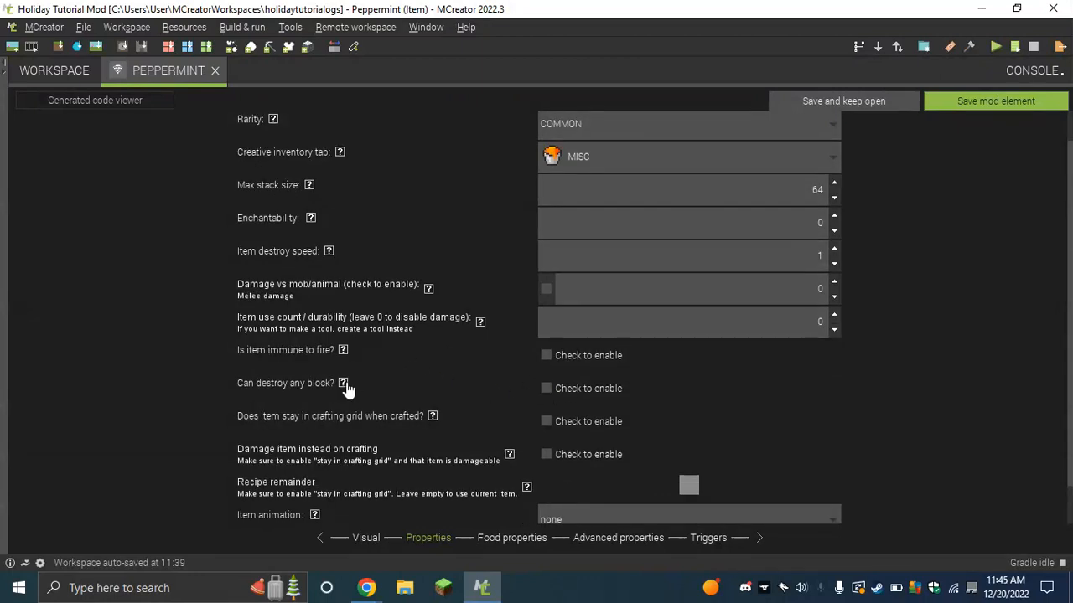
mouse_move(346, 388)
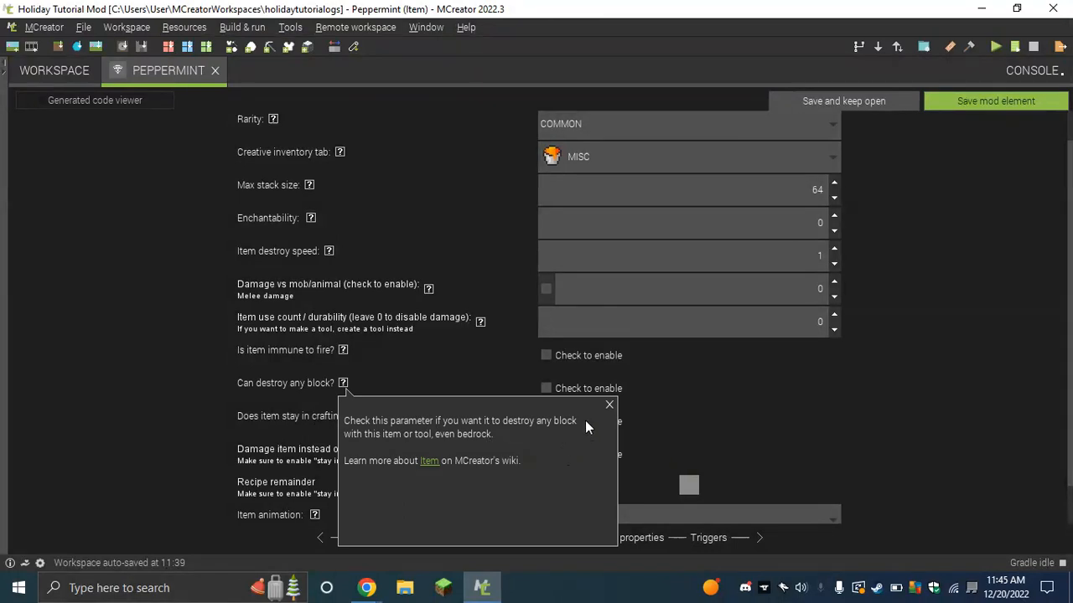
left_click(609, 405)
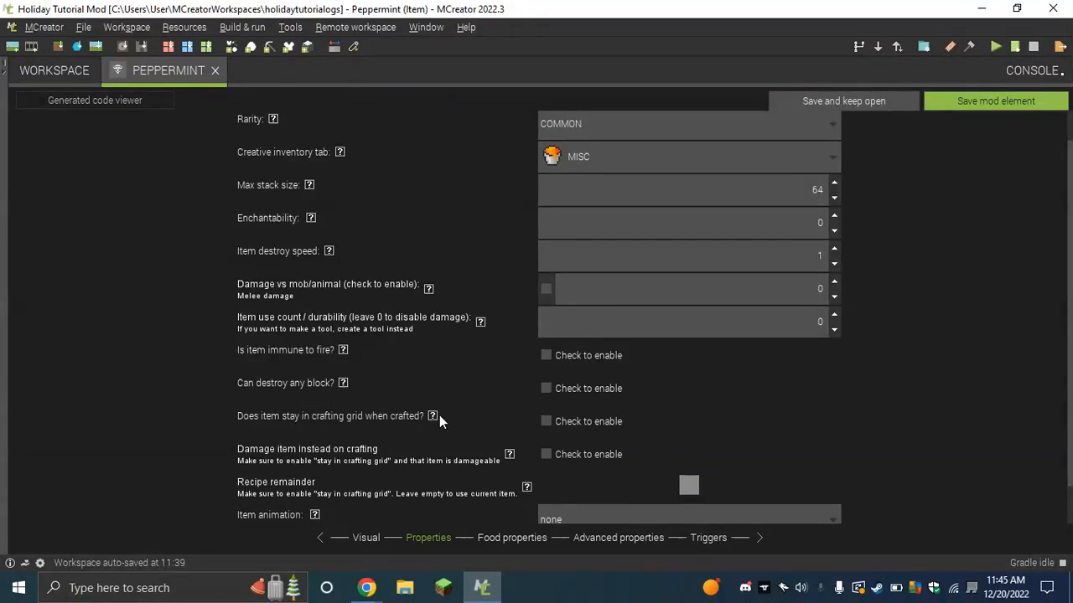
mouse_move(439, 415)
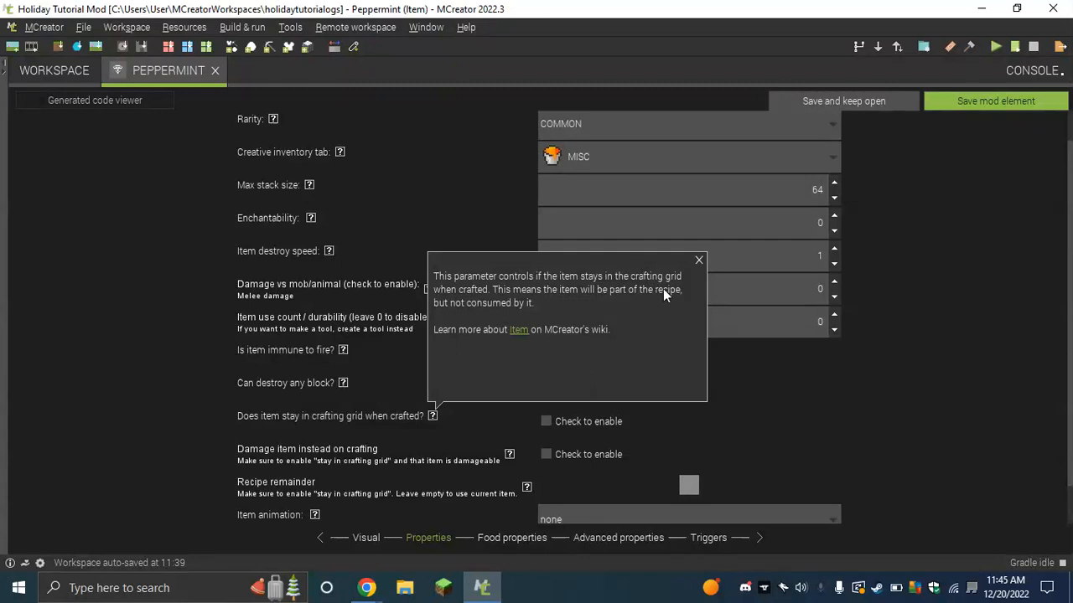
left_click(696, 262)
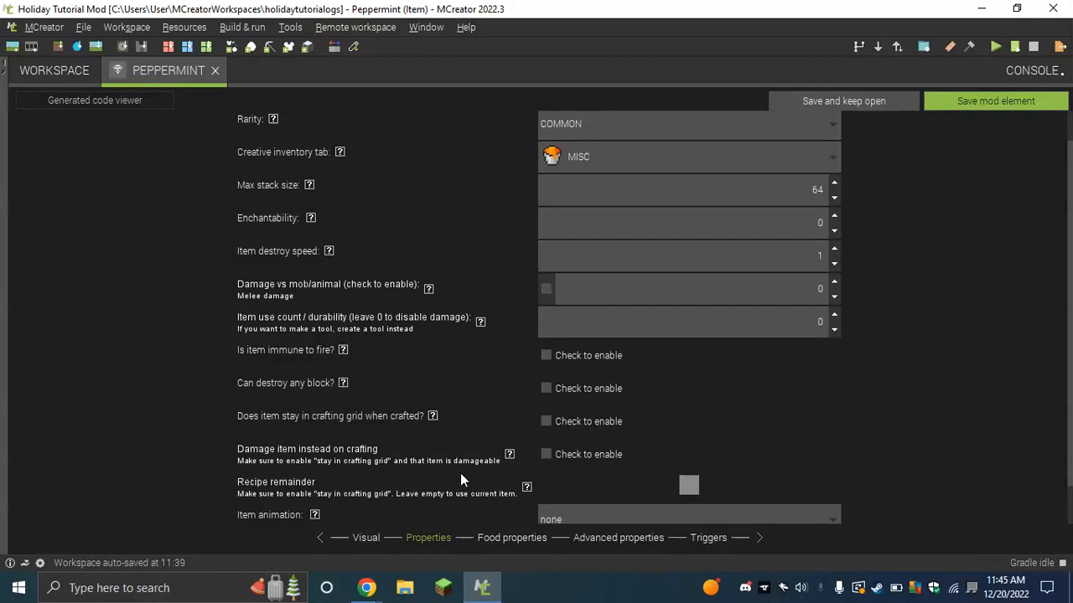
- Try keeping the item in the crafting grid with Slime Block as its recipe remainder, and reset both settings
left_click(546, 421)
left_click(545, 455)
scroll(327, 457, "down", 1)
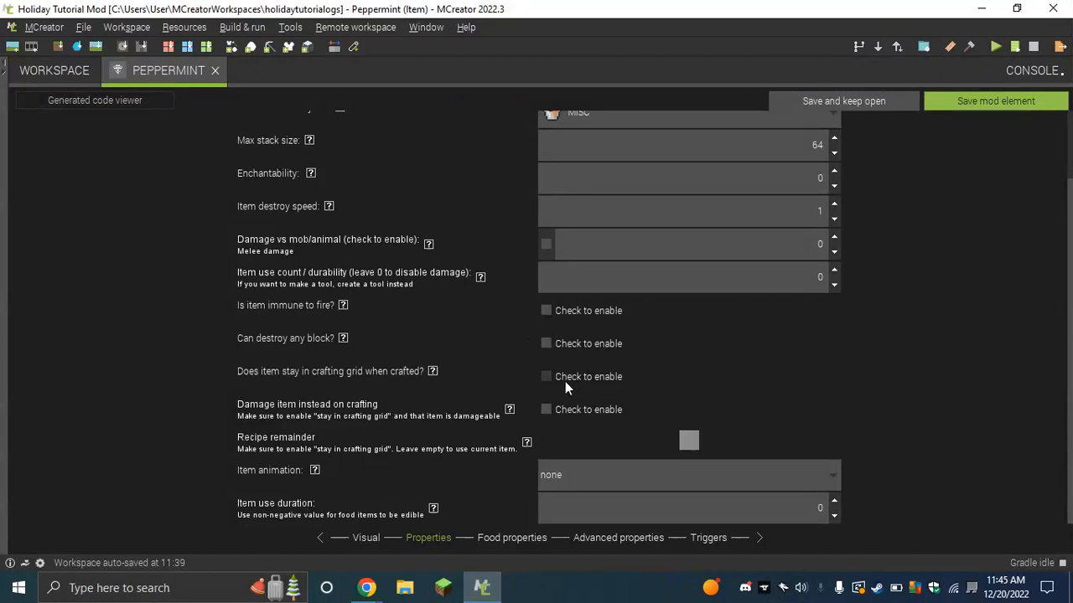
left_click(689, 442)
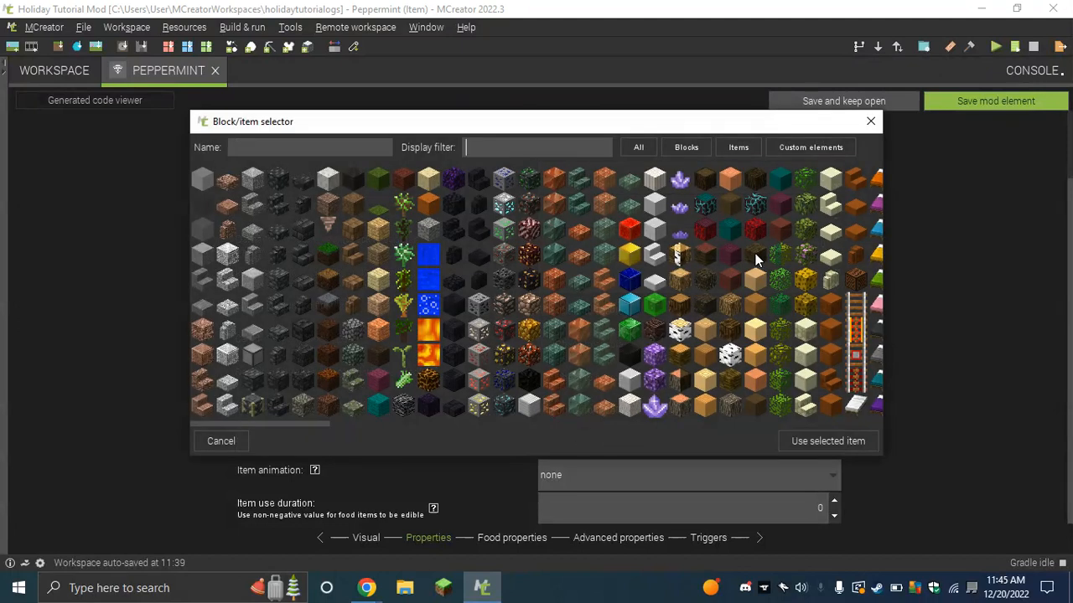
left_click(655, 310)
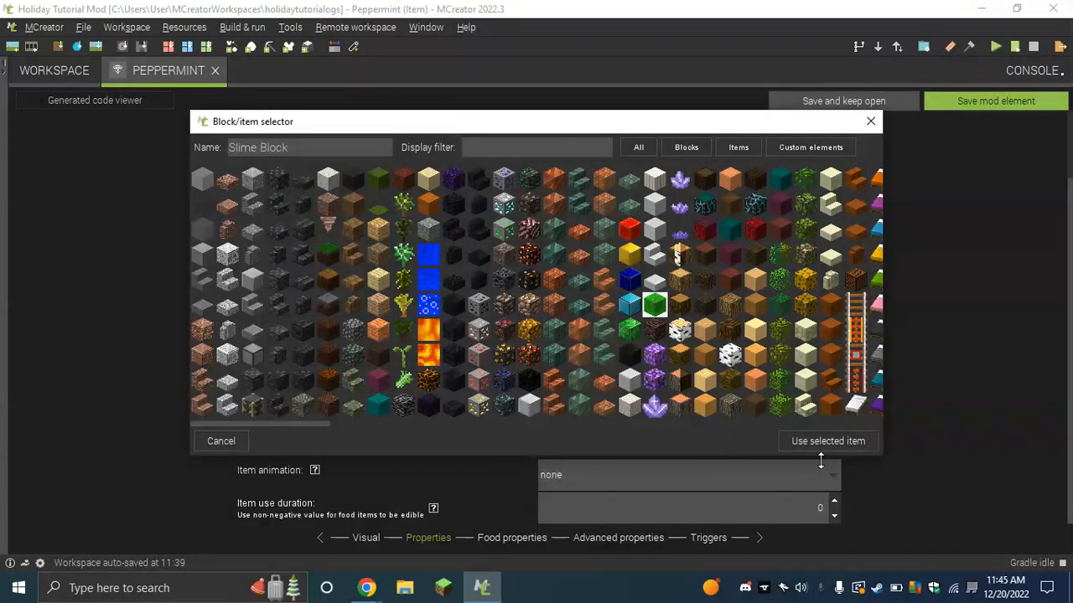
left_click(821, 442)
left_click(551, 376)
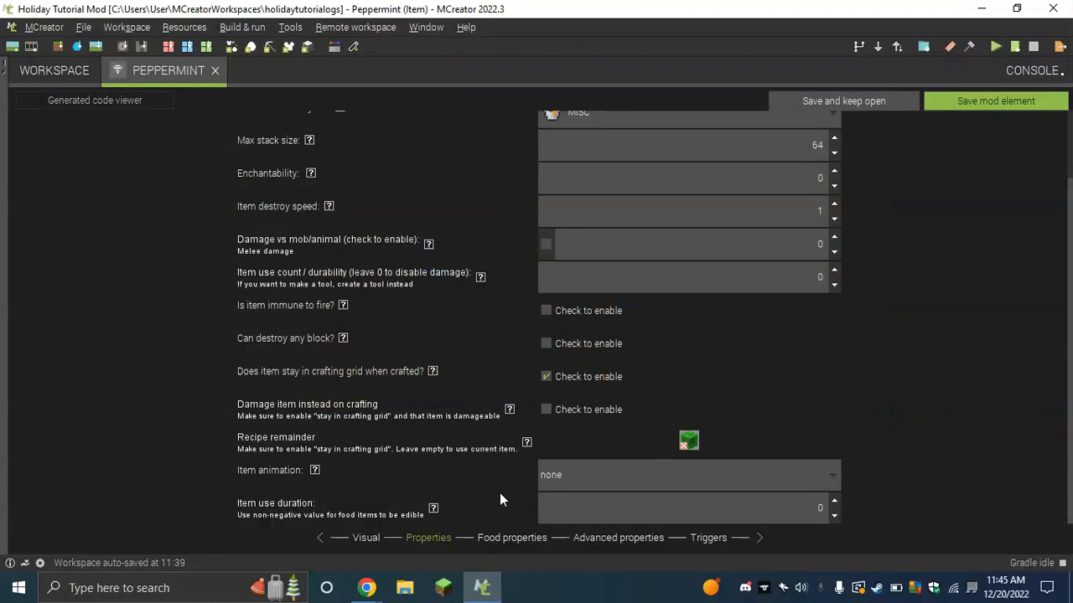
left_click(683, 447)
left_click(597, 377)
- Review the item animation options, keeping none, and read the help notes for item animation and item use duration
left_click(617, 482)
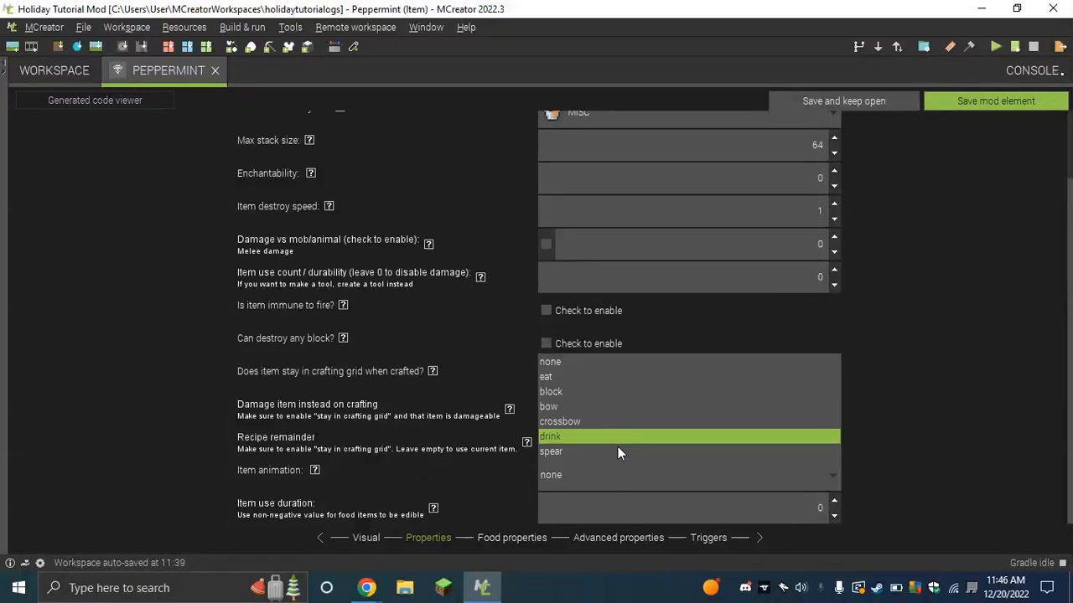
left_click(614, 473)
left_click(315, 471)
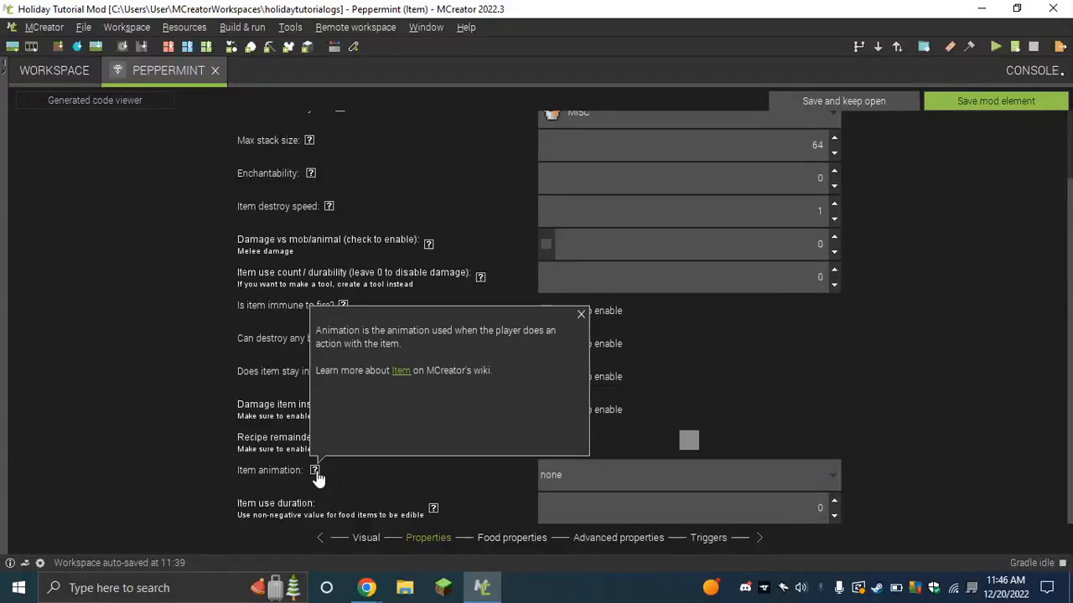
left_click(582, 315)
left_click(630, 474)
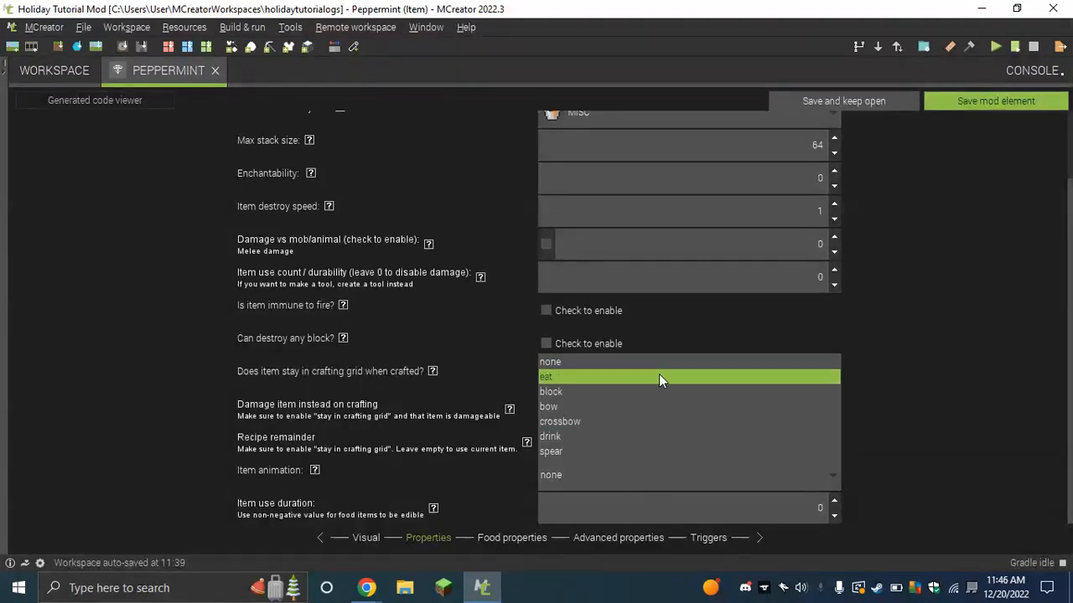
left_click(554, 361)
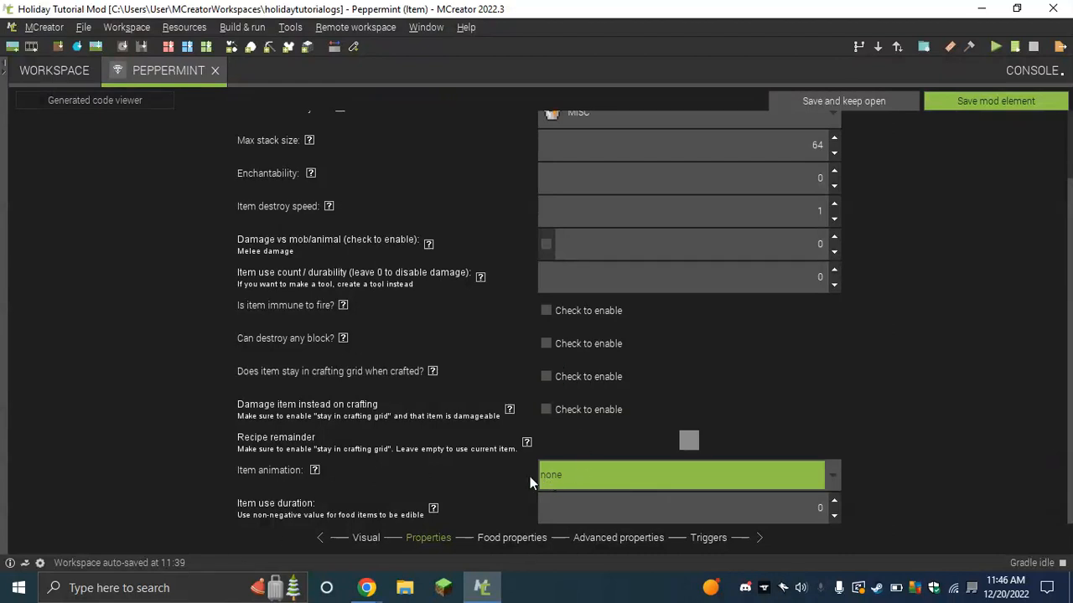
mouse_move(434, 511)
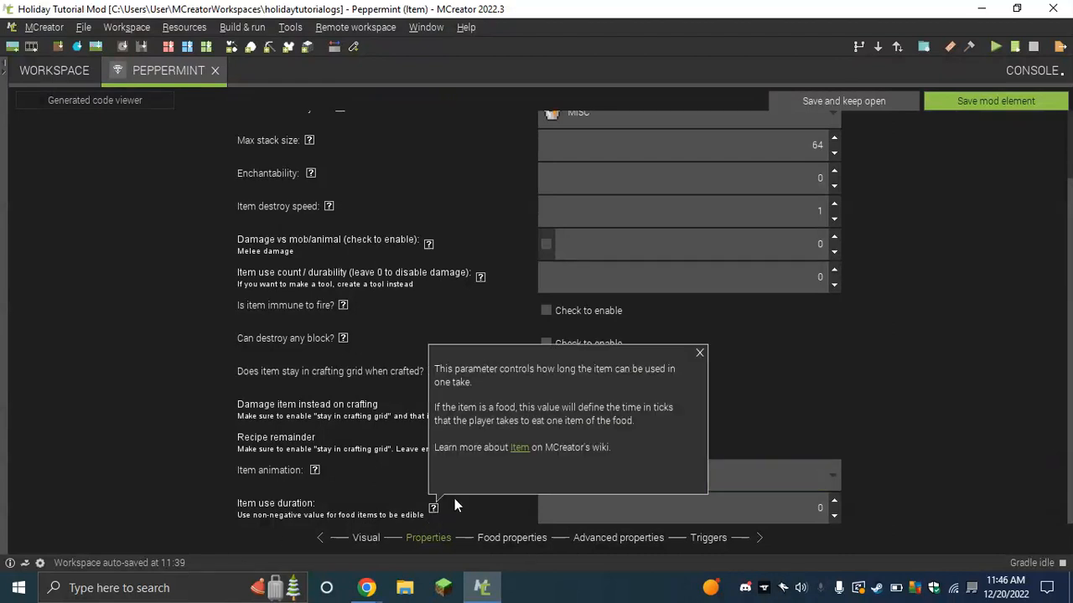
left_click(700, 353)
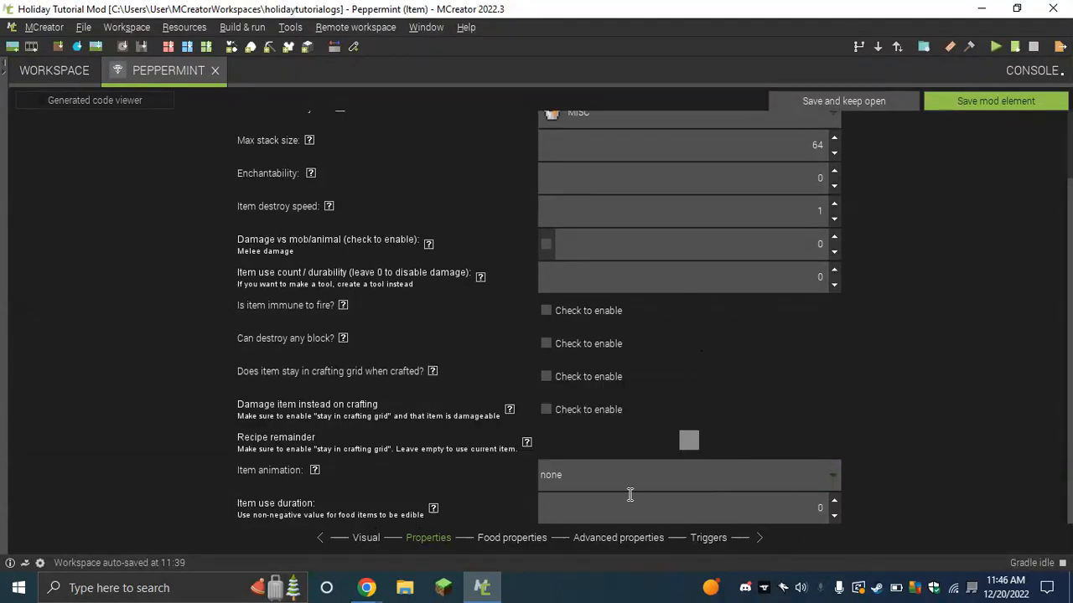
scroll(608, 499, "up", 3)
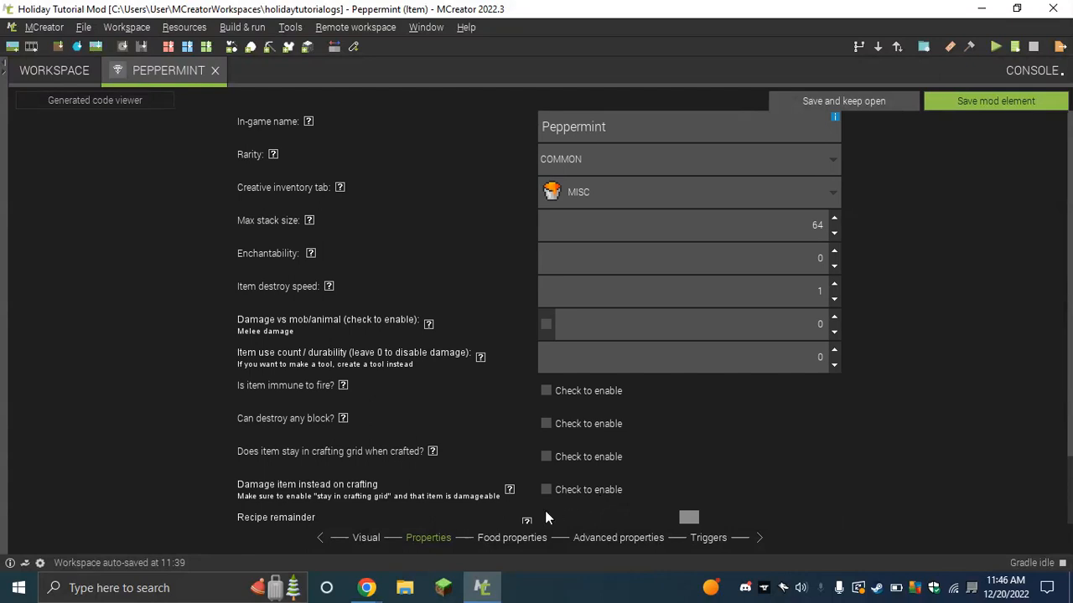
- Mark the Peppermint item as a food in its food properties and read the nutritional value help note
left_click(519, 539)
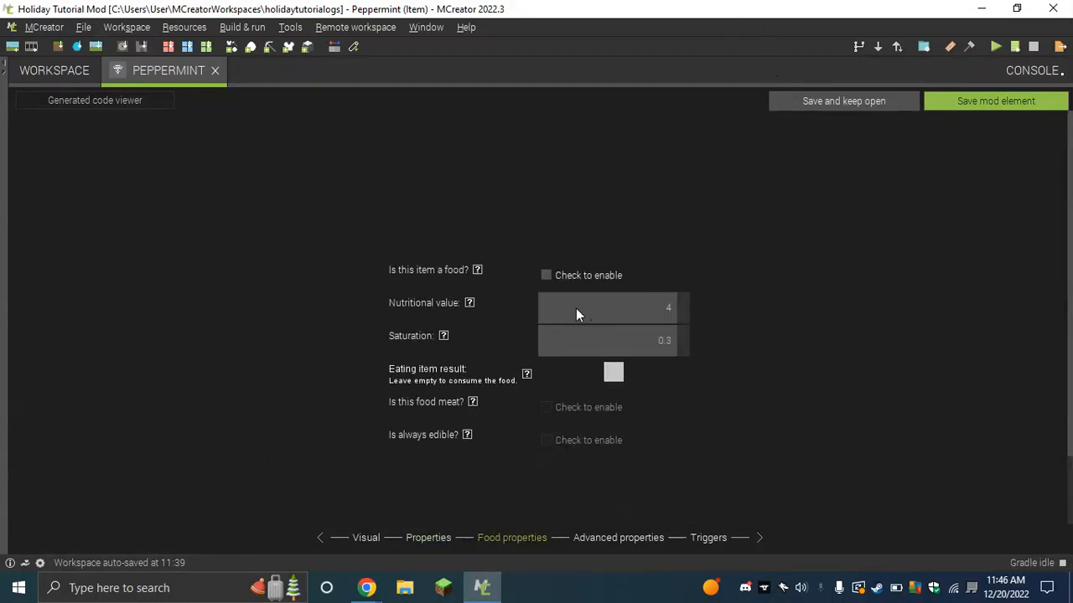
left_click(565, 282)
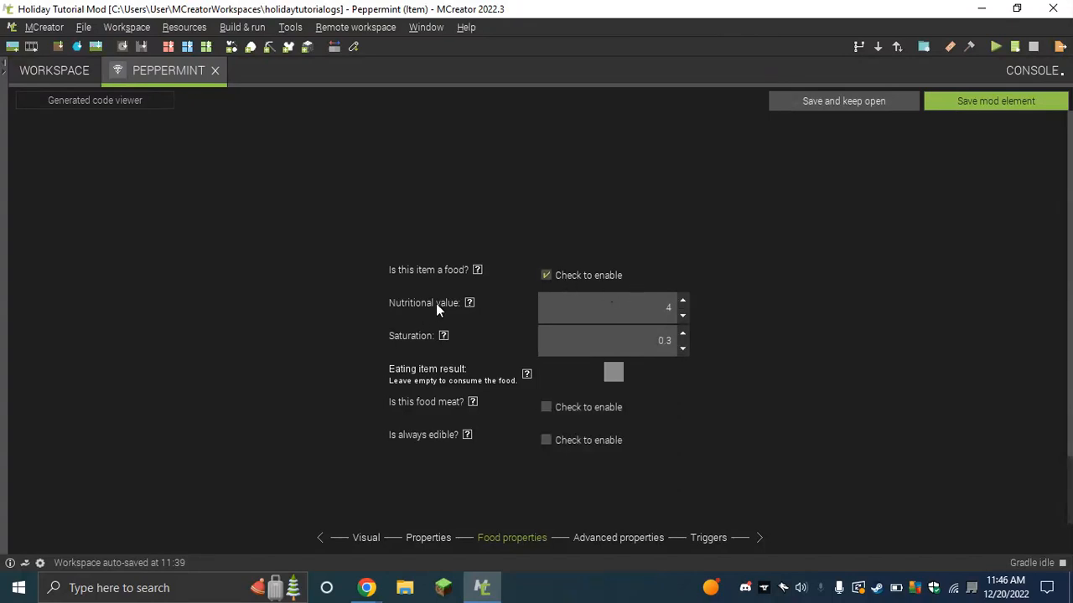
left_click(471, 303)
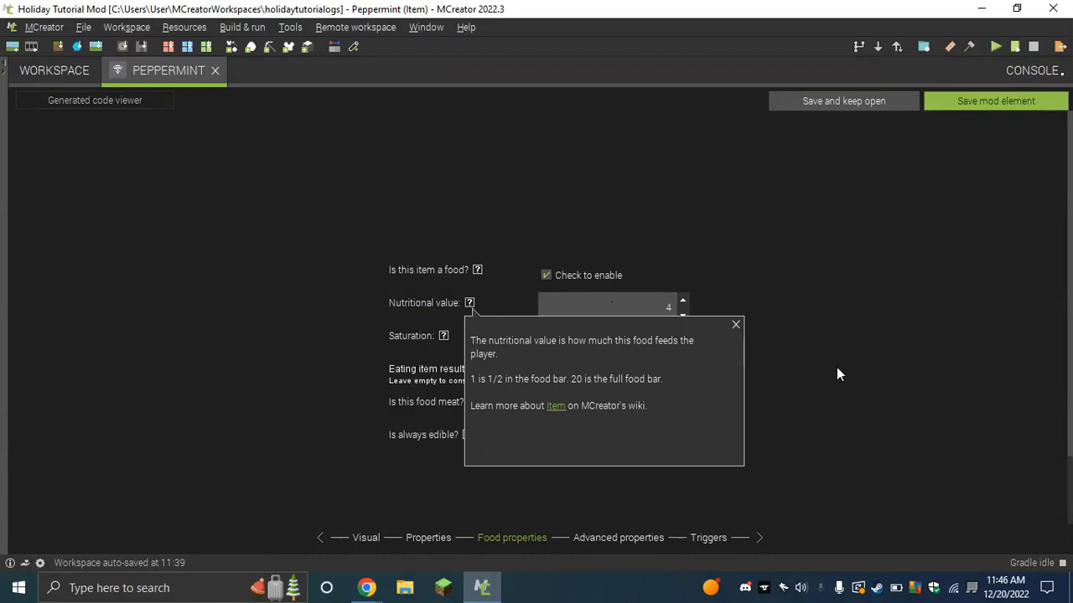
left_click(734, 320)
- Try nutritional values such as 2, 1, 10 and 20 for the Peppermint, and set the value back to 4
left_click_drag(661, 312, 732, 319)
type("2")
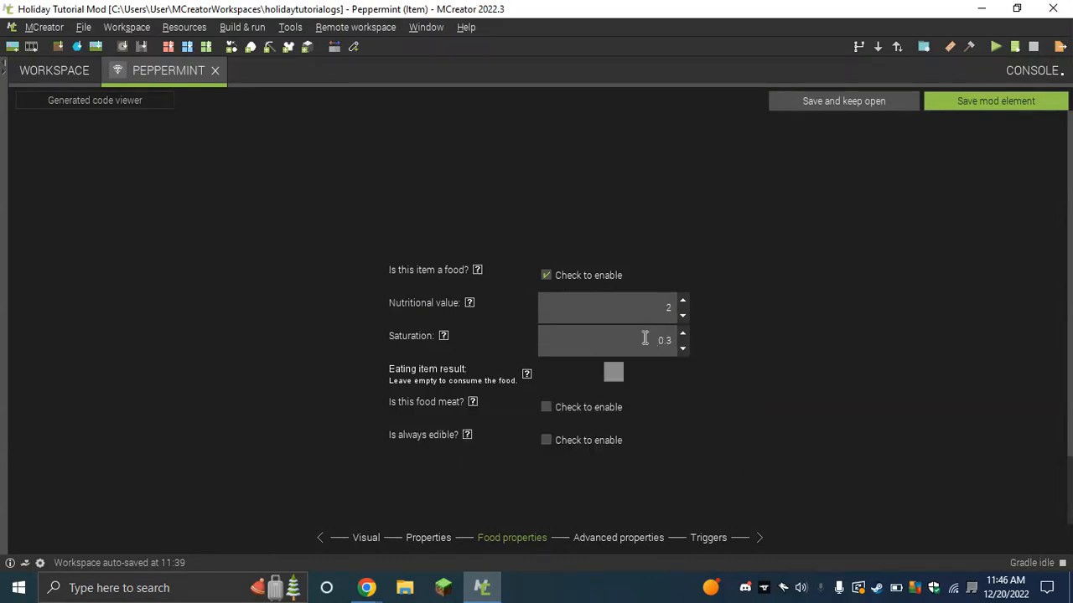
double_click(669, 309)
type("1")
double_click(667, 308)
key("BackSpace")
type("10")
key("BackSpace")
type("20")
key("BackSpace")
type("4")
- Read the help note for the Peppermint's saturation
mouse_move(446, 338)
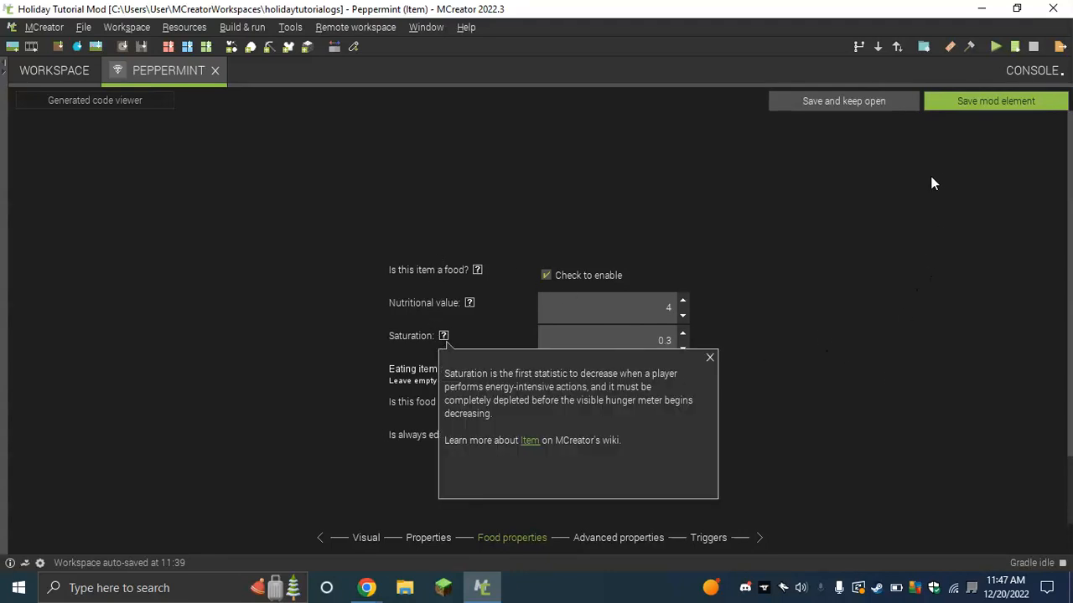
left_click(710, 359)
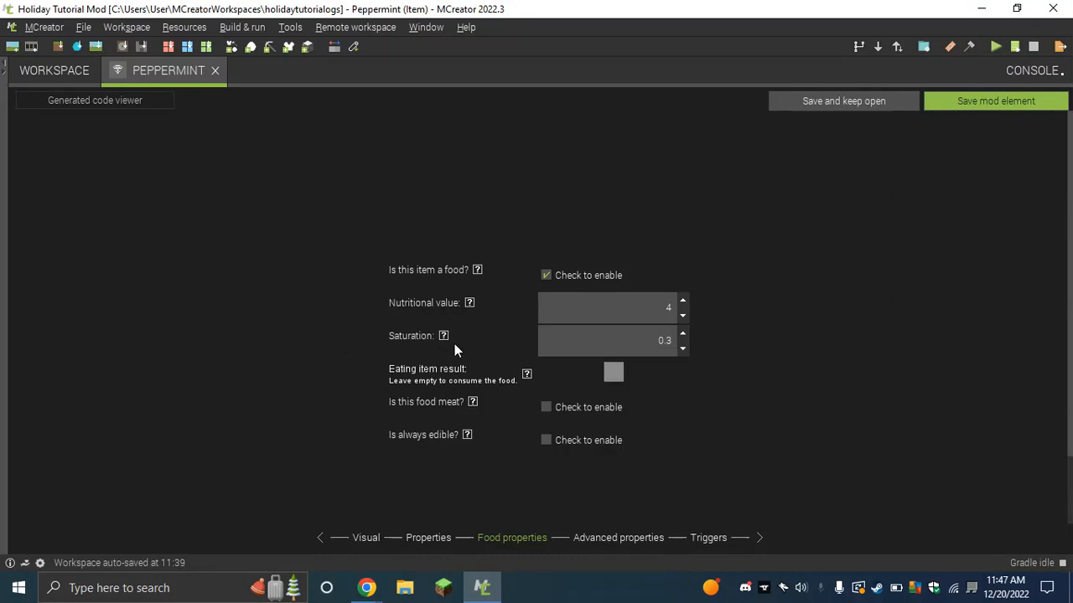
mouse_move(444, 338)
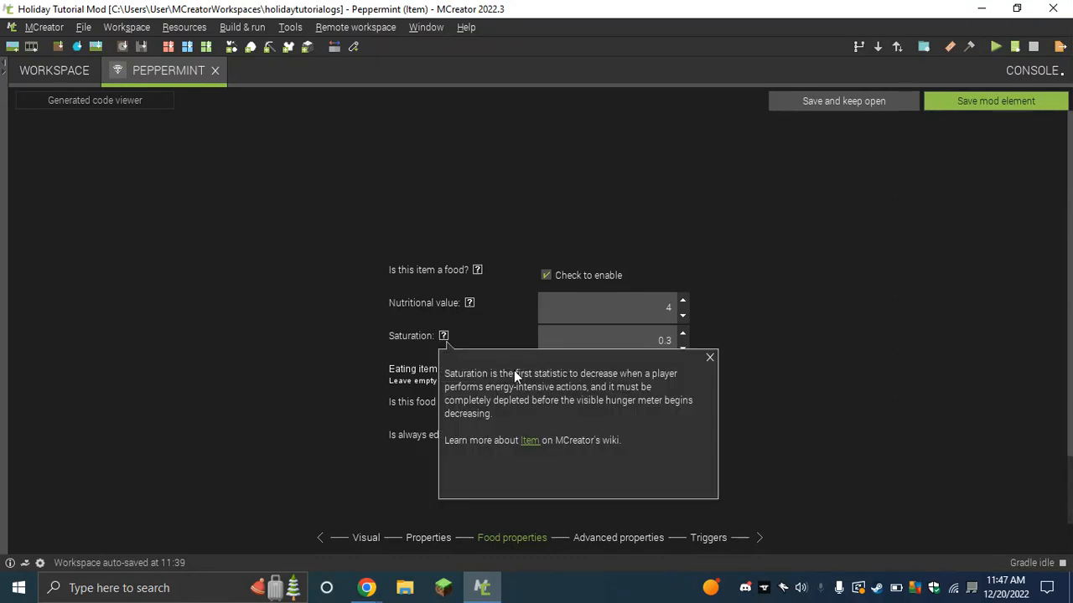
left_click(709, 360)
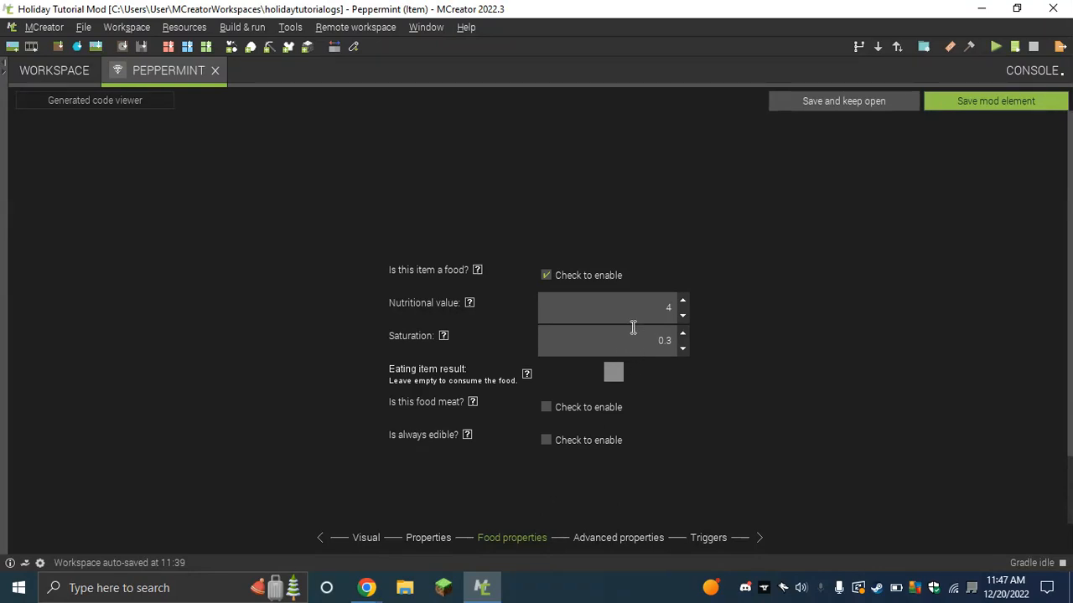
- Try Oak Planks as the Peppermint's eating item result, and clear the result again
left_click(611, 372)
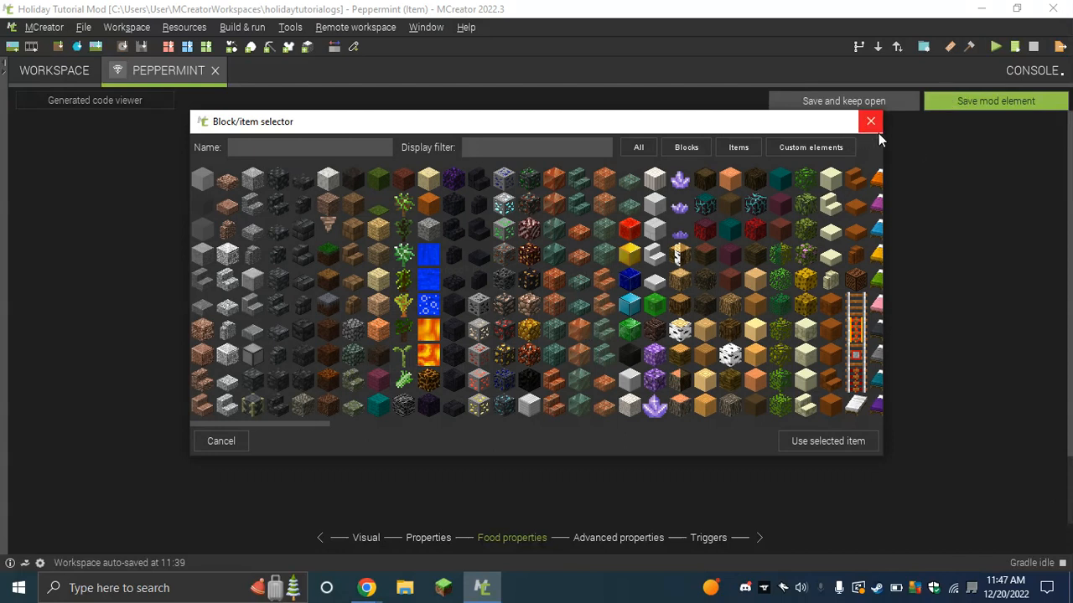
left_click(869, 124)
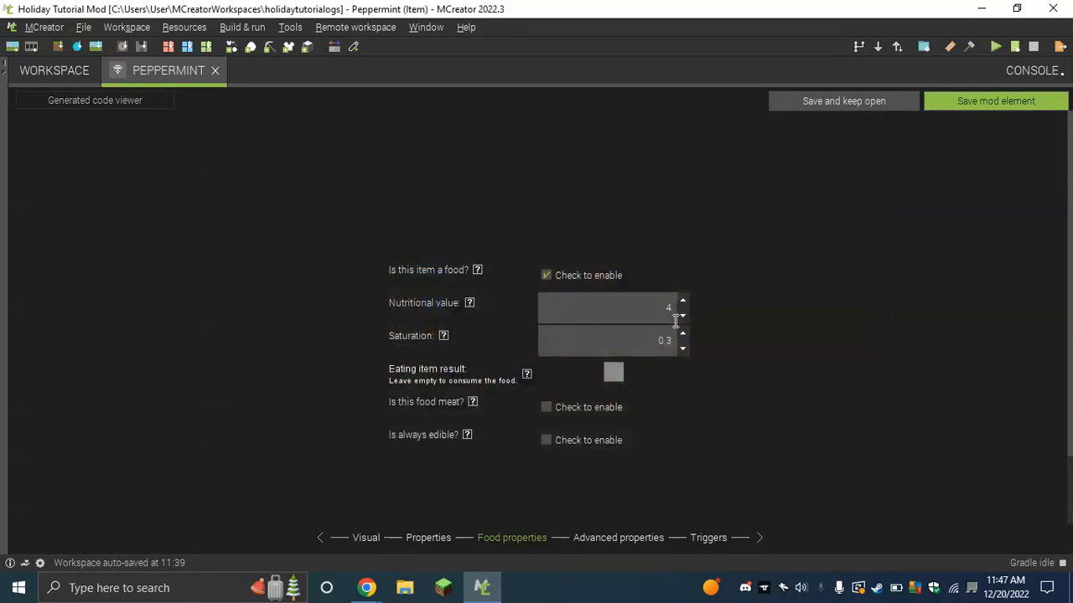
left_click(622, 383)
left_click(378, 230)
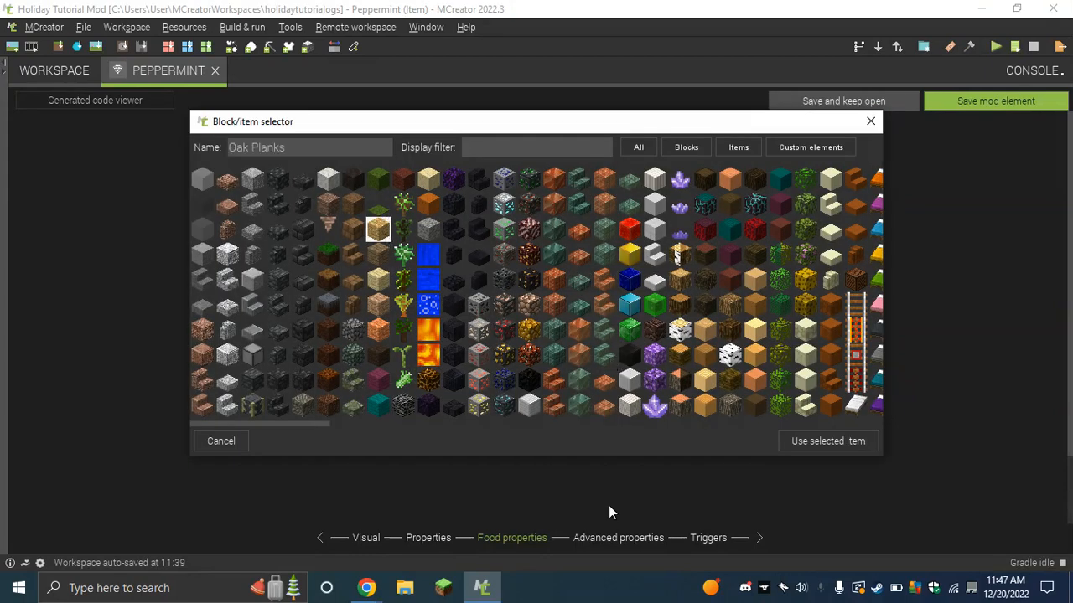
left_click(804, 440)
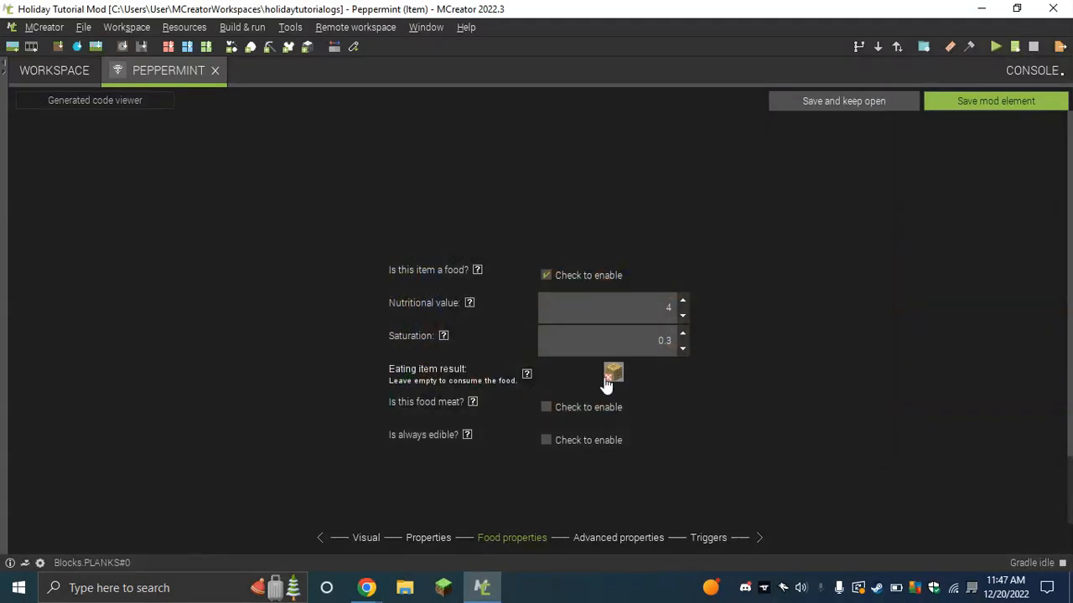
right_click(609, 385)
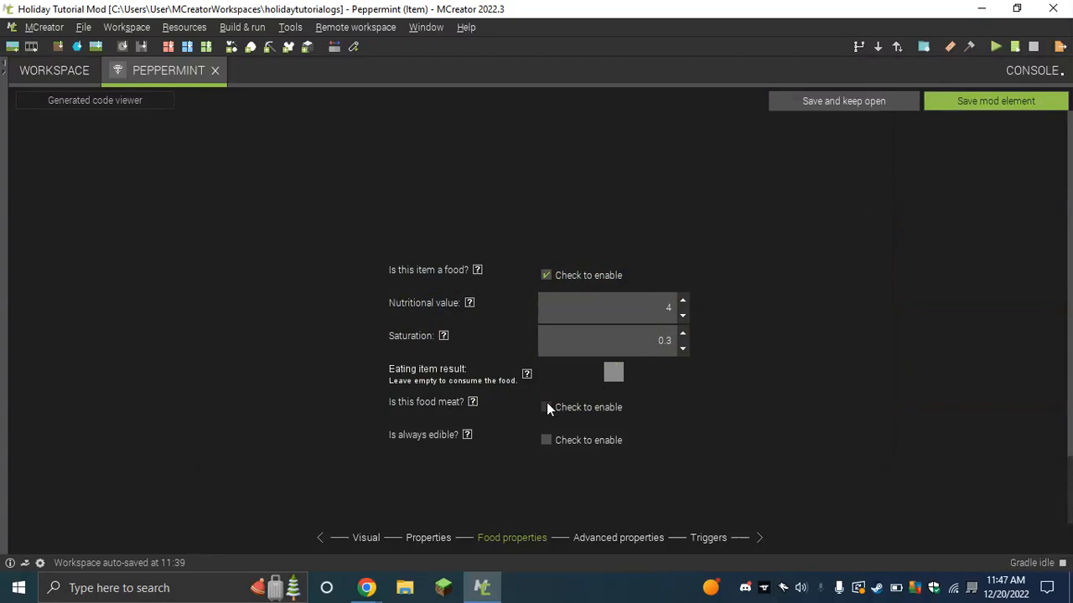
- Read the help notes for food meat and always edible, and review the Peppermint's advanced properties and triggers
left_click(474, 403)
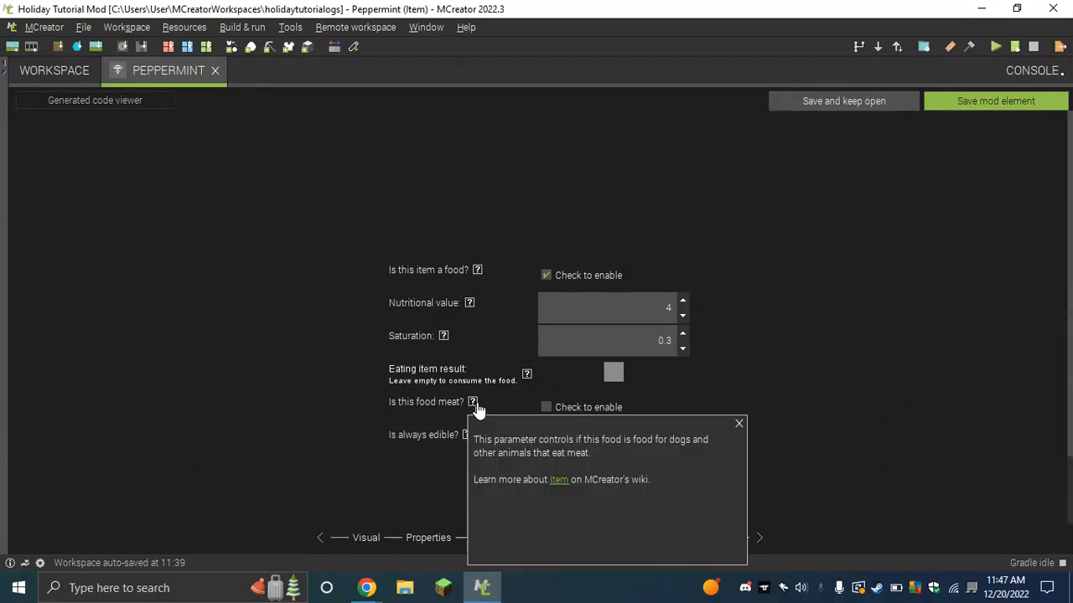
left_click(739, 422)
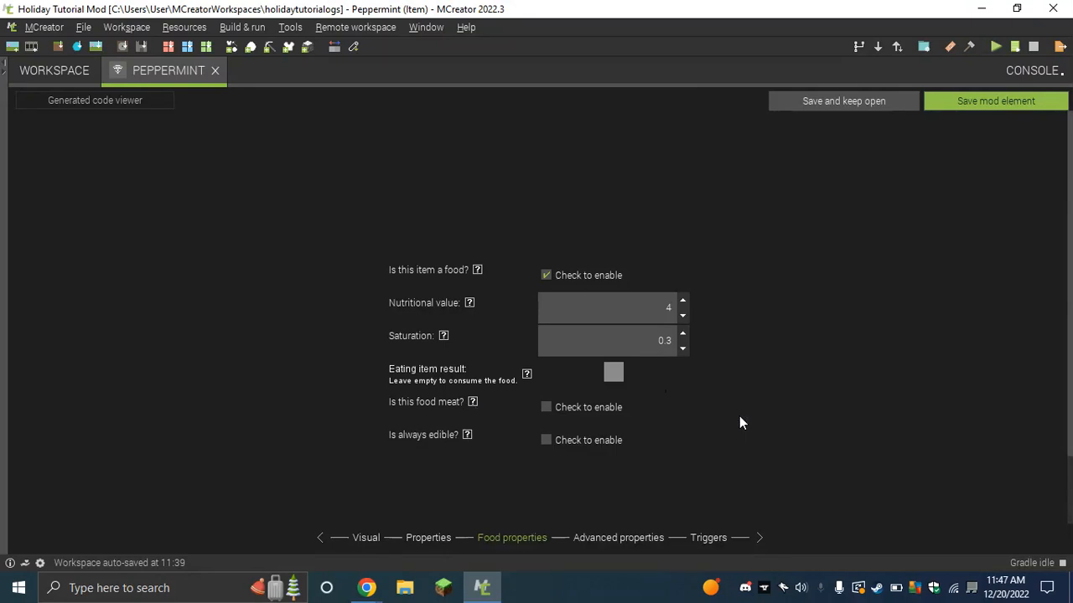
left_click(467, 437)
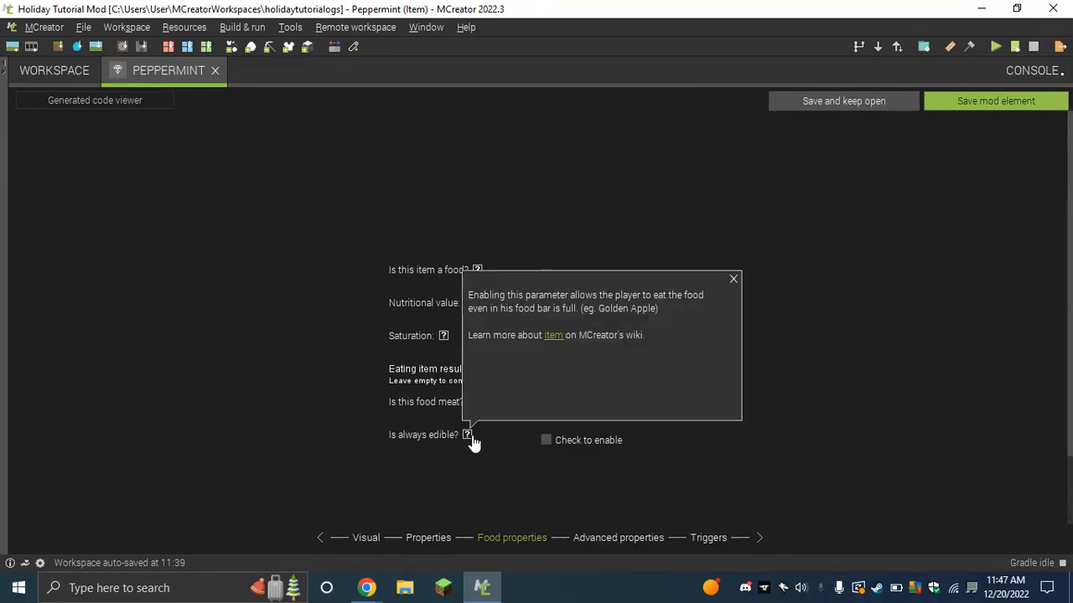
left_click(732, 282)
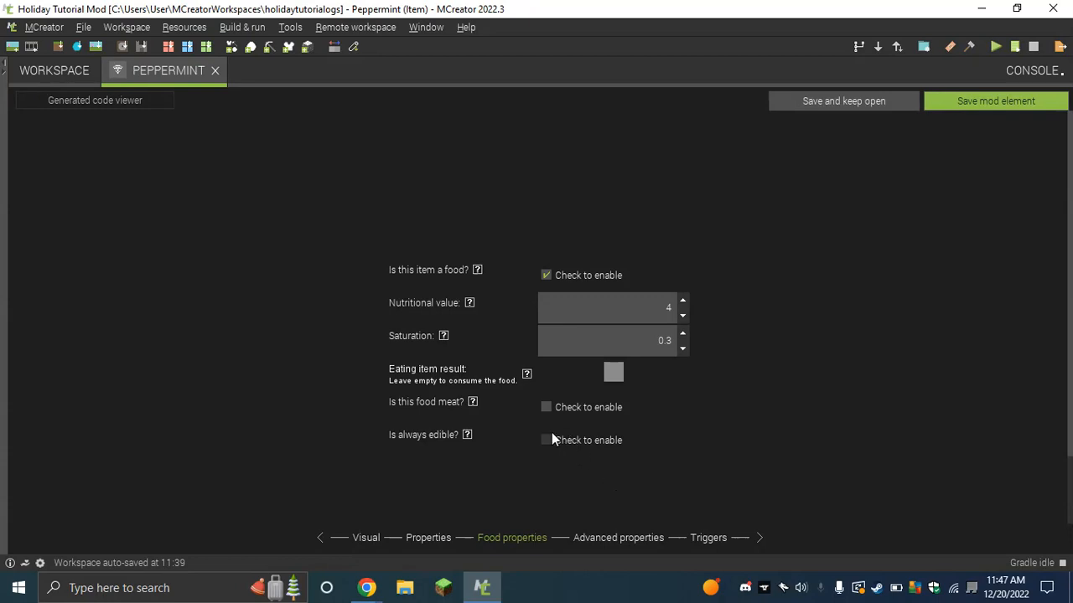
left_click(618, 543)
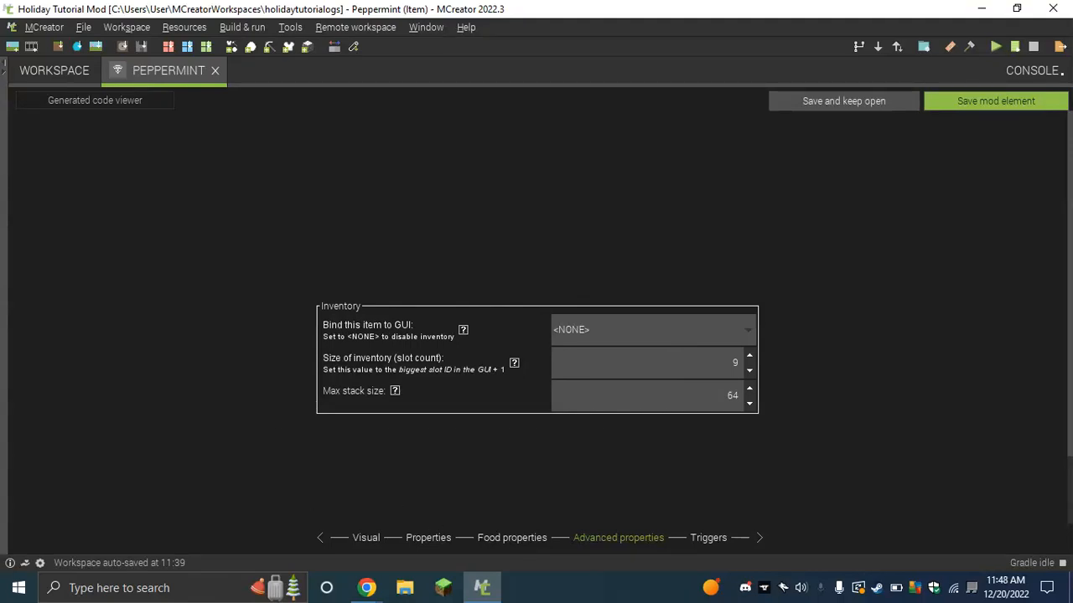
left_click(708, 540)
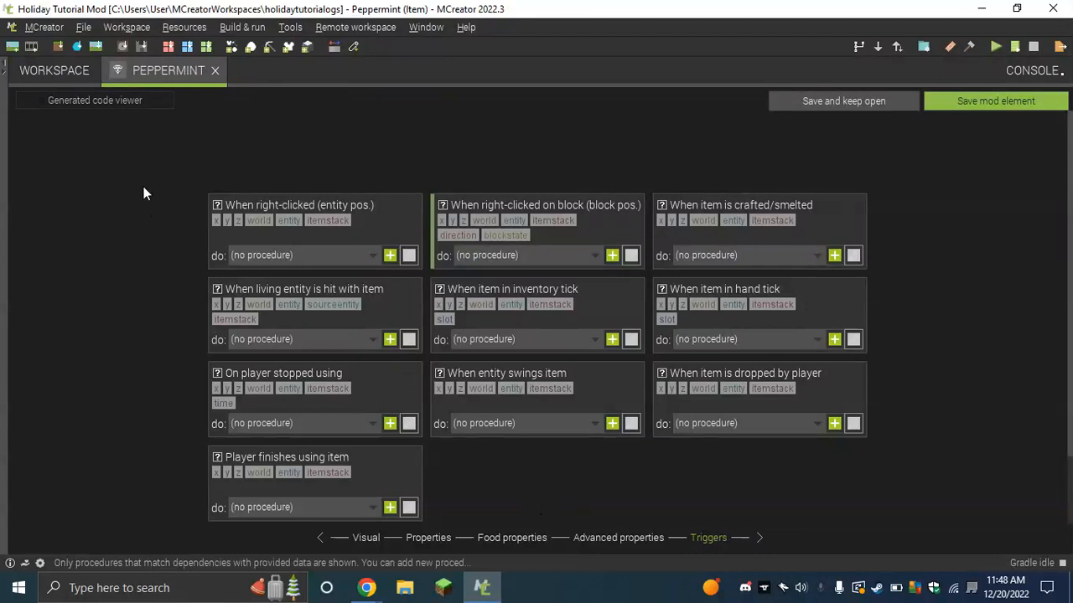
- Start a new 16x16 texture in the image maker from the Peppermint's visual settings
left_click(369, 537)
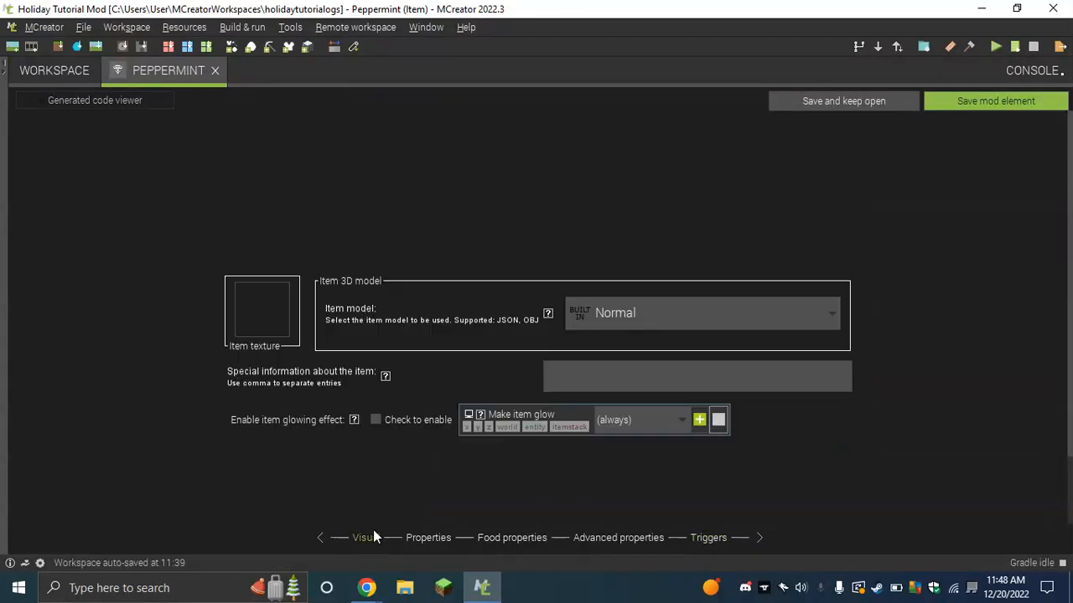
left_click(250, 308)
left_click(248, 144)
left_click(692, 351)
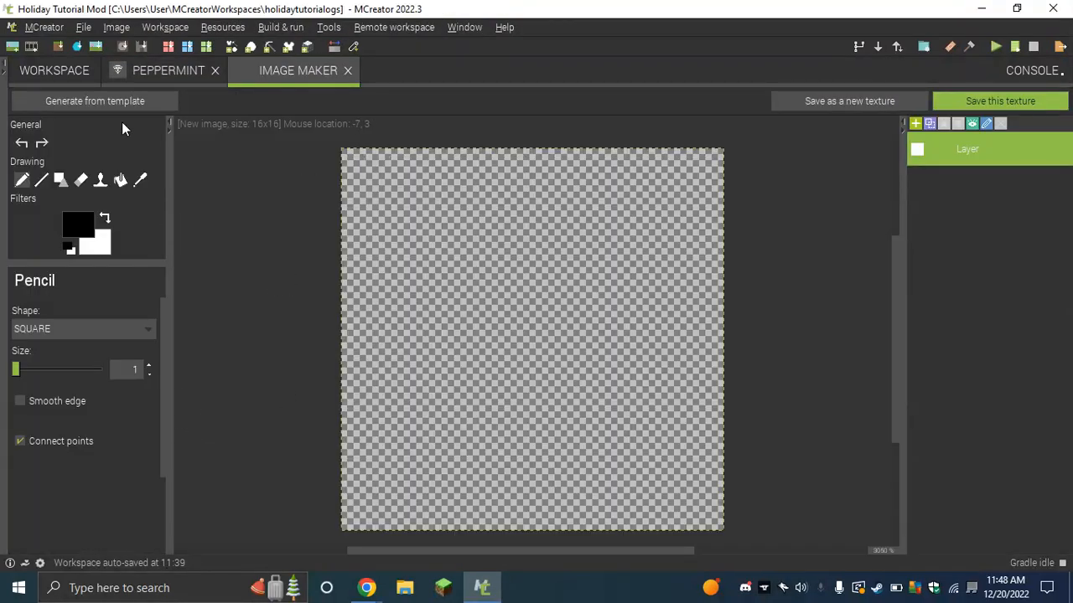
- Open the template-based texture generator and look through its list of generator templates, keeping Random
left_click(134, 97)
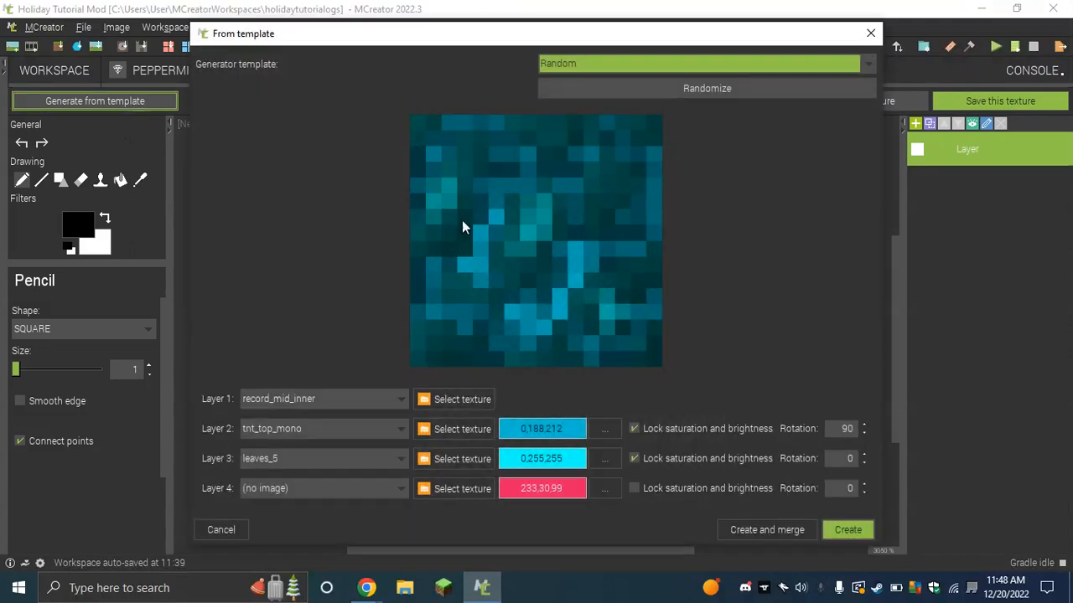
left_click(872, 32)
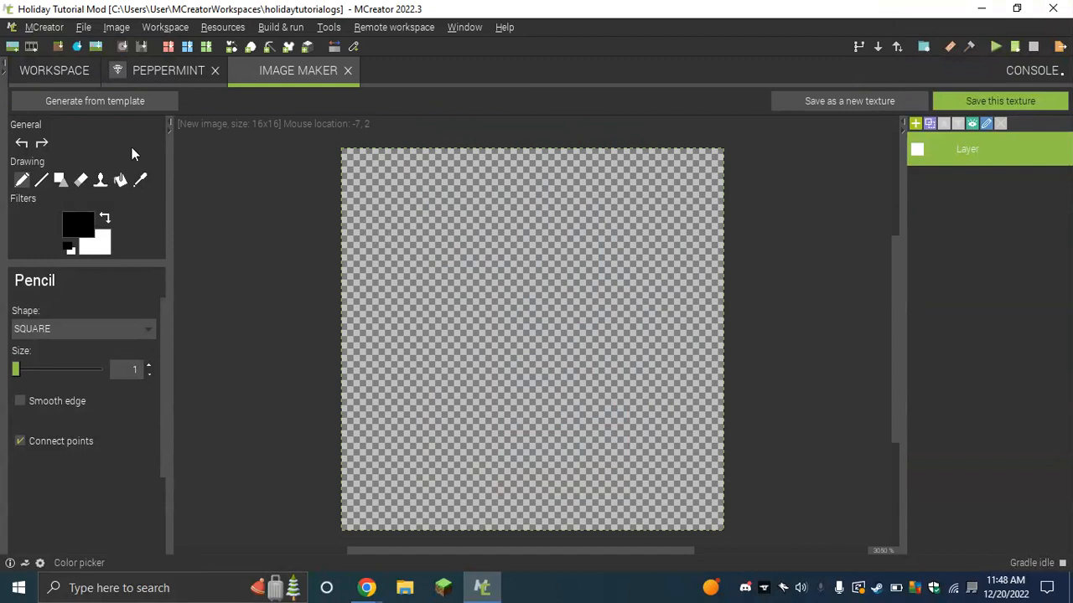
left_click(77, 105)
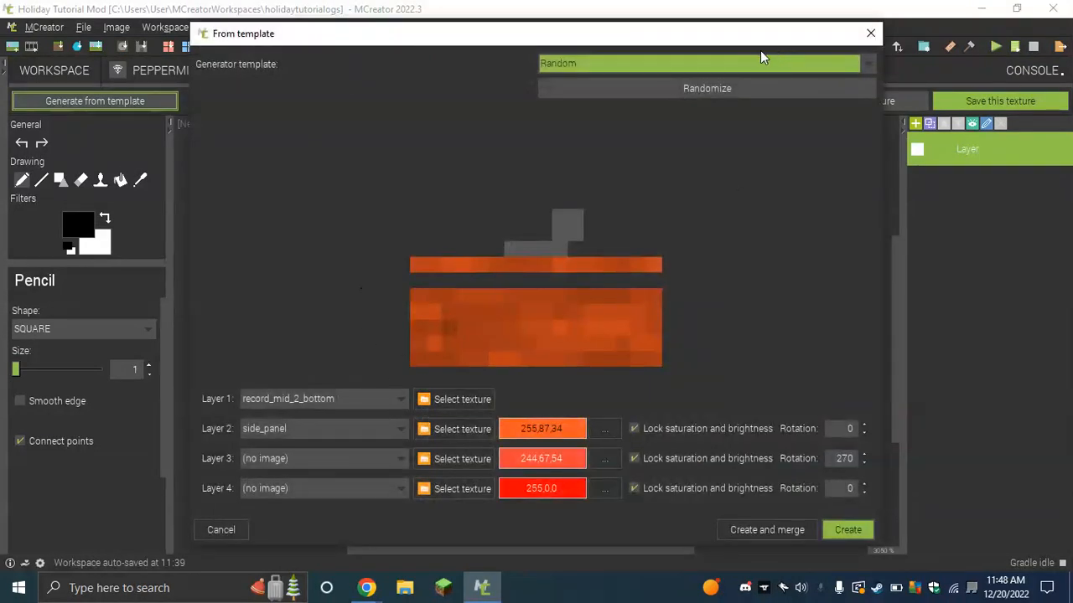
left_click(745, 66)
scroll(706, 126, "down", 2)
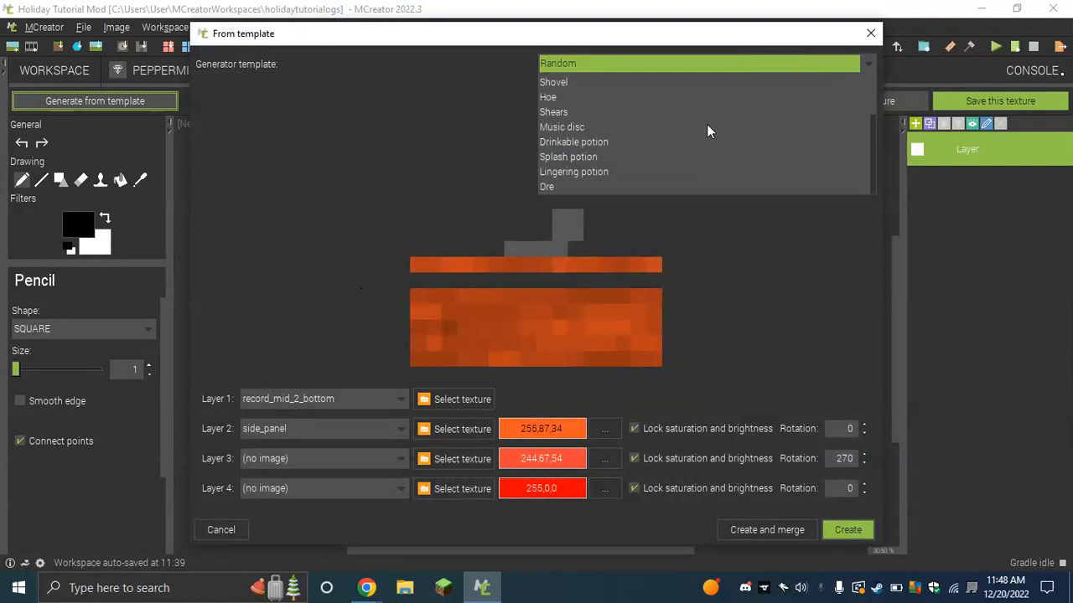
scroll(707, 130, "up", 2)
scroll(707, 130, "down", 2)
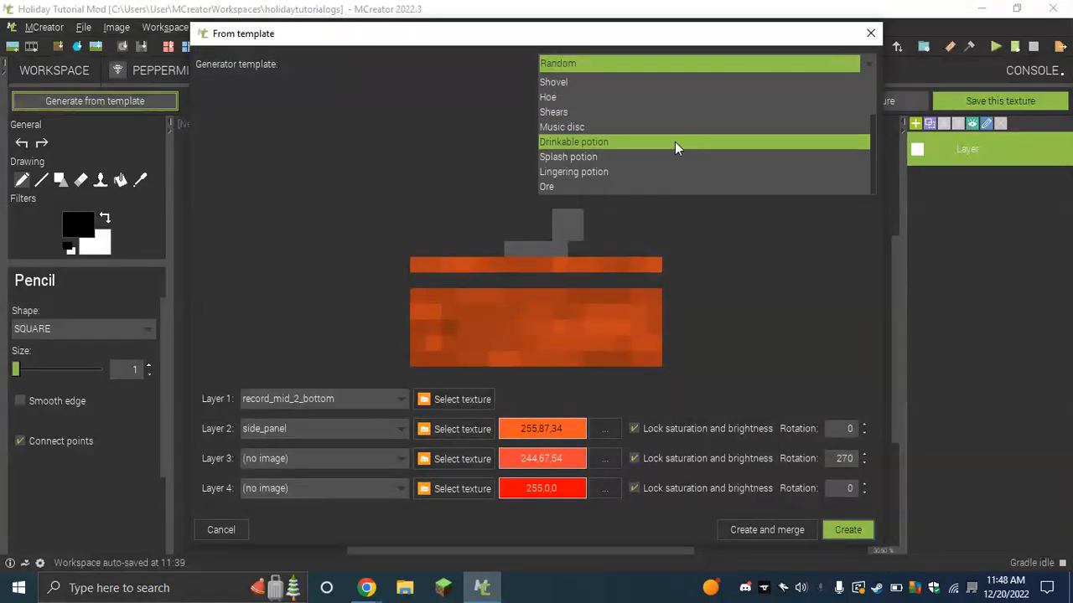
scroll(672, 138, "up", 2)
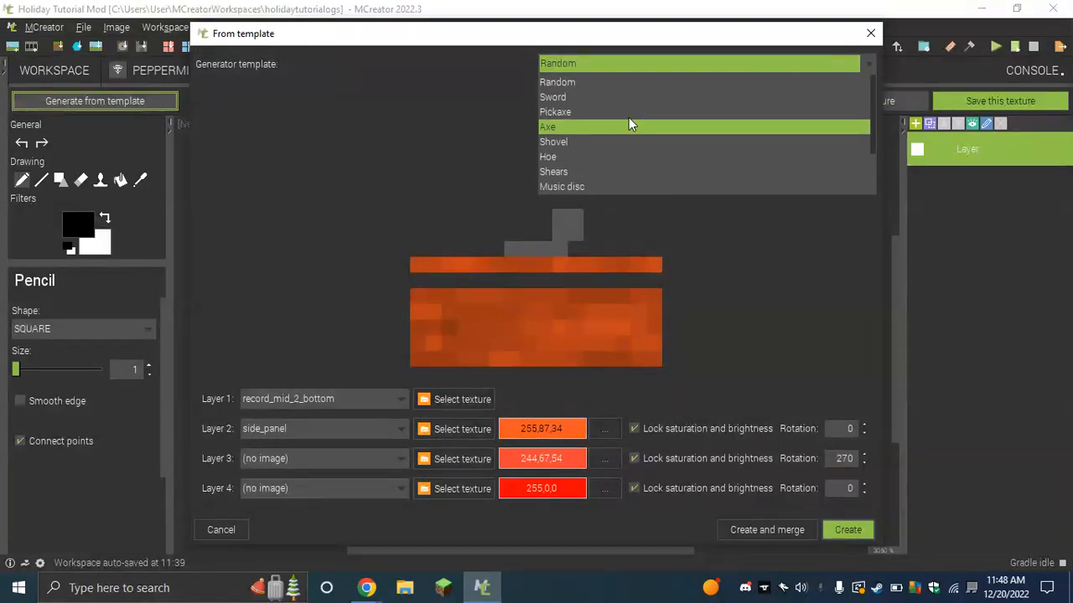
left_click(625, 63)
- Try tnt_bottom as the layer 1 texture of the generated image
left_click(465, 396)
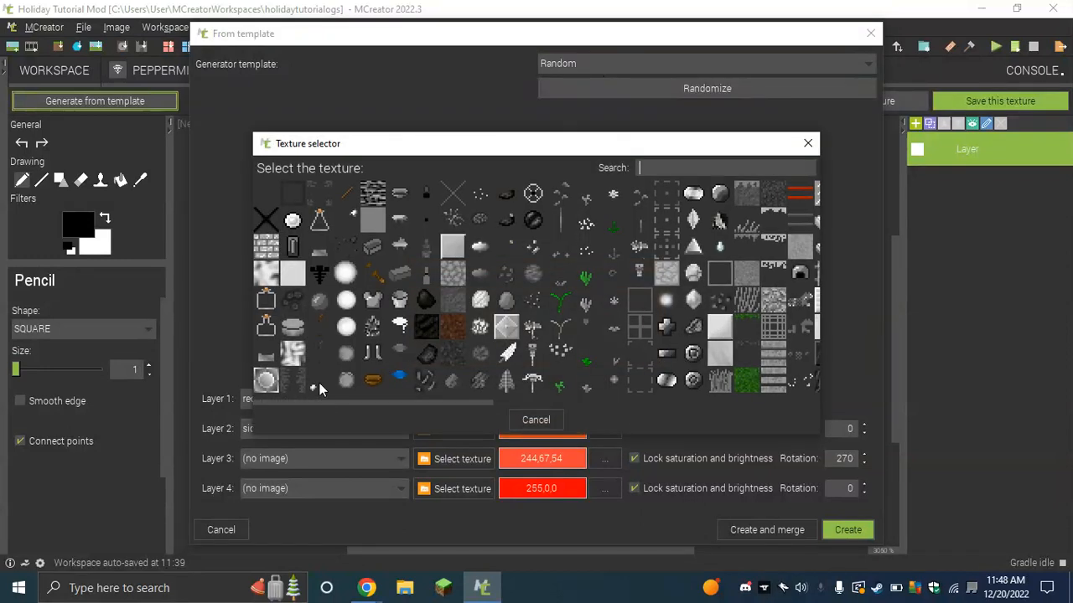
left_click_drag(324, 406, 762, 445)
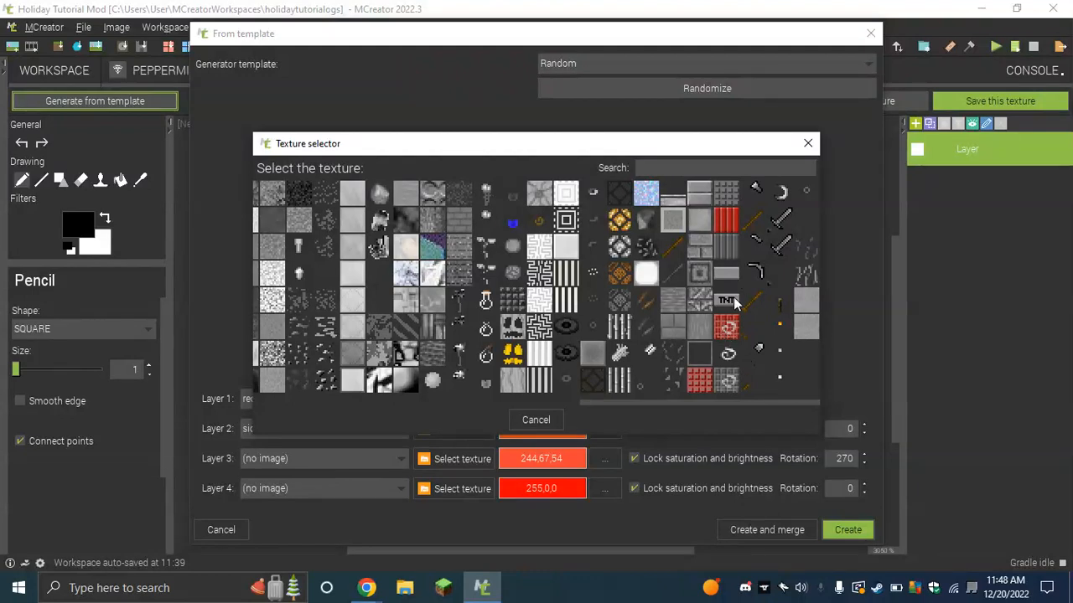
left_click(700, 382)
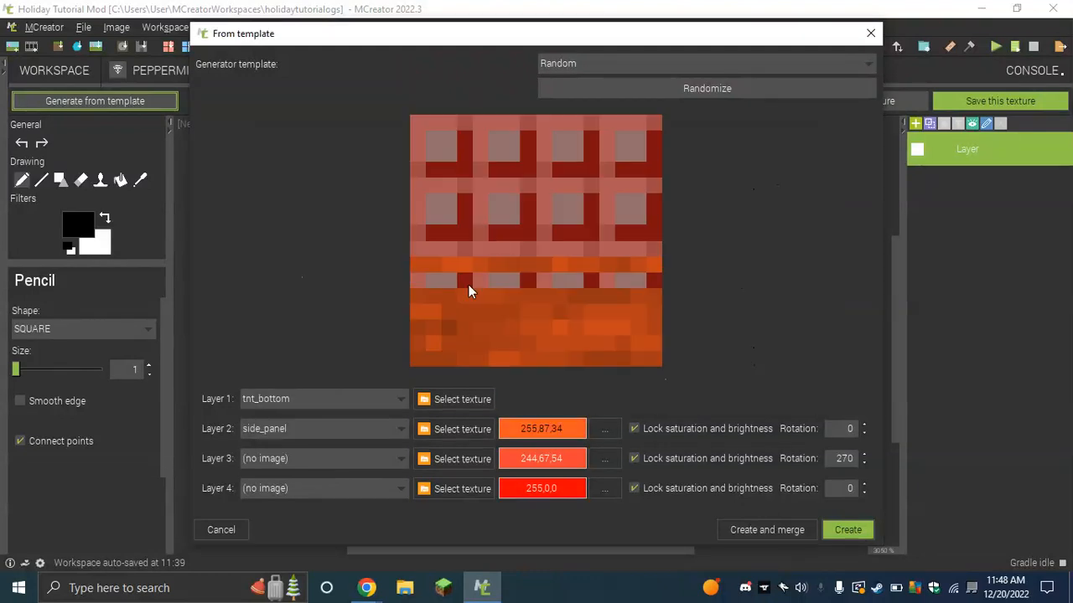
- Try coal as the layer 2 texture and toggle that layer's saturation and brightness lock off and on
left_click(440, 432)
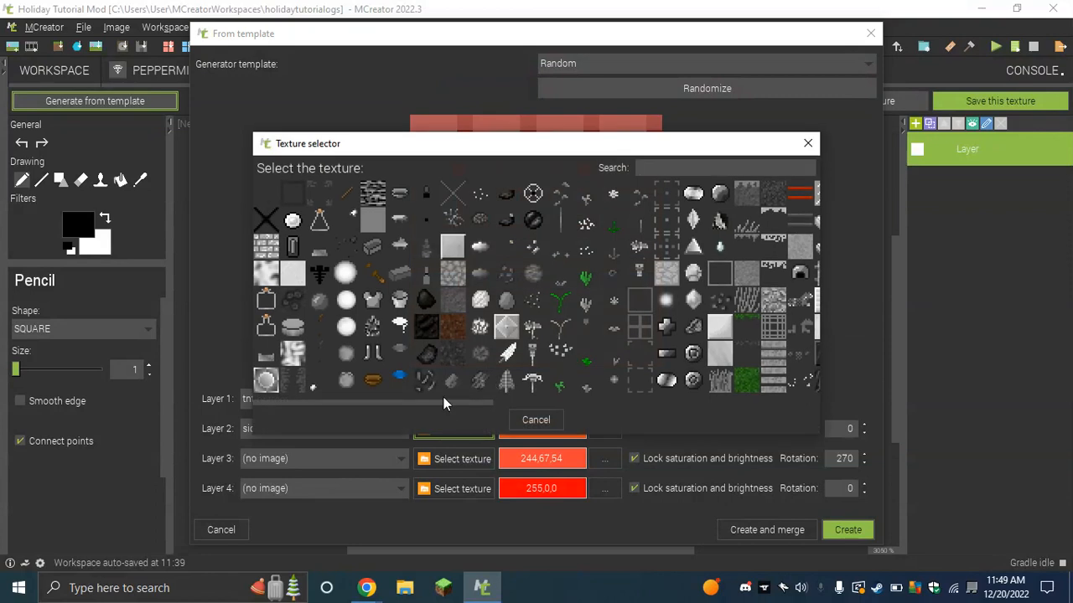
left_click(535, 422)
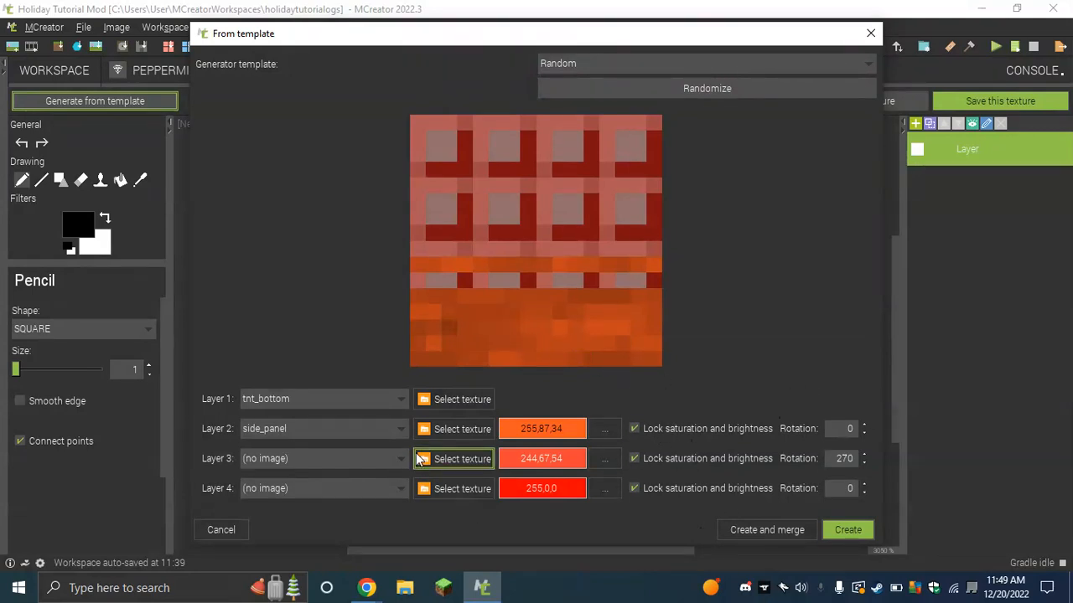
left_click(432, 431)
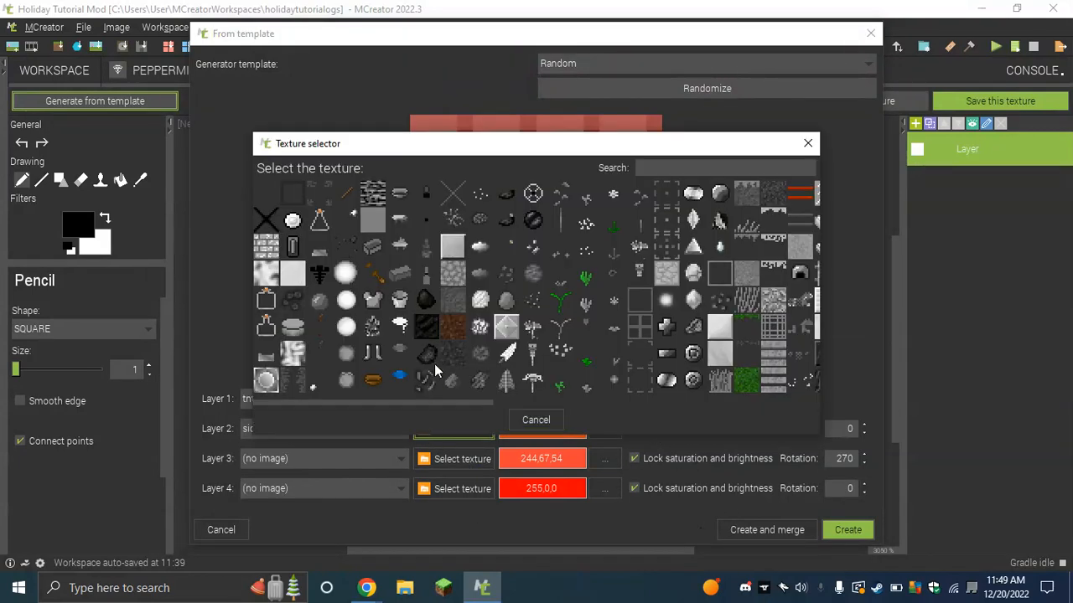
left_click(426, 300)
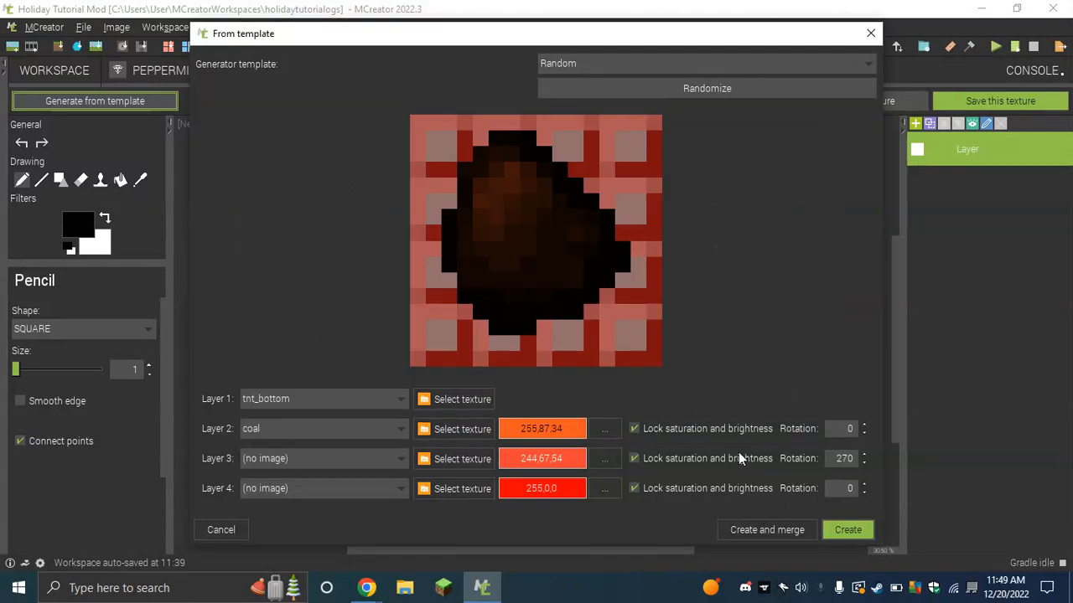
left_click(639, 428)
left_click(655, 429)
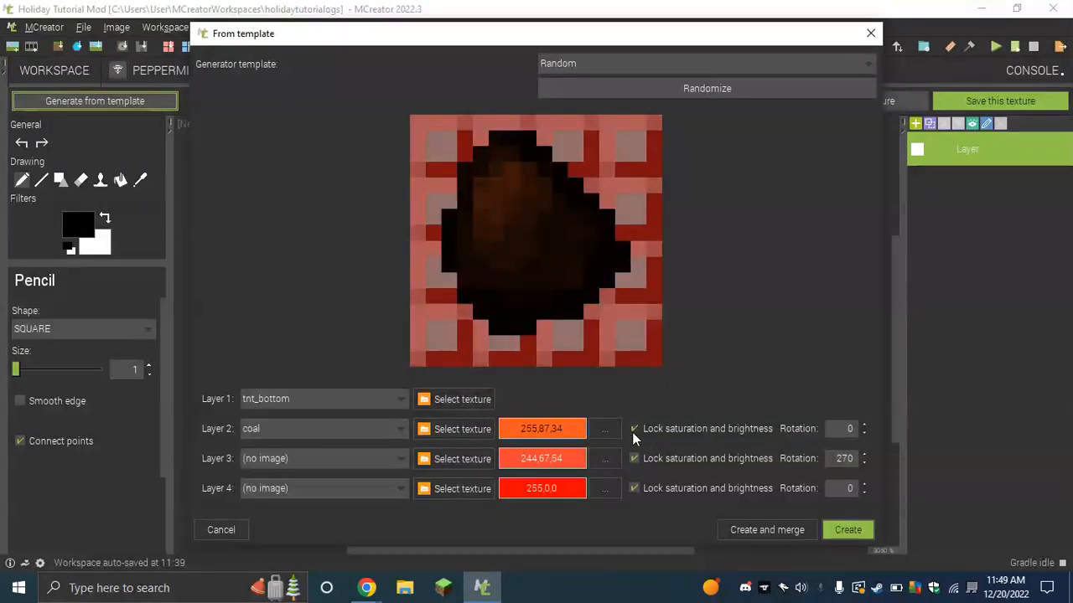
- Randomize the layers of the Random template and switch the generator template to Sword
left_click(643, 84)
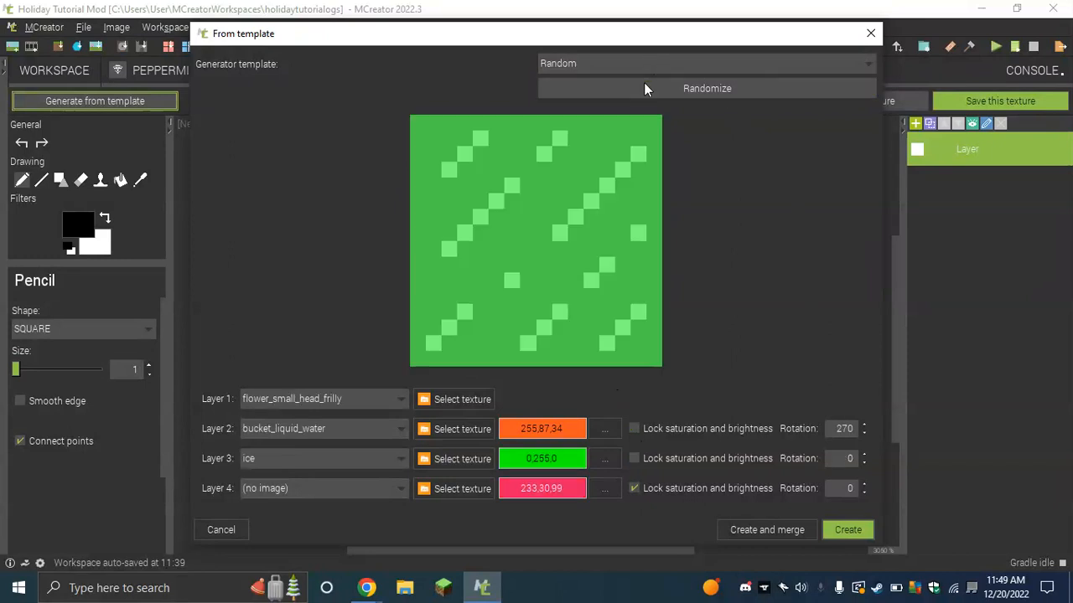
left_click(709, 60)
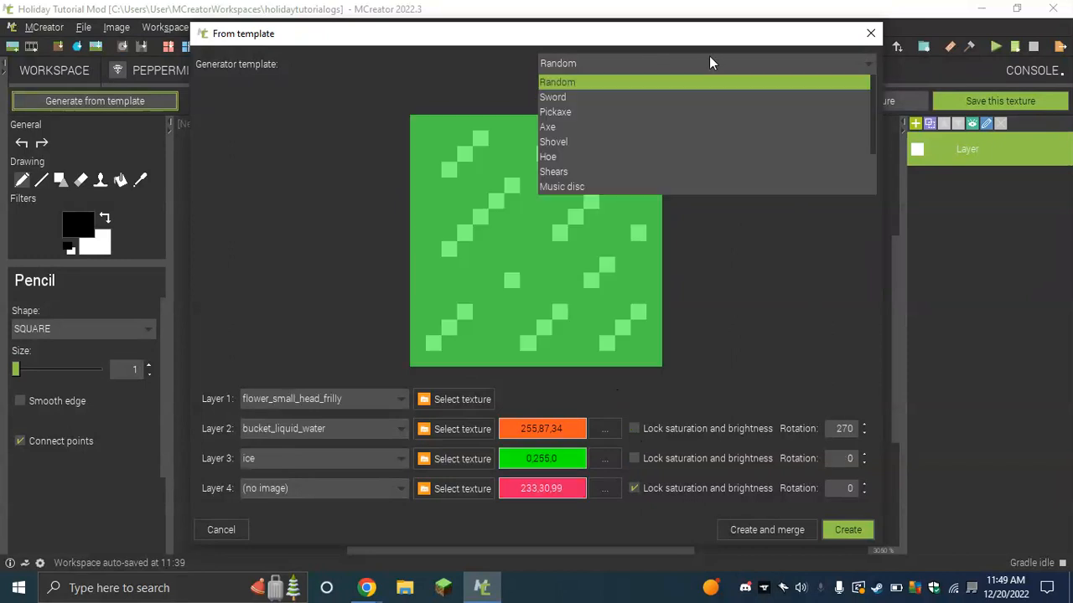
left_click(675, 98)
- Switch the generator template to Music disc and randomize its design repeatedly
left_click(586, 60)
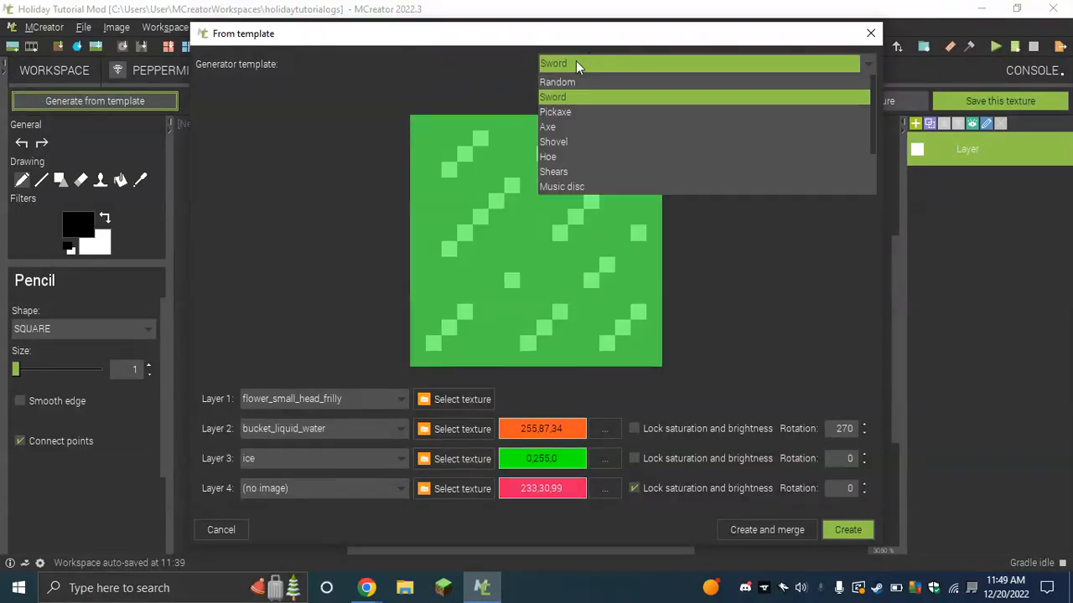
scroll(631, 154, "down", 2)
left_click(586, 127)
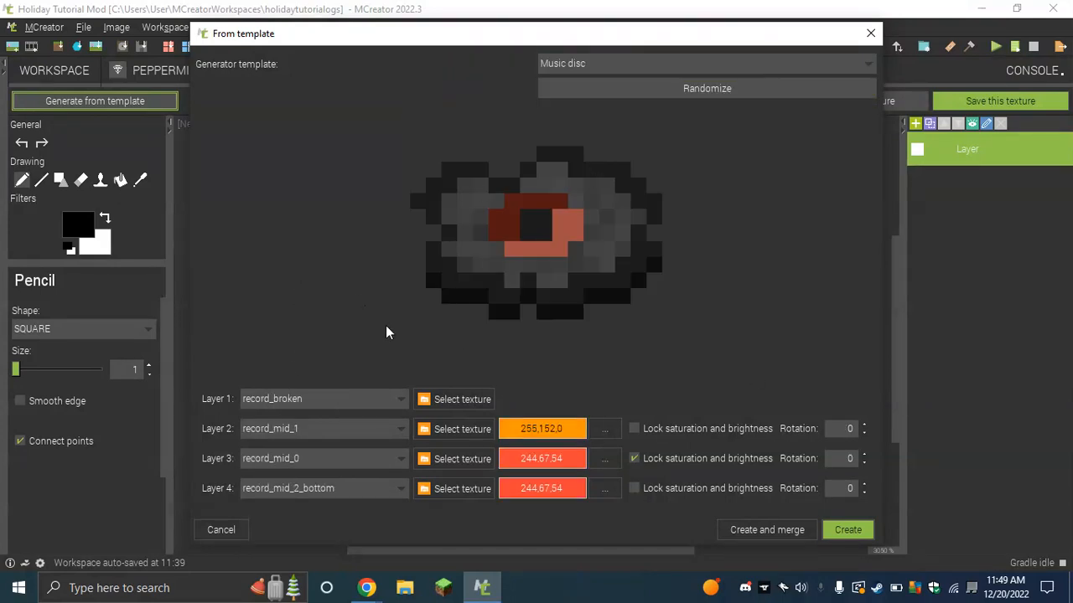
left_click(589, 65)
left_click(577, 128)
left_click(575, 88)
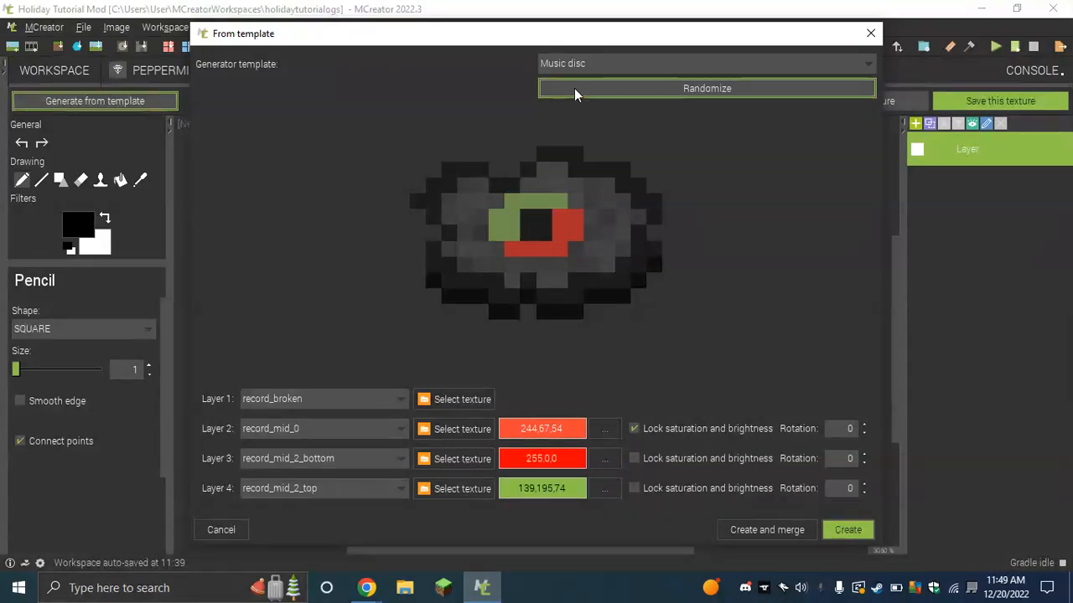
left_click(578, 88)
left_click(578, 90)
left_click(577, 91)
left_click(577, 90)
left_click(578, 91)
left_click(578, 90)
left_click(577, 90)
left_click(577, 90)
left_click(577, 90)
left_click(578, 91)
left_click(578, 90)
left_click(577, 90)
left_click(578, 91)
- Switch the generator template to Shears and randomize its design several times
left_click(591, 65)
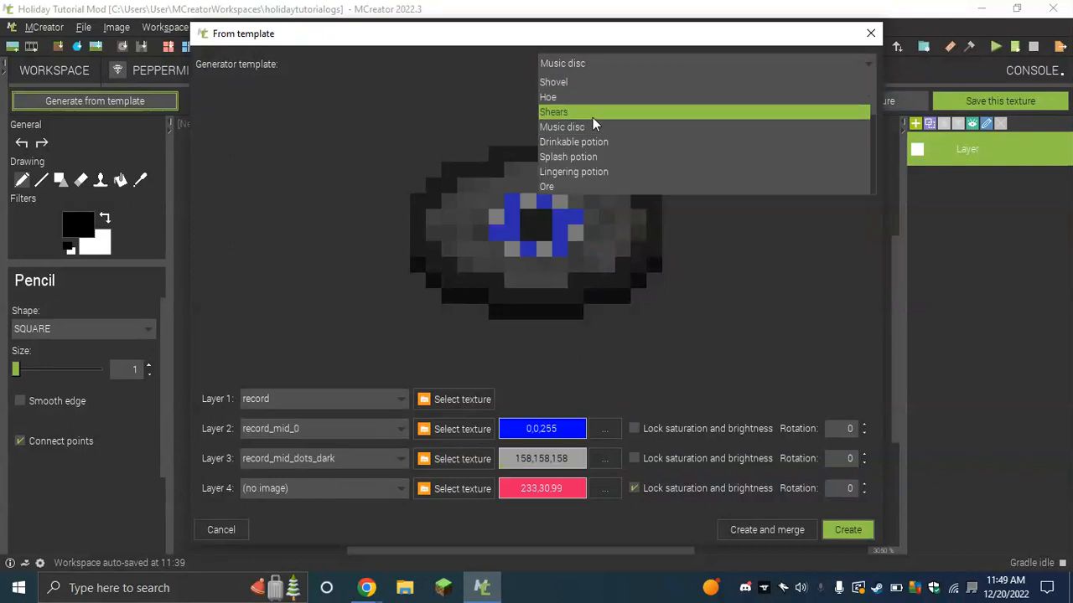
left_click(592, 118)
left_click(580, 92)
left_click(580, 92)
left_click(579, 92)
left_click(579, 91)
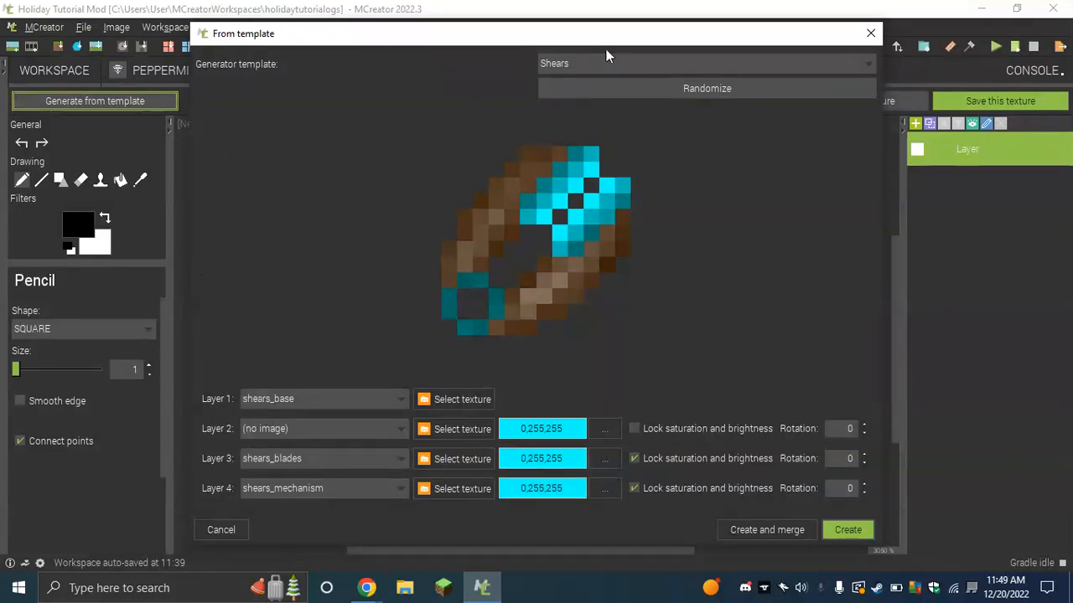
- Switch the generator template to Hoe and randomize its design several times
left_click(612, 53)
left_click(594, 103)
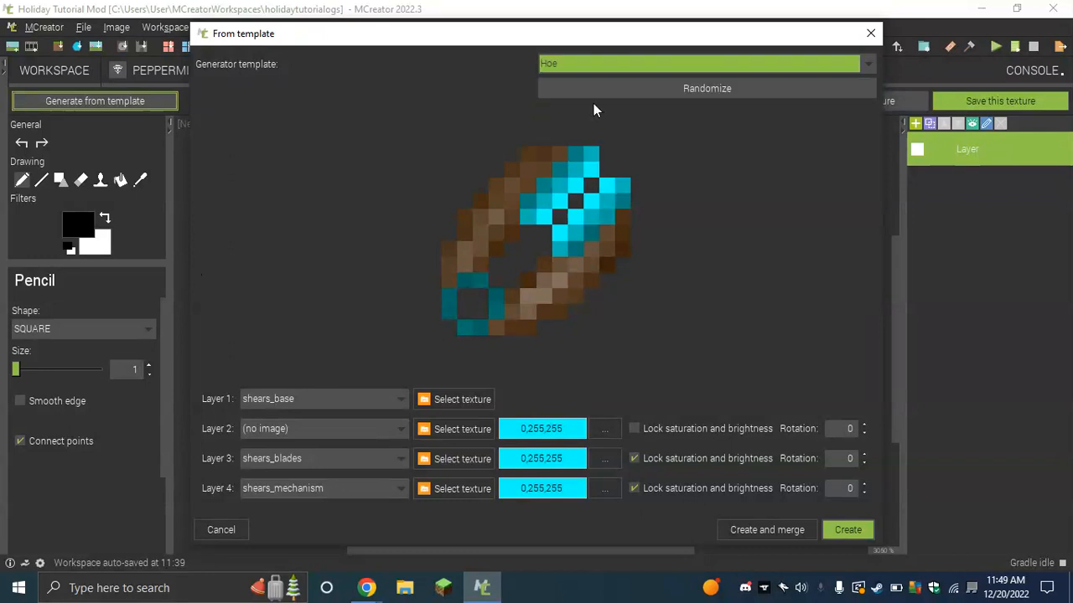
left_click(566, 86)
left_click(565, 88)
left_click(566, 88)
- Switch the generator template to Ore, randomize its design repeatedly, and create the result as separate layers
left_click(572, 62)
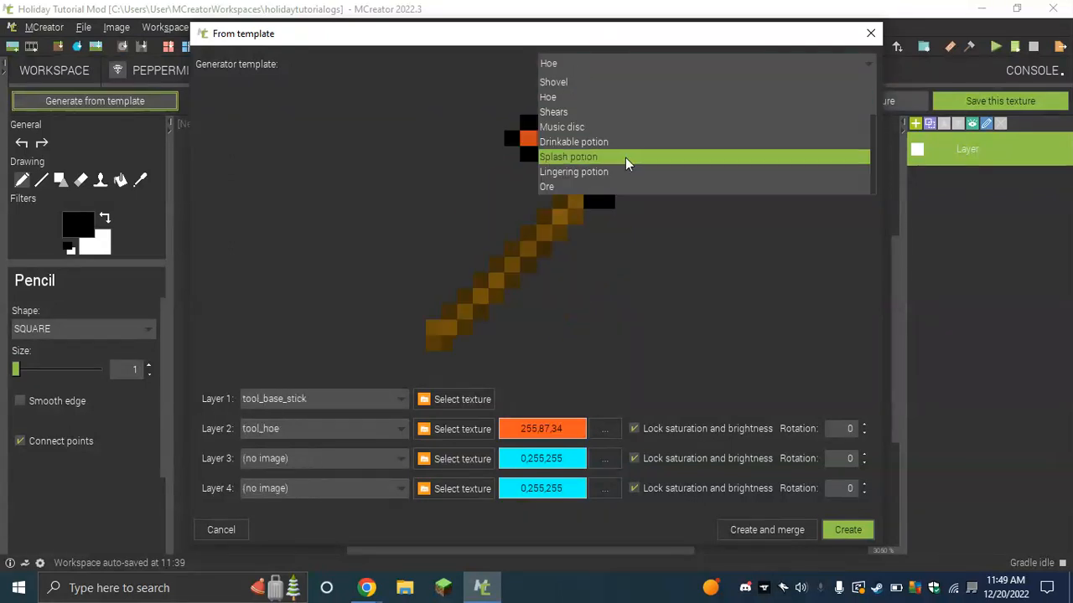
left_click(604, 184)
left_click(606, 91)
left_click(606, 91)
left_click(607, 92)
left_click(606, 91)
left_click(606, 91)
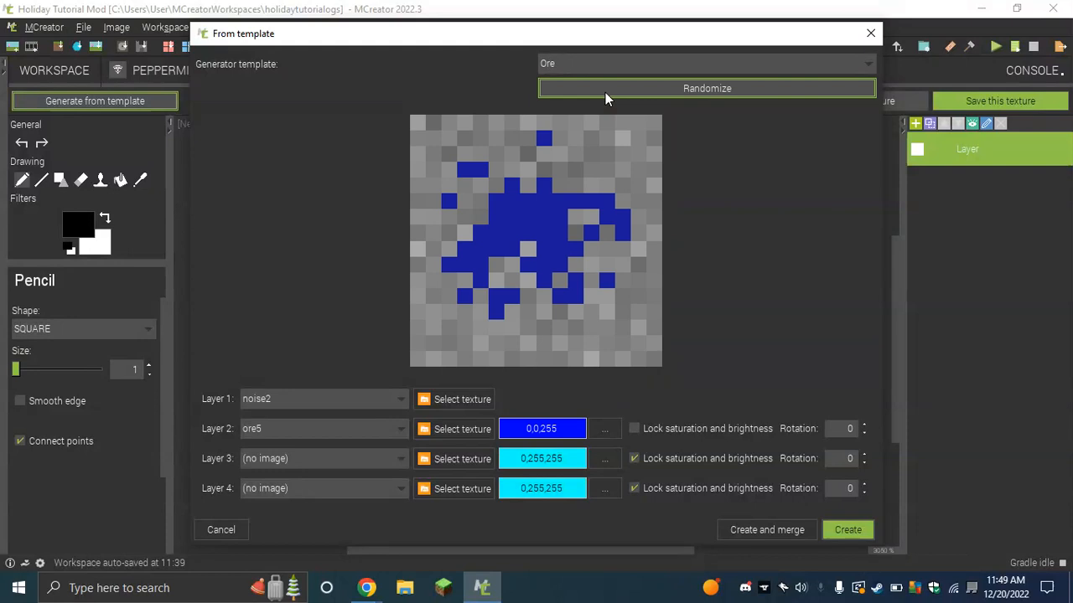
left_click(605, 92)
left_click(604, 92)
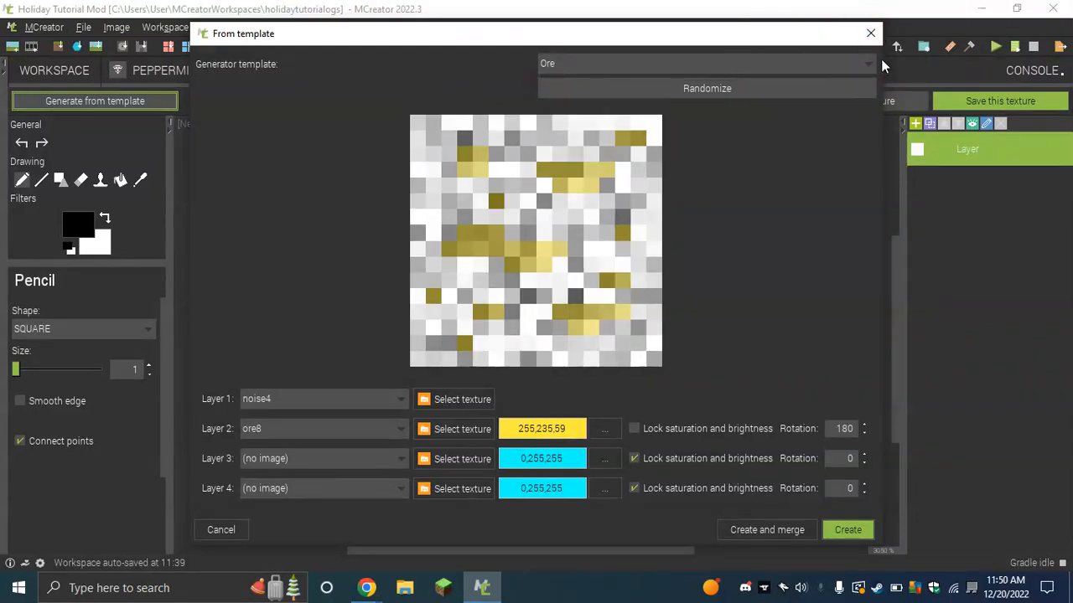
left_click(847, 536)
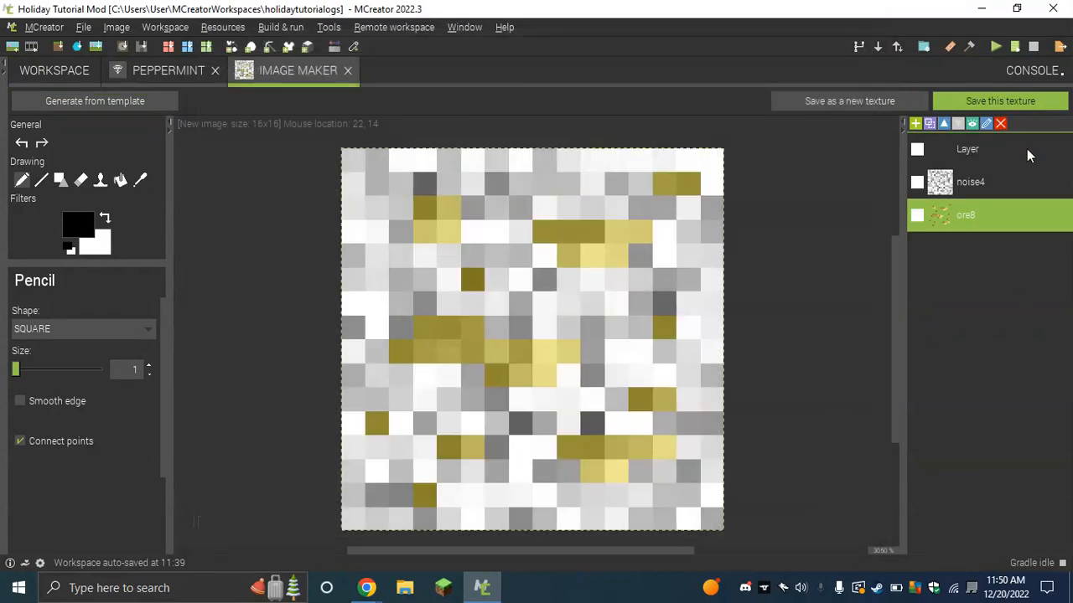
- Delete the generated ore8 and noise4 layers from the image
left_click(1001, 124)
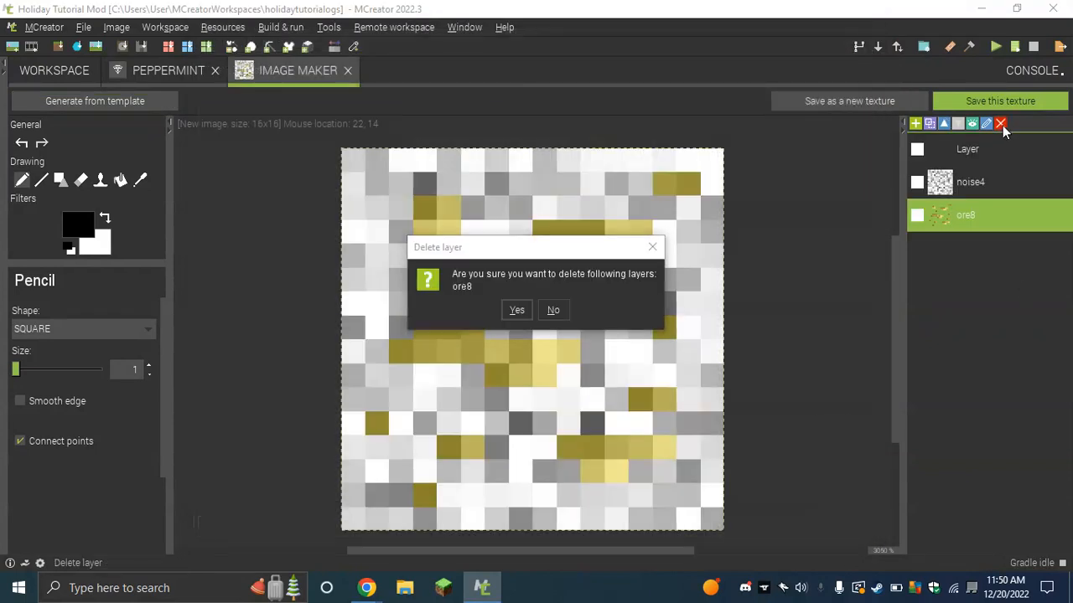
left_click(513, 311)
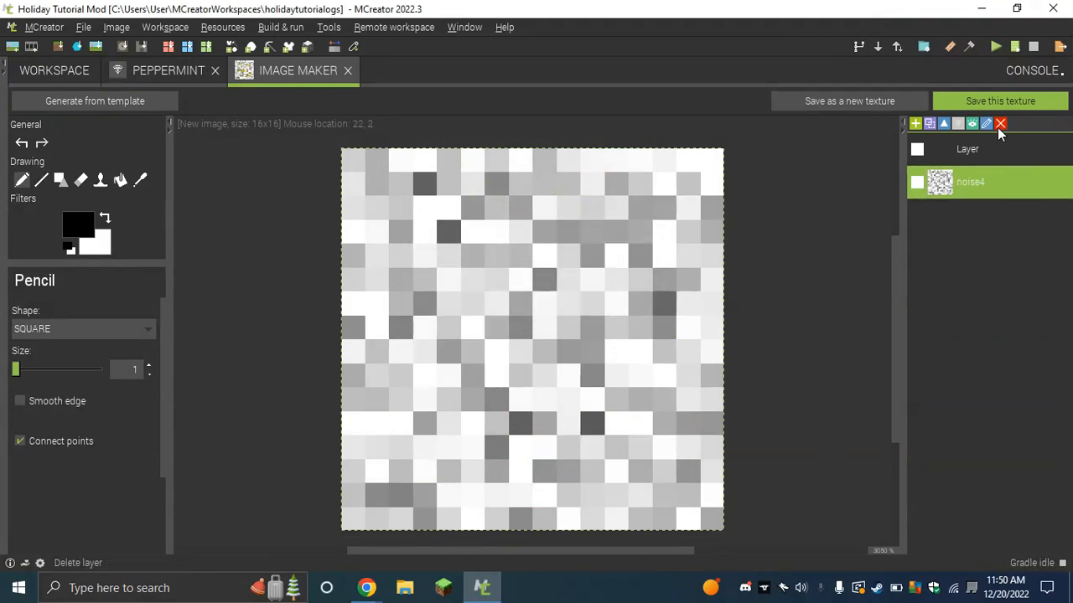
left_click(999, 124)
left_click(513, 311)
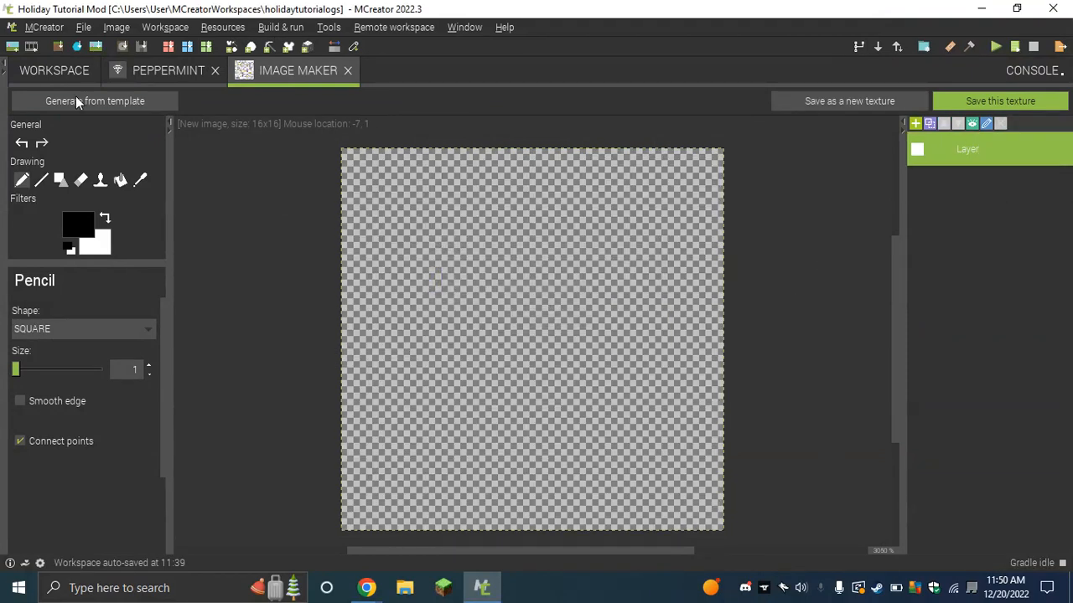
- Generate a random template texture as a single merged layer, and delete that layer again
left_click(75, 99)
left_click(739, 530)
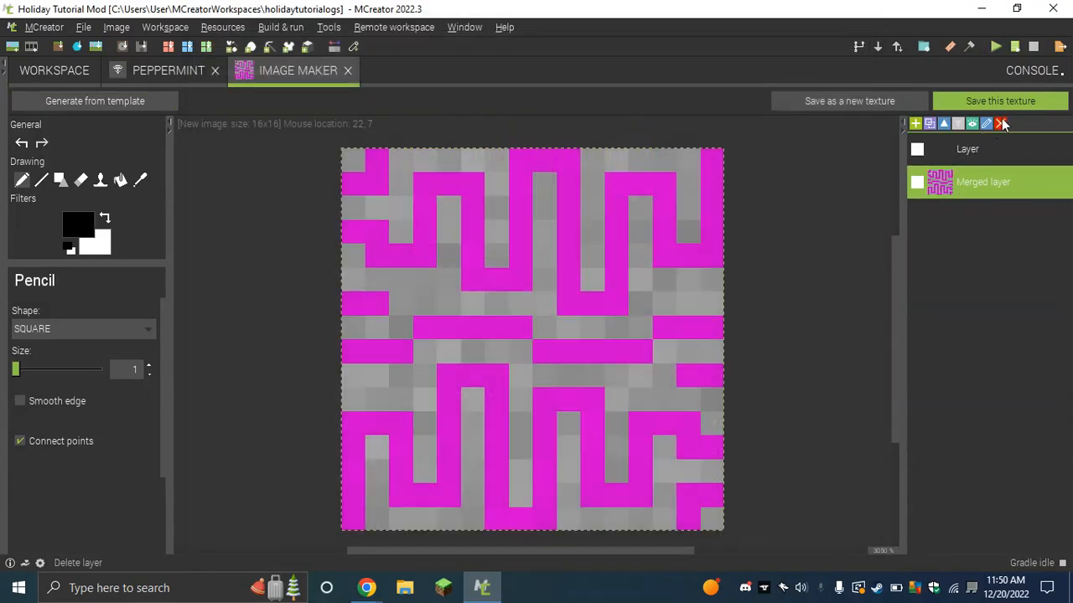
left_click(1000, 124)
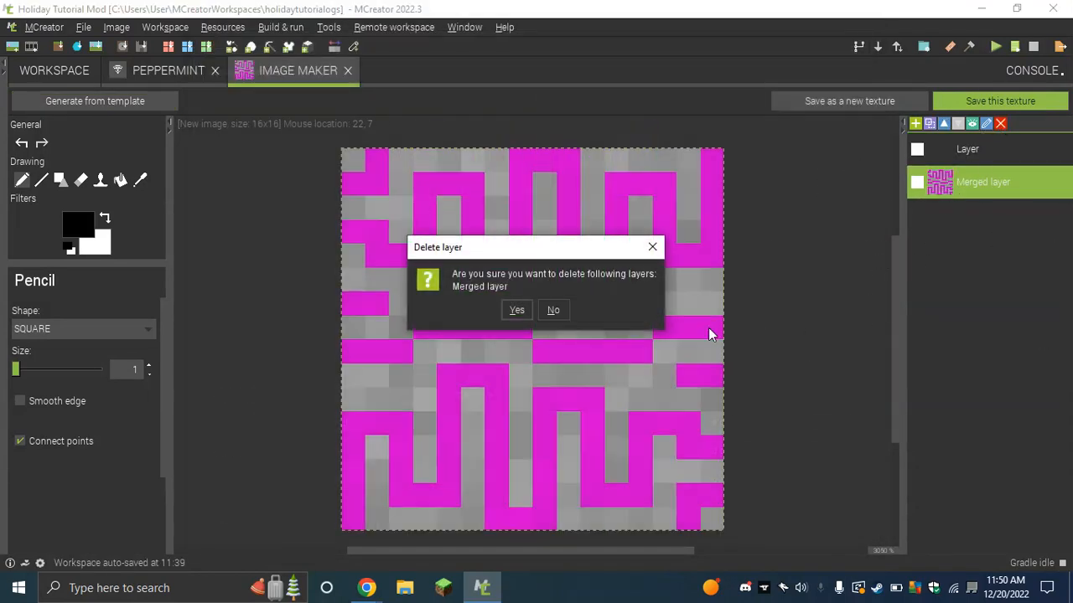
left_click(515, 310)
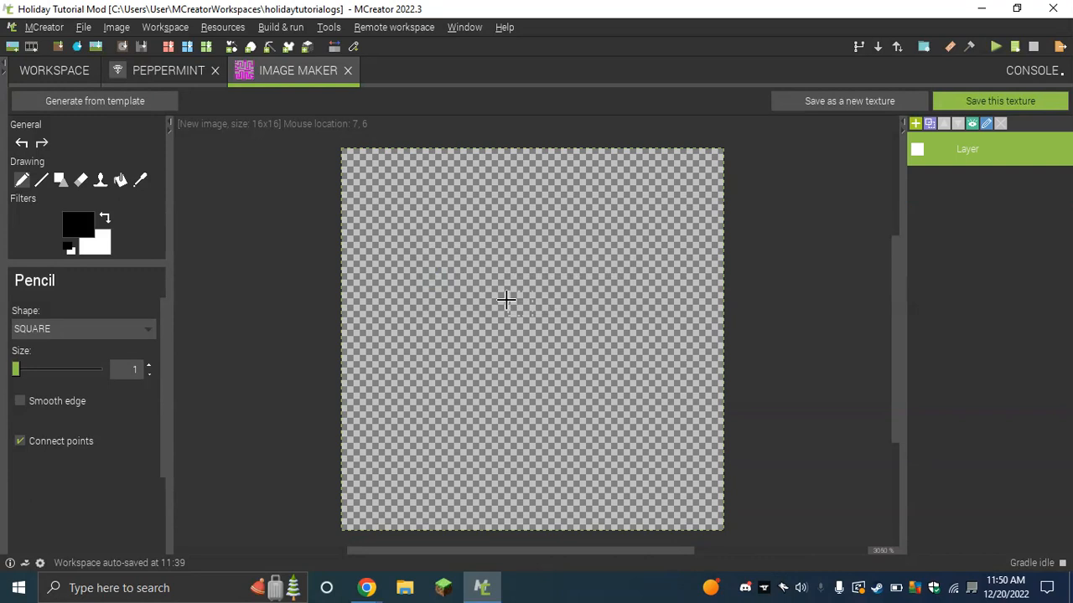
left_click(118, 99)
left_click(635, 65)
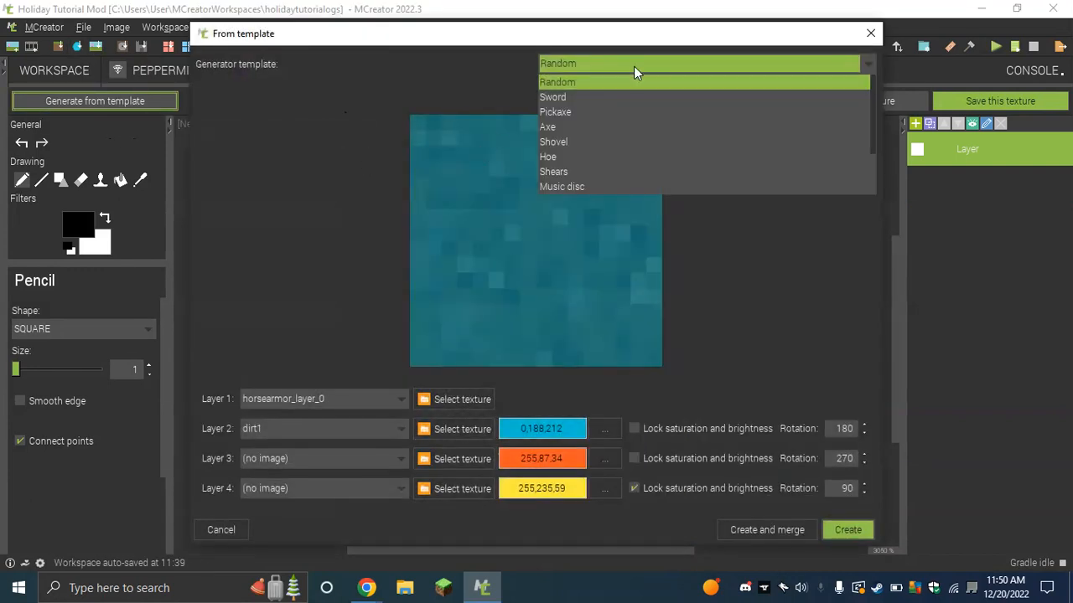
left_click(621, 63)
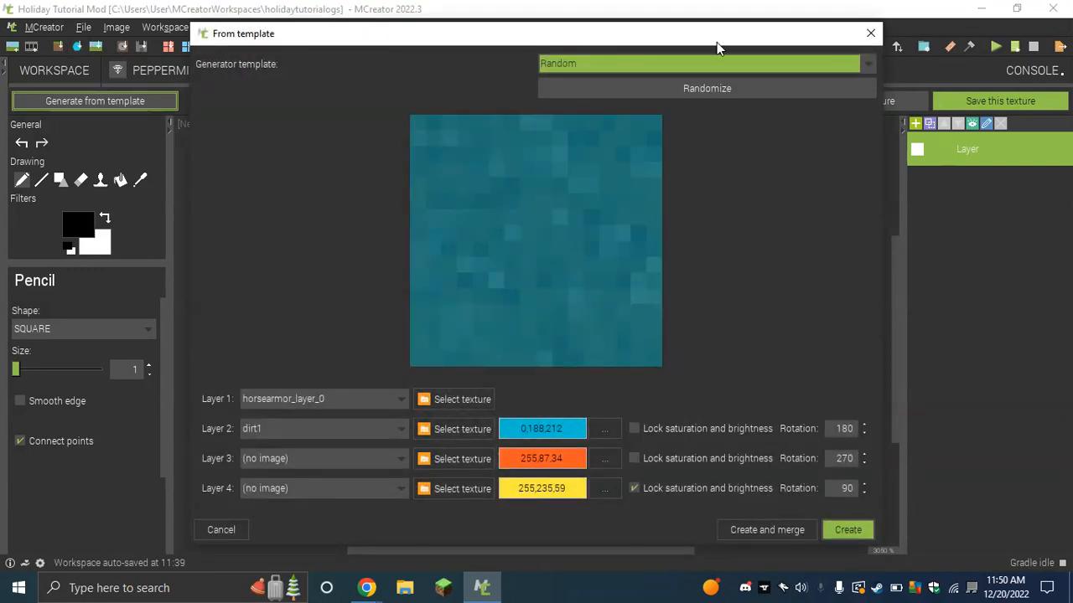
left_click(871, 35)
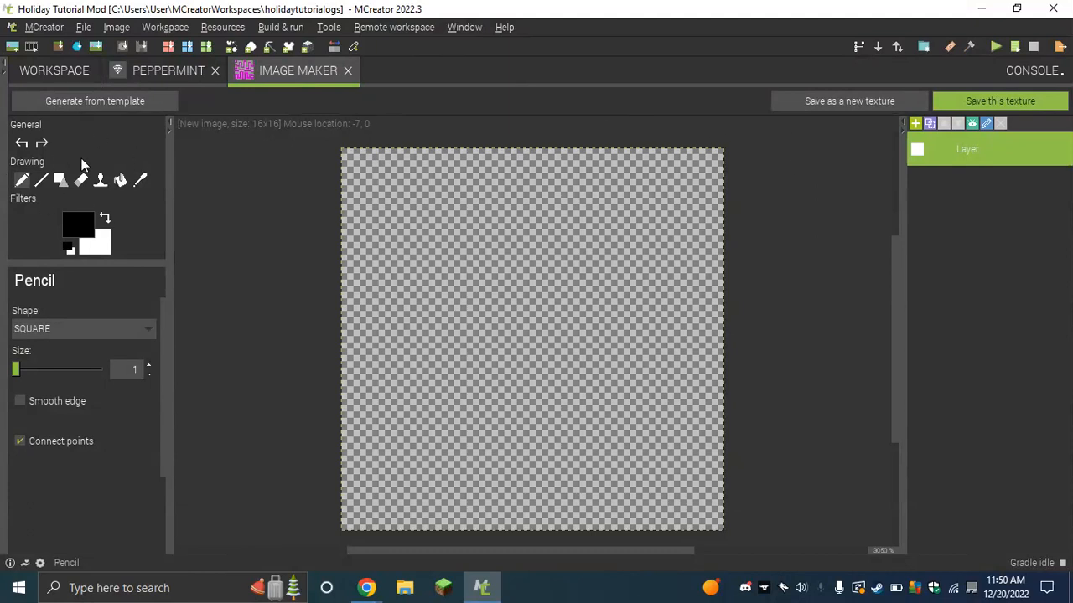
- Try undo and redo on the deletion of the merged layer, ending with the layer deleted
left_click(22, 144)
left_click(47, 142)
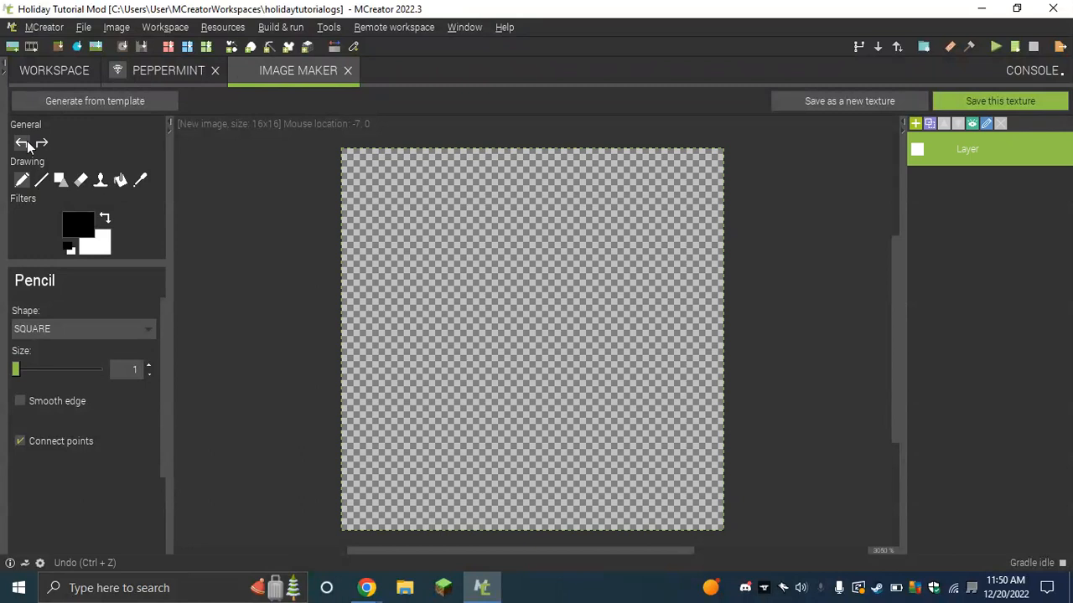
left_click(27, 144)
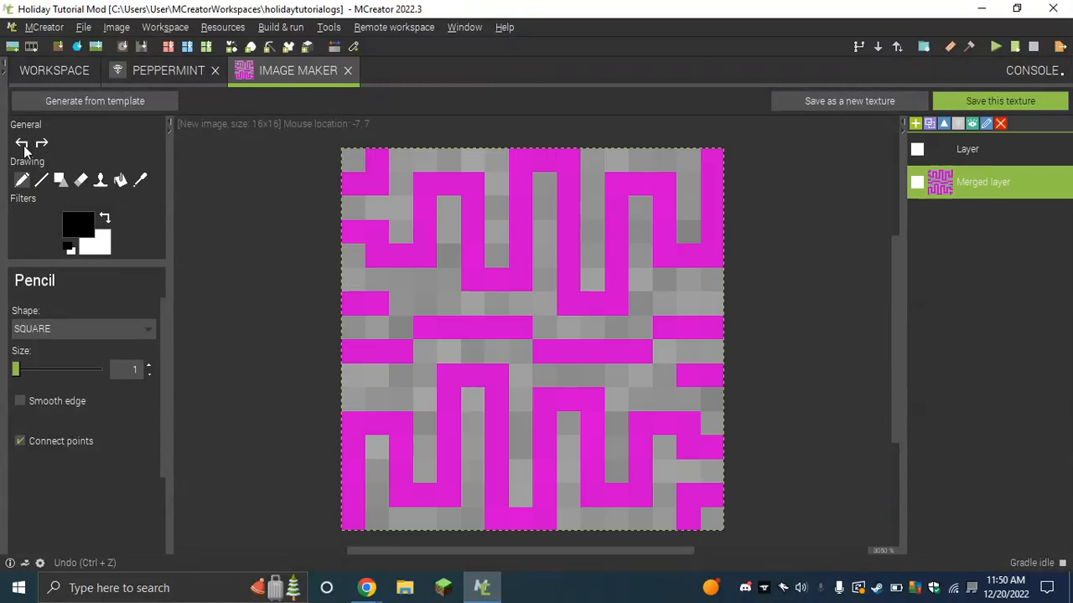
left_click(40, 147)
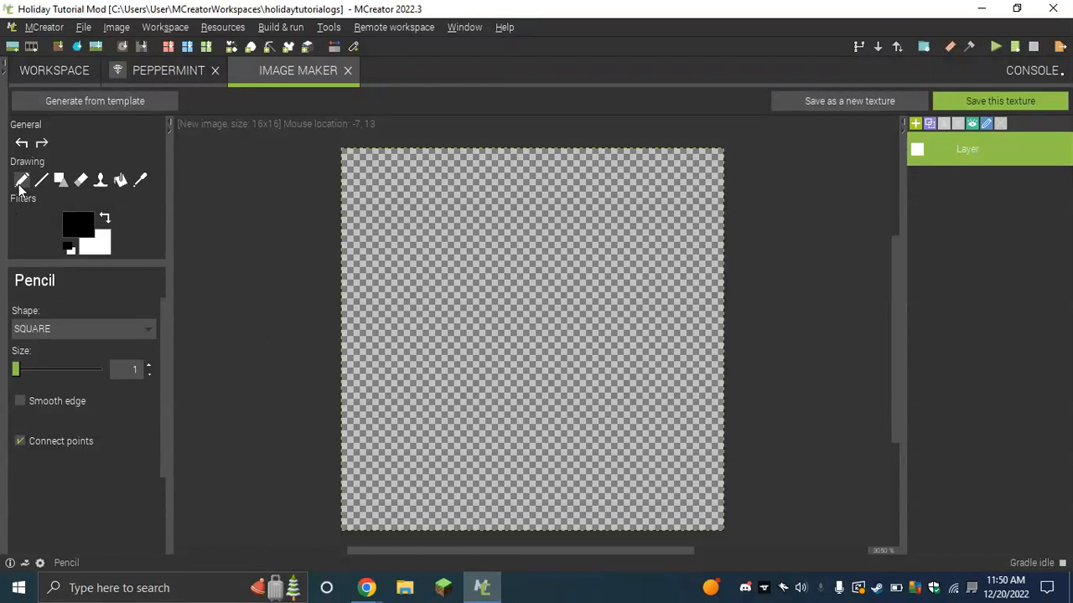
- Try freehand black Pencil strokes with the square shape at sizes 1 and 10, undoing each one
mouse_move(424, 304)
left_mouse_down()
mouse_move(797, 250)
mouse_move(629, 356)
mouse_move(526, 390)
mouse_move(536, 292)
left_mouse_up()
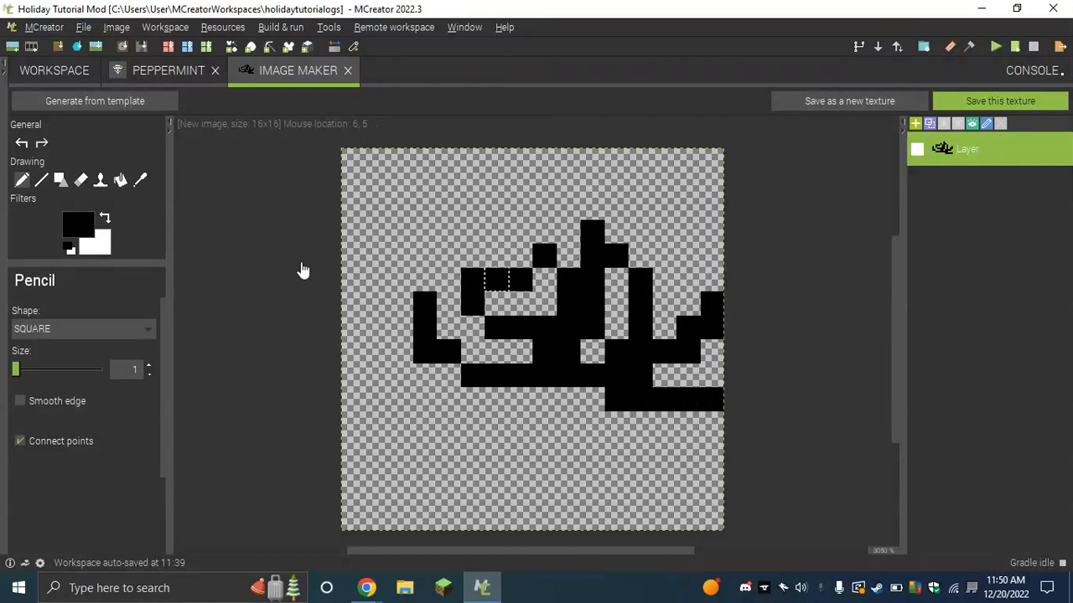
left_click(22, 143)
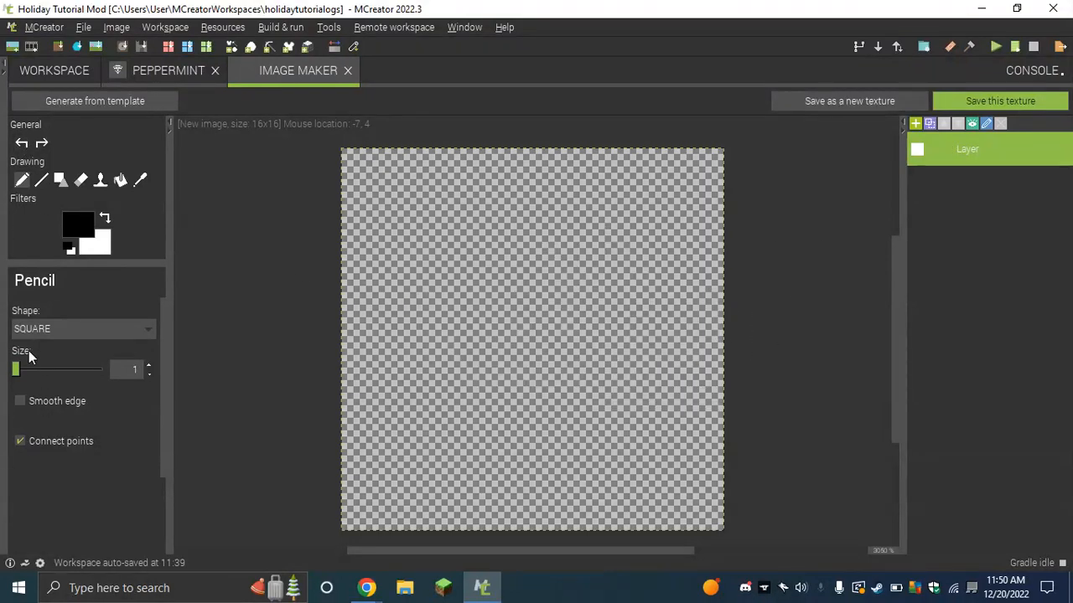
mouse_move(572, 377)
left_mouse_down()
mouse_move(512, 295)
mouse_move(410, 401)
mouse_move(386, 402)
left_mouse_up()
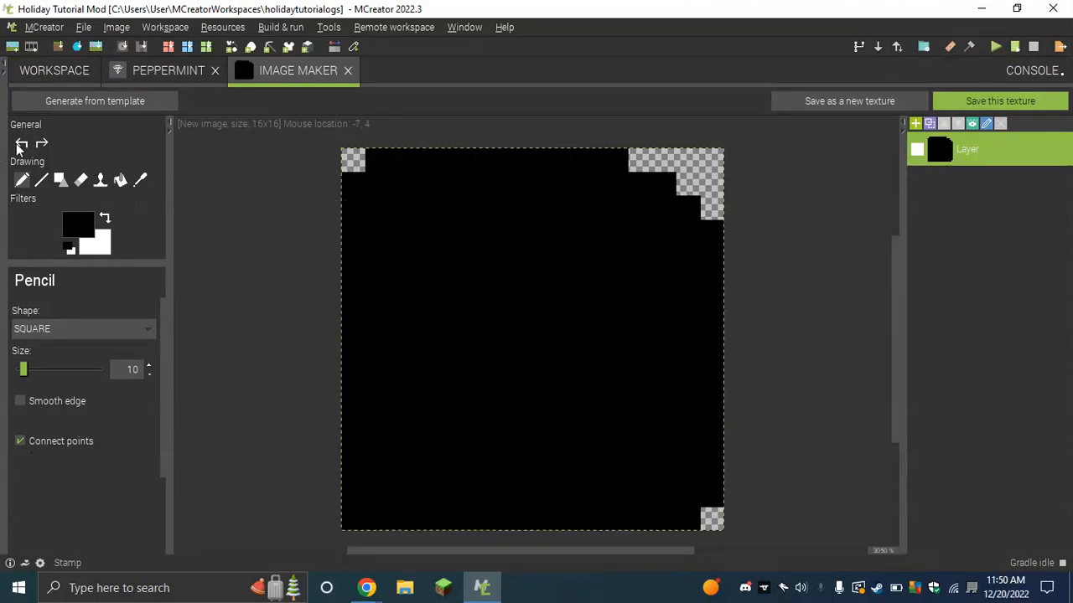
left_click(22, 145)
left_click(22, 145)
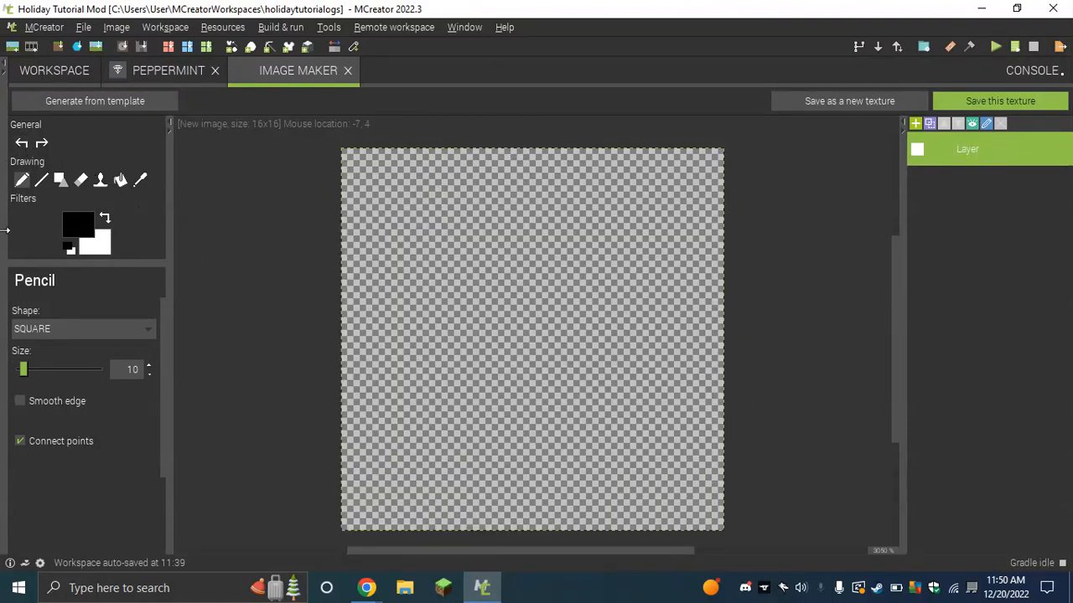
- Set the Pencil to the circle shape at size 3 and paint a freehand black stroke across the canvas
left_click(50, 330)
left_click(57, 374)
left_click_drag(28, 374, 23, 372)
mouse_move(491, 395)
left_mouse_down()
mouse_move(592, 301)
mouse_move(594, 472)
mouse_move(544, 495)
mouse_move(263, 423)
left_mouse_up()
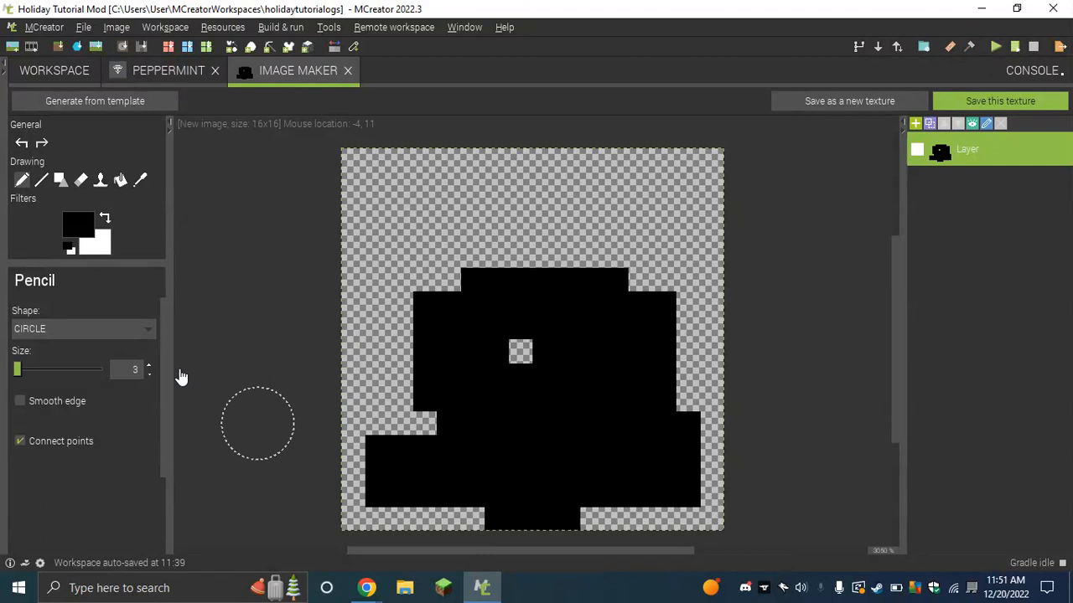
- Raise the circle Pencil's size to 7, paint another stroke, and undo both circle strokes
left_click(74, 329)
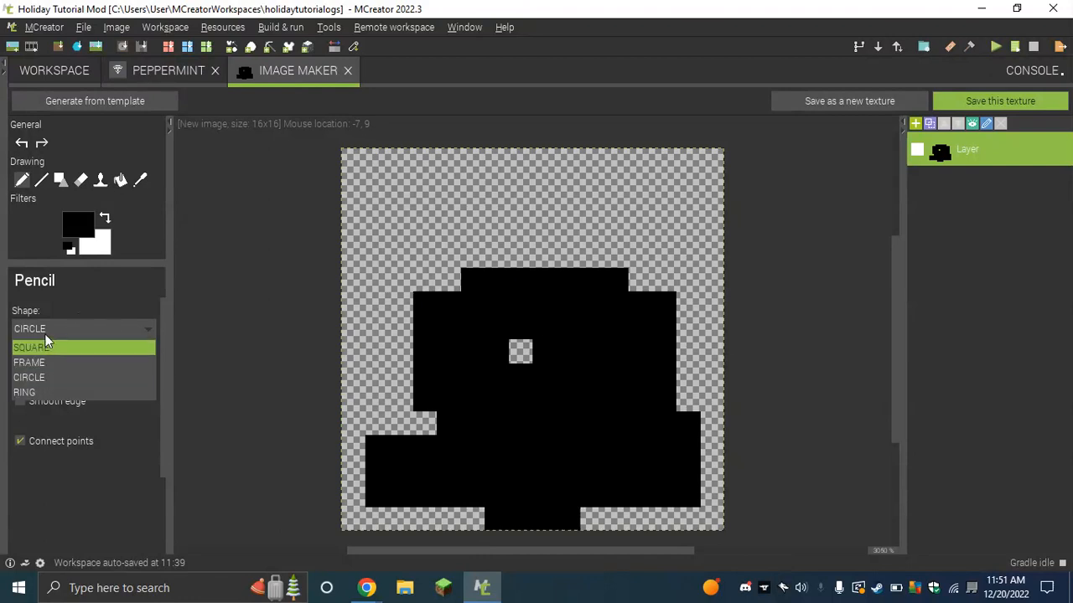
left_click(42, 334)
left_click(149, 365)
left_click(149, 366)
left_click(149, 365)
left_click(148, 365)
mouse_move(371, 279)
left_mouse_down()
mouse_move(498, 318)
mouse_move(648, 257)
mouse_move(603, 394)
left_mouse_up()
left_click(21, 144)
left_click(22, 146)
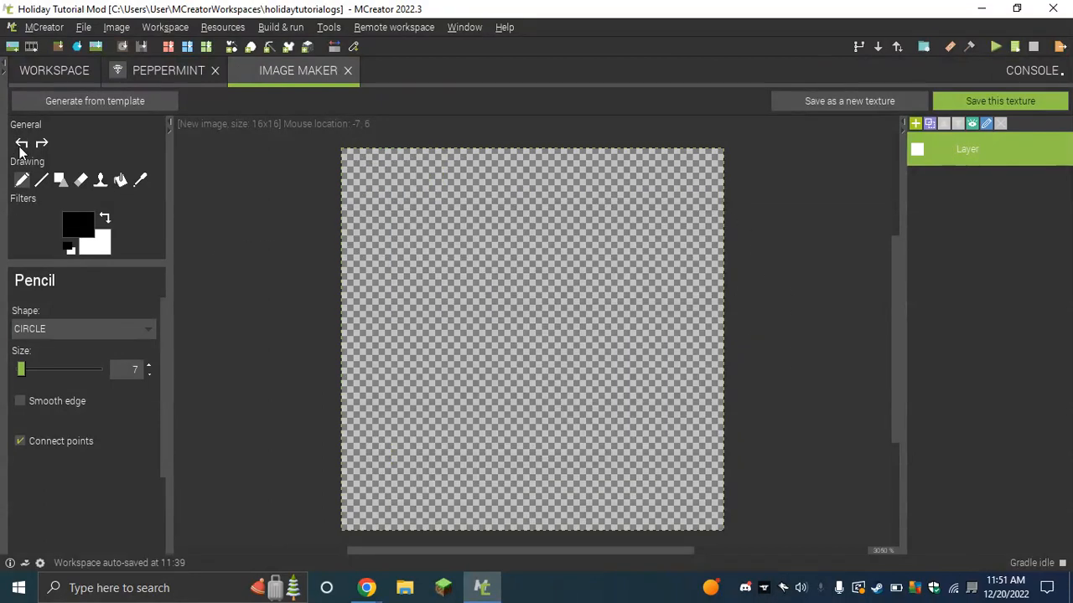
- Try the Pencil's ring shape at size 7 with freehand strokes on the canvas, and undo them
left_click(25, 330)
left_click(31, 393)
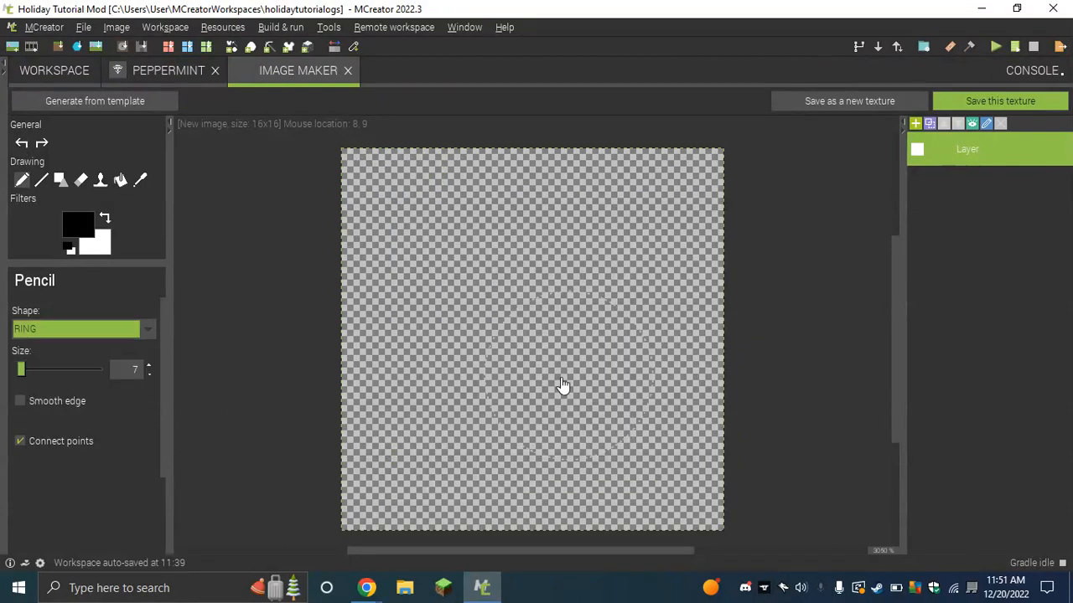
mouse_move(526, 305)
left_mouse_down()
mouse_move(579, 448)
mouse_move(407, 318)
mouse_move(579, 293)
mouse_move(646, 242)
left_mouse_up()
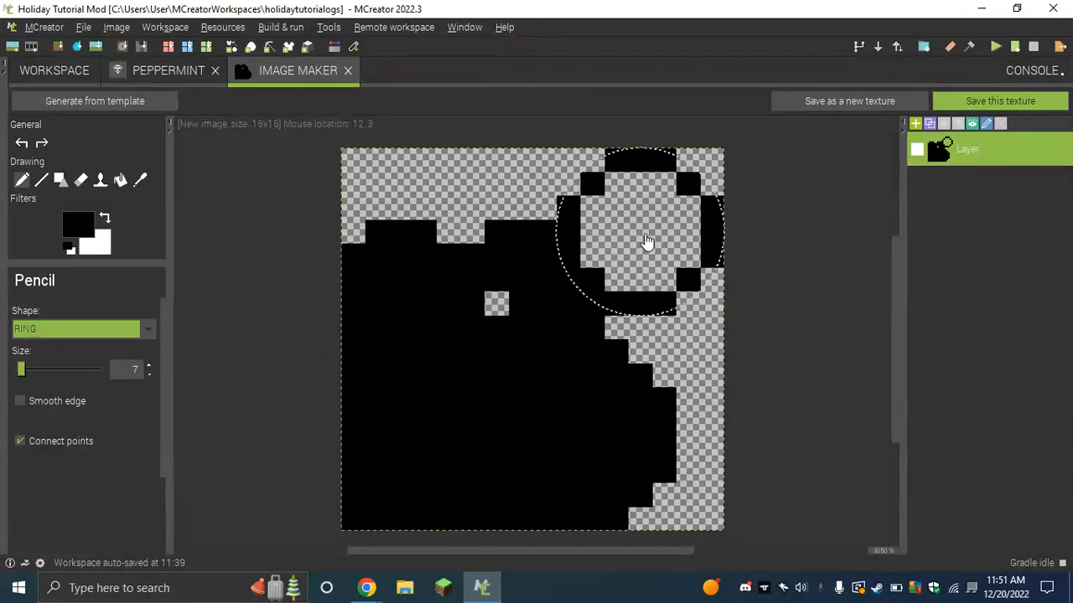
left_click(21, 144)
left_click(22, 144)
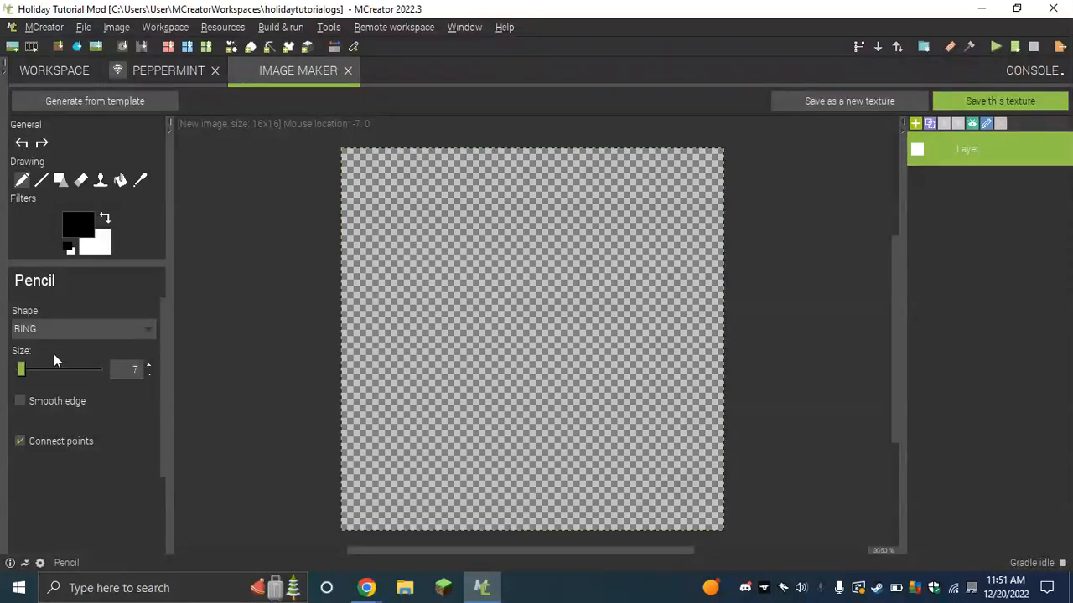
- Stamp two square outlines with the Pencil's frame shape at size 7, and undo both
left_click(51, 330)
left_click(47, 361)
left_click(624, 371)
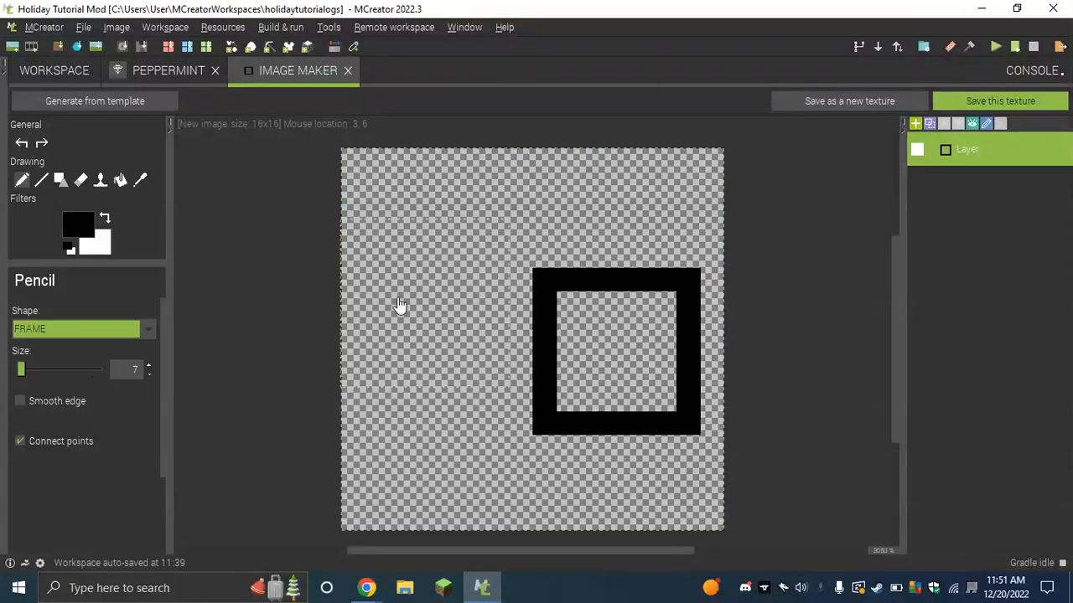
left_click(442, 254)
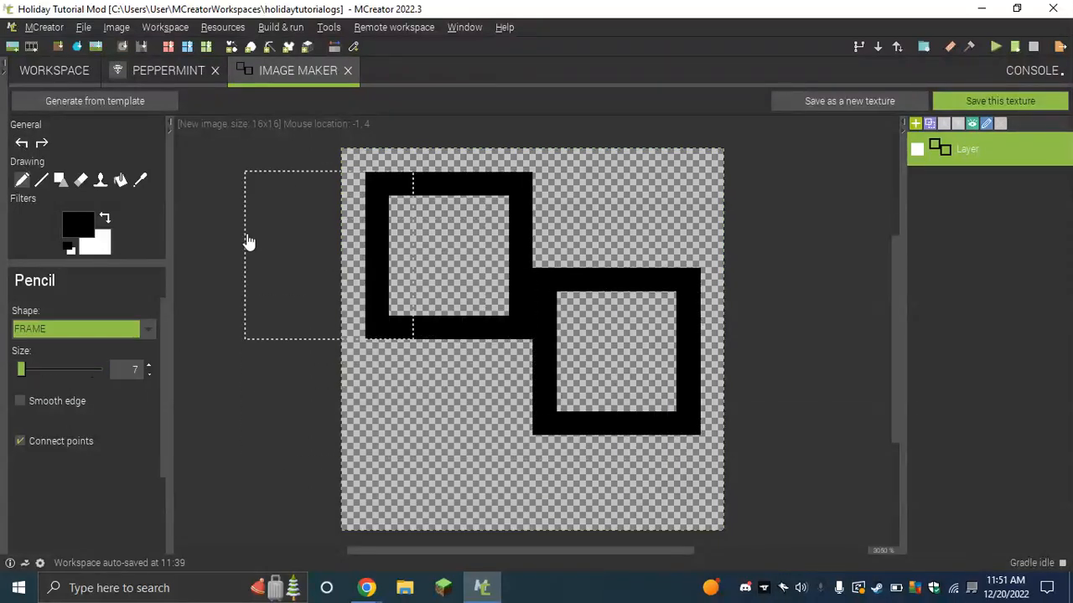
left_click(23, 144)
left_click(23, 144)
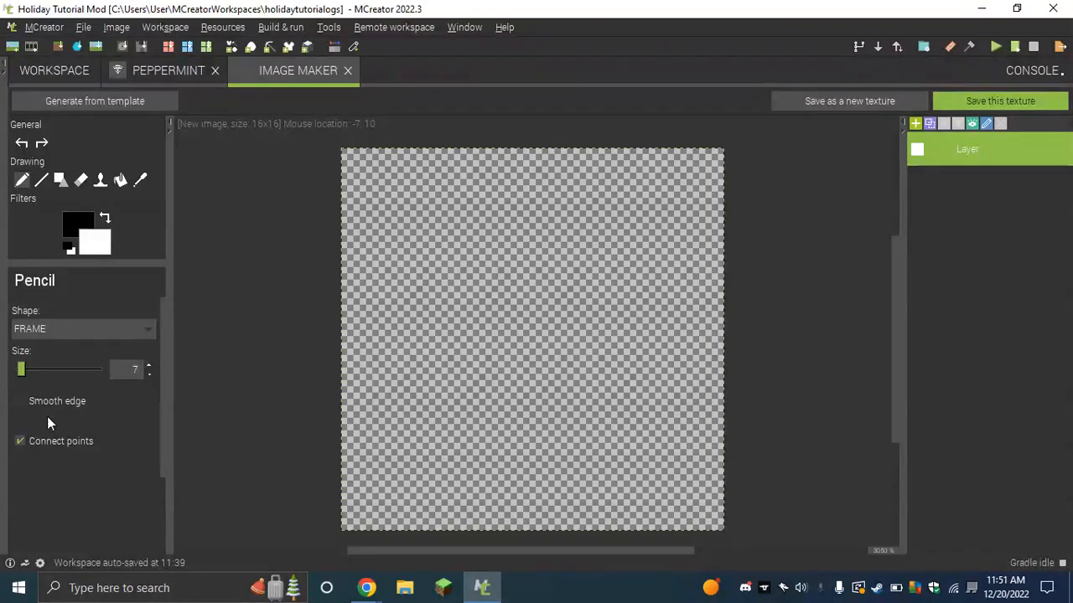
- Draw a black diagonal across the canvas with the Line tool at size 1, and undo it
left_click(41, 180)
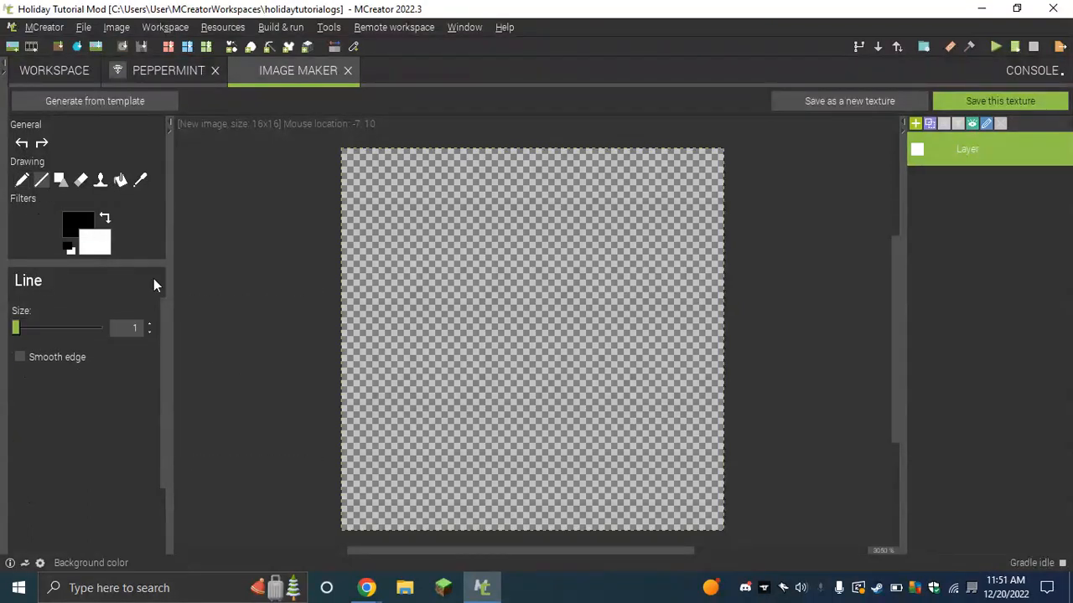
left_click_drag(352, 208, 640, 424)
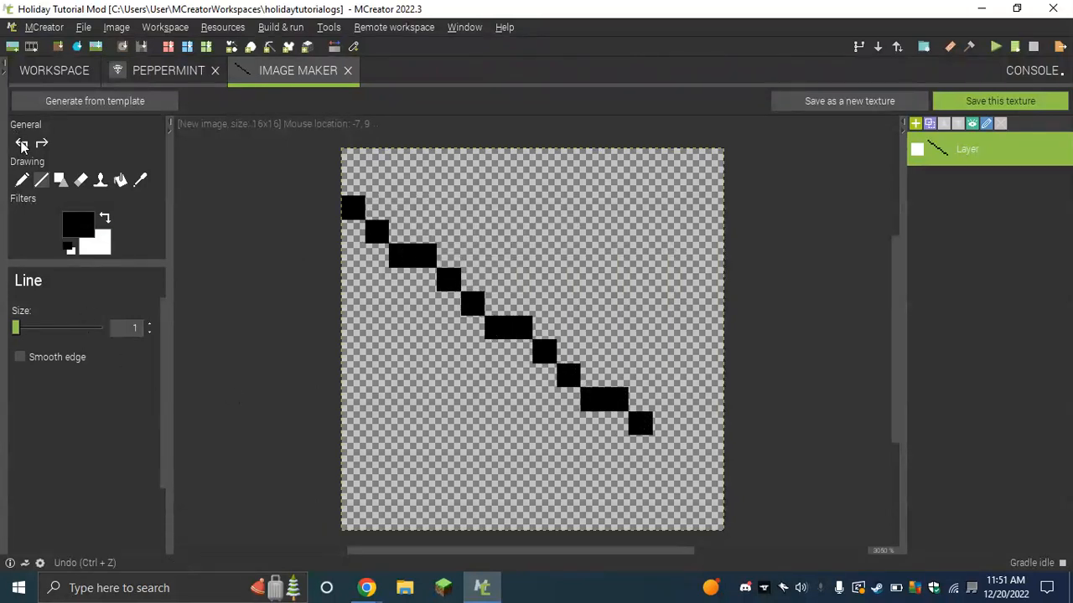
left_click(21, 142)
- Set the Line tool's size to 4, draw a thick rising diagonal, and undo it
left_click(149, 324)
left_click(149, 325)
left_click(149, 324)
left_click_drag(412, 440, 633, 227)
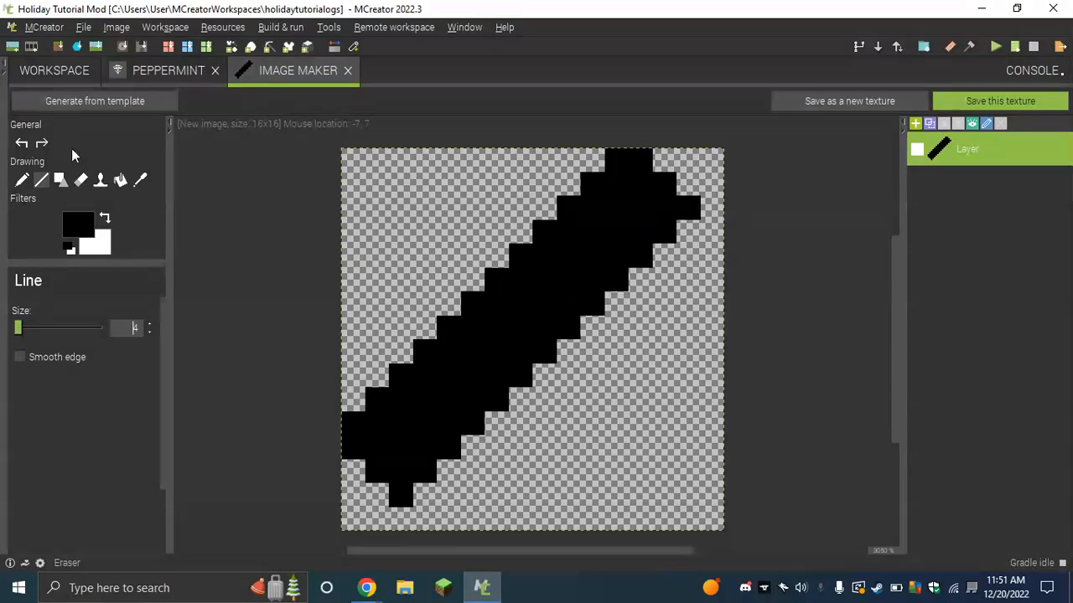
left_click(22, 143)
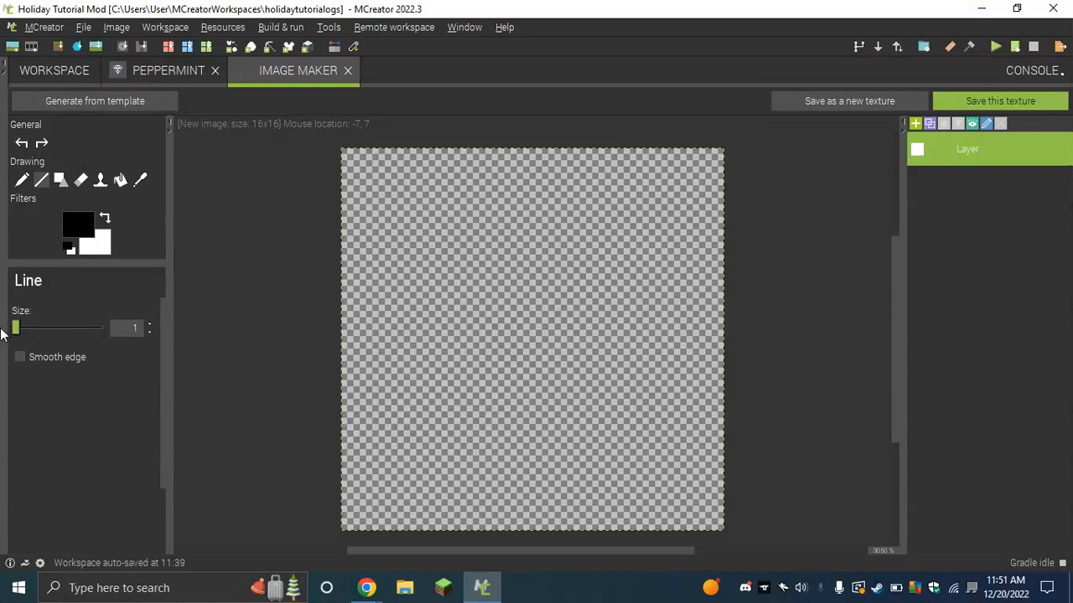
- Draw a rising black diagonal with the Line tool at size 1 with smooth edge enabled, and undo it
mouse_move(424, 495)
left_mouse_down()
mouse_move(478, 383)
mouse_move(616, 228)
left_mouse_up()
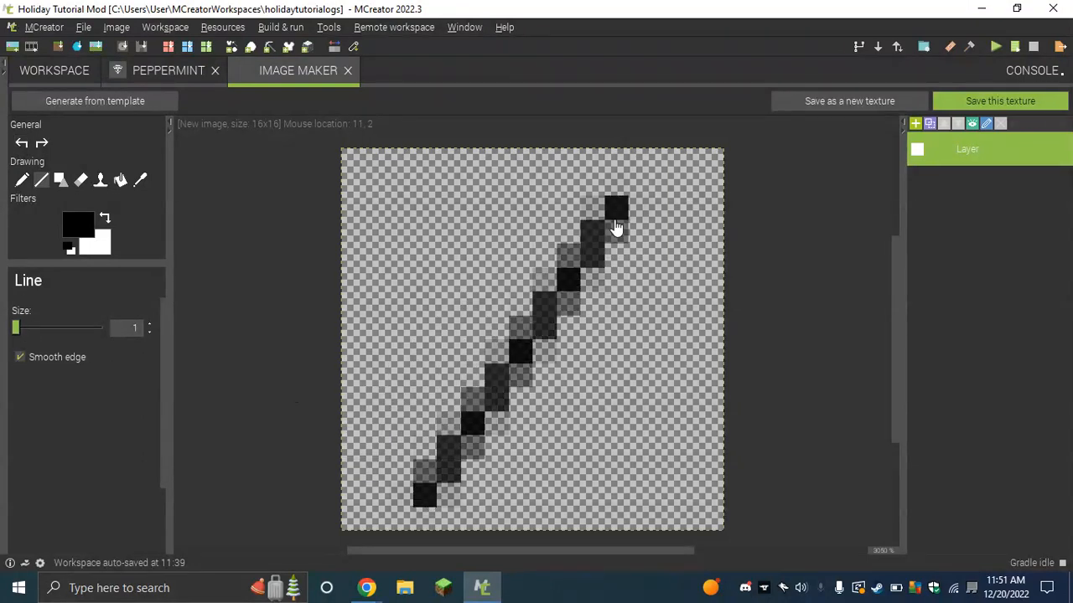
left_click(22, 143)
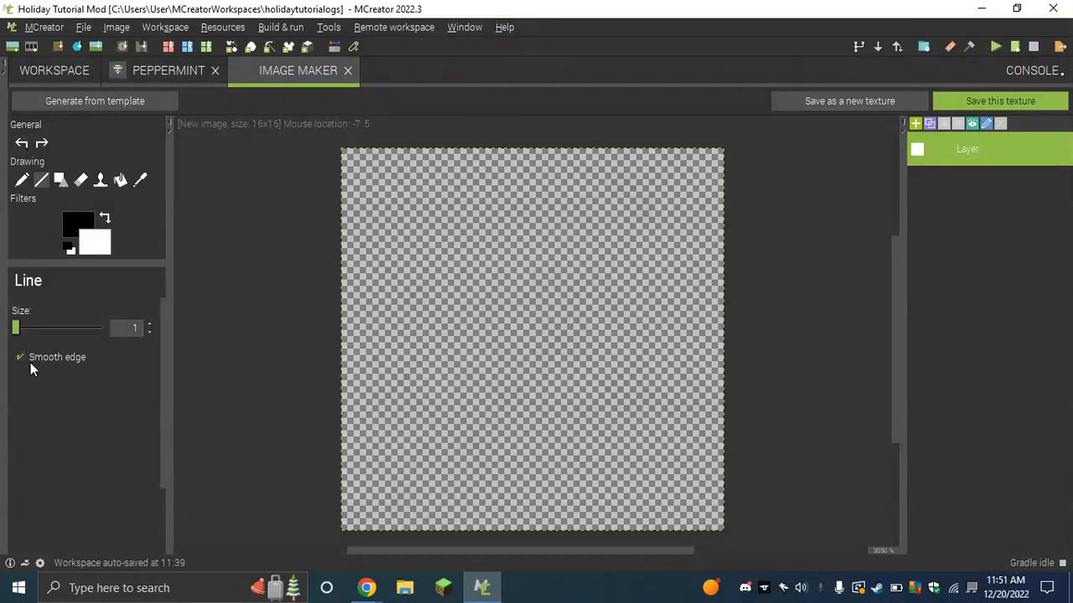
- Draw two filled black rectangles with the Shape tool's square shape, undoing each one
left_click(65, 184)
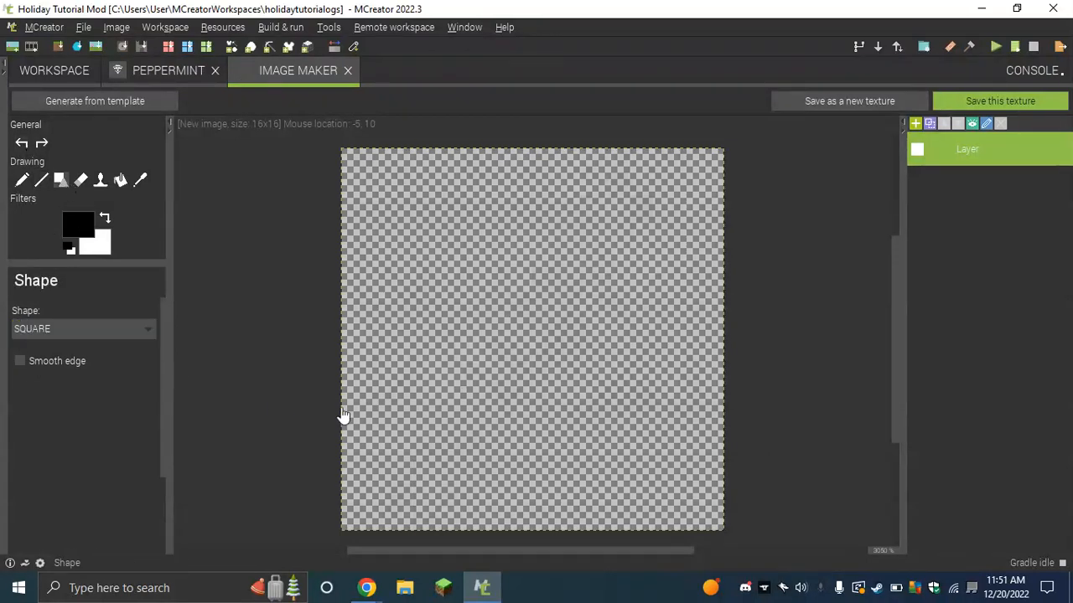
left_click_drag(403, 256, 672, 408)
left_click(21, 144)
left_click_drag(366, 196, 675, 387)
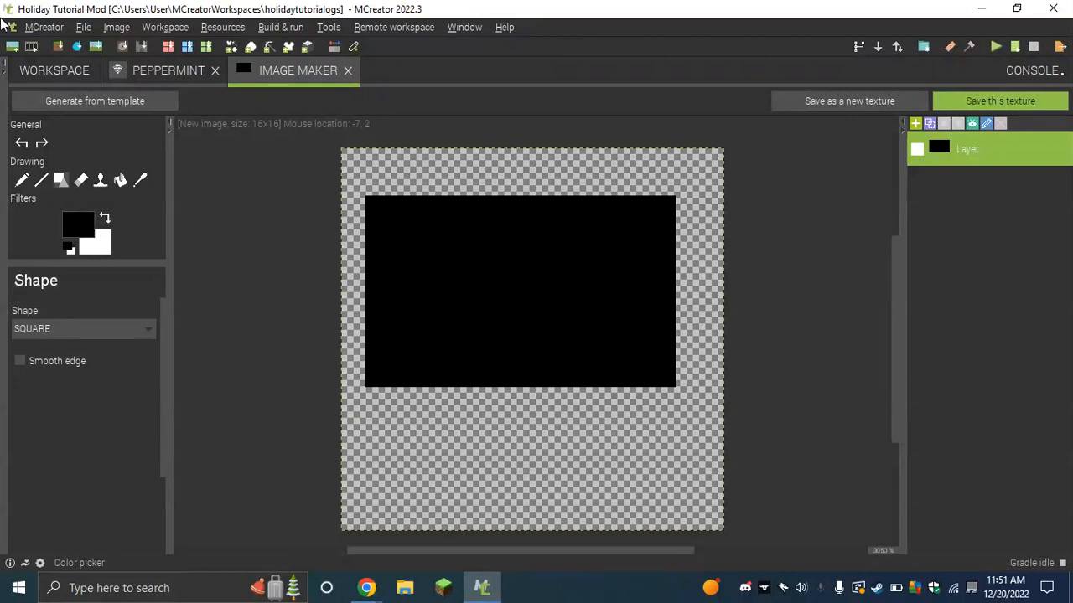
left_click(22, 146)
- Draw a large rectangular outline with the Shape tool's frame shape, and undo it
left_click(67, 329)
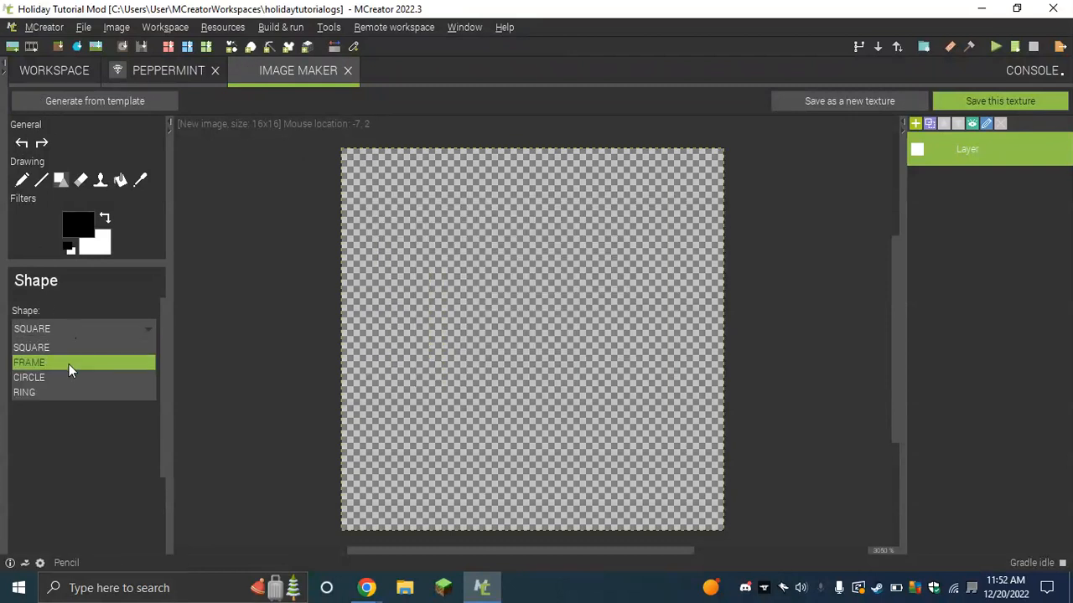
left_click(68, 363)
left_click_drag(344, 200, 651, 483)
left_click(22, 146)
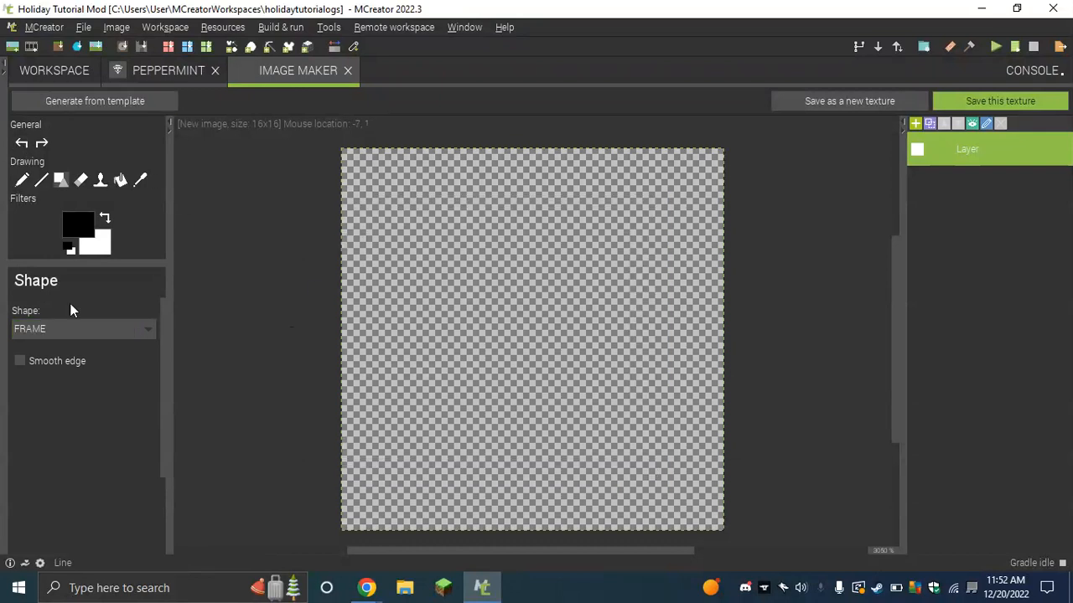
- Draw a large filled black circle with the Shape tool's circle shape, and undo it
left_click(81, 329)
left_click(69, 375)
mouse_move(391, 294)
left_mouse_down()
mouse_move(579, 440)
mouse_move(627, 495)
mouse_move(681, 496)
left_mouse_up()
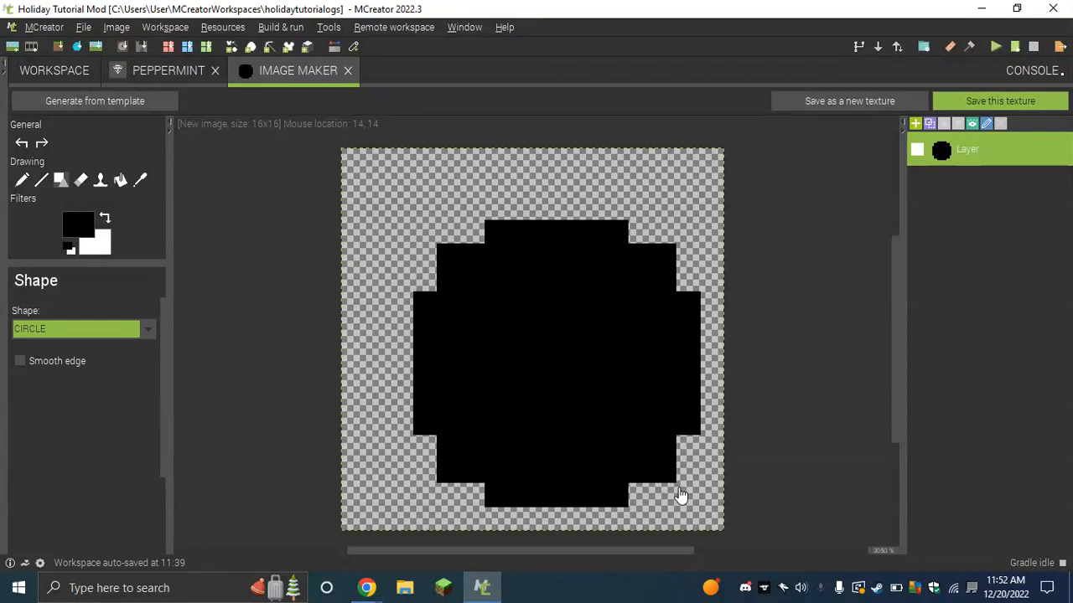
left_click(22, 144)
- Draw a wide black oval outline with the Shape tool's ring shape, and undo it
left_click(32, 335)
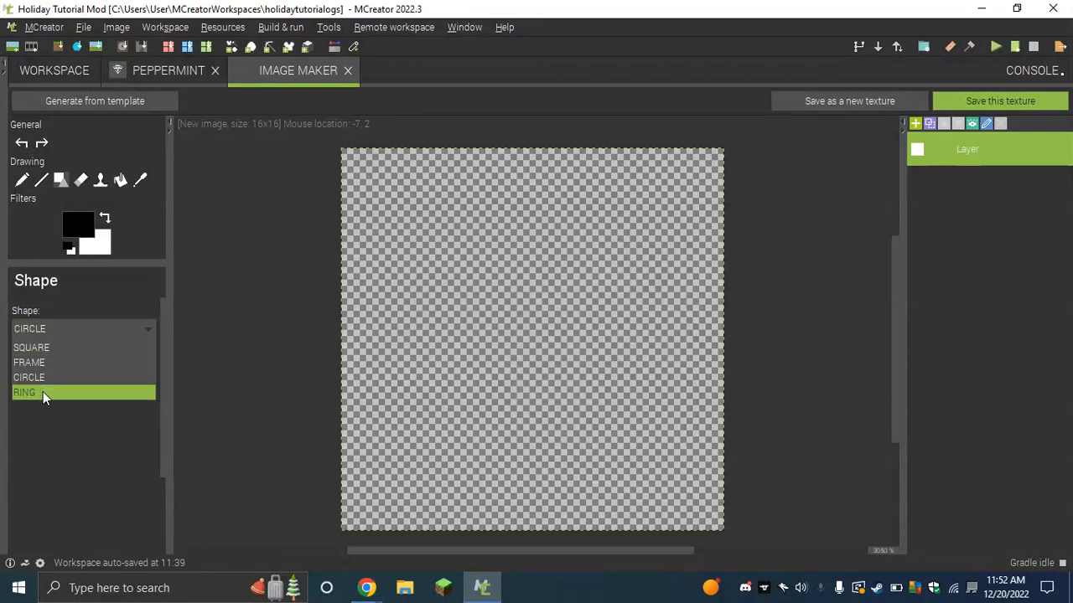
left_click(42, 392)
left_click_drag(395, 210, 698, 431)
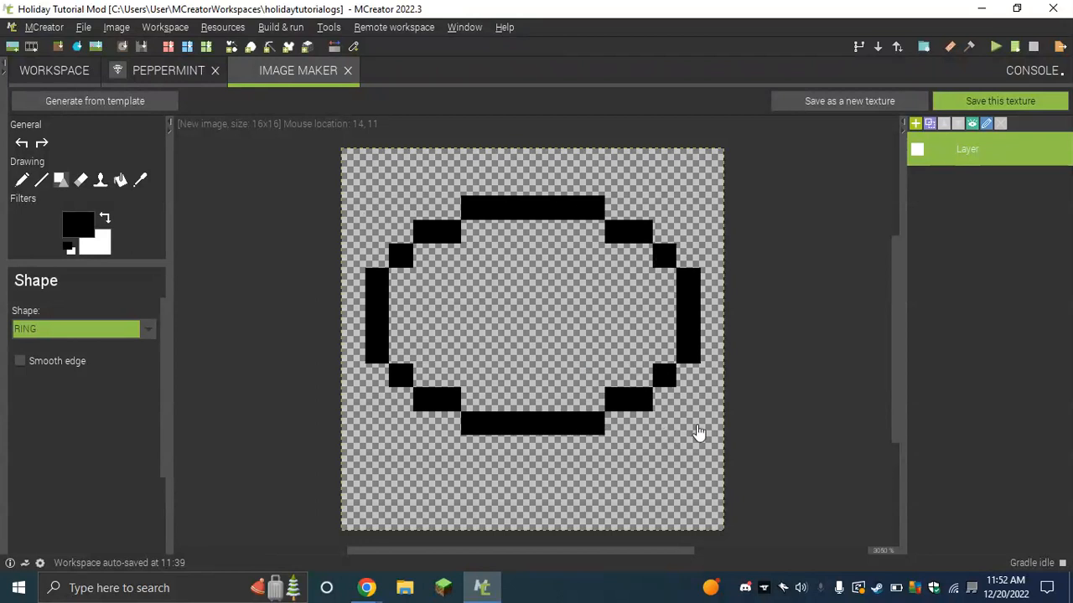
left_click(22, 143)
- Enable smooth edge for the ring shape, draw a wide soft-edged oval outline, and undo it
left_click(52, 360)
left_click_drag(374, 232, 719, 422)
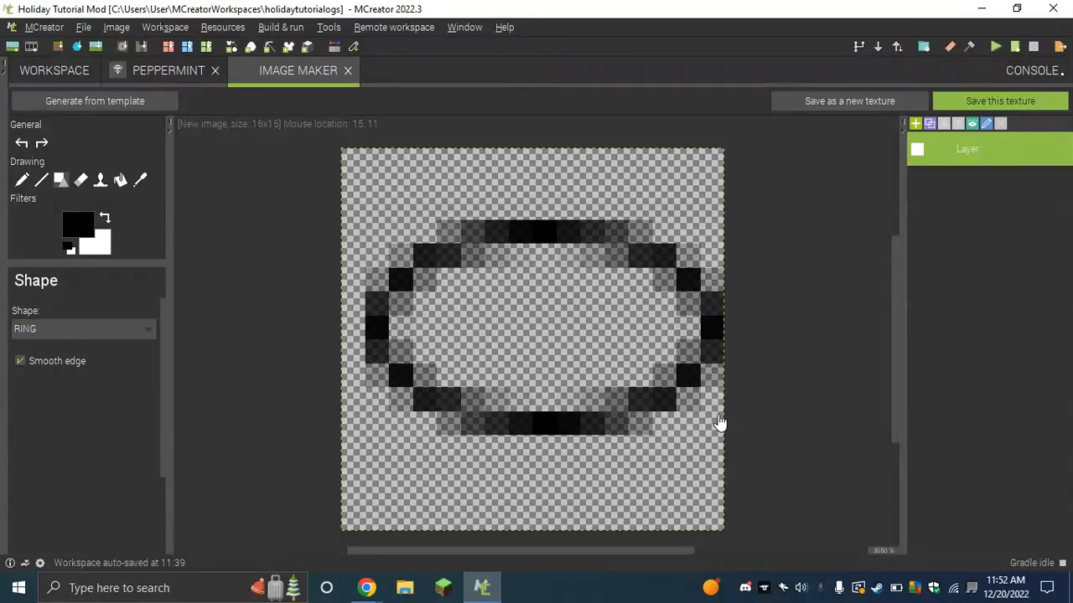
left_click(21, 144)
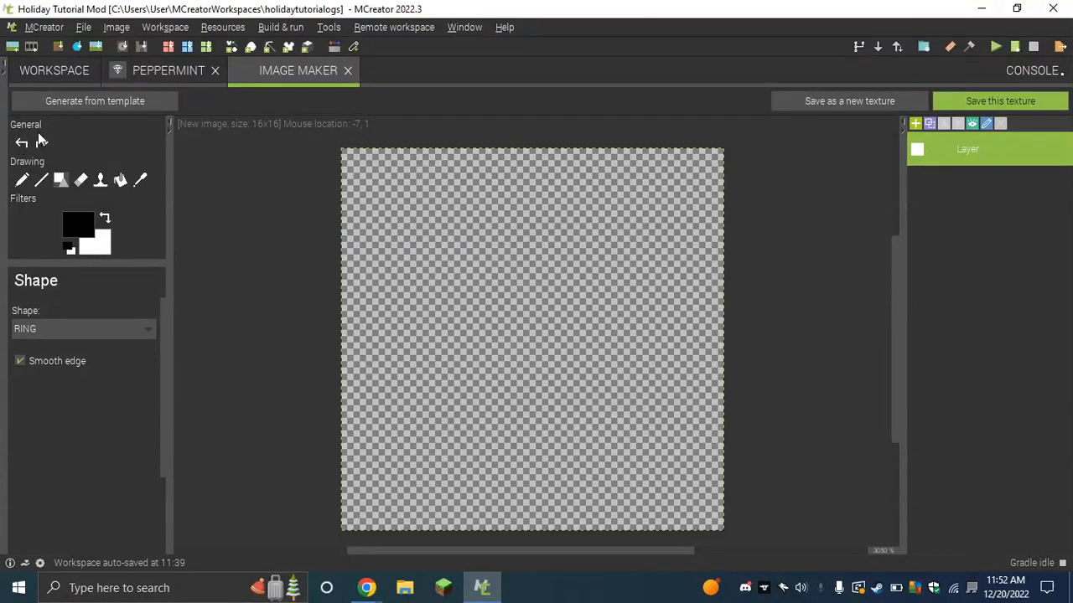
- Cover most of the canvas in black with the size 7 frame Pencil, and wipe it clean with the Eraser
left_click(80, 181)
left_click(22, 183)
mouse_move(451, 386)
left_mouse_down()
mouse_move(196, 378)
mouse_move(304, 280)
mouse_move(364, 381)
left_mouse_up()
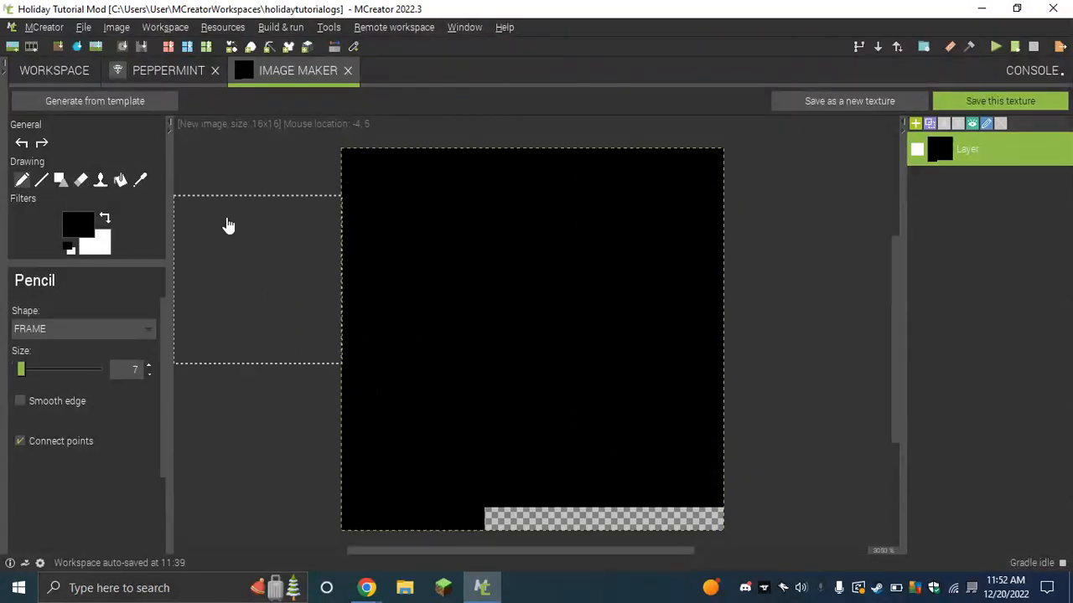
left_click(62, 182)
left_click(81, 181)
mouse_move(545, 355)
left_mouse_down()
mouse_move(445, 410)
mouse_move(800, 313)
mouse_move(816, 182)
mouse_move(862, 148)
mouse_move(629, 232)
mouse_move(562, 206)
mouse_move(799, 294)
mouse_move(575, 249)
mouse_move(729, 324)
mouse_move(527, 372)
mouse_move(658, 391)
mouse_move(594, 360)
mouse_move(685, 438)
mouse_move(726, 393)
mouse_move(575, 441)
mouse_move(584, 460)
mouse_move(358, 466)
mouse_move(349, 491)
mouse_move(550, 539)
mouse_move(472, 502)
left_mouse_up()
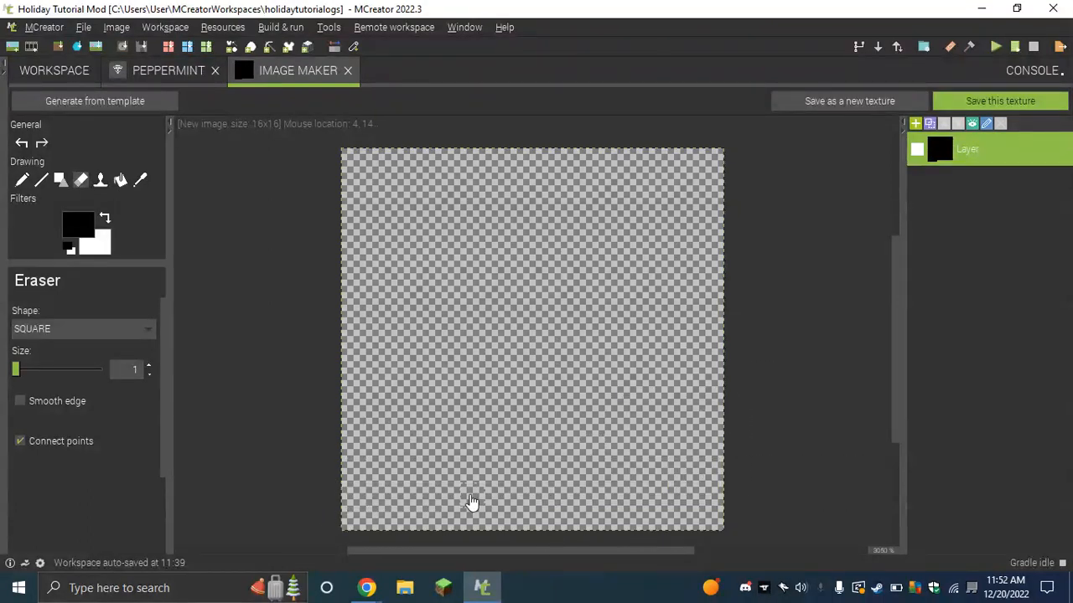
left_click(75, 228)
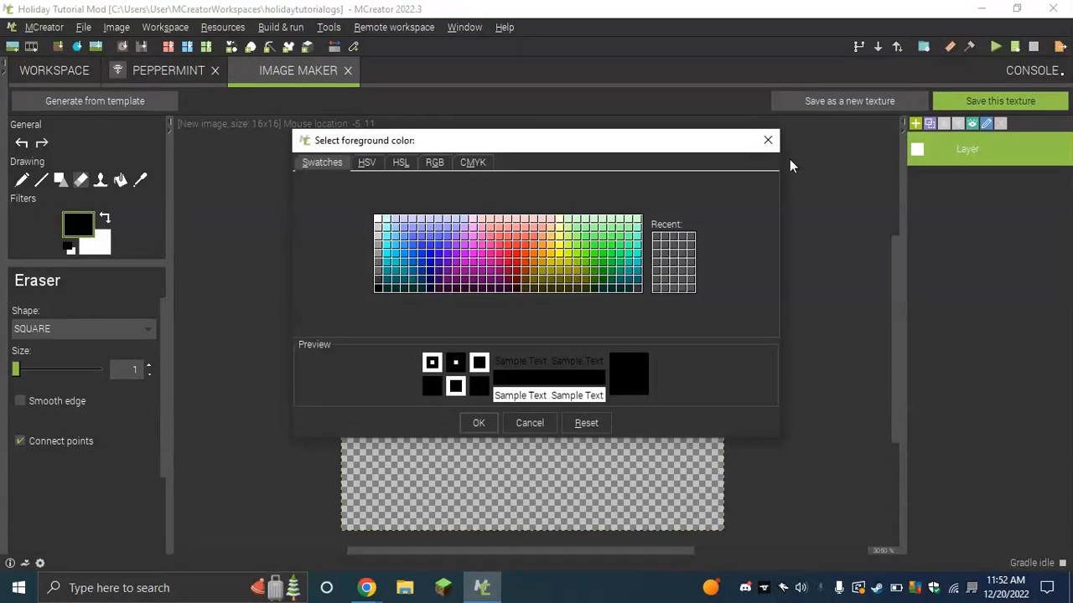
key("Escape")
left_click(121, 182)
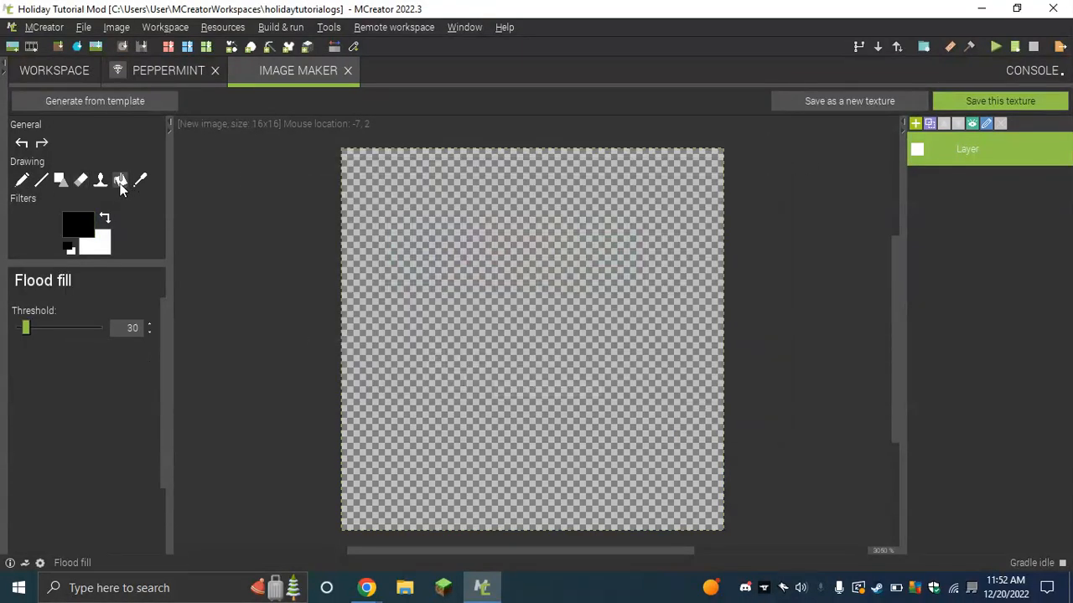
- Cover the entire canvas in black with the size 7 frame Pencil, and switch to the Eraser
left_click(24, 185)
mouse_move(711, 337)
left_mouse_down()
mouse_move(634, 338)
mouse_move(165, 200)
mouse_move(523, 438)
mouse_move(743, 506)
left_mouse_up()
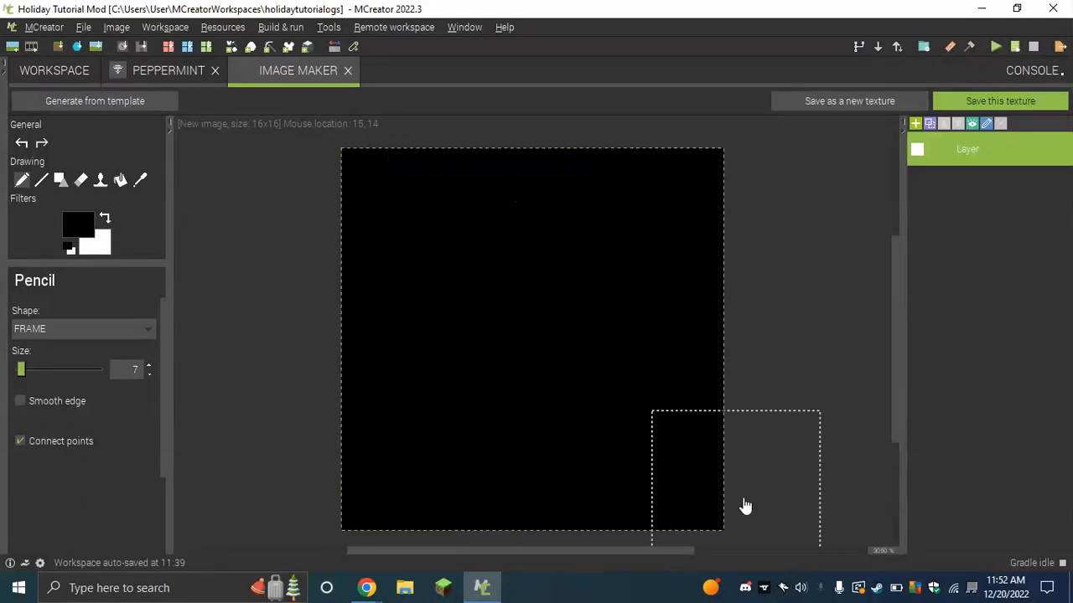
left_click(82, 180)
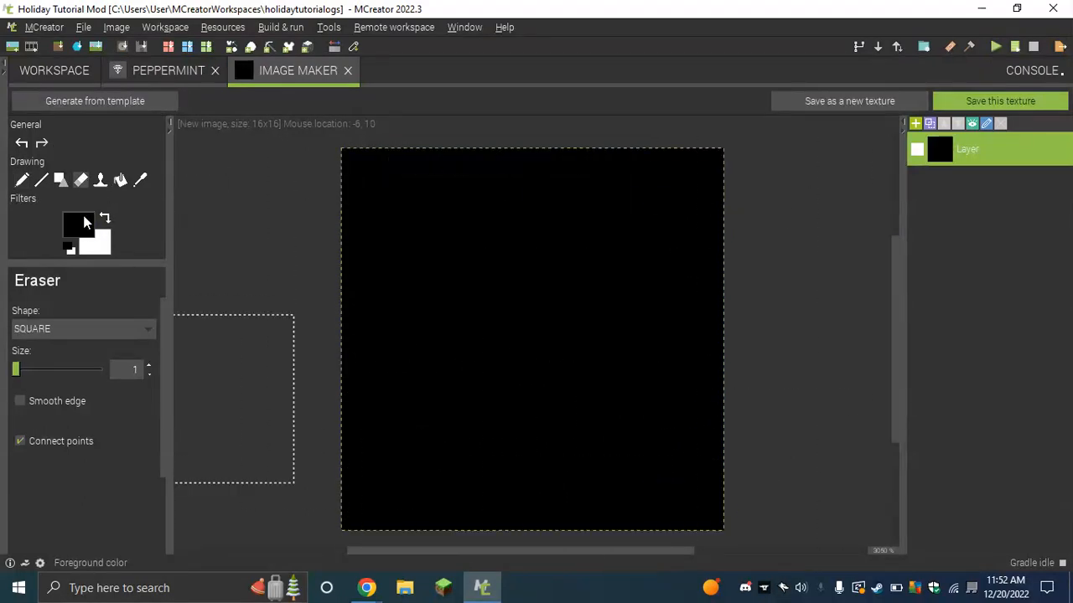
- Set the black foreground color's transparency to 95 using the HSL values
left_click(77, 224)
left_click(402, 163)
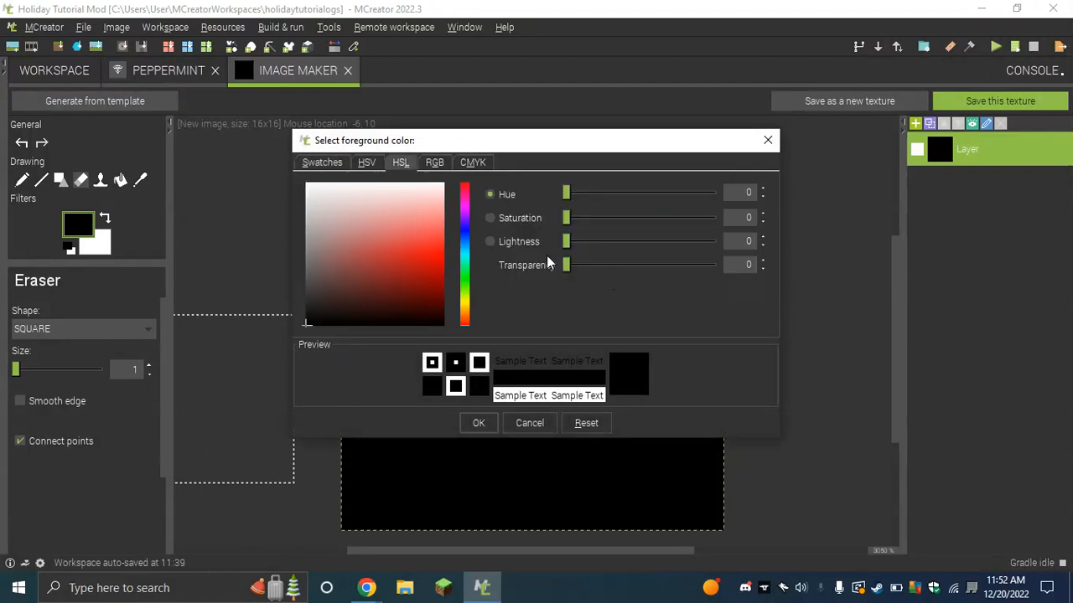
left_click_drag(569, 265, 709, 275)
left_click(476, 423)
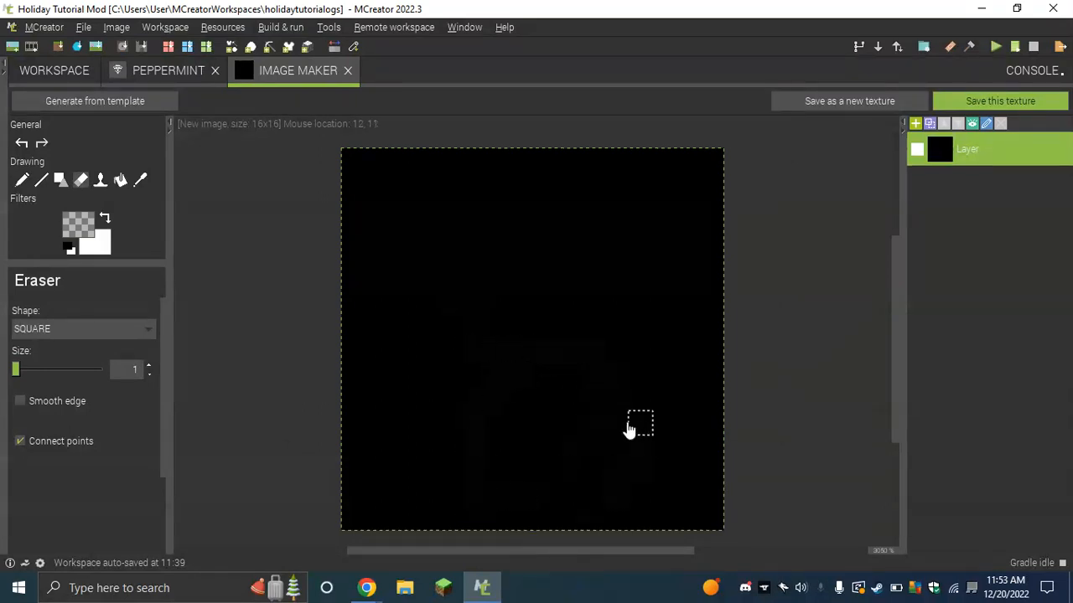
- Set the foreground color's transparency to 0 so it is fully opaque
left_click(78, 224)
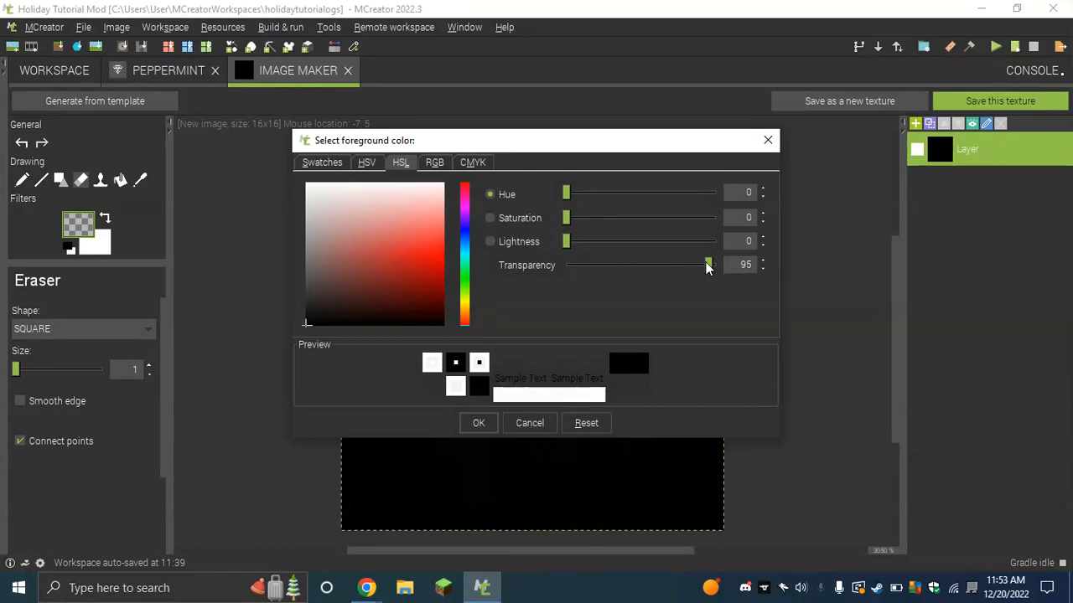
left_click_drag(706, 266, 428, 306)
left_click(478, 423)
- Erase all the black from the canvas, trying the square Eraser at different sizes and with smooth edge
mouse_move(421, 410)
left_mouse_down()
mouse_move(299, 335)
mouse_move(582, 186)
mouse_move(503, 218)
mouse_move(175, 196)
mouse_move(323, 201)
left_mouse_up()
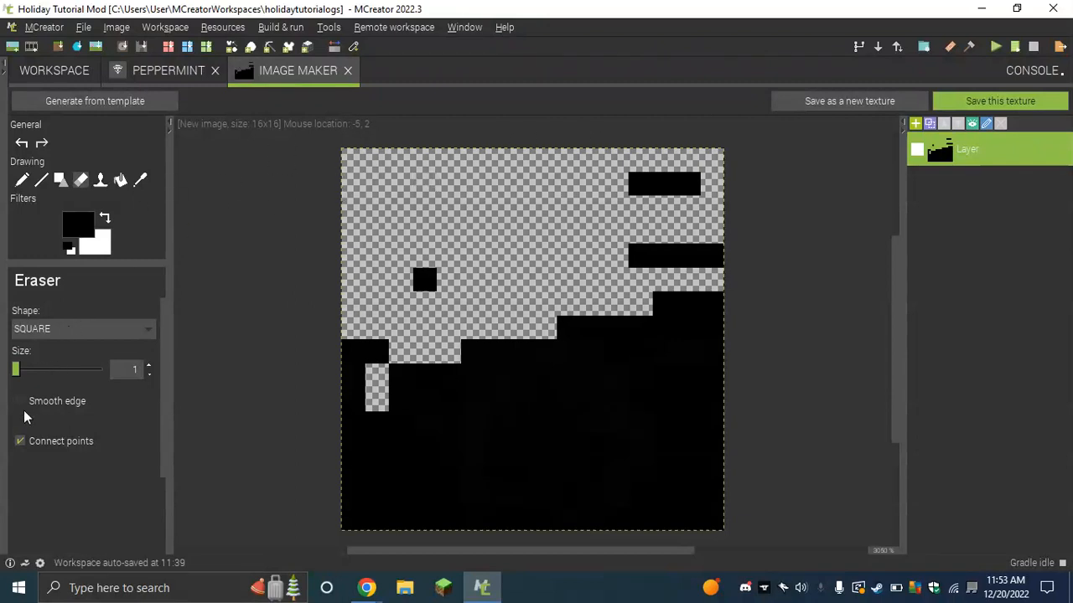
mouse_move(413, 456)
left_mouse_down()
mouse_move(579, 447)
mouse_move(641, 376)
left_mouse_up()
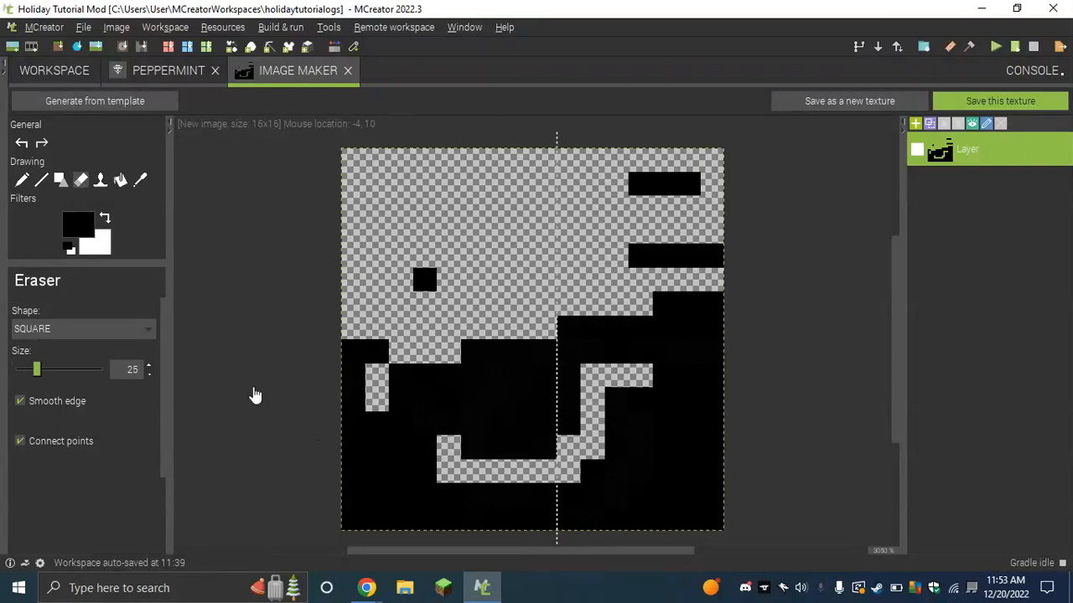
left_click_drag(30, 381, 28, 382)
mouse_move(423, 300)
left_mouse_down()
mouse_move(483, 302)
mouse_move(622, 388)
mouse_move(563, 454)
mouse_move(522, 414)
mouse_move(448, 430)
mouse_move(570, 471)
mouse_move(505, 430)
mouse_move(770, 357)
mouse_move(461, 548)
left_mouse_up()
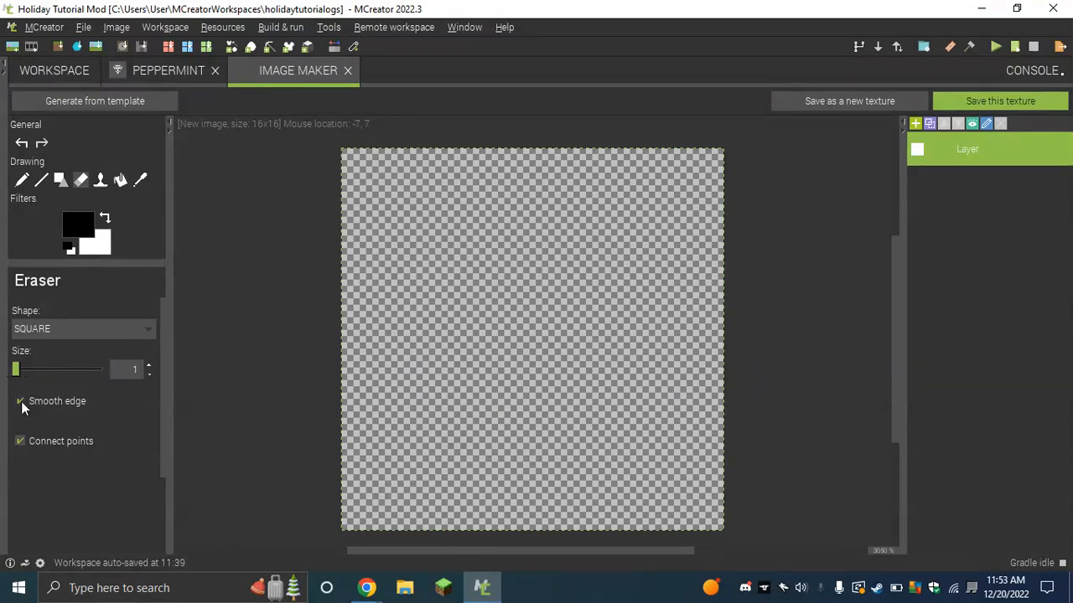
- Stamp the blue base texture repeatedly near the canvas center with the 16 by 16 Stamp tool, and erase it all
left_click(100, 180)
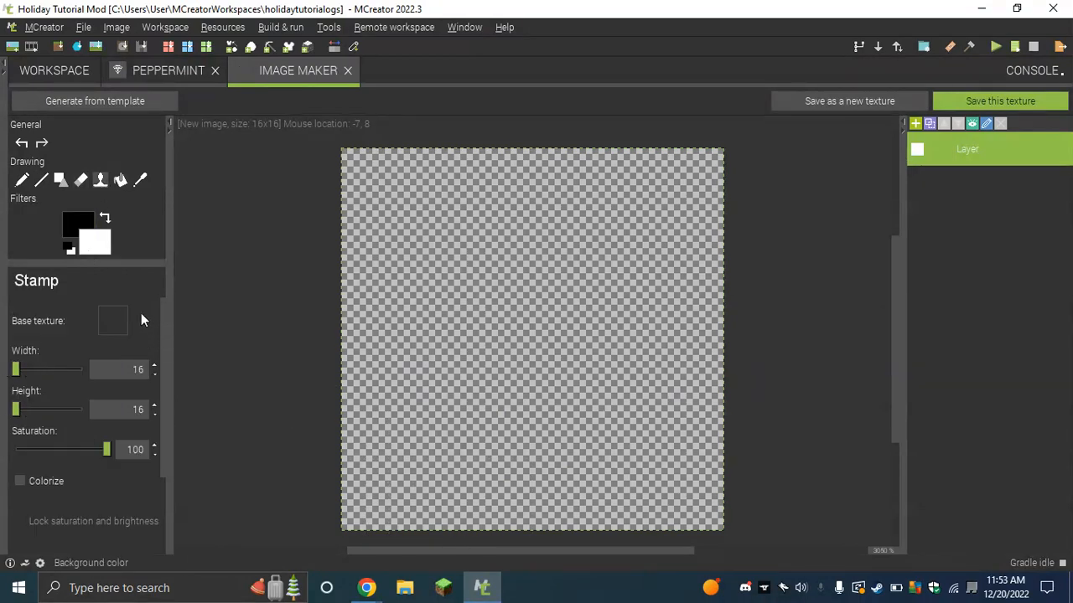
left_click(101, 323)
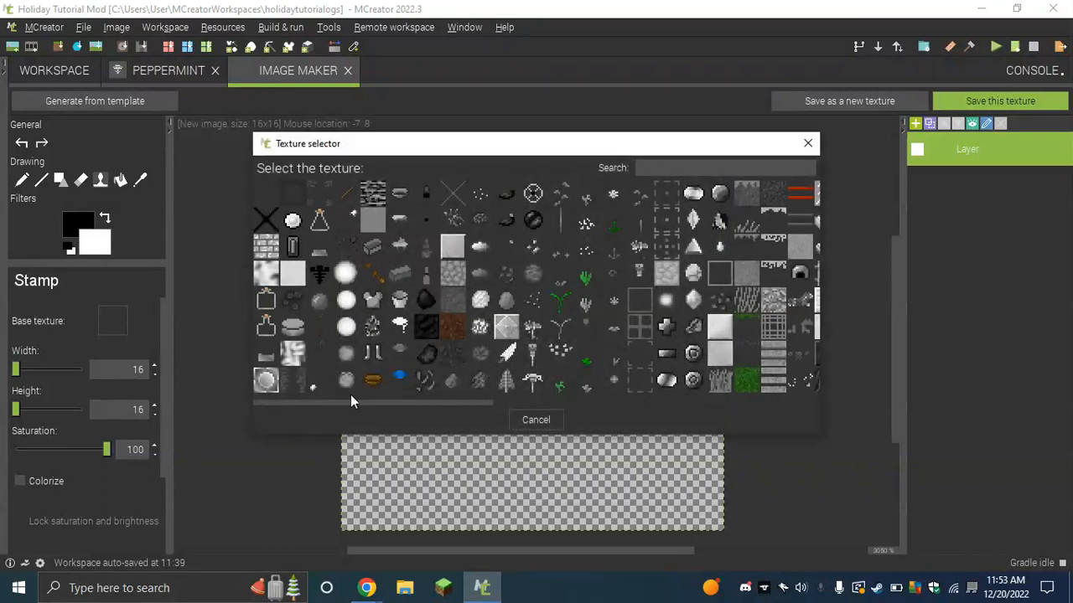
left_click(393, 378)
left_click_drag(536, 349, 494, 462)
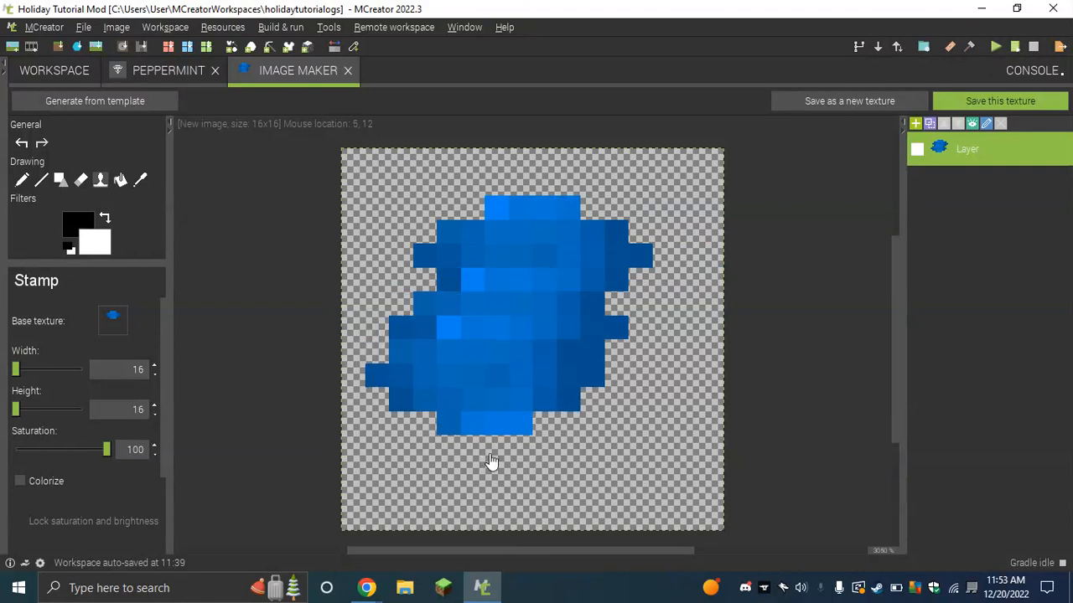
left_click(81, 180)
mouse_move(466, 259)
left_mouse_down()
mouse_move(519, 180)
mouse_move(673, 266)
mouse_move(614, 329)
mouse_move(302, 433)
mouse_move(573, 381)
mouse_move(233, 425)
left_mouse_up()
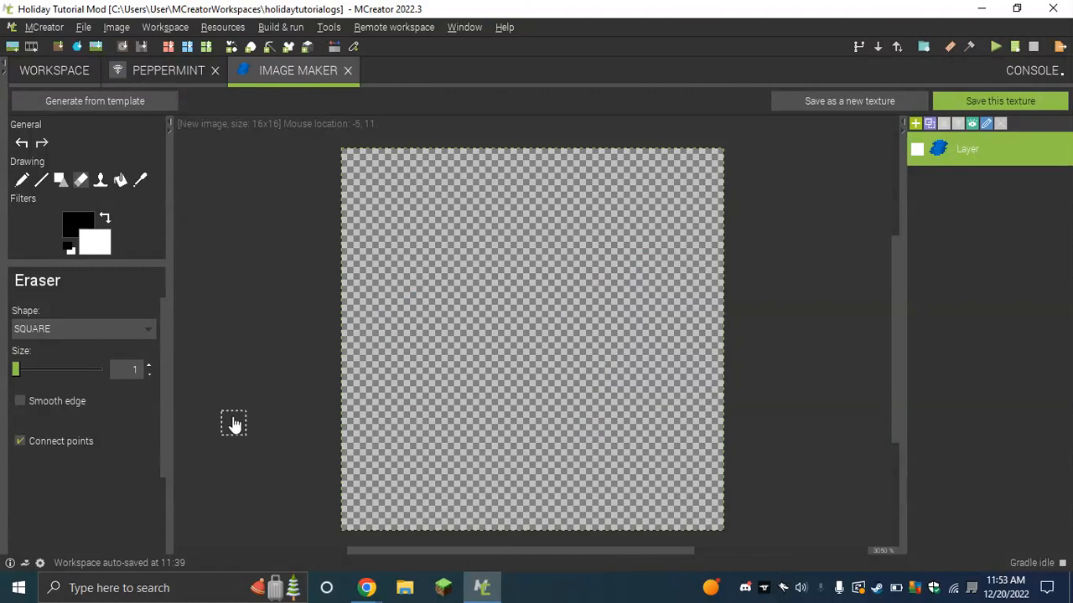
- Set the Pencil to the square shape at size 1 and draw a closed, irregular black outline on the canvas
left_click(119, 180)
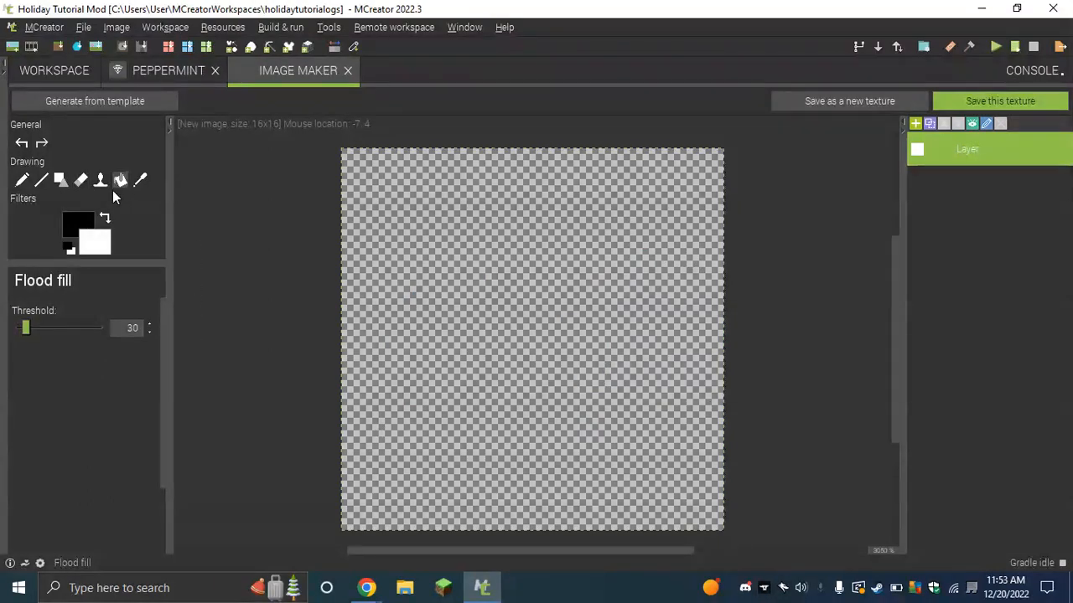
left_click(21, 181)
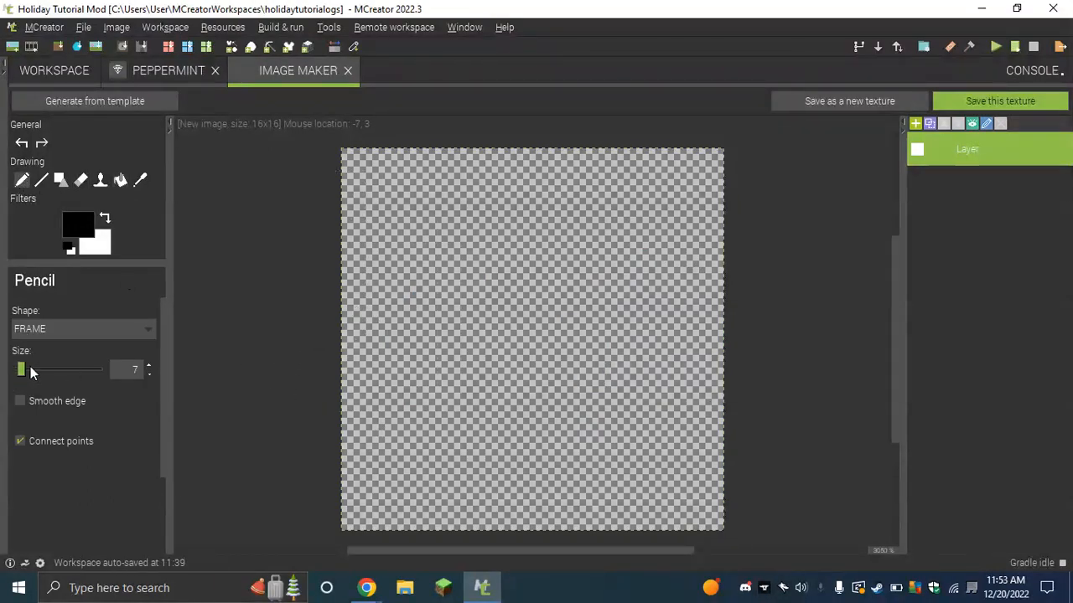
left_click(34, 332)
left_click(41, 353)
mouse_move(425, 352)
left_mouse_down()
mouse_move(445, 268)
mouse_move(592, 519)
left_mouse_up()
mouse_move(400, 518)
left_mouse_down()
mouse_move(438, 419)
mouse_move(424, 419)
mouse_move(541, 514)
mouse_move(592, 515)
left_mouse_up()
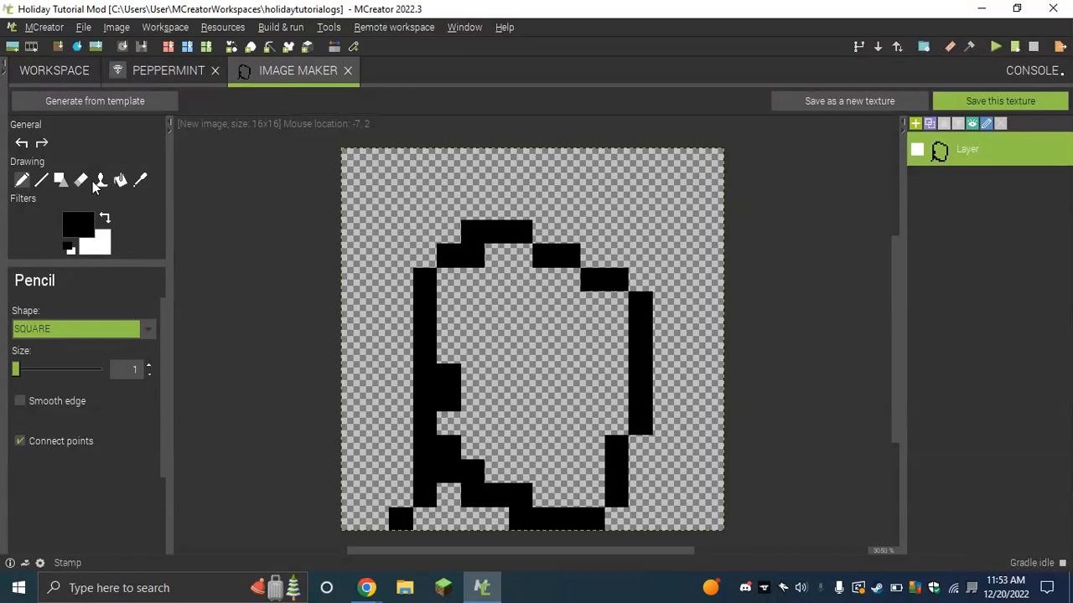
- Swap the foreground and background colors and flood fill the inside of the outline with white at threshold 30
left_click(122, 186)
left_click(105, 218)
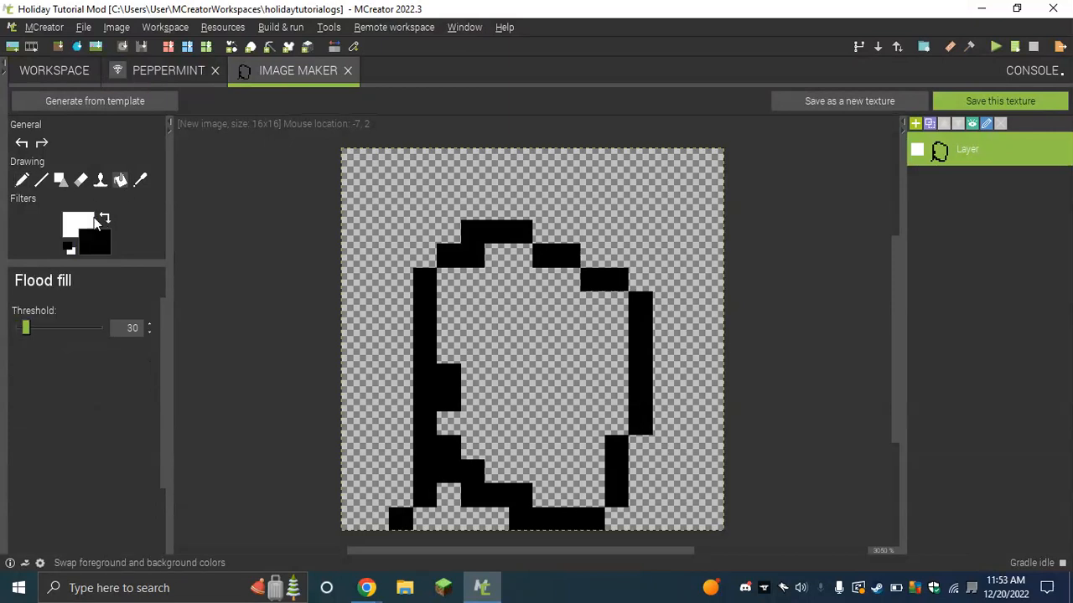
left_click(536, 312)
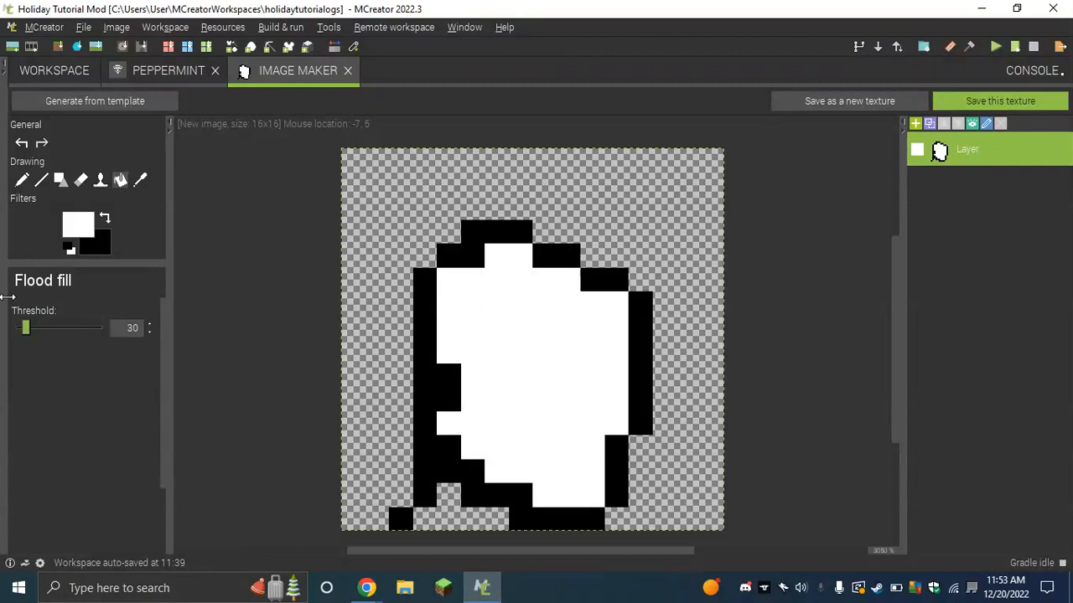
left_click(78, 225)
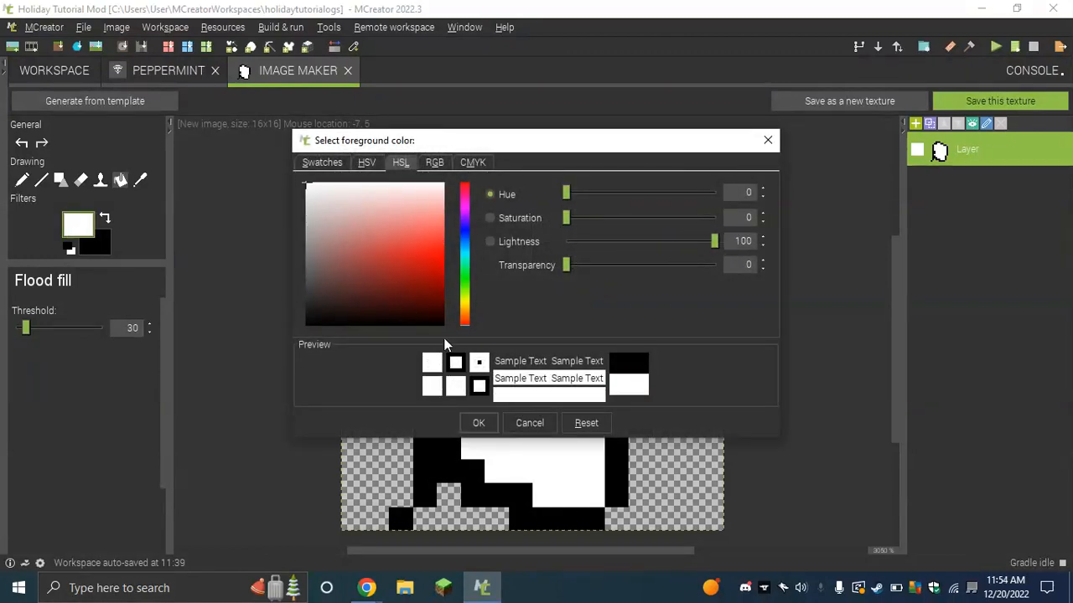
left_click(474, 423)
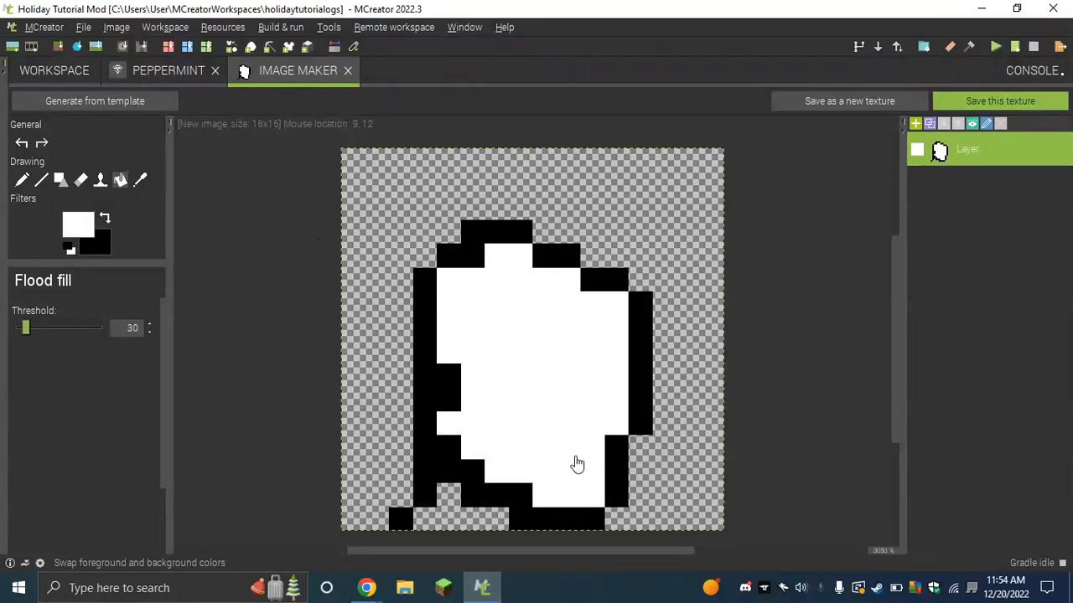
- Erase the white shape and its black outline completely with the size 1 square Eraser
left_click(81, 181)
mouse_move(452, 214)
left_mouse_down()
mouse_move(391, 232)
mouse_move(749, 323)
mouse_move(240, 285)
mouse_move(614, 413)
mouse_move(521, 326)
mouse_move(587, 391)
mouse_move(444, 424)
mouse_move(164, 434)
mouse_move(301, 489)
mouse_move(323, 531)
mouse_move(528, 502)
mouse_move(586, 510)
mouse_move(625, 471)
mouse_move(455, 450)
mouse_move(426, 398)
left_mouse_up()
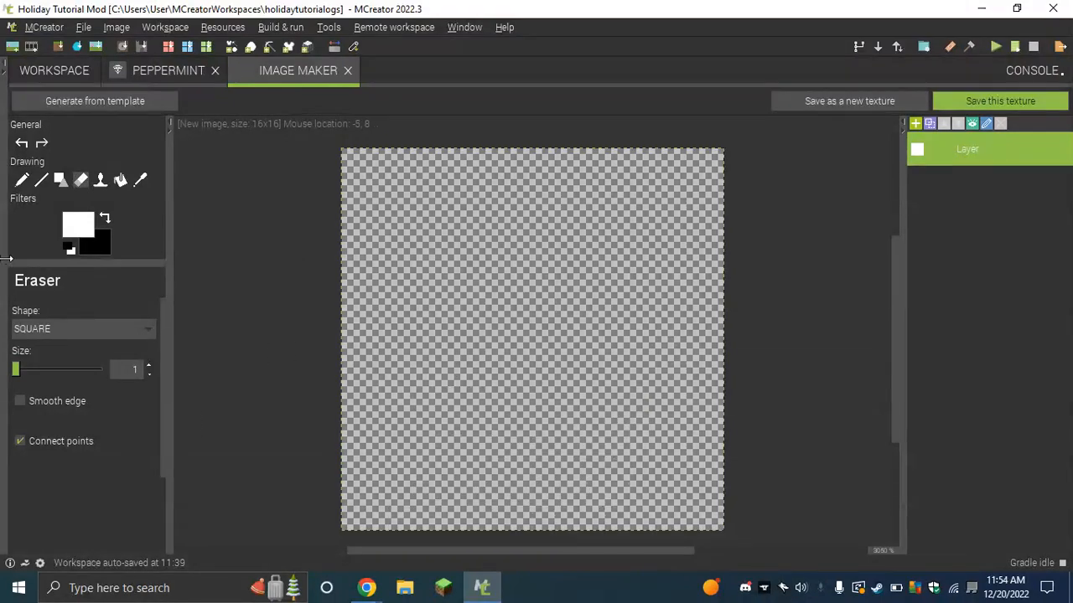
- Draw an irregular white shape with a black outline using the size 1 square Pencil, and erase it all
left_click(105, 218)
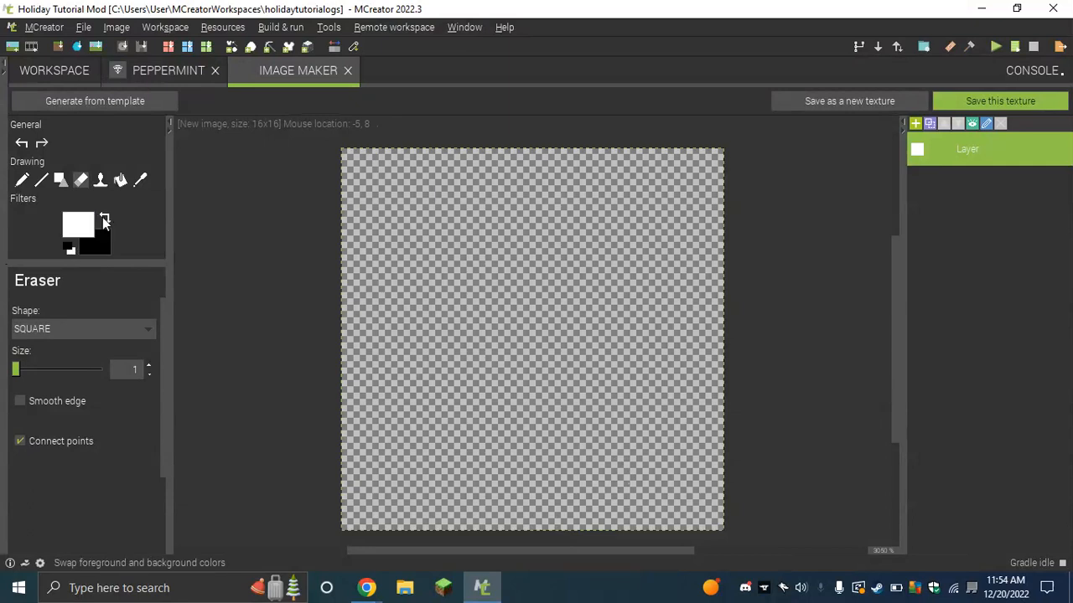
left_click(19, 180)
mouse_move(472, 327)
left_mouse_down()
mouse_move(528, 419)
mouse_move(466, 450)
left_mouse_up()
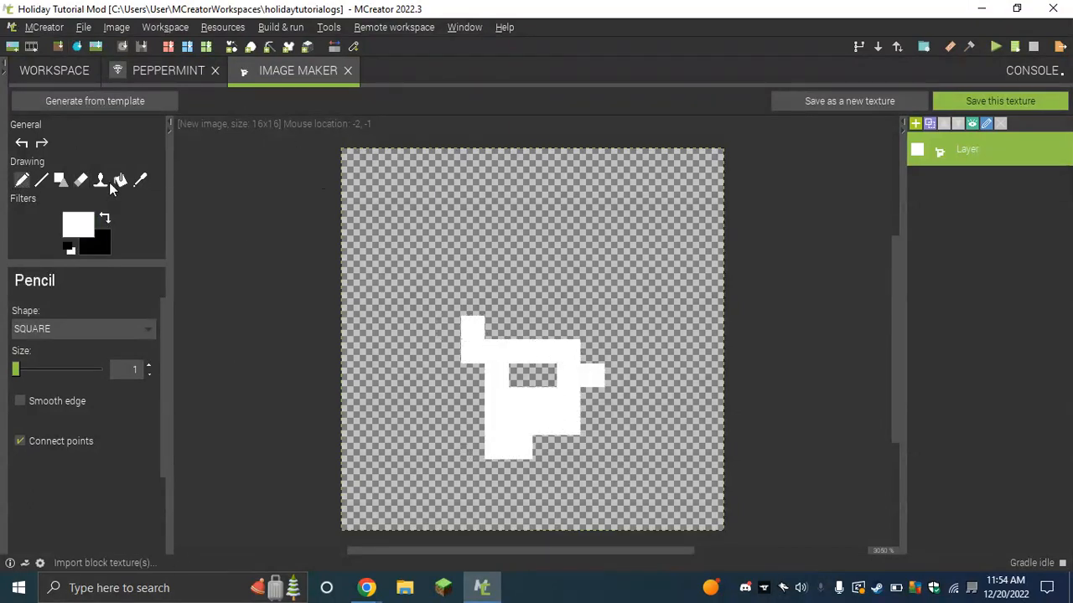
left_click(104, 218)
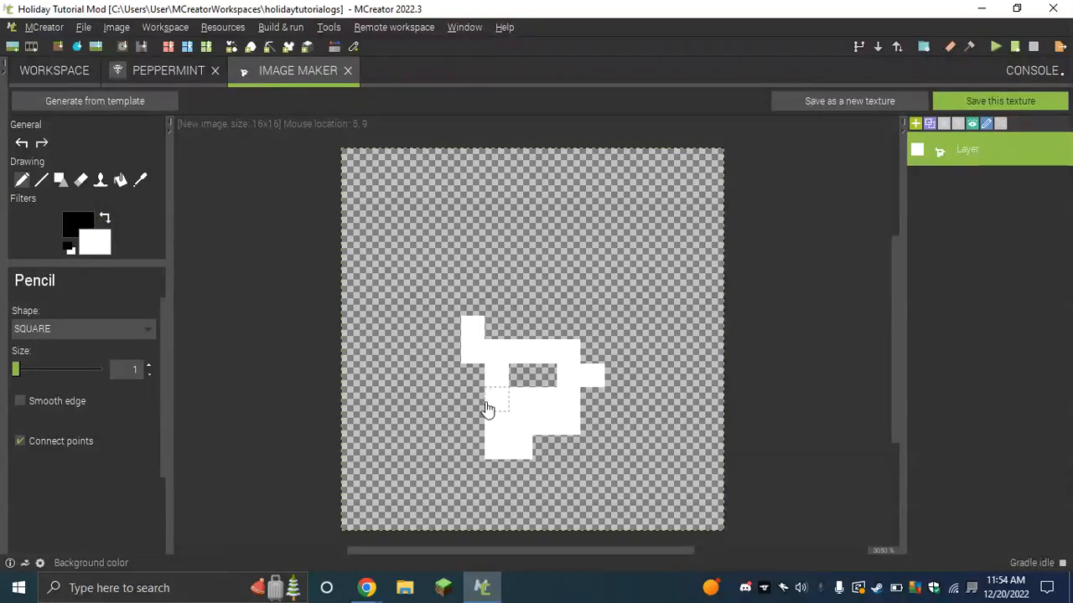
mouse_move(469, 379)
left_mouse_down()
mouse_move(472, 465)
mouse_move(527, 474)
mouse_move(546, 457)
mouse_move(580, 457)
mouse_move(576, 419)
mouse_move(594, 431)
mouse_move(618, 376)
mouse_move(585, 342)
mouse_move(490, 329)
mouse_move(452, 303)
mouse_move(449, 353)
mouse_move(173, 191)
left_mouse_up()
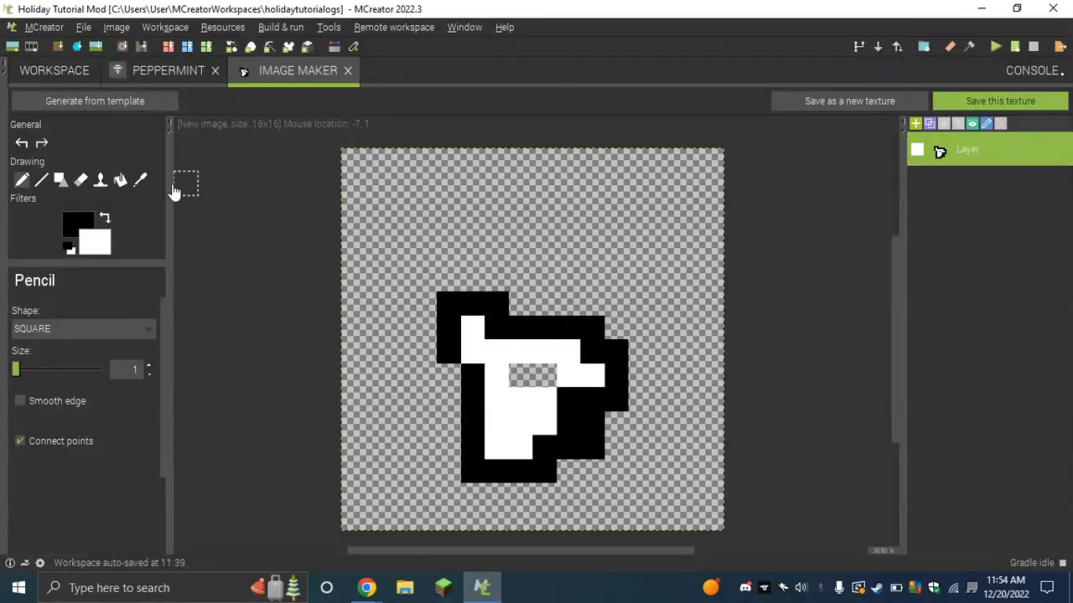
left_click(84, 182)
mouse_move(596, 320)
left_mouse_down()
mouse_move(594, 371)
mouse_move(569, 352)
mouse_move(410, 387)
mouse_move(503, 424)
mouse_move(695, 460)
mouse_move(634, 397)
mouse_move(580, 382)
mouse_move(227, 366)
mouse_move(385, 376)
left_mouse_up()
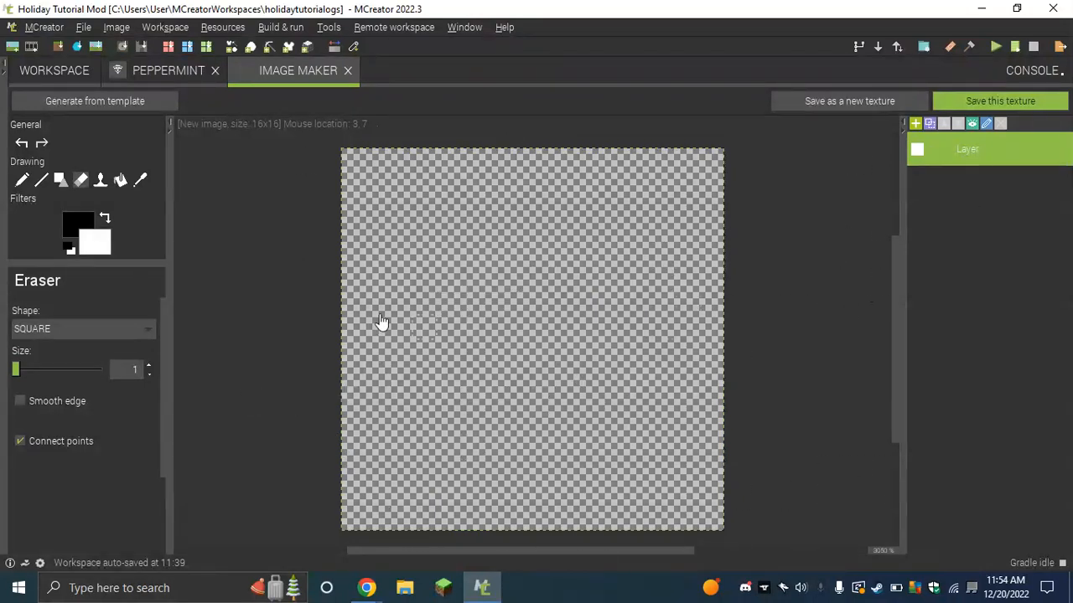
- Set the foreground color to cyan with hue 178, saturation 87 and lightness 50, and pencil a few marks in the canvas's lower half
left_click(120, 183)
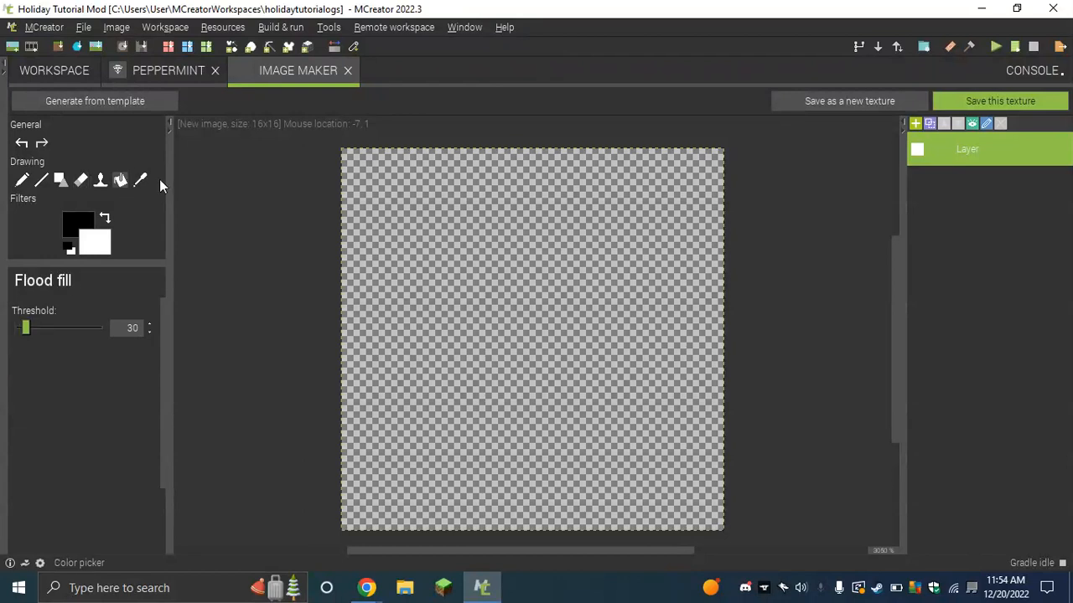
left_click(139, 181)
left_click(22, 180)
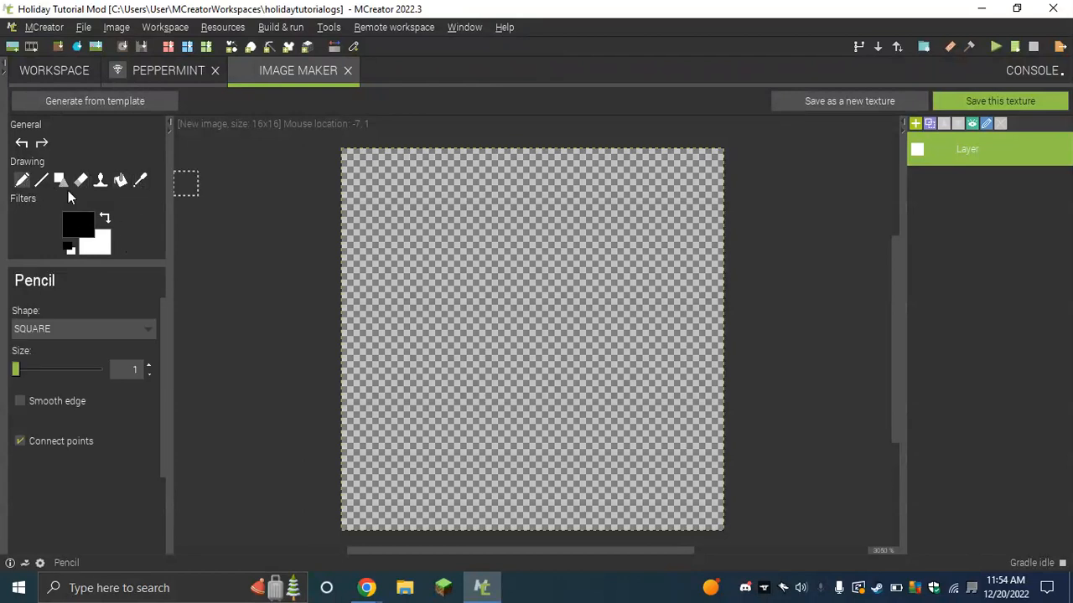
left_click(78, 225)
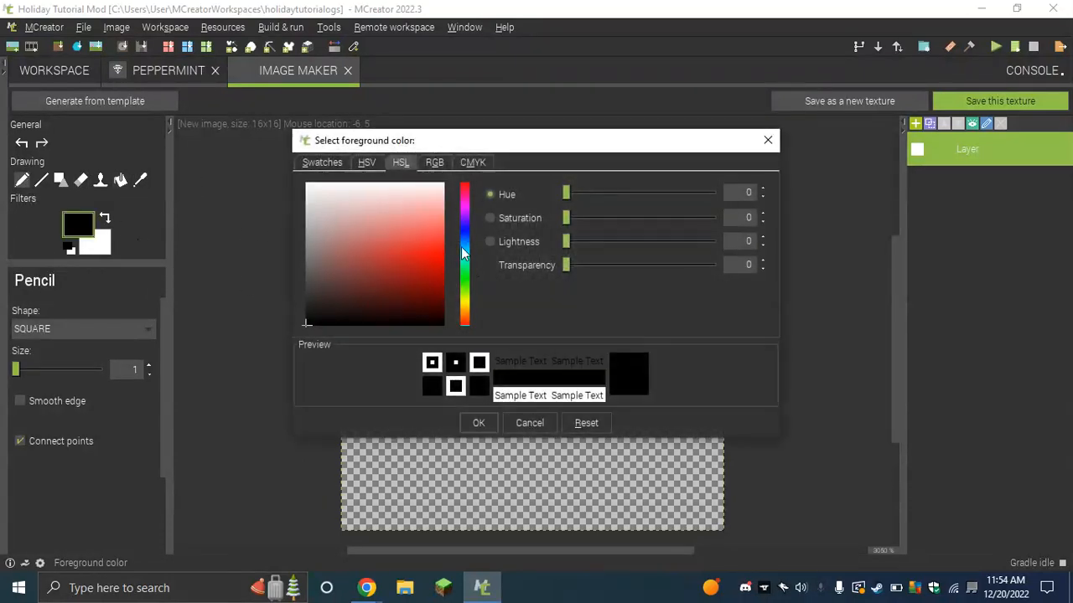
left_click(464, 253)
left_click(426, 252)
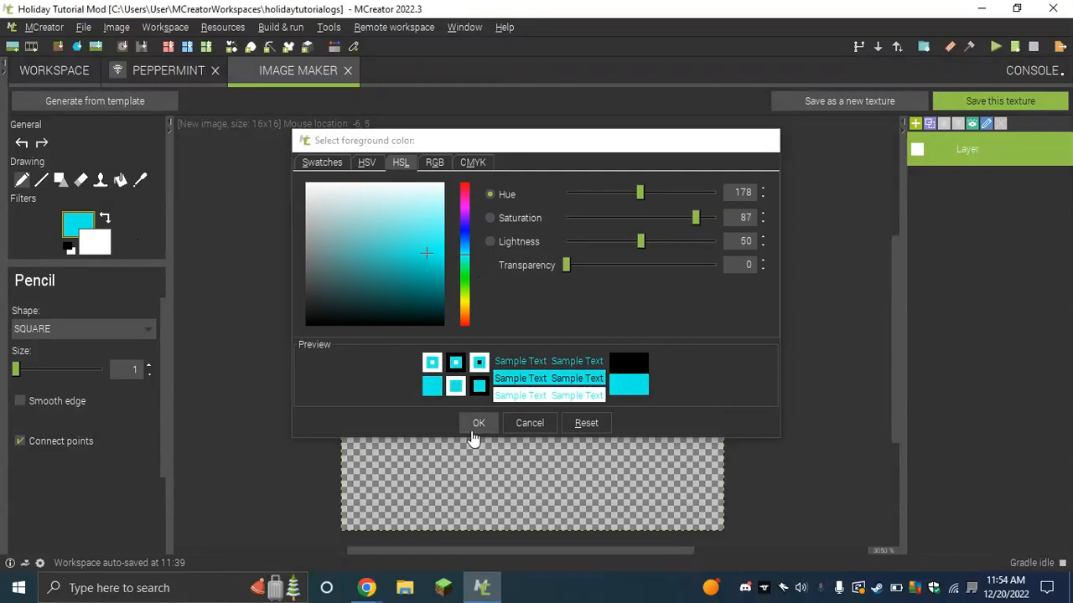
left_click(471, 431)
left_click(567, 376)
mouse_move(472, 398)
left_mouse_down()
mouse_move(481, 436)
mouse_move(573, 472)
left_mouse_up()
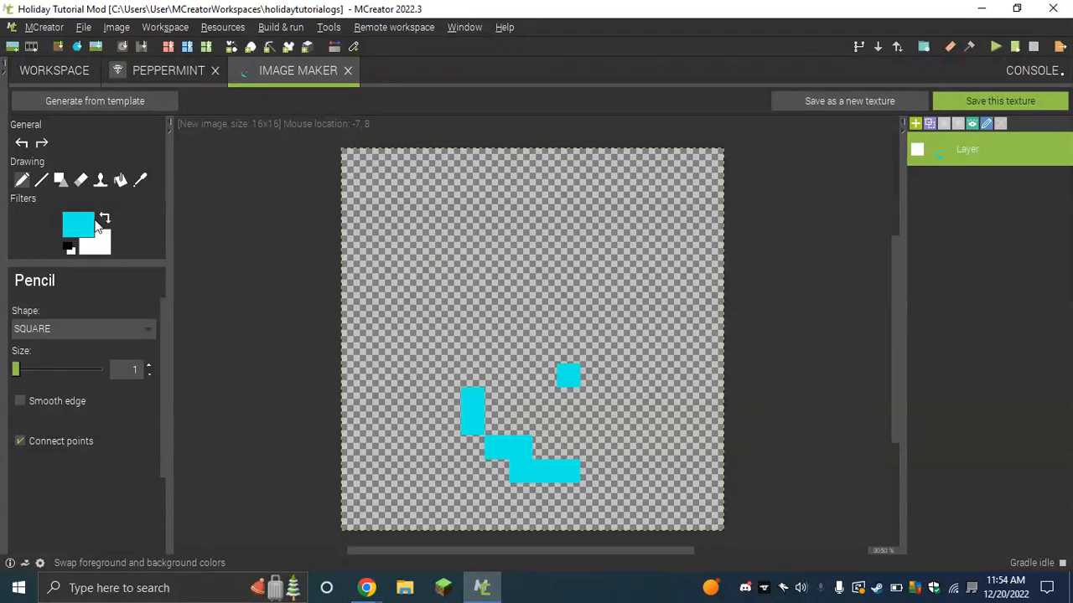
- Reset the colors to the default black and white, and sample the cyan from the canvas marks with the Color picker
left_click(69, 249)
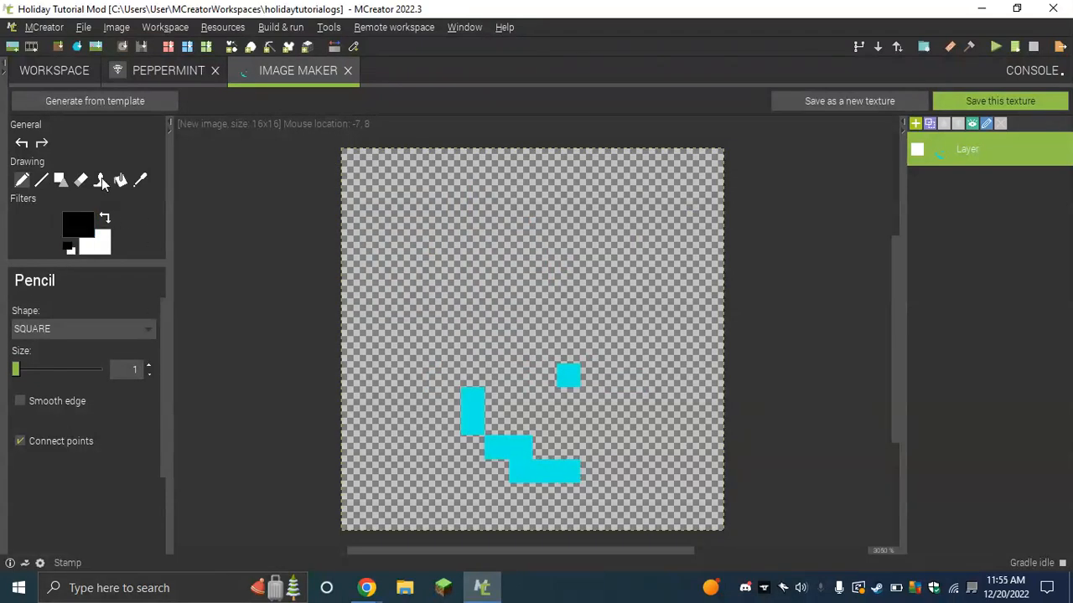
left_click(144, 182)
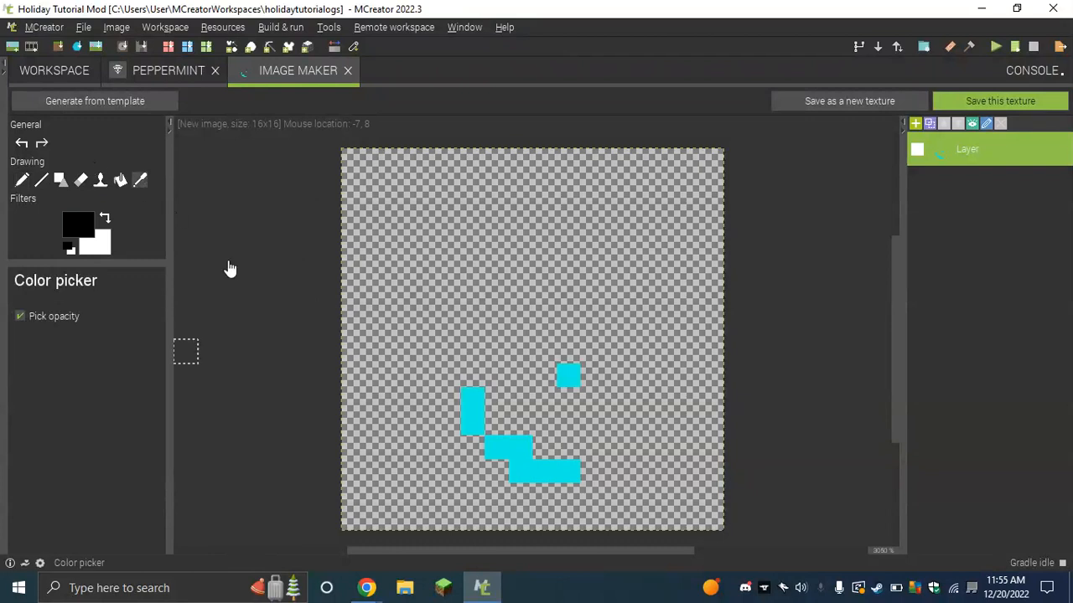
left_click(467, 417)
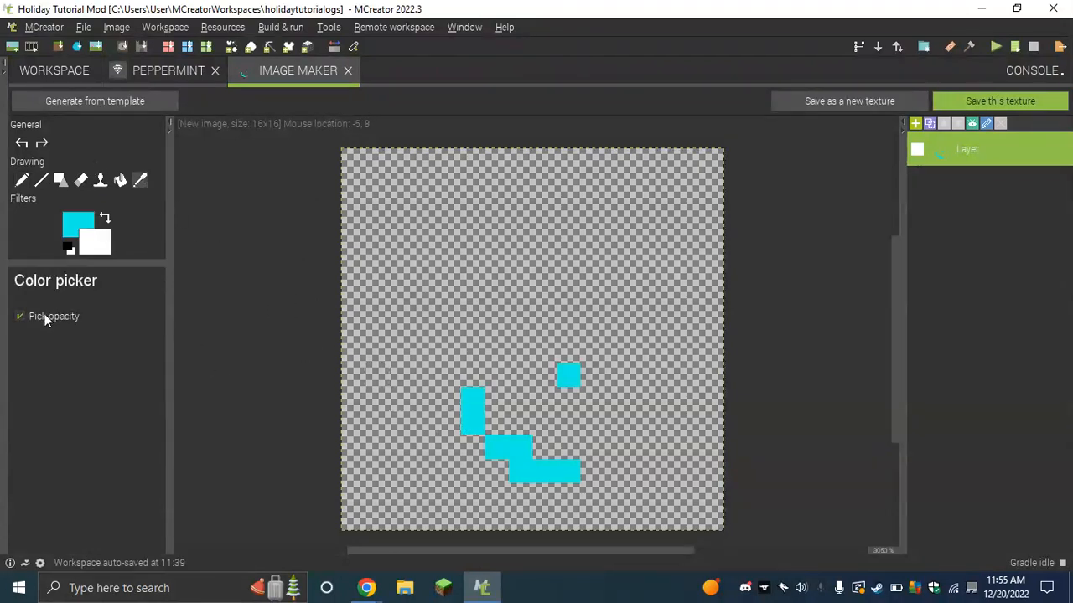
- Erase all cyan marks and reset the foreground and background colors to black and white
left_click(80, 182)
mouse_move(390, 402)
left_mouse_down()
mouse_move(471, 433)
mouse_move(665, 407)
mouse_move(682, 348)
mouse_move(553, 347)
left_mouse_up()
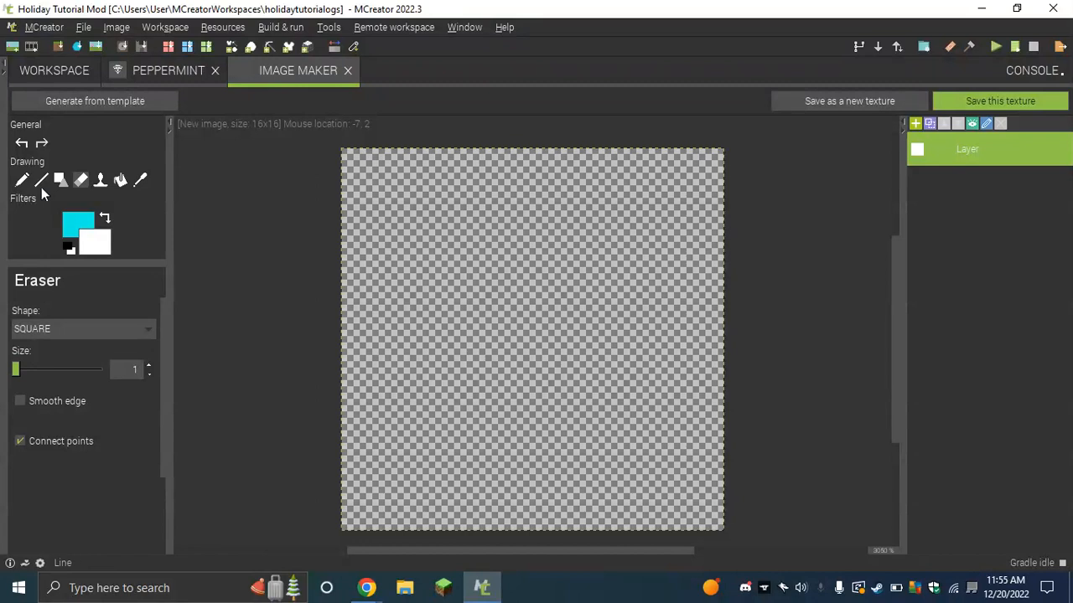
left_click(88, 224)
left_click(516, 423)
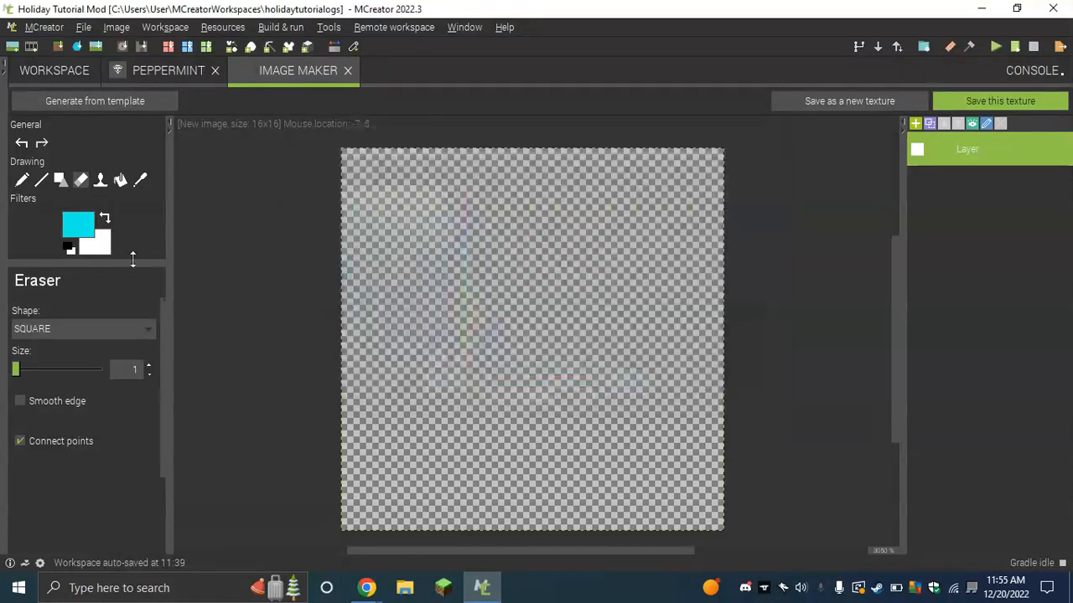
left_click(67, 247)
- Enlarge the tool area to reveal the filters, and view the Colorize filter's recolor options without applying them
left_click_drag(77, 265, 76, 281)
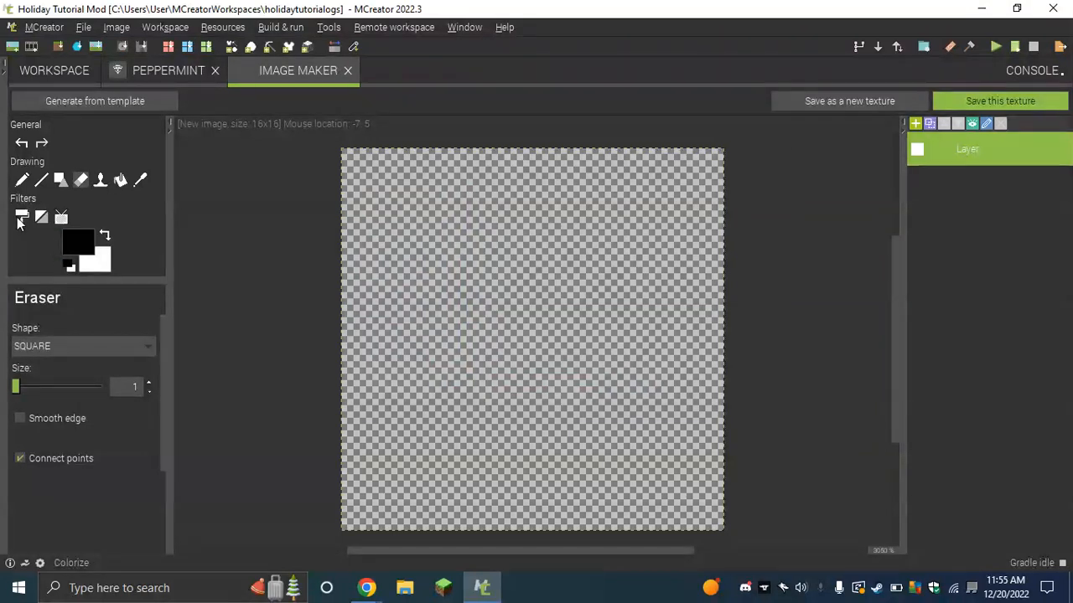
left_click(21, 219)
left_click(428, 501)
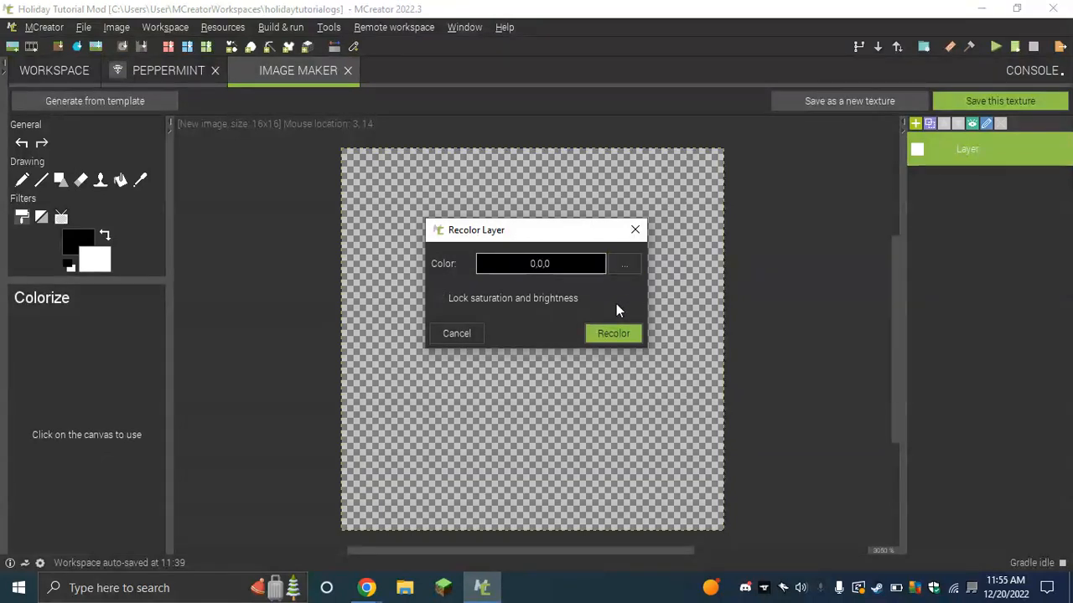
left_click(635, 229)
- Apply the Desaturate filter to the empty layer at saturation 50, and dismiss its reopened options
left_click(41, 214)
left_click(393, 256)
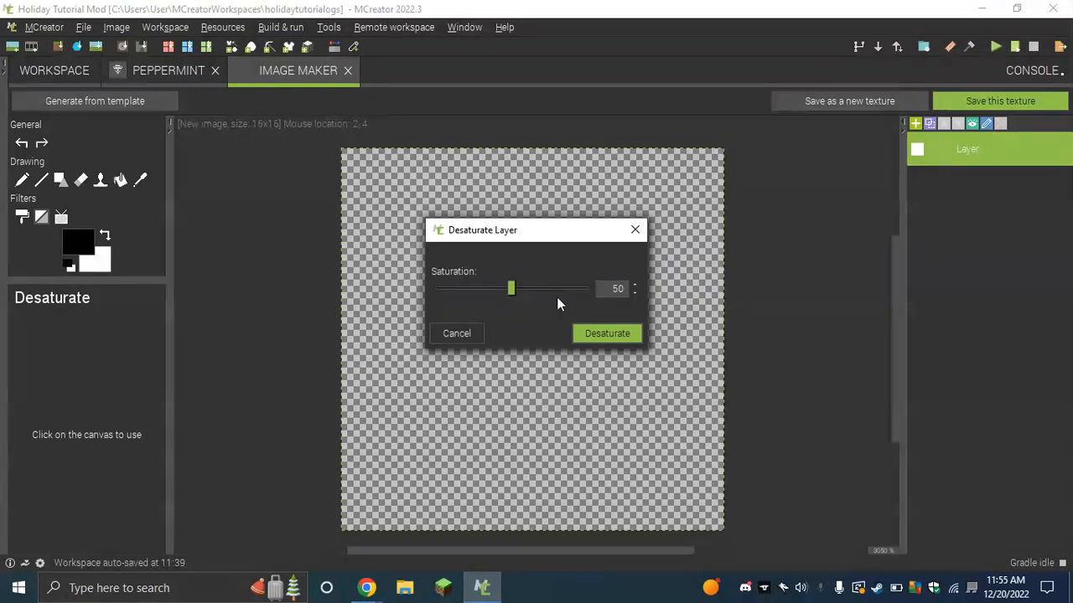
left_click(607, 333)
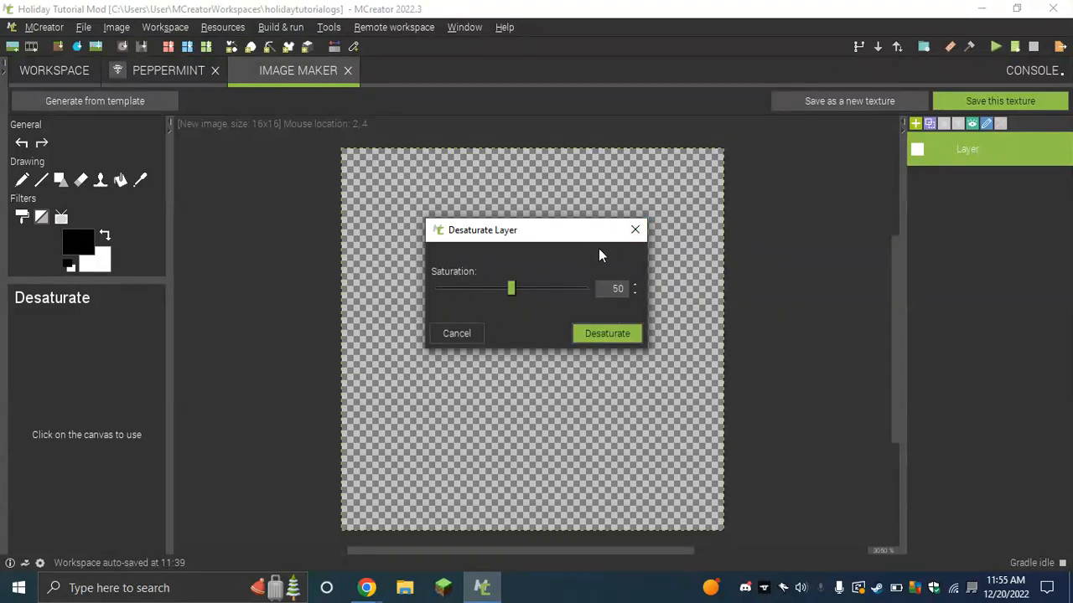
left_click(444, 333)
left_click(441, 334)
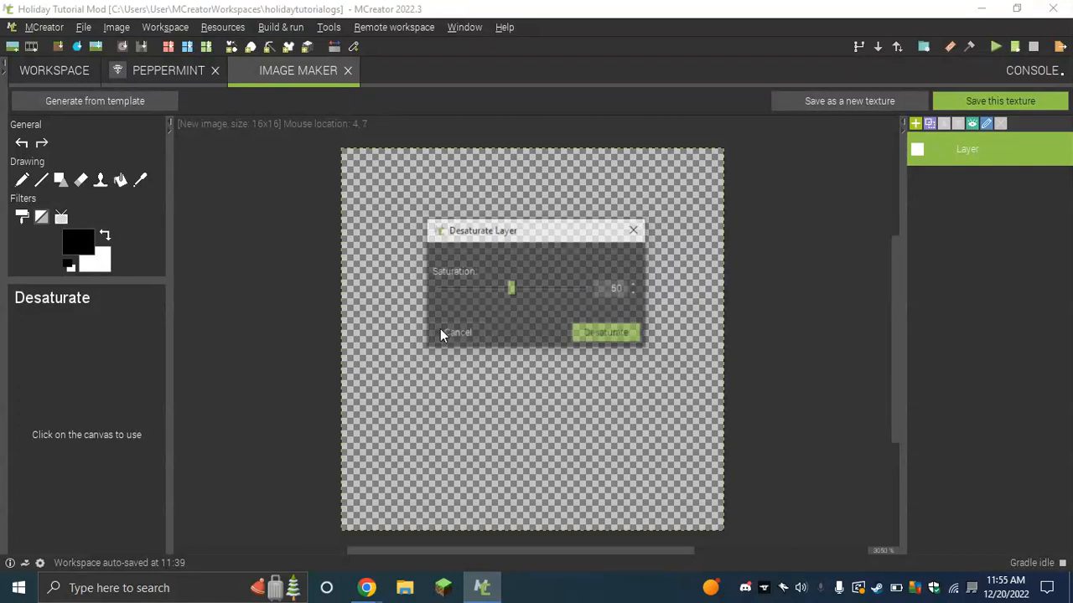
left_click(462, 333)
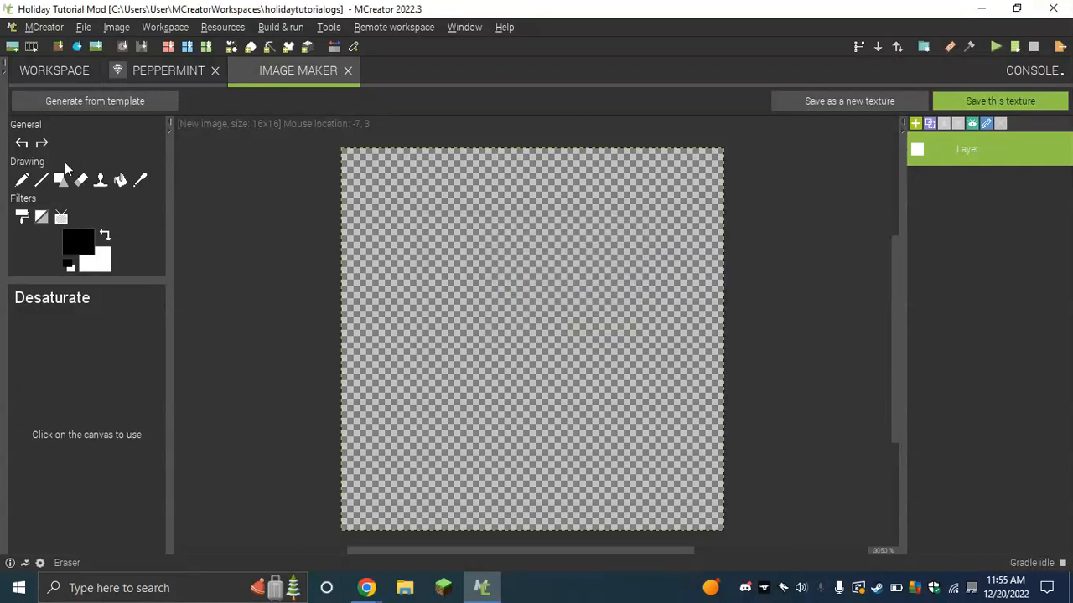
- Apply the Noise filter to the empty layer with hue variation 5 and saturation and value variation 30, and dismiss its reopened options
left_click(63, 218)
left_click(448, 235)
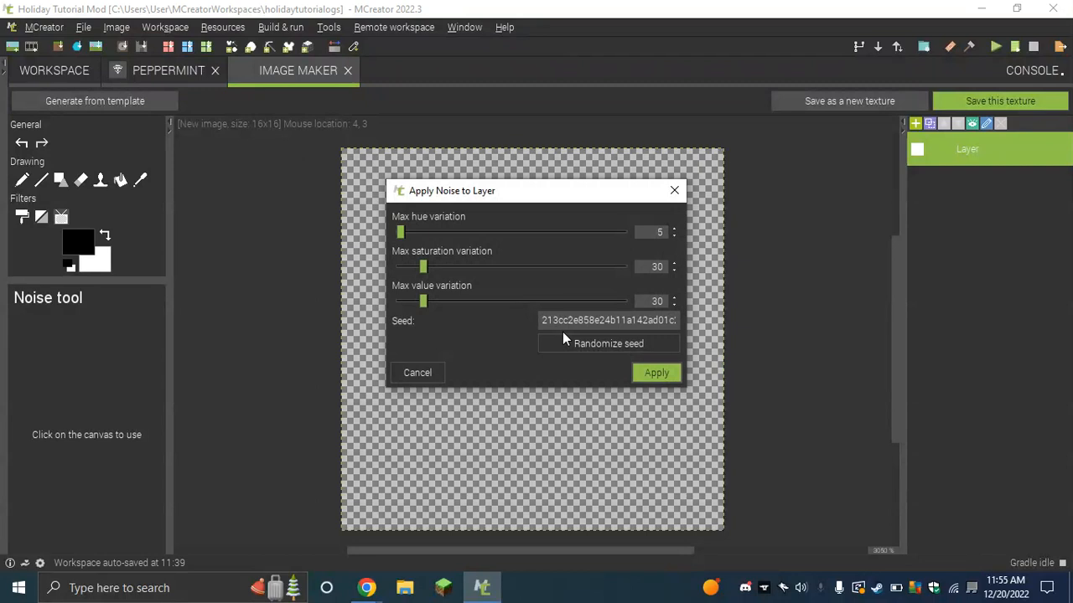
left_click(656, 375)
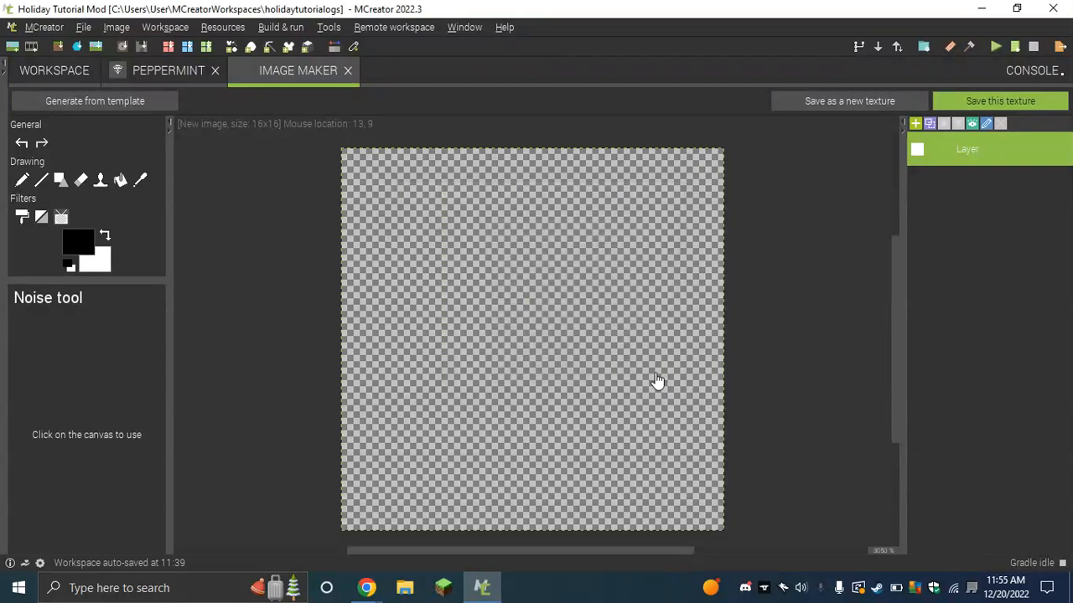
left_click(531, 335)
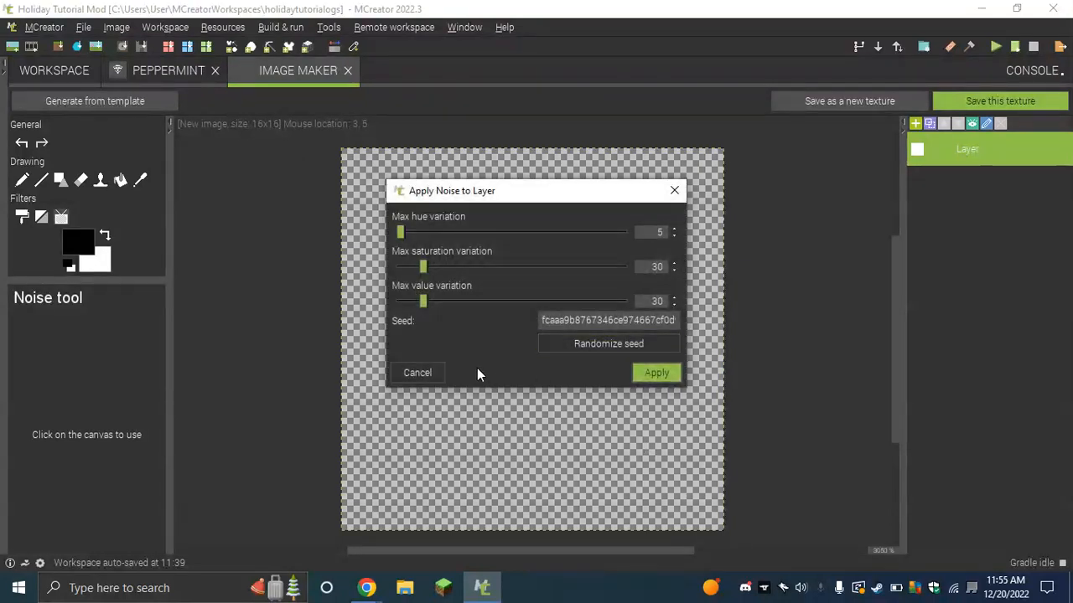
left_click(414, 374)
- Flood fill the whole canvas with black at threshold 30 and desaturate the layer at saturation 39
left_click(120, 180)
left_click(376, 246)
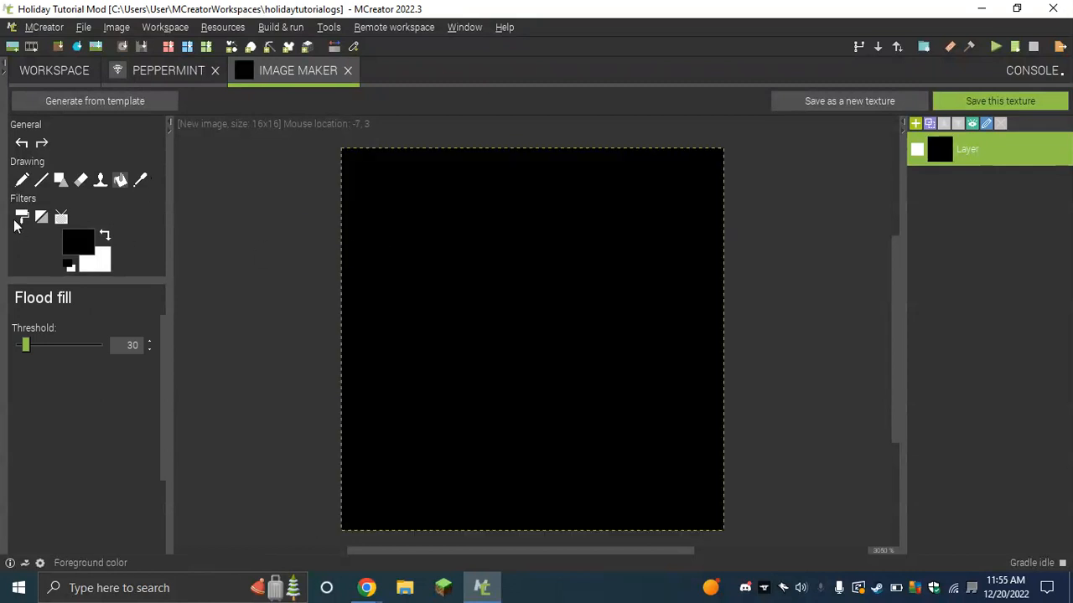
left_click(42, 217)
left_click(310, 242)
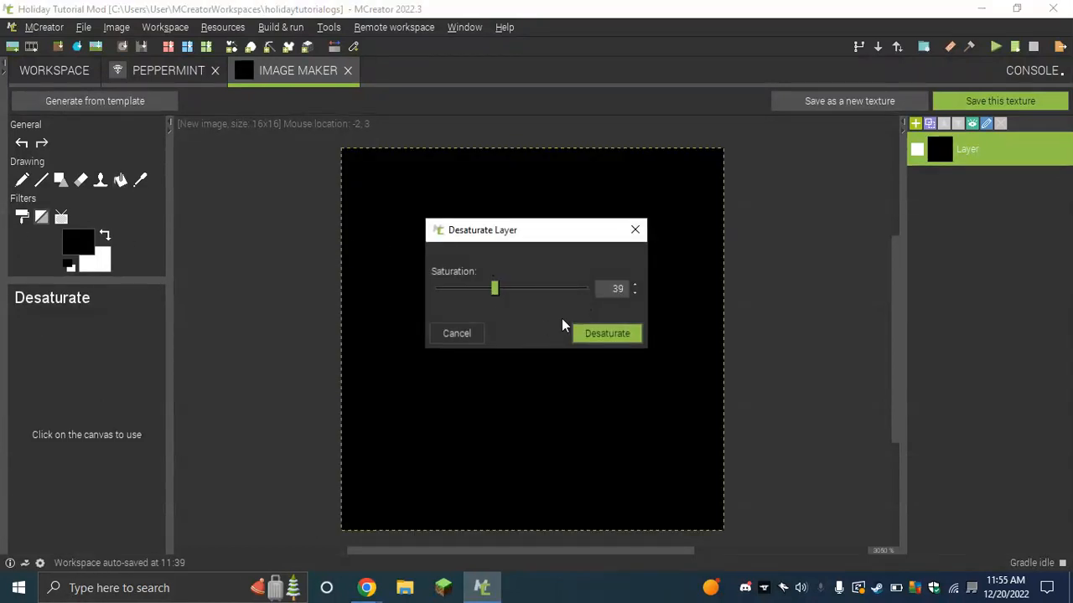
left_click(593, 335)
left_click(589, 332)
left_click(634, 231)
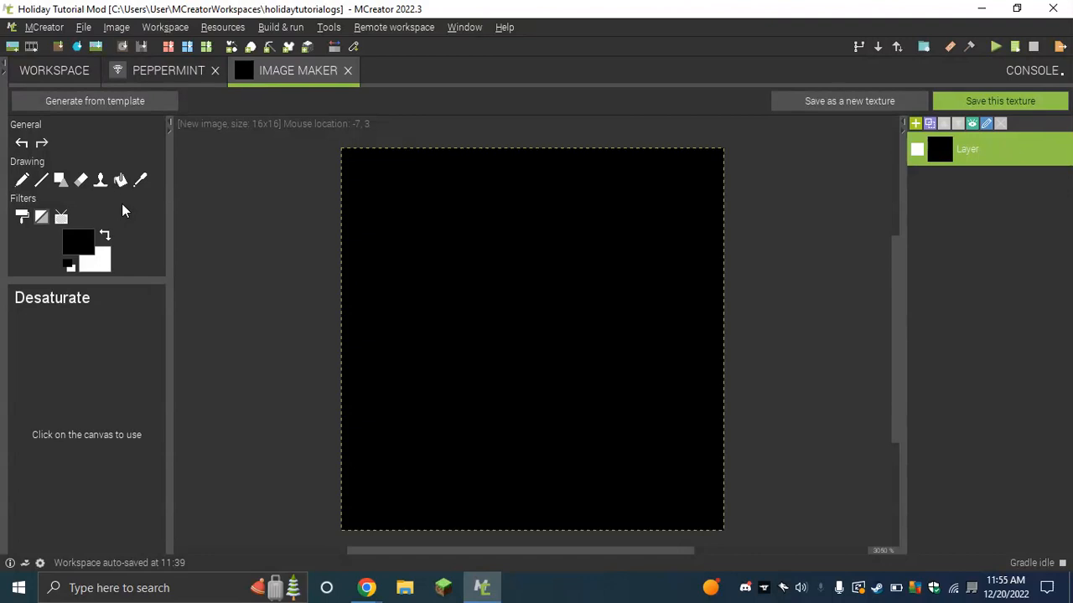
- Set the foreground color to gray with lightness 58 and flood fill the whole canvas with it
left_click(80, 242)
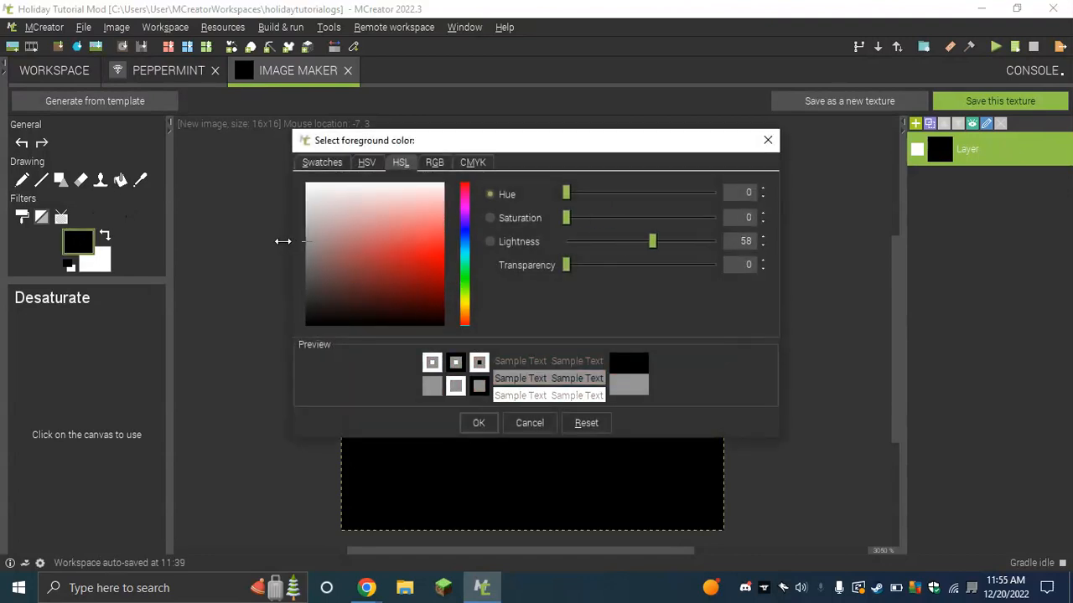
left_click(474, 423)
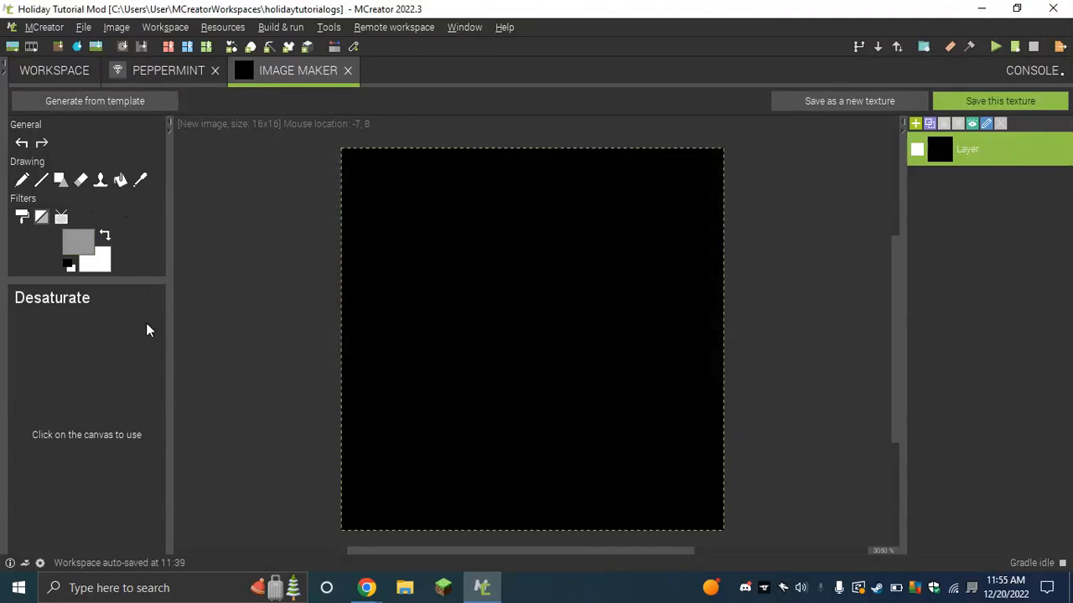
left_click(120, 180)
left_click(467, 278)
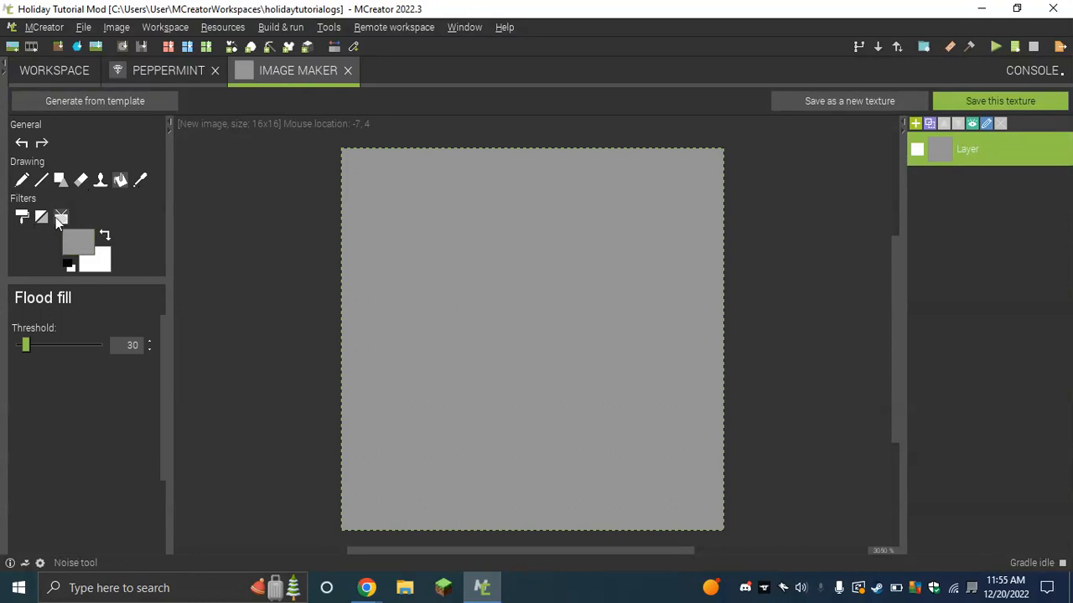
- Recolor the gray layer with the Colorize filter using color 149,149,149, leaving saturation and brightness unlocked
left_click(59, 219)
left_click(42, 217)
left_click(501, 271)
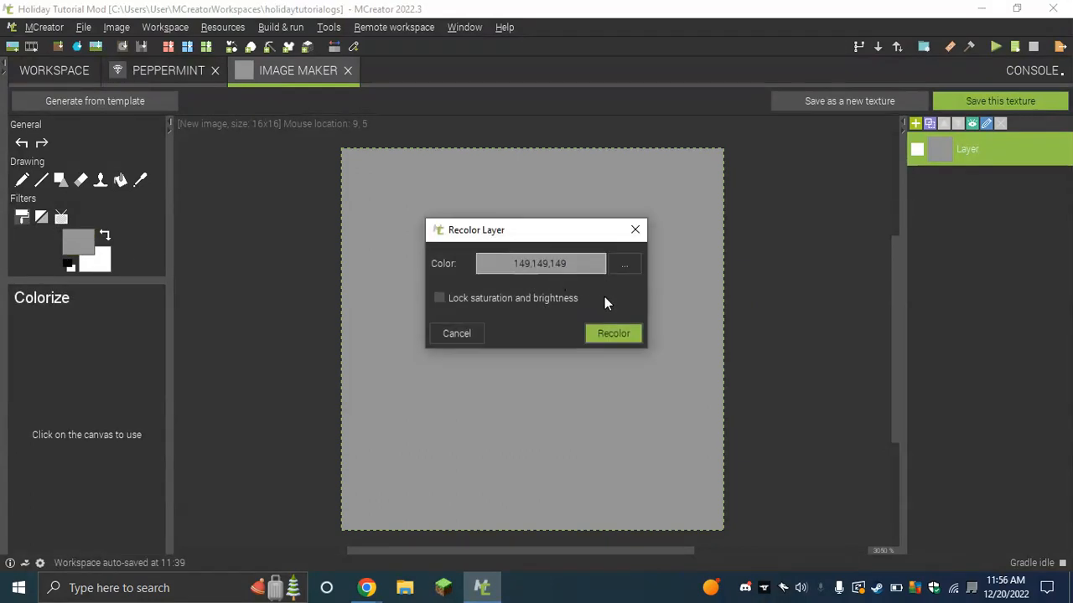
left_click(624, 338)
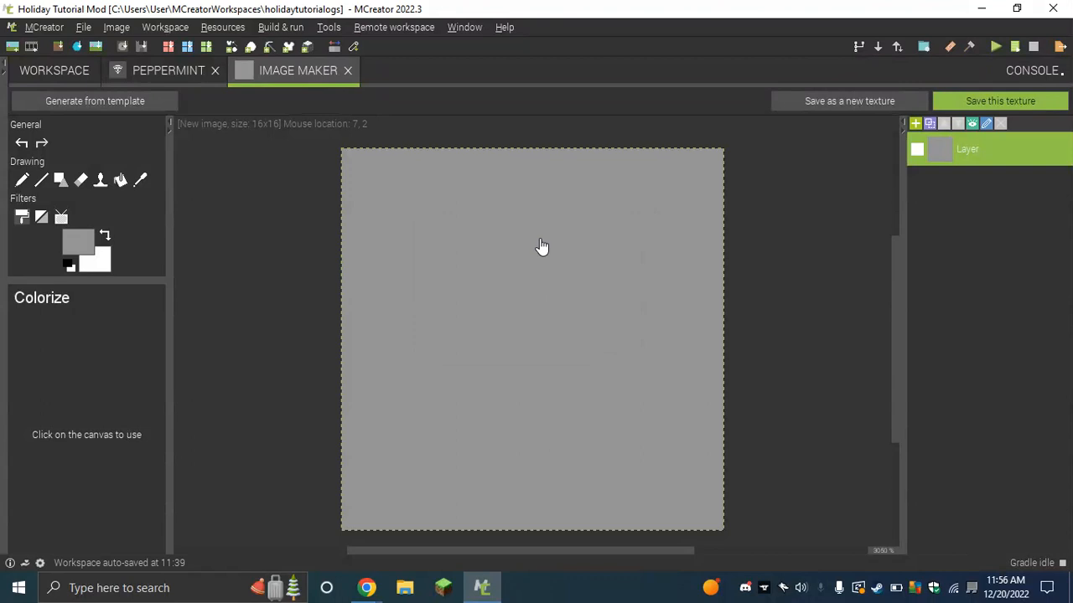
- Desaturate the gray layer twice, first with a reduced saturation setting and the second time at saturation 70
left_click(43, 219)
left_click(505, 311)
left_click_drag(508, 294, 456, 290)
left_click(605, 336)
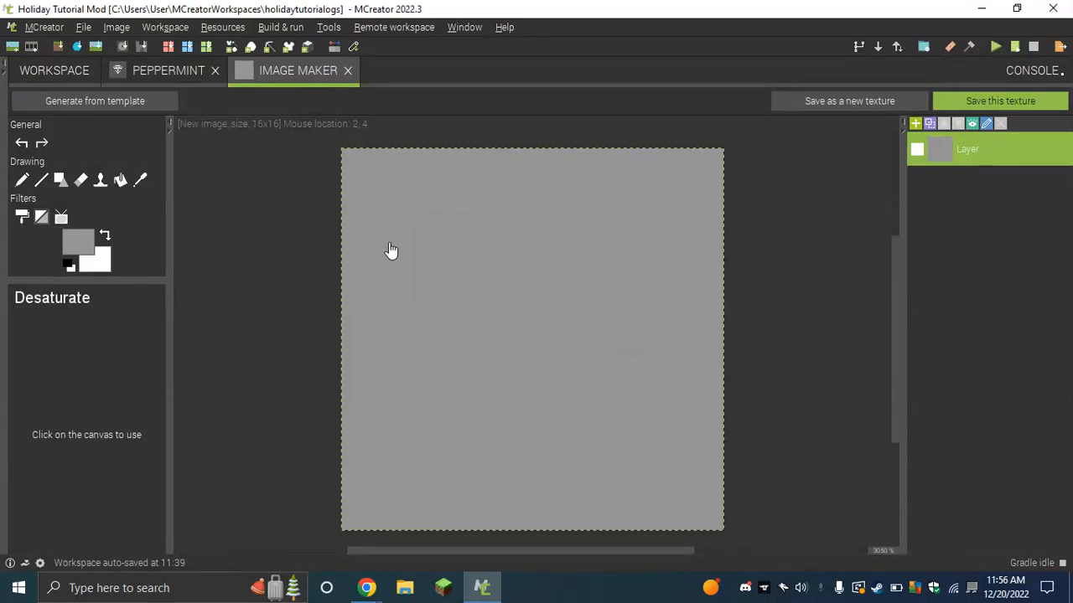
left_click(454, 258)
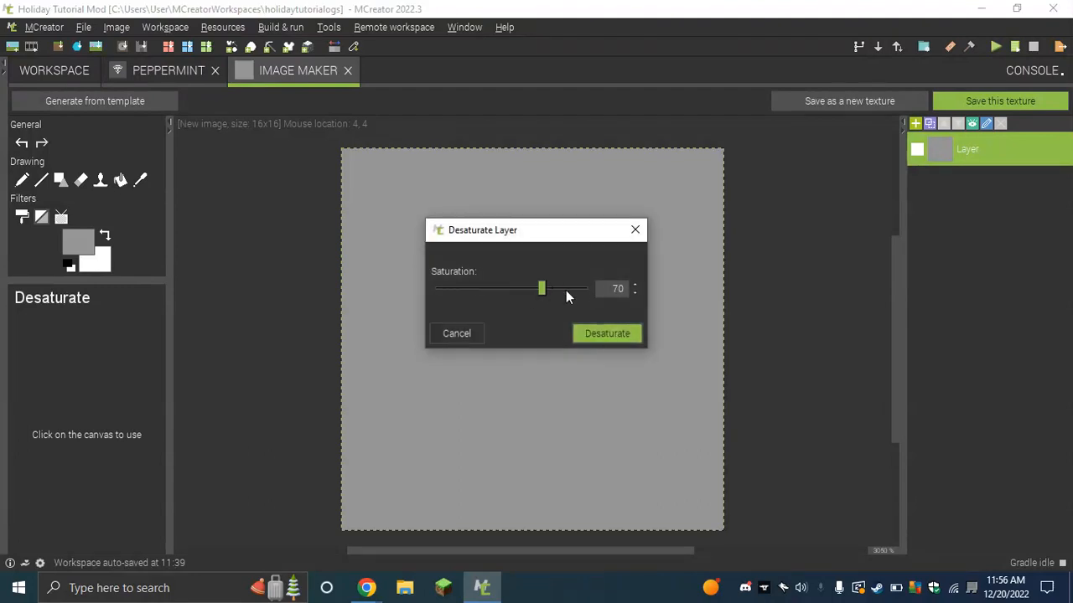
left_click(584, 333)
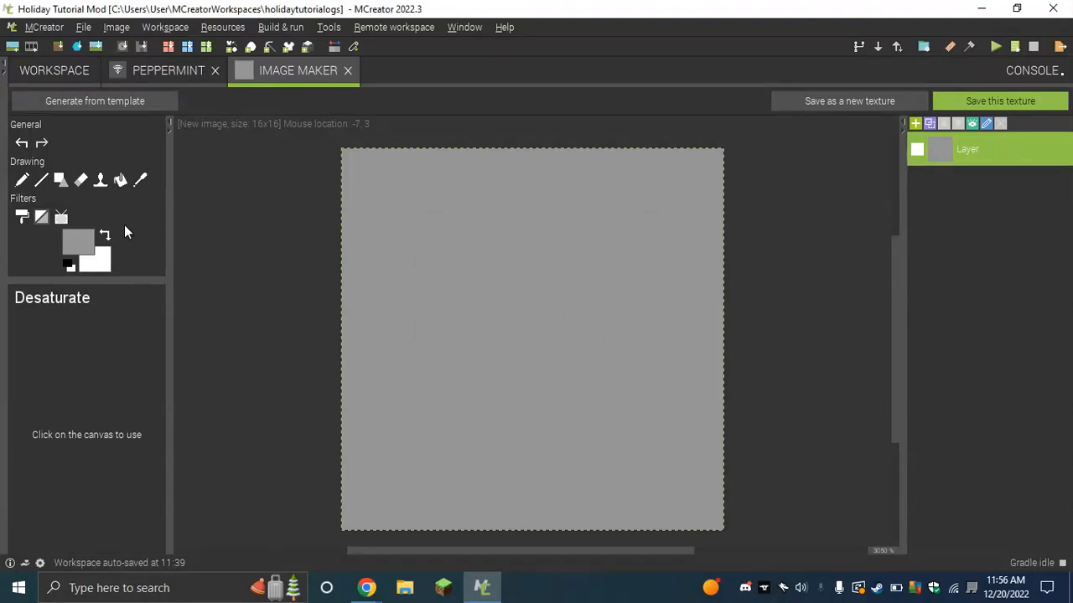
- Set the foreground color to red with hue 0, saturation 100 and lightness 51, and flood fill the whole canvas with it
left_click(77, 242)
left_click(443, 252)
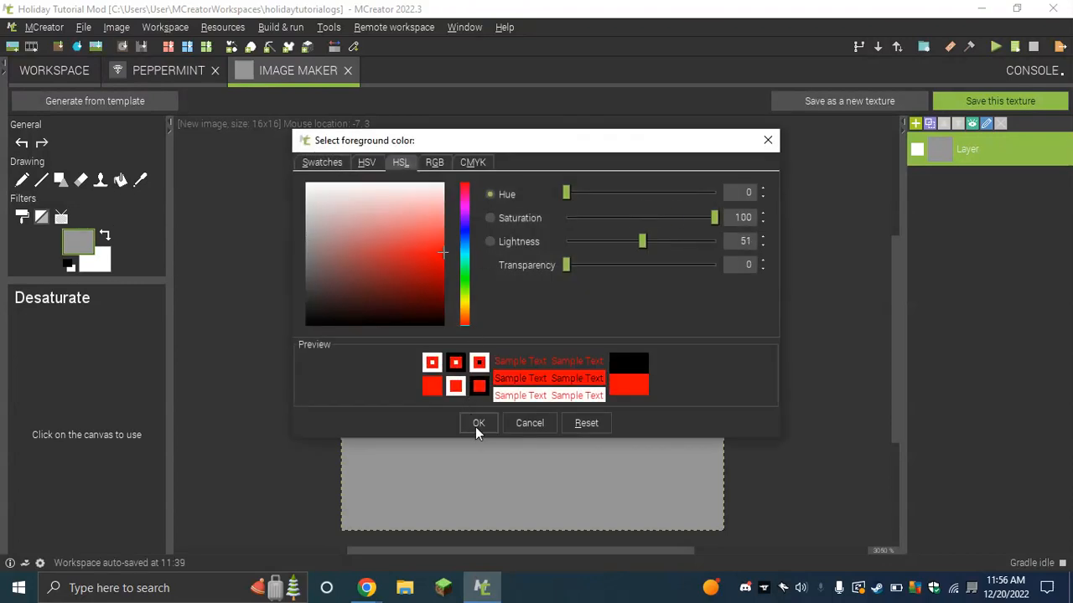
left_click(478, 423)
left_click(120, 179)
left_click(435, 261)
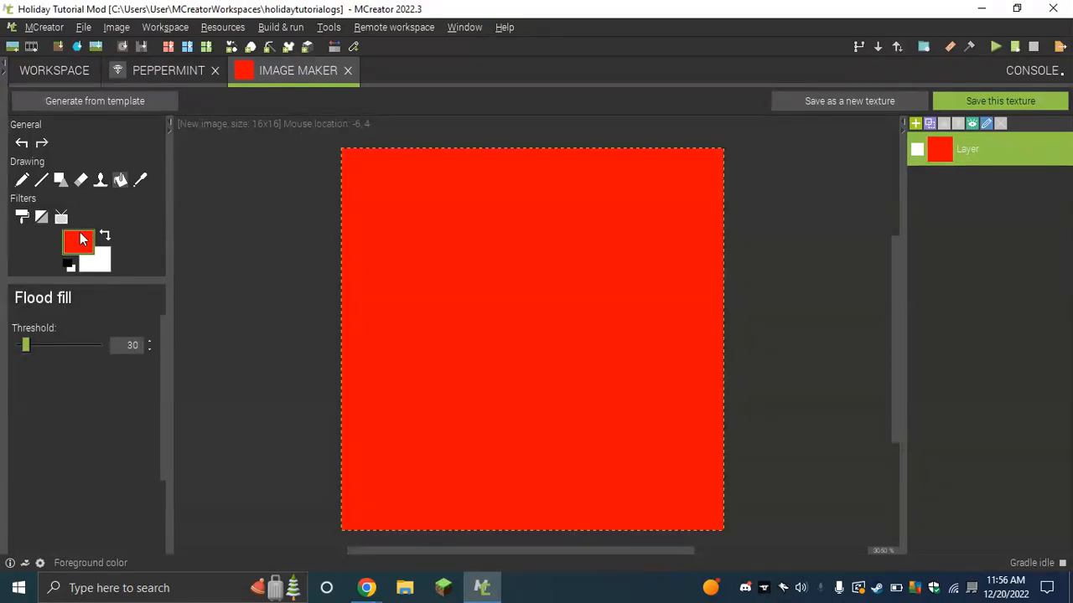
- Desaturate the red layer repeatedly, first at saturation 50 and again at saturation 80
left_click(61, 217)
left_click(616, 334)
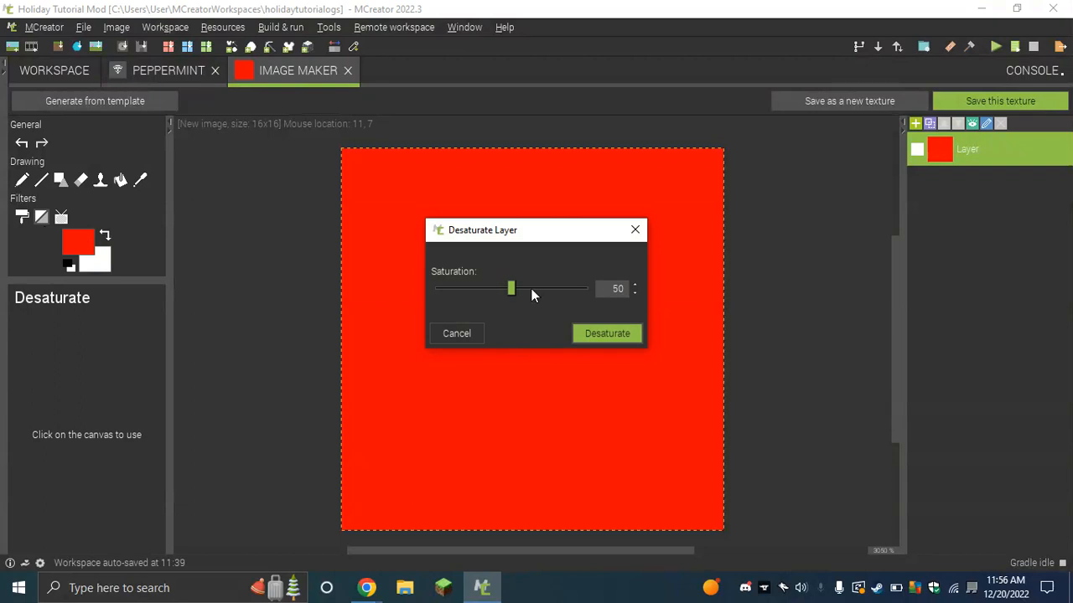
left_click(618, 338)
left_click(483, 299)
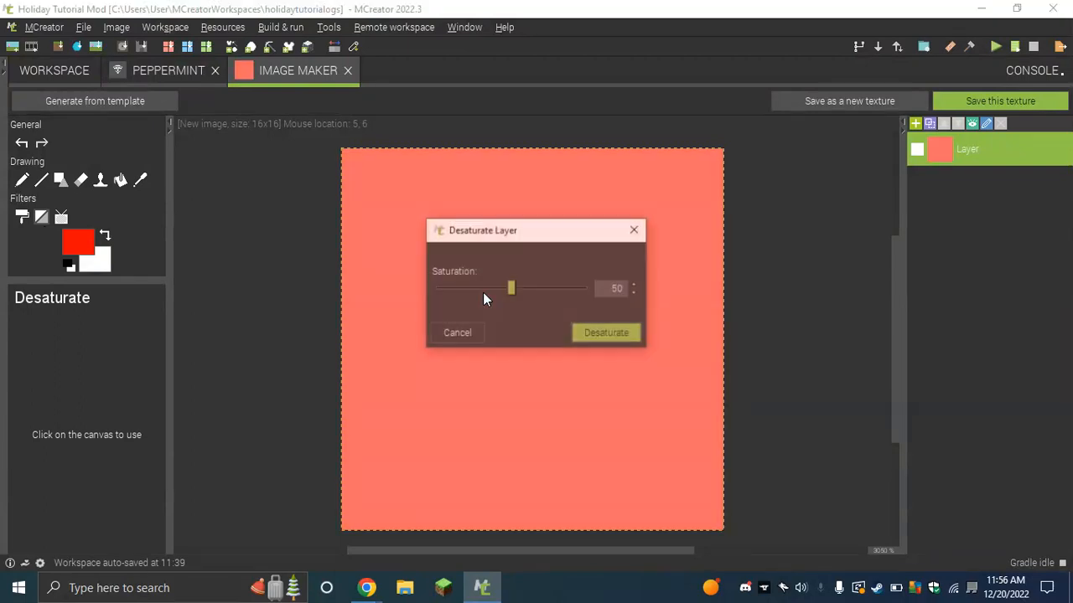
left_click(548, 290)
left_click(560, 290)
left_click(557, 285)
left_click(591, 330)
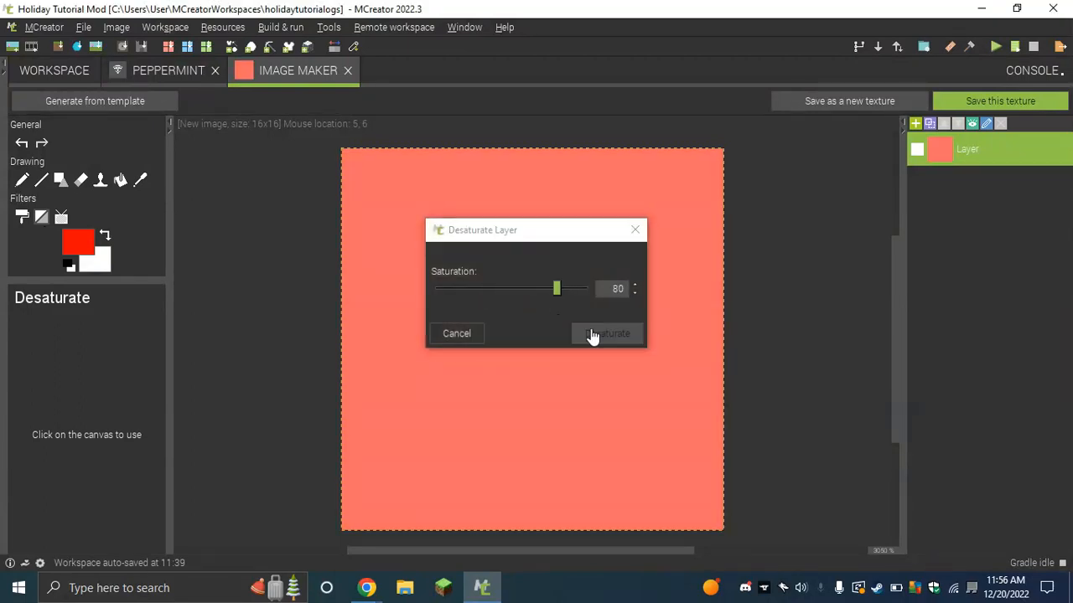
left_click(591, 310)
left_click(579, 288)
left_click(583, 287)
left_click(589, 334)
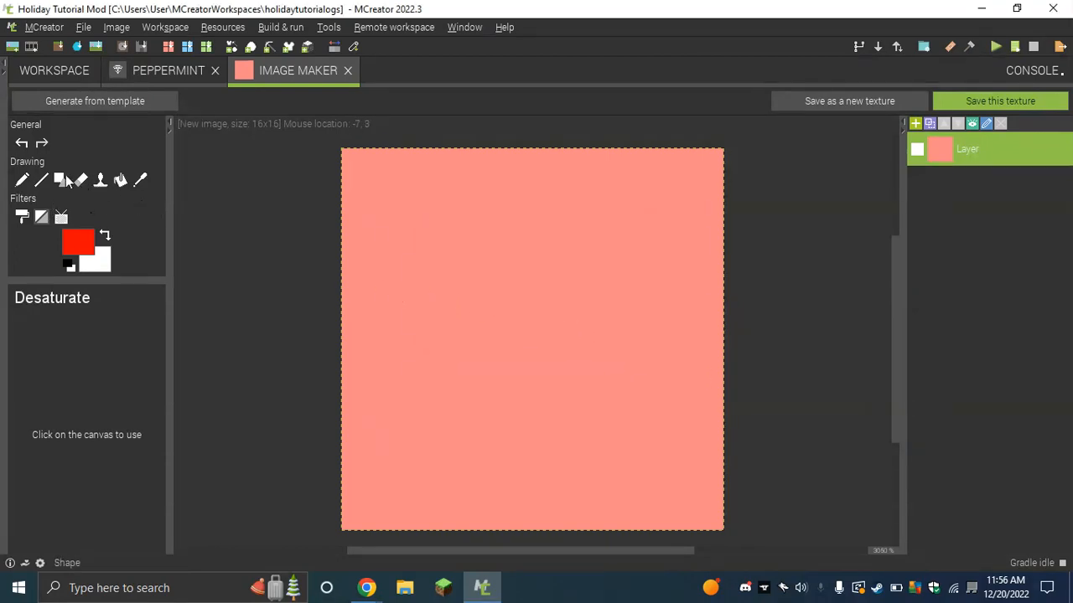
- Apply noise to the layer with max hue variation 5, max saturation variation 30 and max value variation 30
left_click(61, 217)
left_click(510, 270)
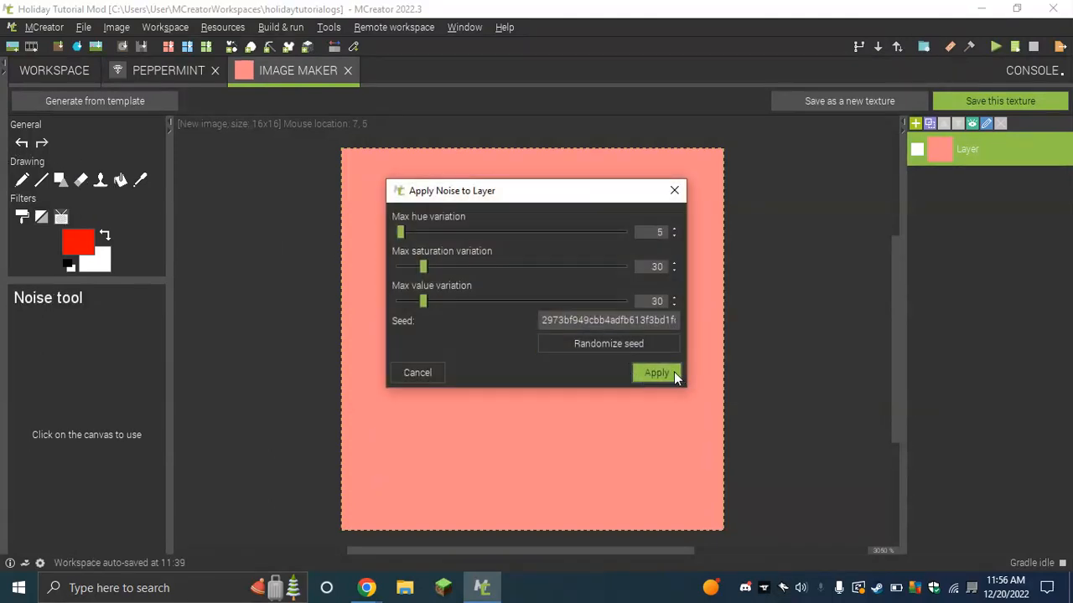
left_click(667, 372)
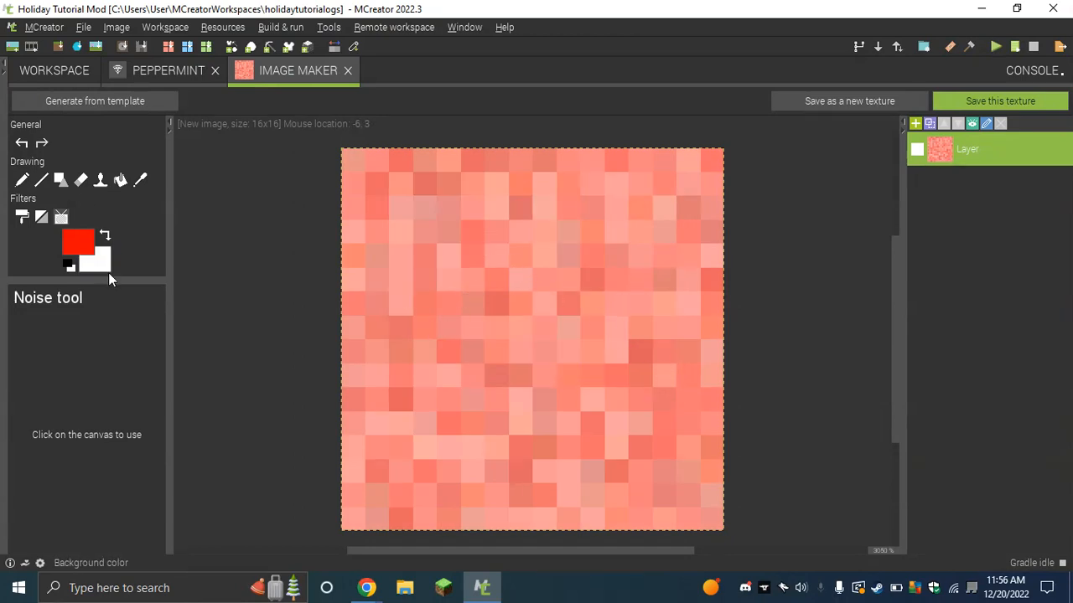
- Erase the entire layer and swap the foreground and background colors so white is the foreground
left_click(82, 181)
mouse_move(349, 203)
left_mouse_down()
mouse_move(360, 373)
mouse_move(394, 243)
mouse_move(701, 253)
mouse_move(495, 364)
mouse_move(747, 390)
mouse_move(891, 344)
mouse_move(302, 385)
mouse_move(512, 409)
mouse_move(501, 476)
mouse_move(398, 559)
mouse_move(682, 503)
mouse_move(630, 536)
mouse_move(718, 460)
mouse_move(737, 427)
mouse_move(457, 518)
mouse_move(424, 506)
mouse_move(357, 438)
mouse_move(545, 326)
mouse_move(604, 322)
mouse_move(678, 343)
mouse_move(677, 247)
mouse_move(465, 297)
mouse_move(639, 163)
mouse_move(359, 210)
mouse_move(401, 338)
mouse_move(397, 321)
mouse_move(438, 330)
mouse_move(562, 232)
mouse_move(455, 194)
left_mouse_up()
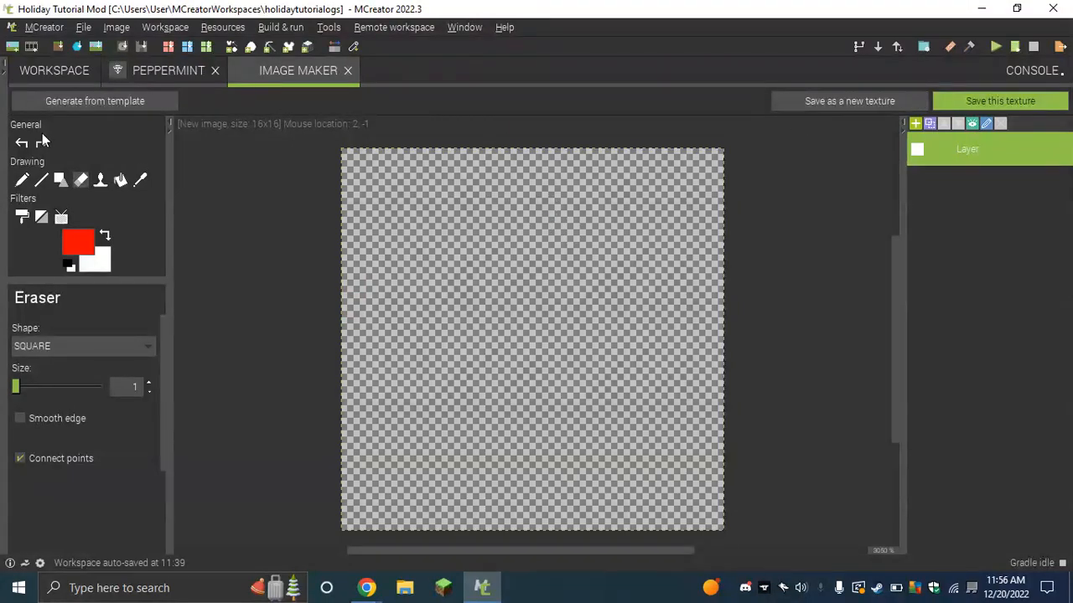
left_click(104, 235)
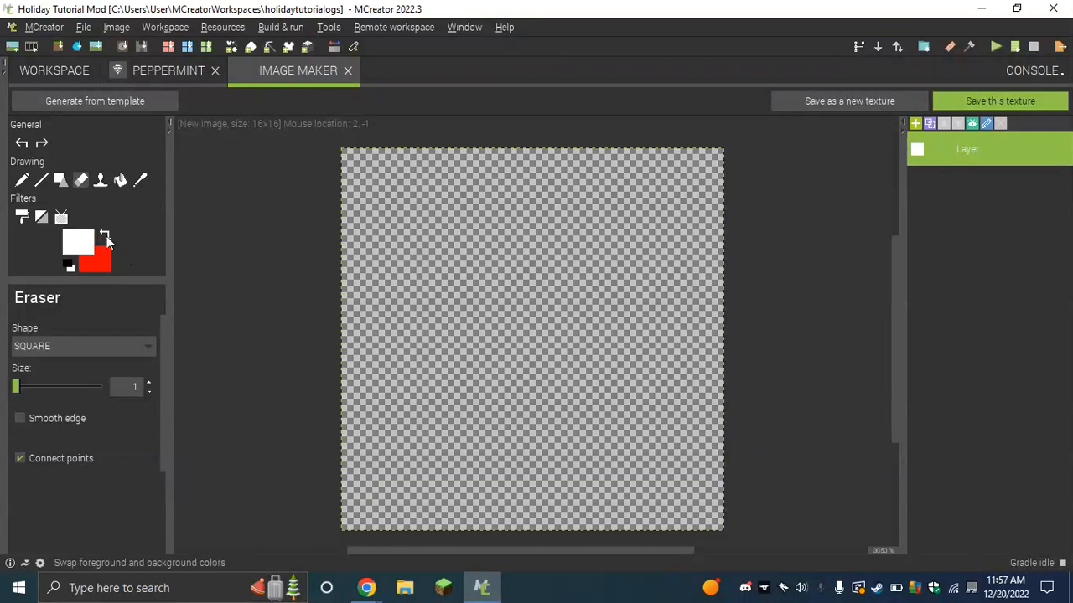
- Search Google Images in Chrome for peppermint, examine the round candy pictures as a texture reference, and return to MCreator
mouse_move(367, 587)
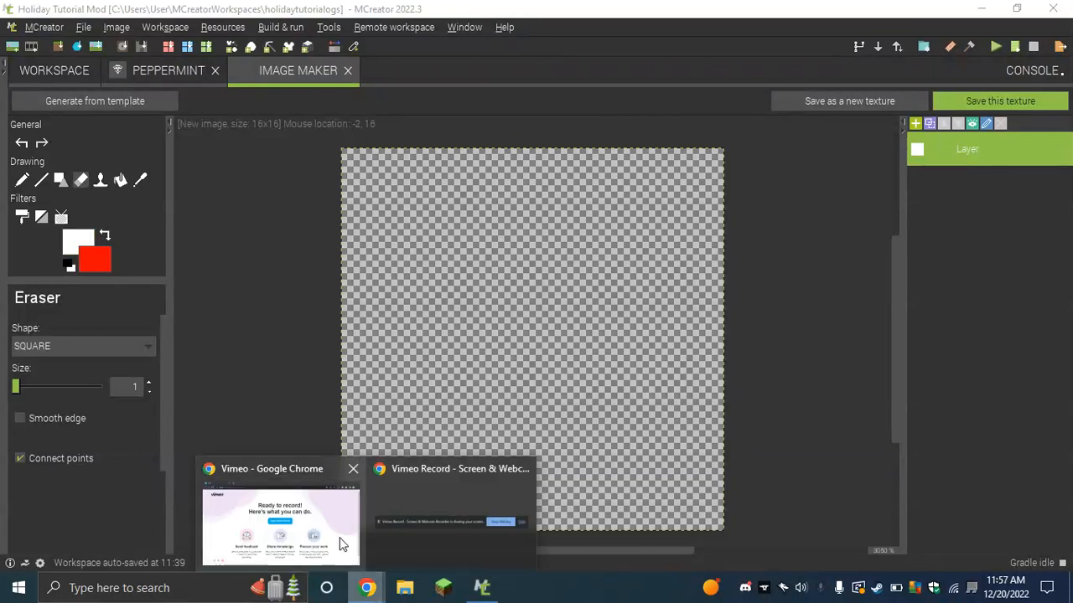
left_click(340, 537)
left_click(212, 13)
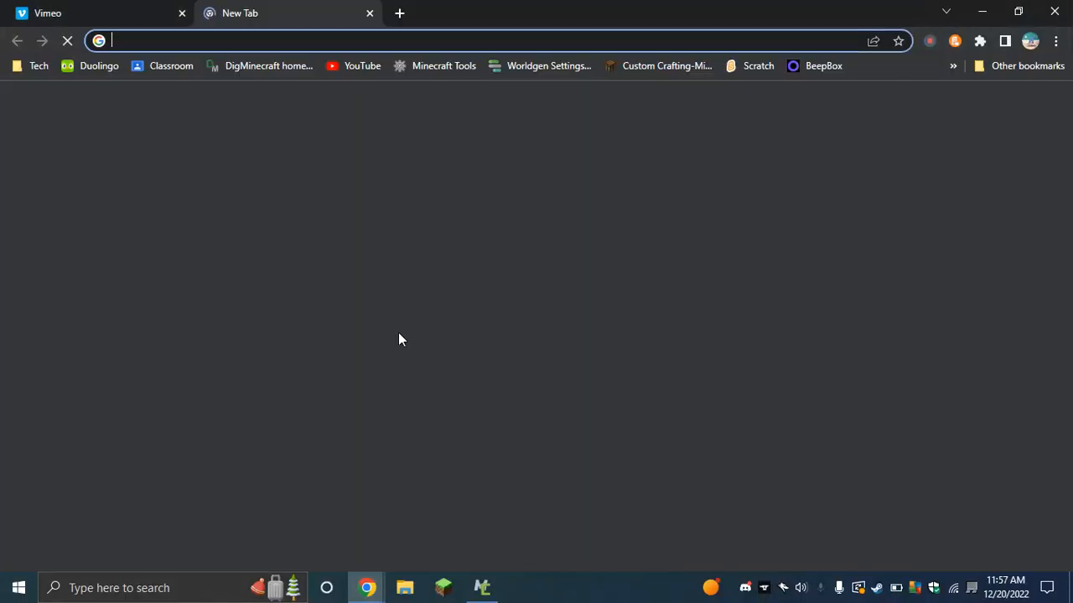
type("peppermint")
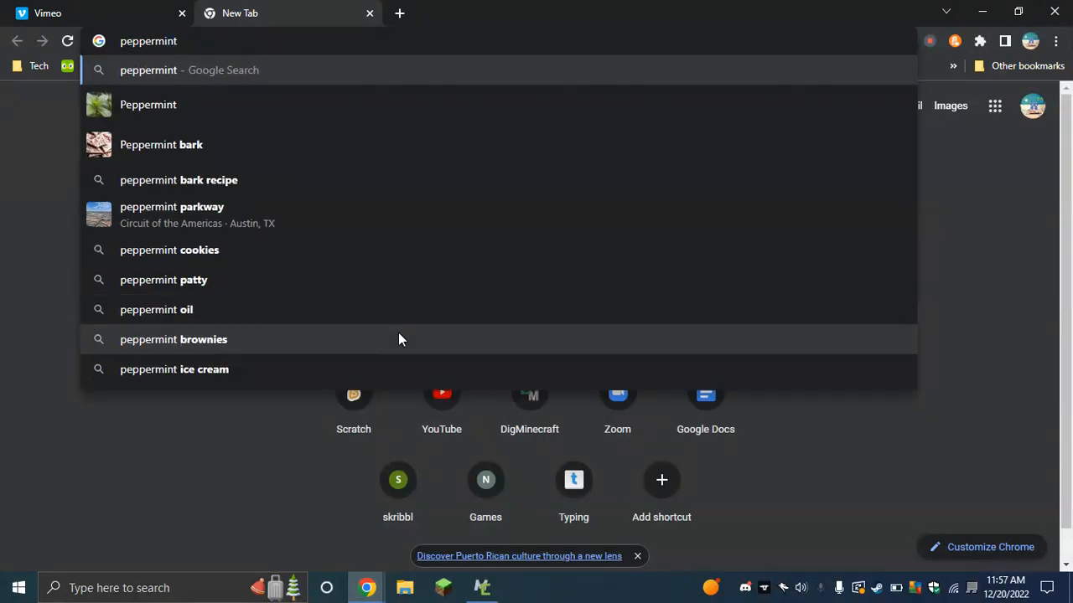
key("Return")
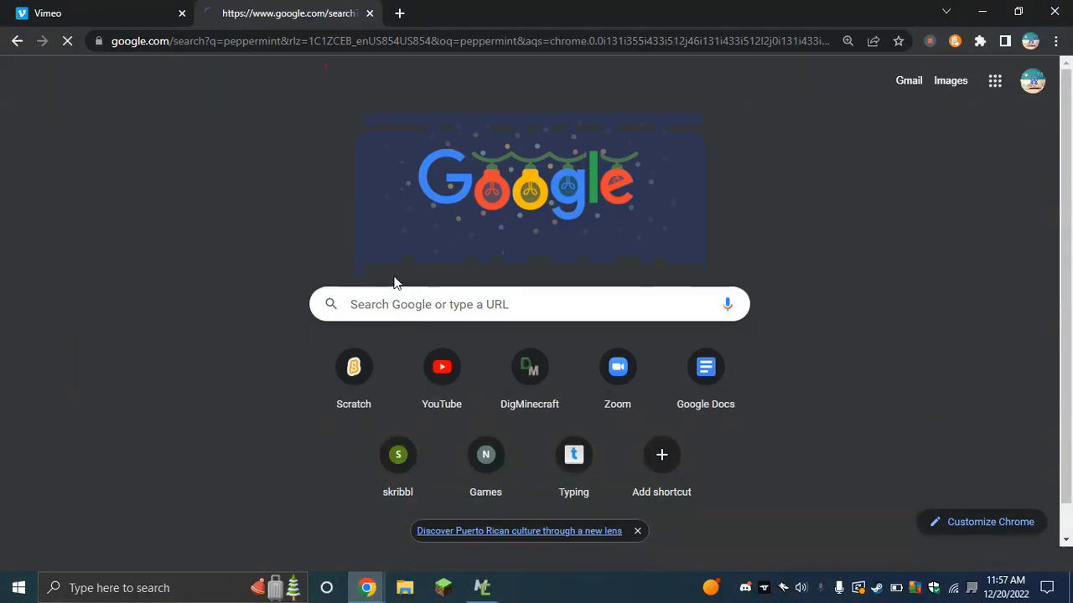
left_click(177, 153)
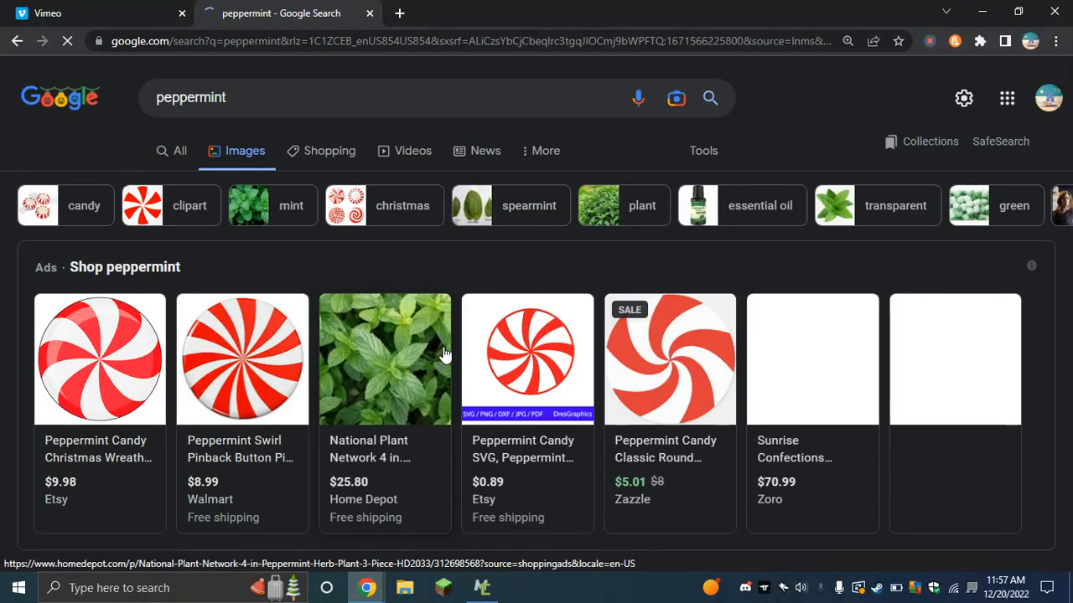
scroll(255, 335, "down", 2)
scroll(256, 334, "down", 3)
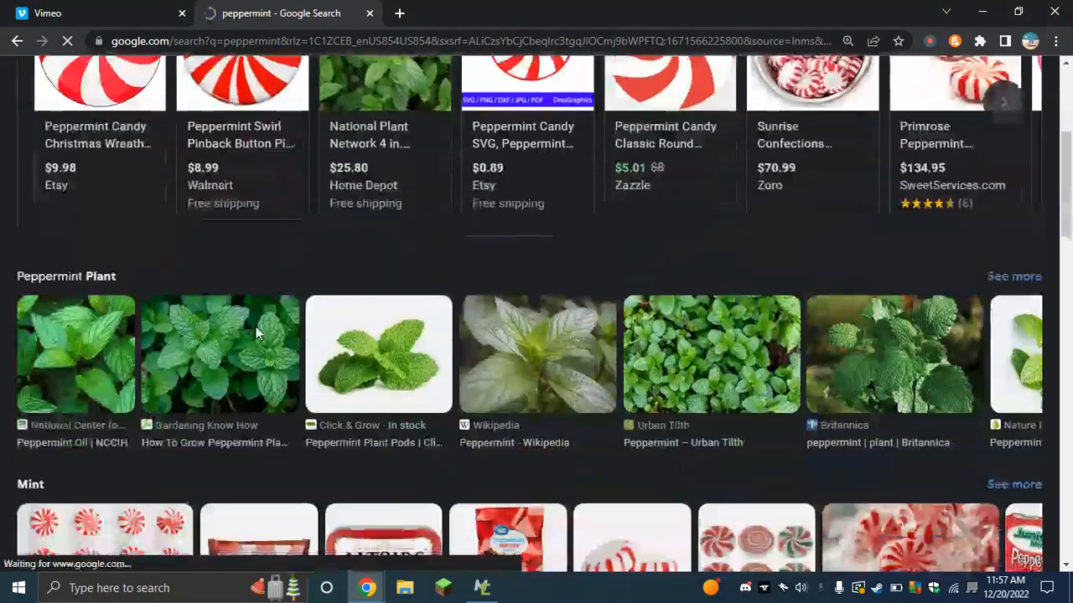
scroll(243, 328, "up", 4)
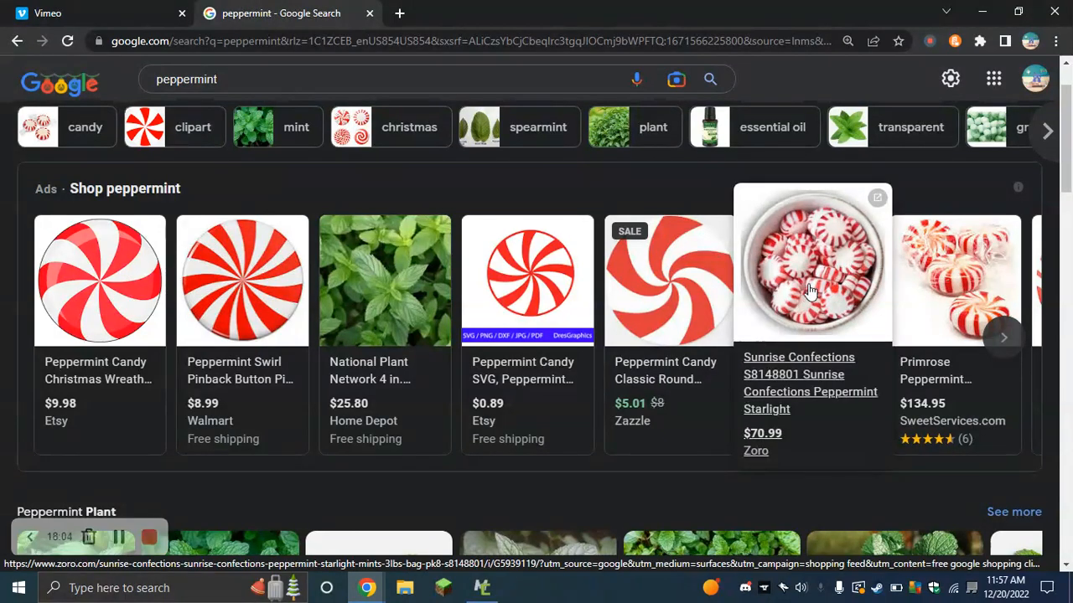
key("alt+Tab")
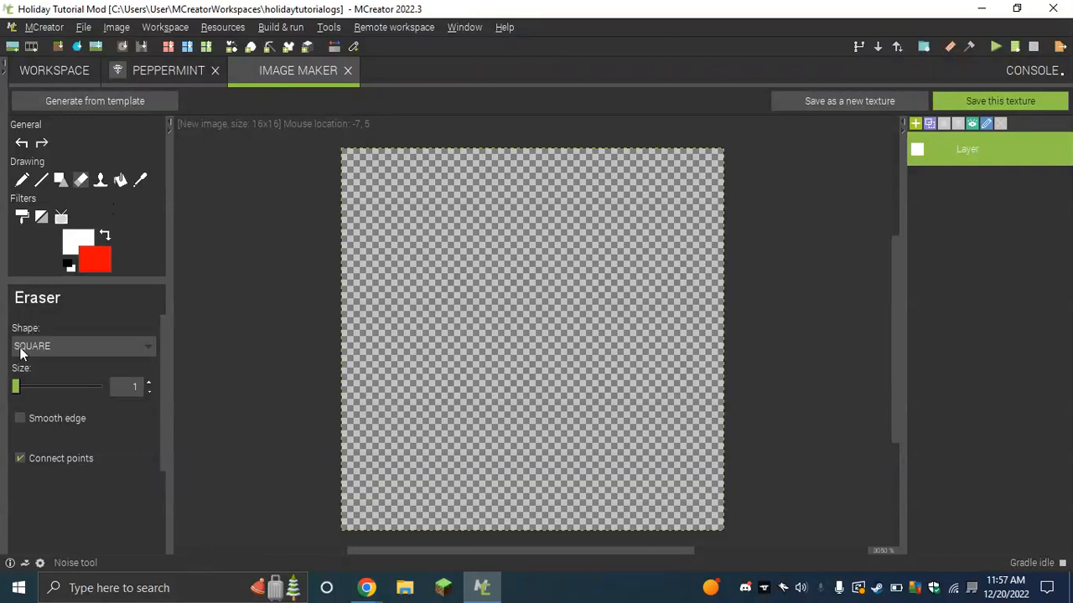
- Set the Eraser to circle shape with size 16
left_click(48, 347)
left_click(57, 395)
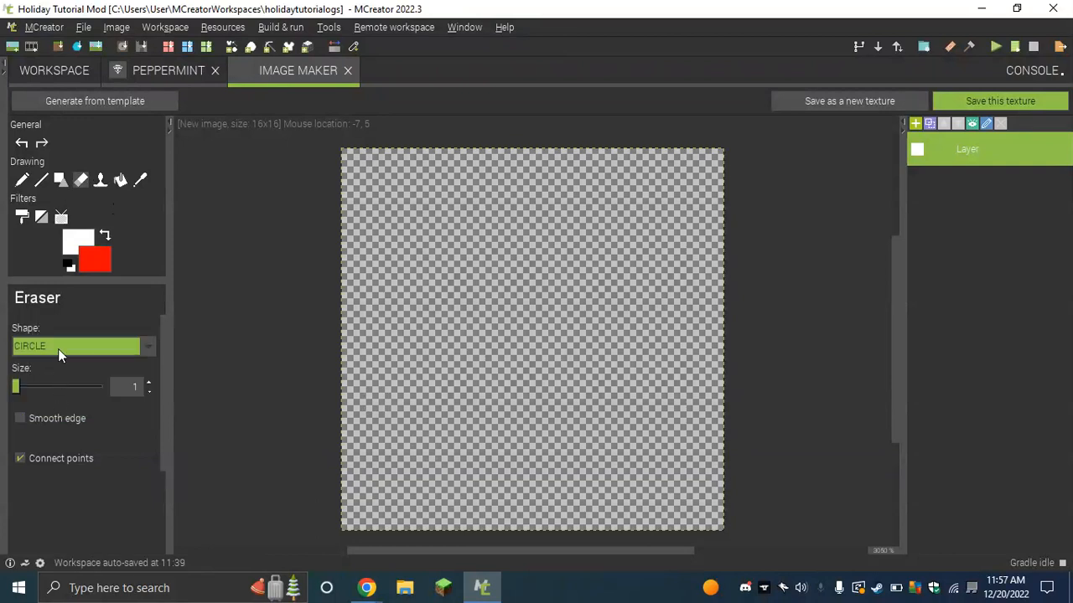
mouse_move(17, 387)
left_mouse_down()
mouse_move(102, 389)
mouse_move(5, 403)
left_mouse_up()
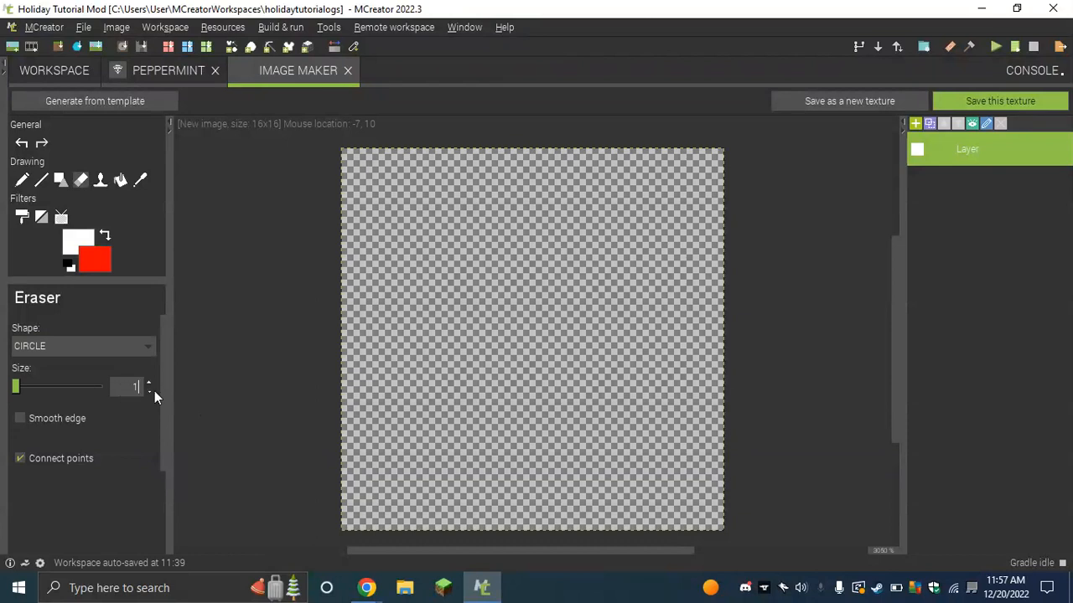
type("6")
left_click(59, 349)
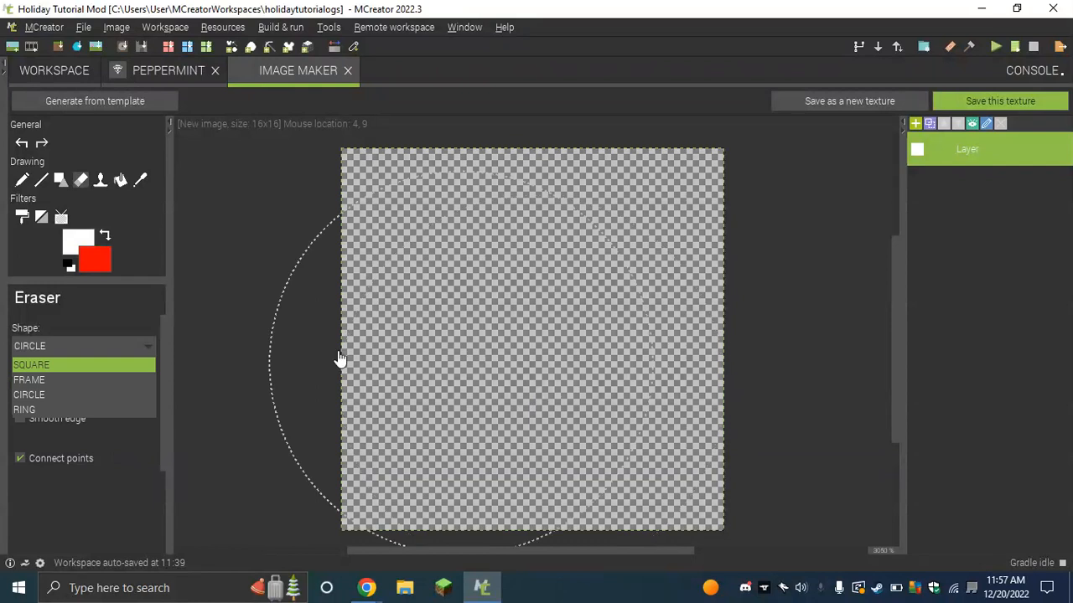
left_click(54, 349)
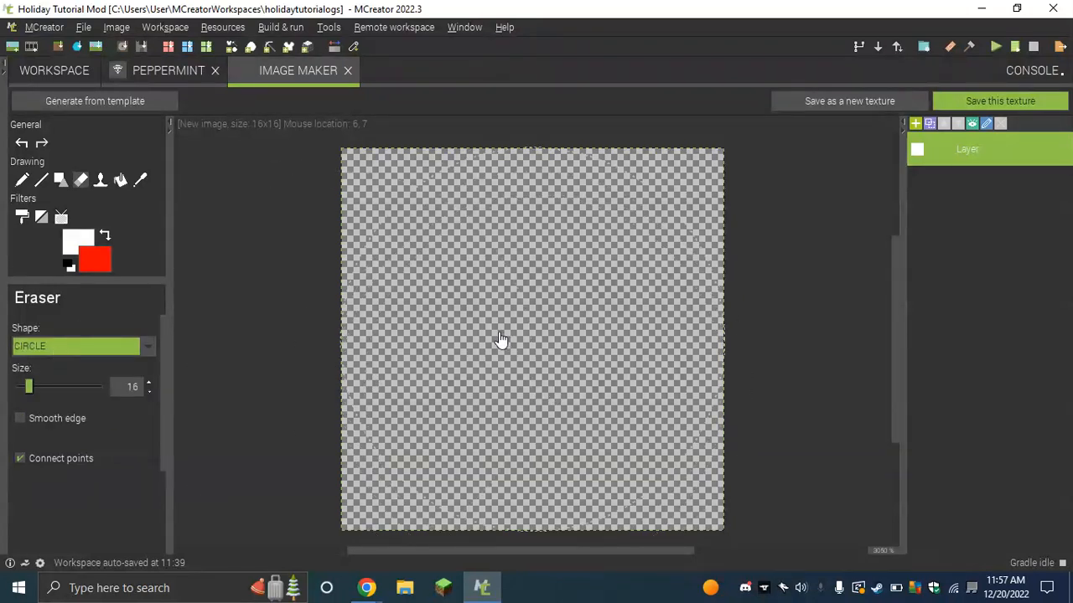
- Paint a white circle centered on the canvas using the Pencil with circle shape and size 16
key("p")
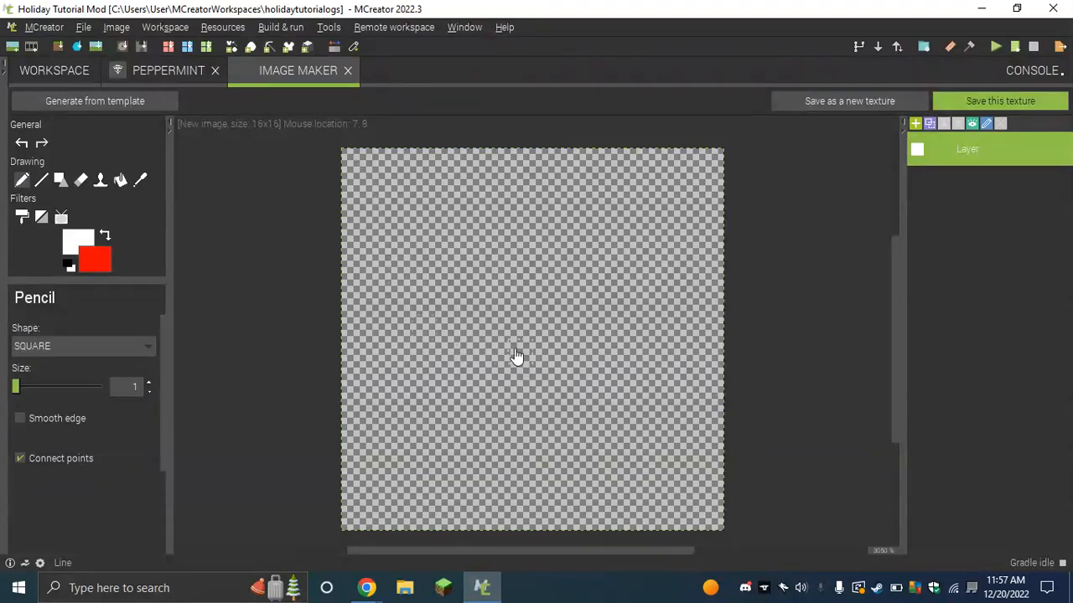
left_click(92, 347)
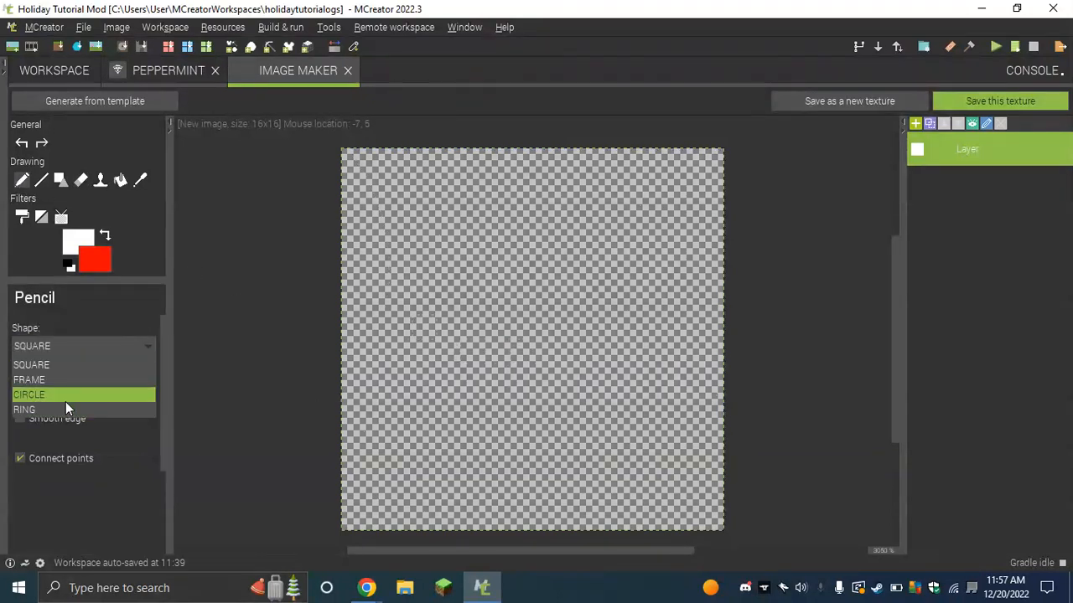
left_click(65, 400)
type("6")
left_click(81, 346)
left_click(82, 346)
left_click(521, 350)
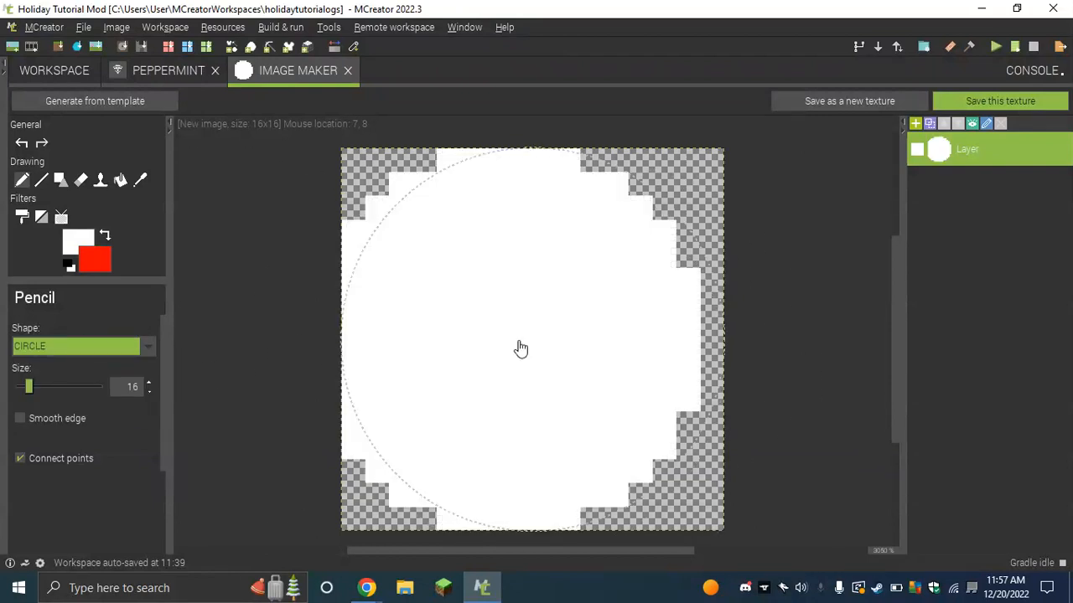
left_click(21, 142)
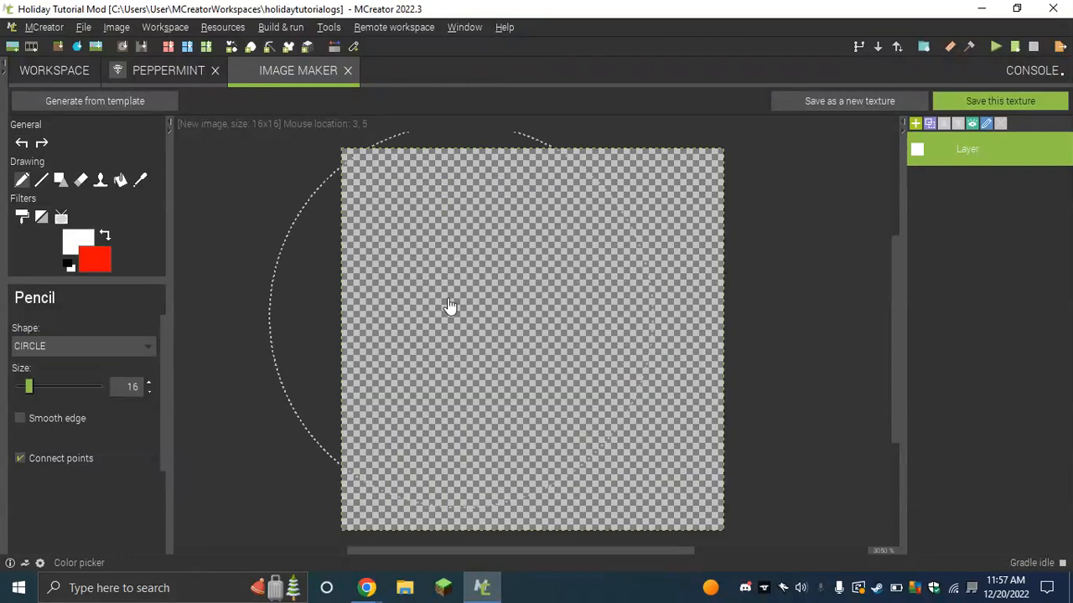
left_click(523, 339)
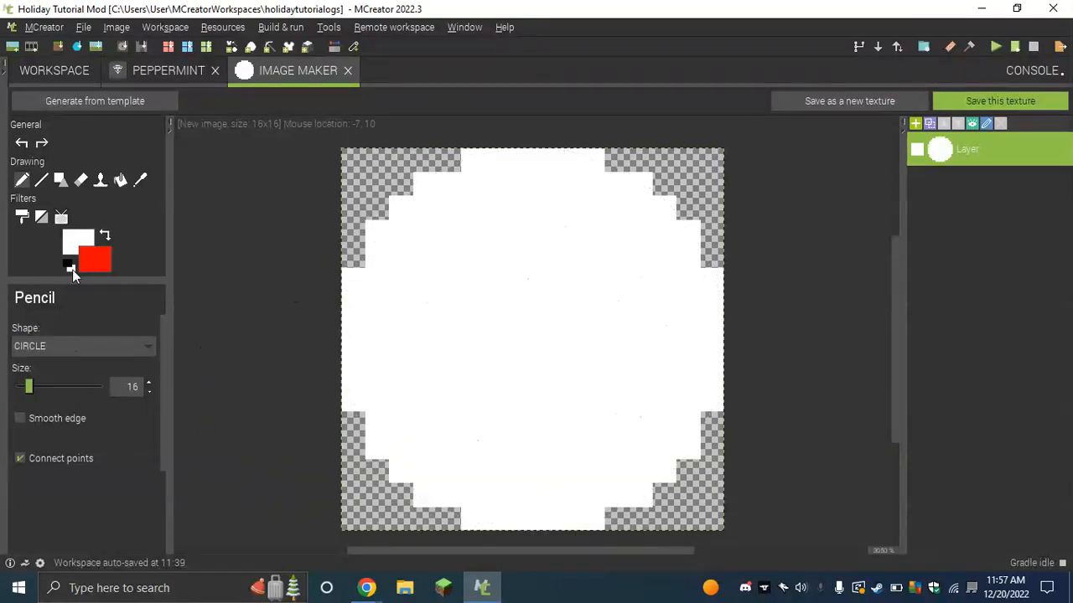
- Make red the foreground color by swapping the two colors, and reset the Pencil to square shape at the smallest size
left_click(106, 235)
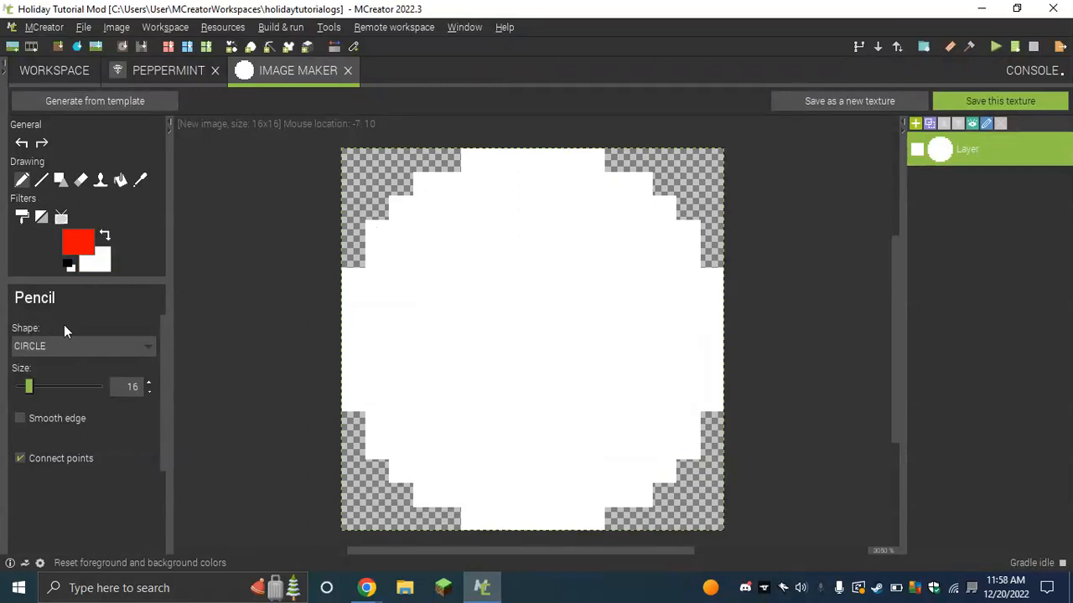
left_click_drag(34, 383, 3, 387)
left_click(38, 345)
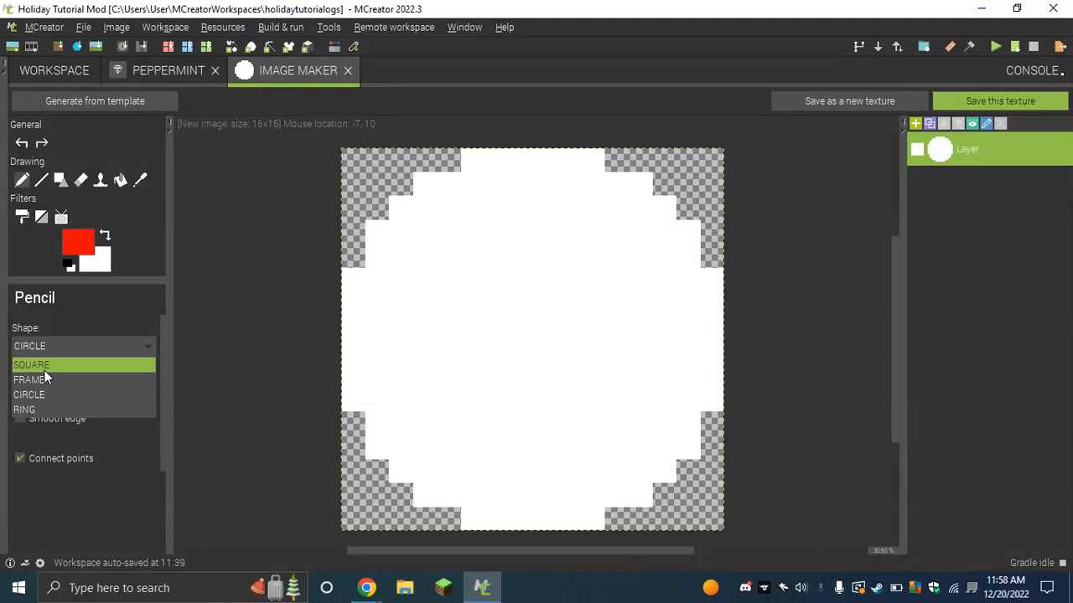
left_click(44, 367)
- Select the Eraser and show its brush shape choices
left_click(80, 180)
left_click(50, 345)
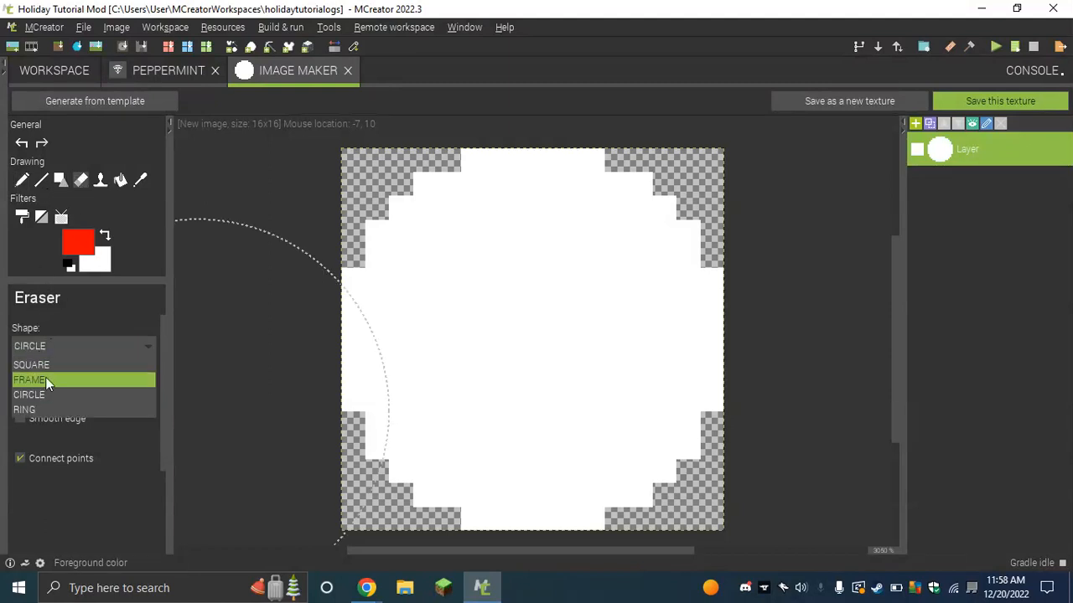
- Set the brush to a SQUARE shape of size 1 and switch to the Pencil tool
left_click(45, 373)
left_click_drag(29, 387, 10, 388)
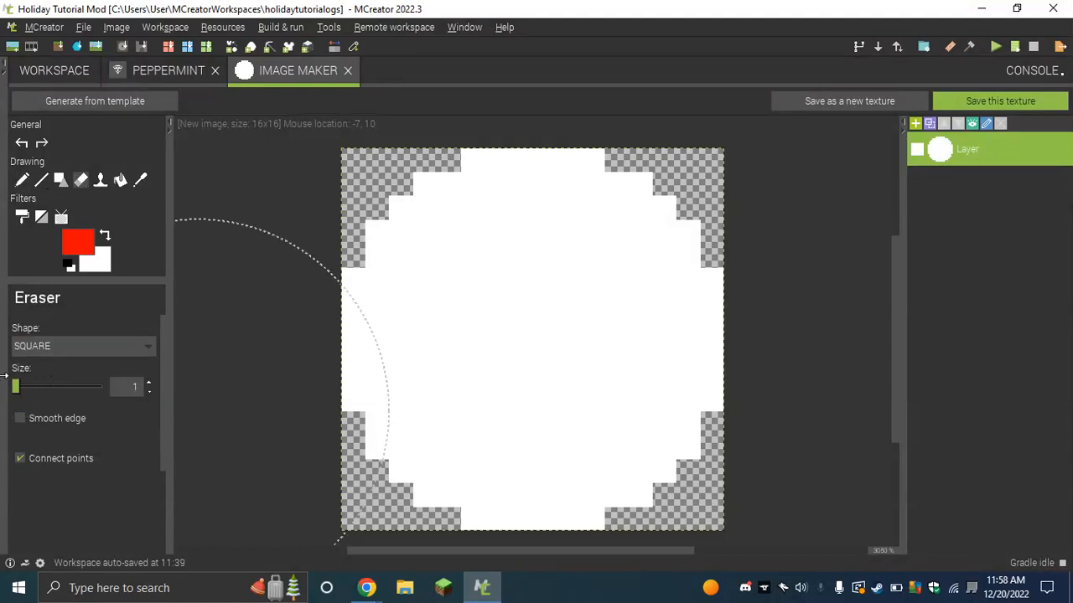
left_click(22, 181)
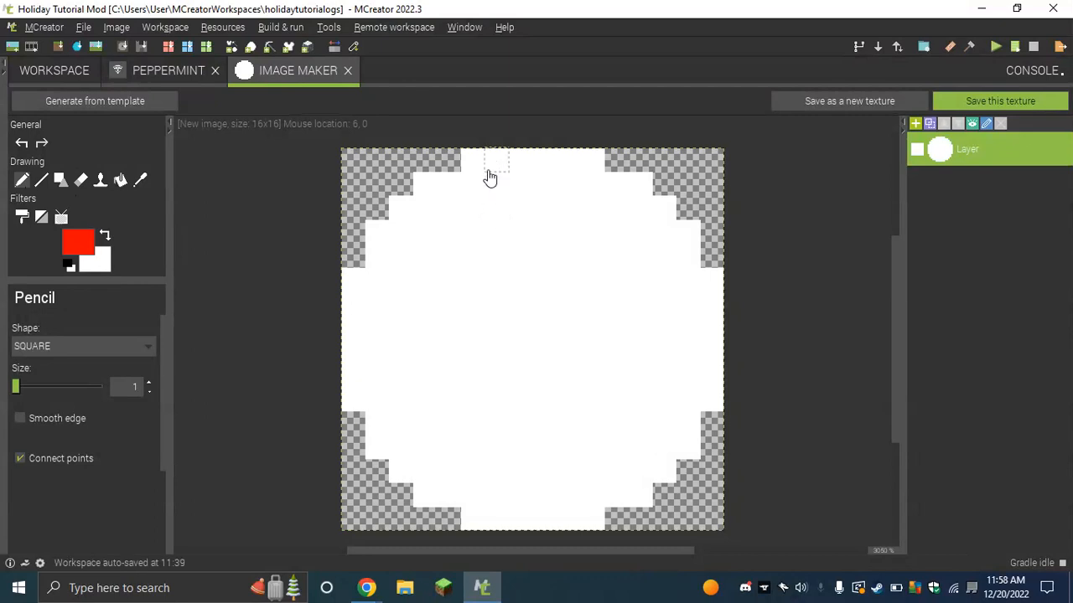
- Look at the peppermint candy reference images in Chrome and return to the texture in MCreator
mouse_move(367, 588)
left_click(325, 531)
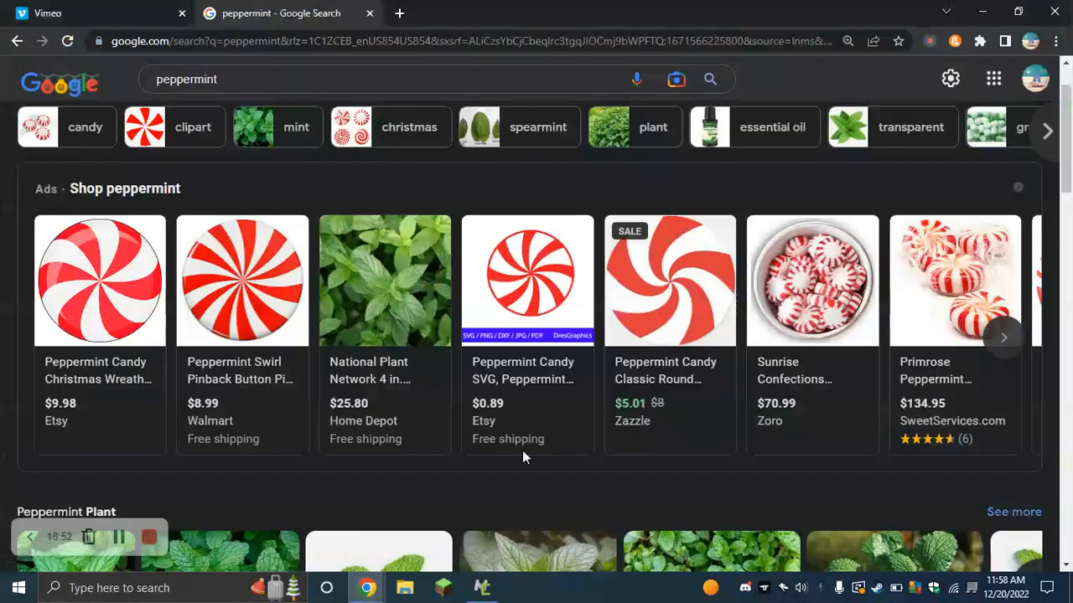
left_click(476, 595)
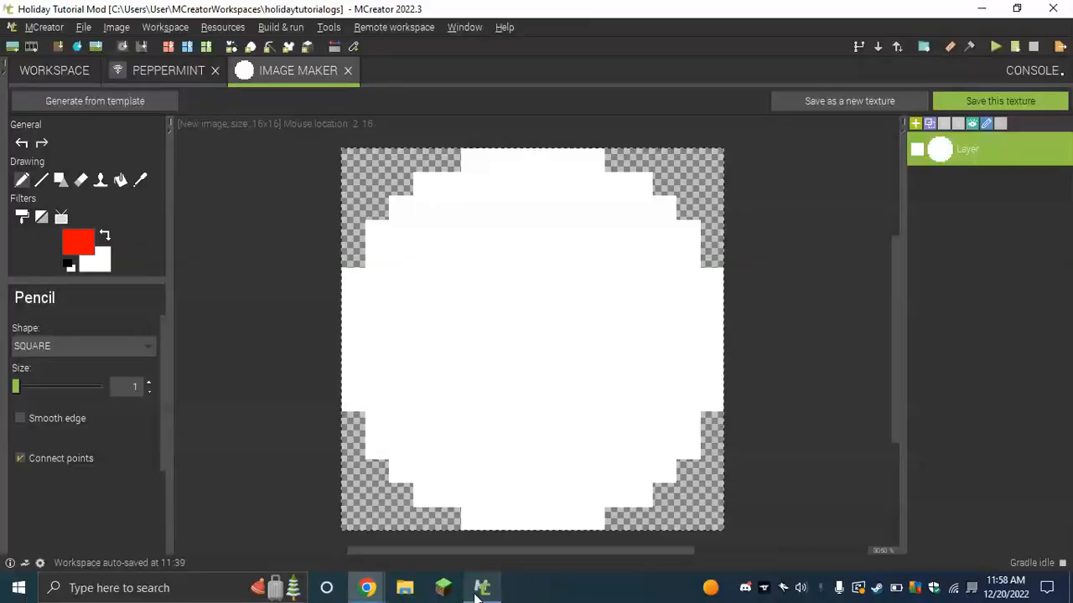
- Paint a short slanted red stripe of three pixels running inward from the middle of the white circle's top edge
left_click(543, 167)
left_click(543, 183)
left_click(525, 209)
left_click(494, 168)
left_click(483, 191)
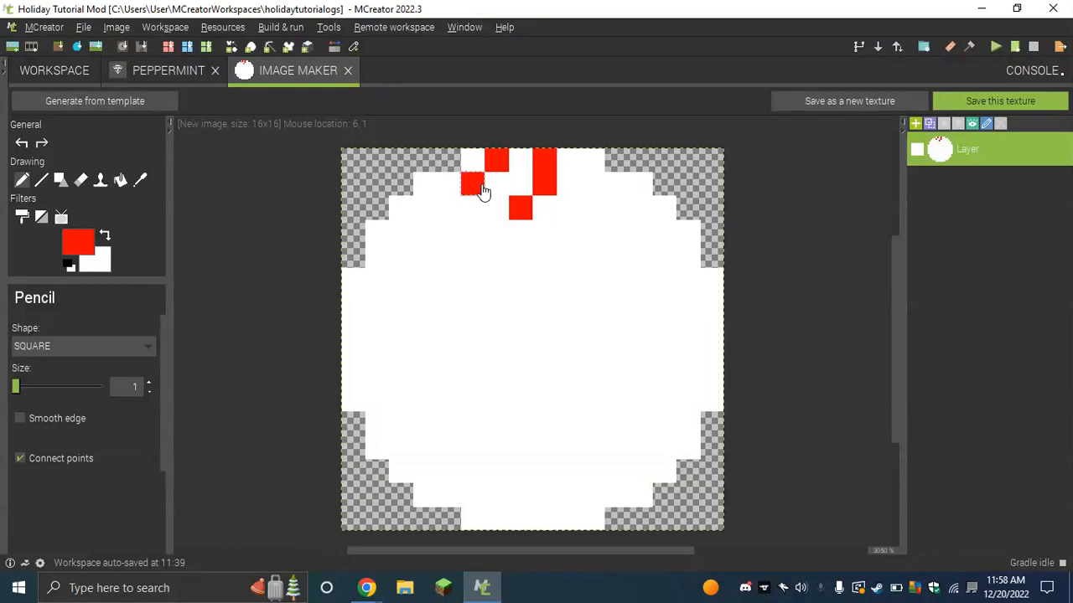
left_click(22, 142)
left_click(22, 143)
- Paint five more short slanted red stripes inward from the circle's edge, from the top-left around and down its left side
mouse_move(477, 166)
left_mouse_down()
mouse_move(469, 201)
mouse_move(450, 215)
left_mouse_up()
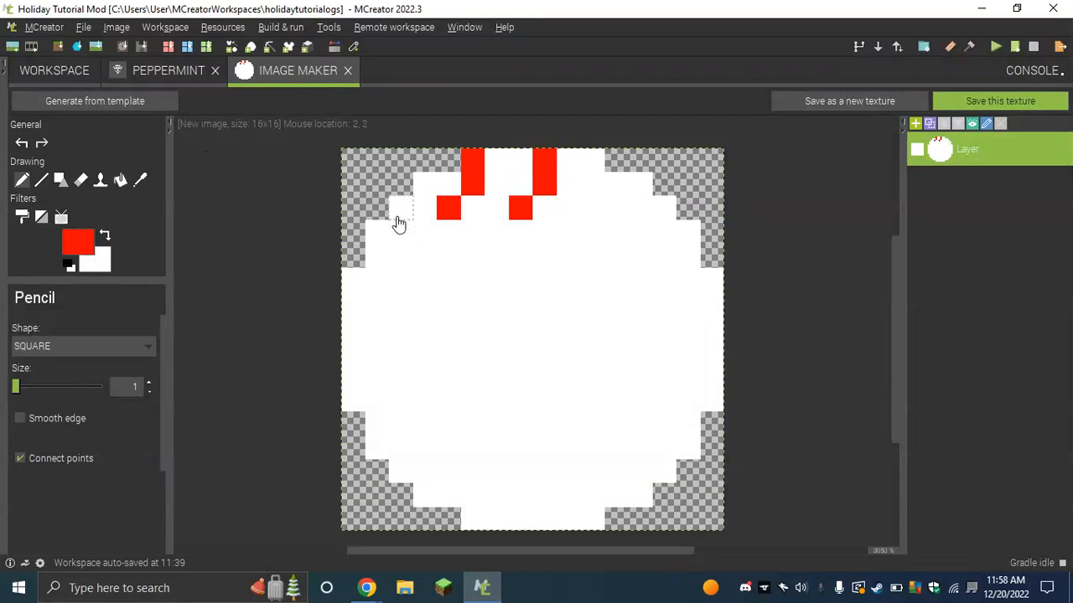
left_click_drag(383, 240, 423, 255)
mouse_move(355, 293)
left_mouse_down()
mouse_move(390, 299)
mouse_move(388, 313)
left_mouse_up()
left_click_drag(357, 354, 399, 378)
left_click(376, 426)
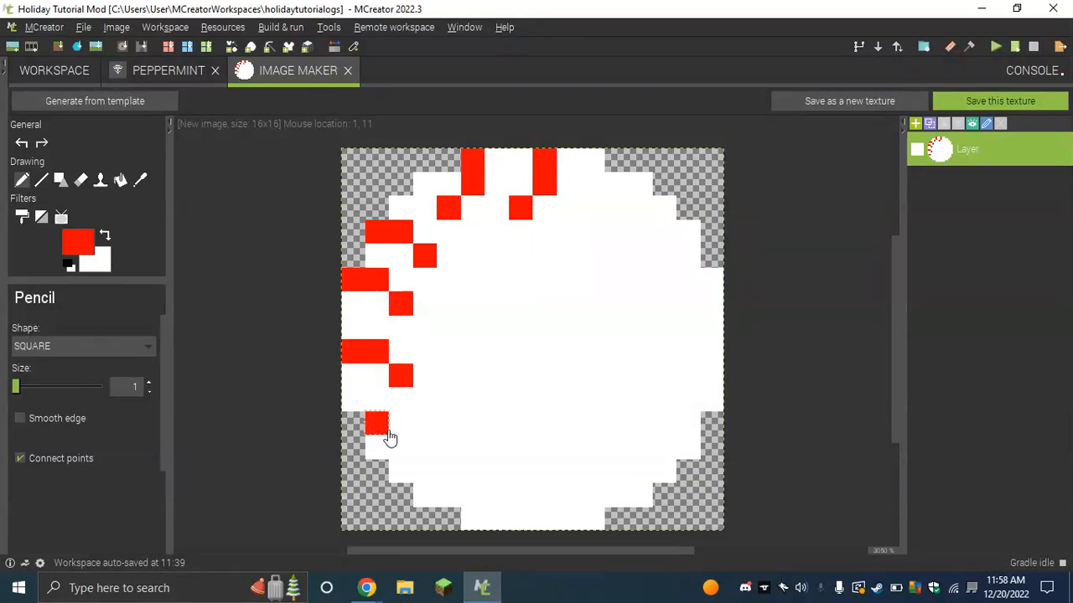
left_click(400, 428)
left_click(419, 446)
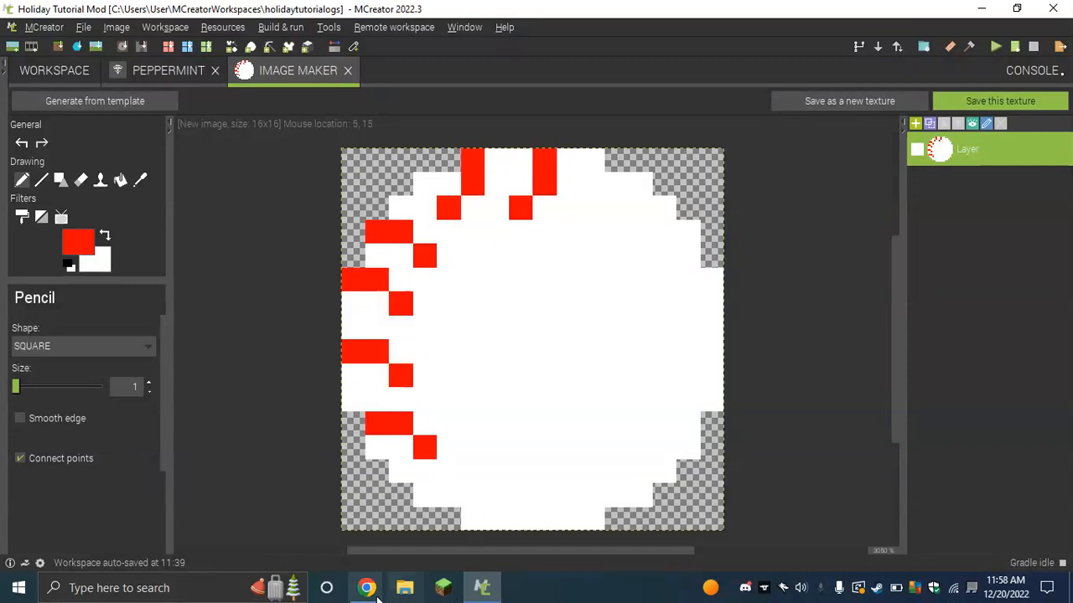
- Check the peppermint candy reference images in Chrome again and return to the texture in MCreator
left_click(367, 588)
left_click(330, 540)
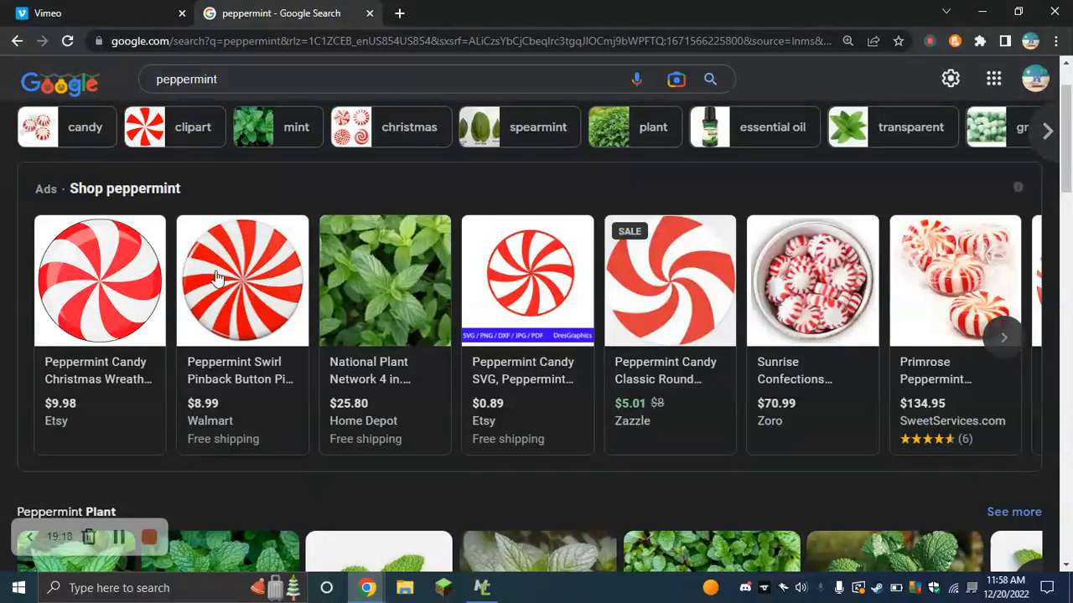
mouse_move(115, 557)
left_click(119, 537)
left_click(118, 537)
left_click(481, 587)
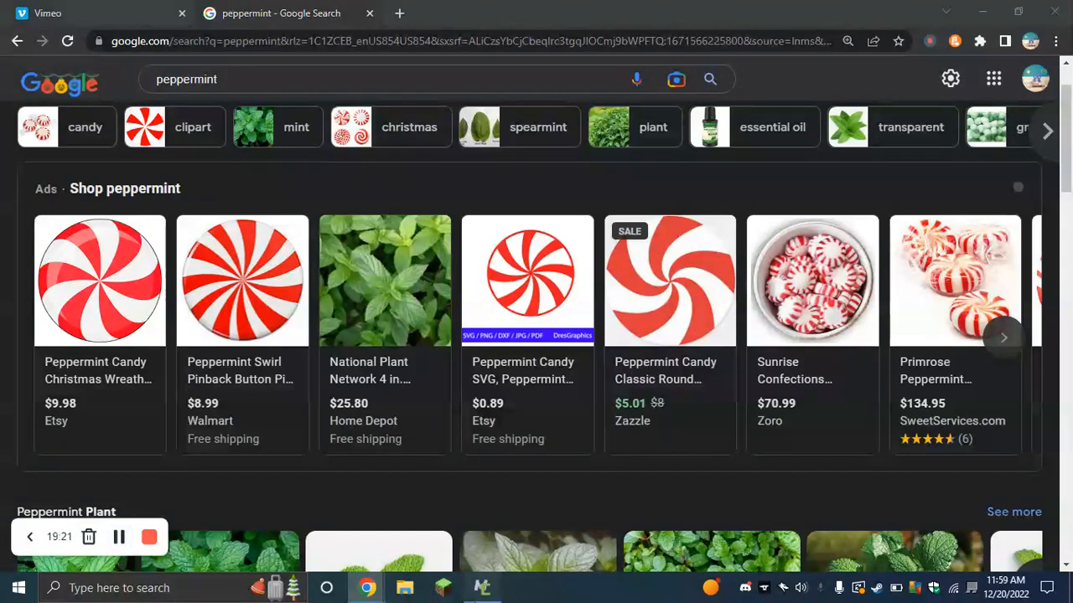
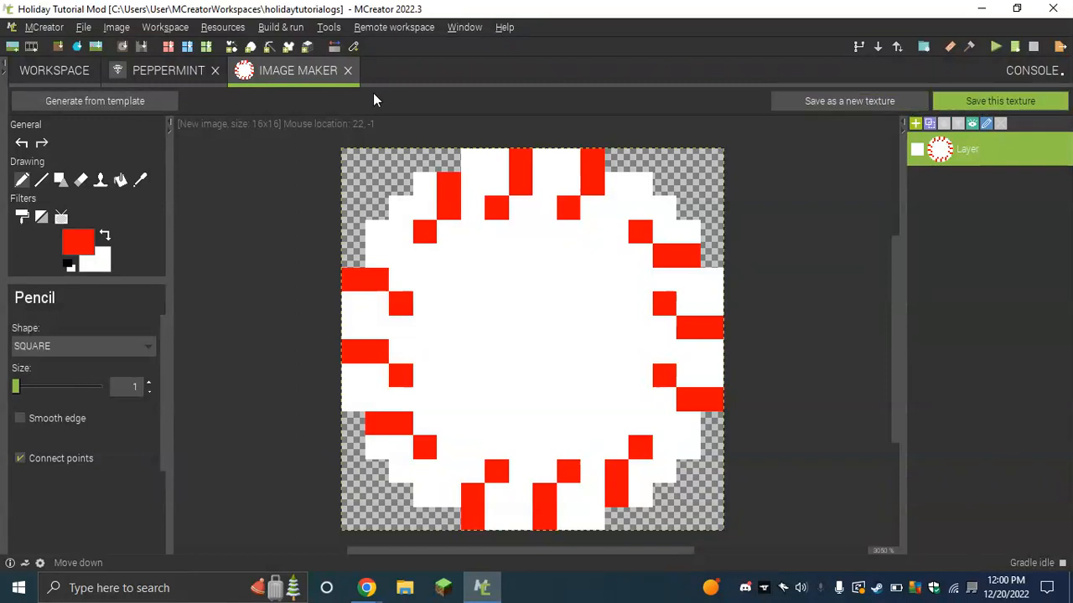
- Save the striped candy drawing as an Item texture named pepperminttexture
left_click(976, 101)
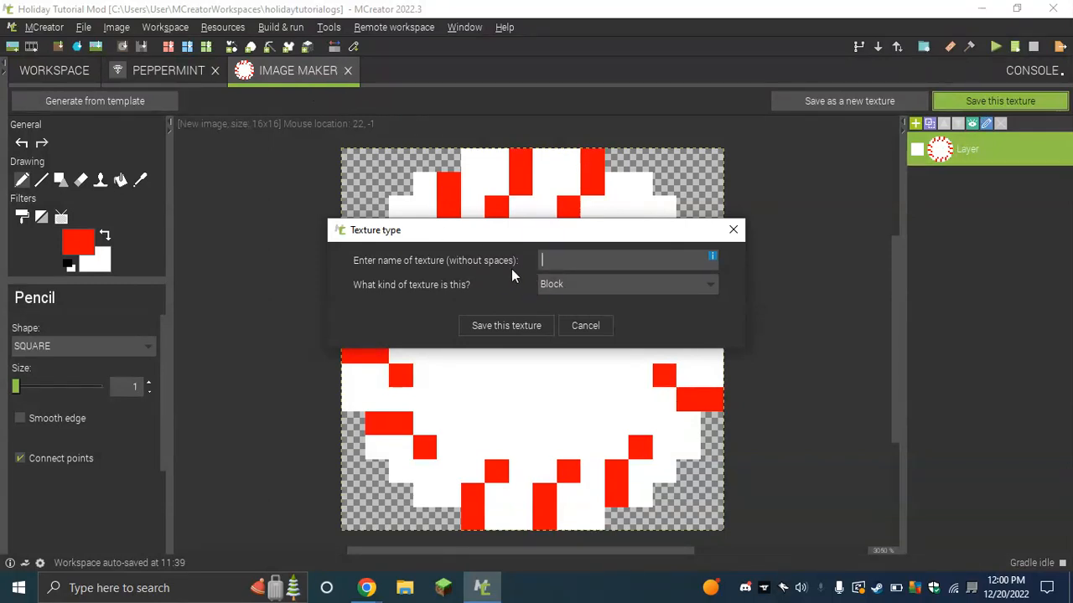
left_click(608, 296)
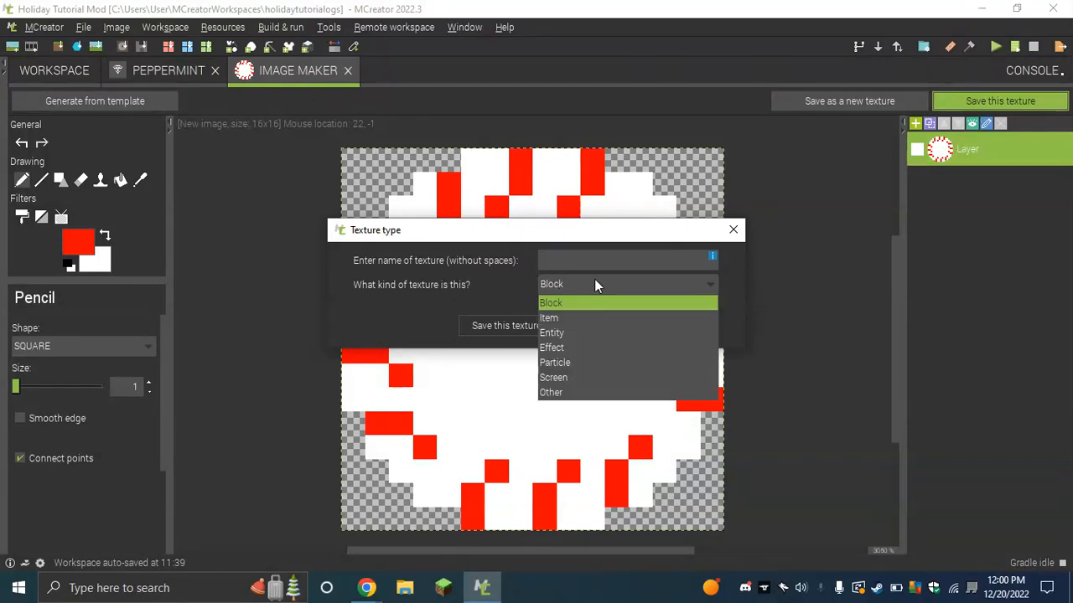
left_click(584, 316)
left_click(585, 266)
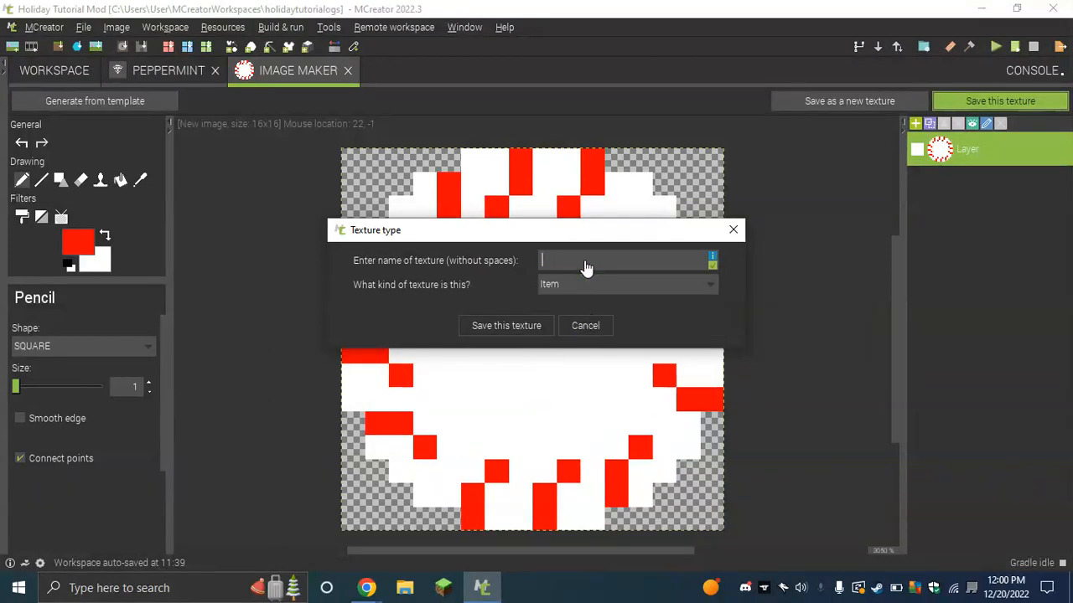
type("pepperminttexture")
left_click(529, 327)
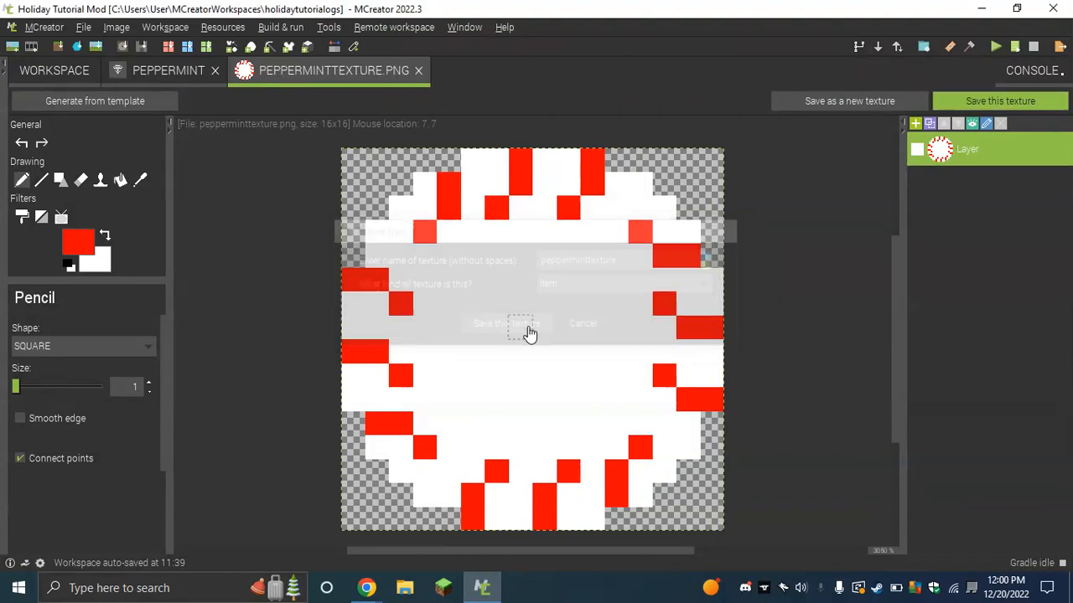
left_click(977, 103)
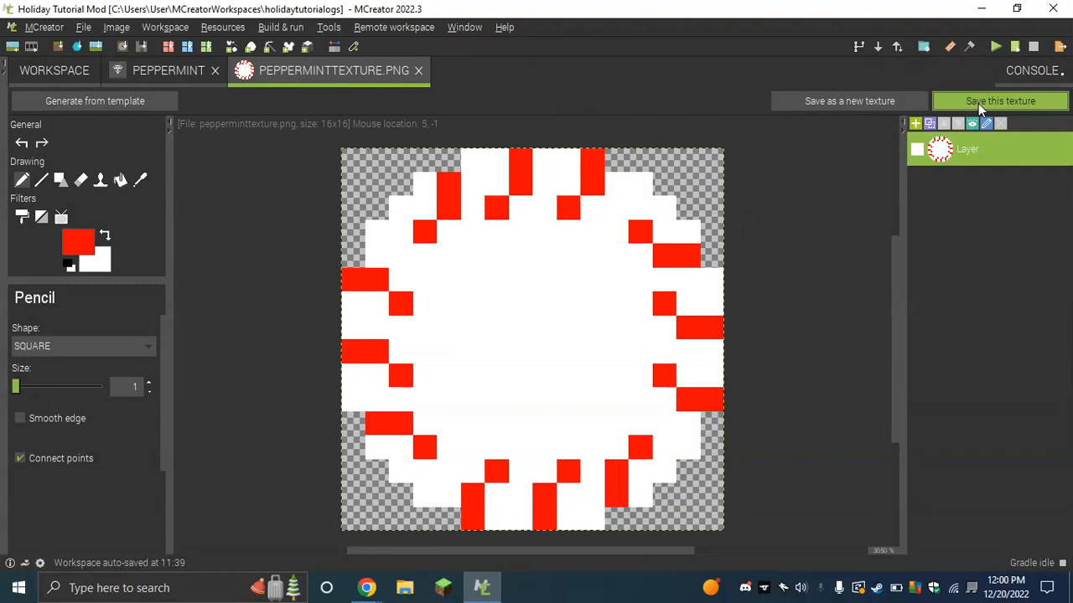
left_click(899, 105)
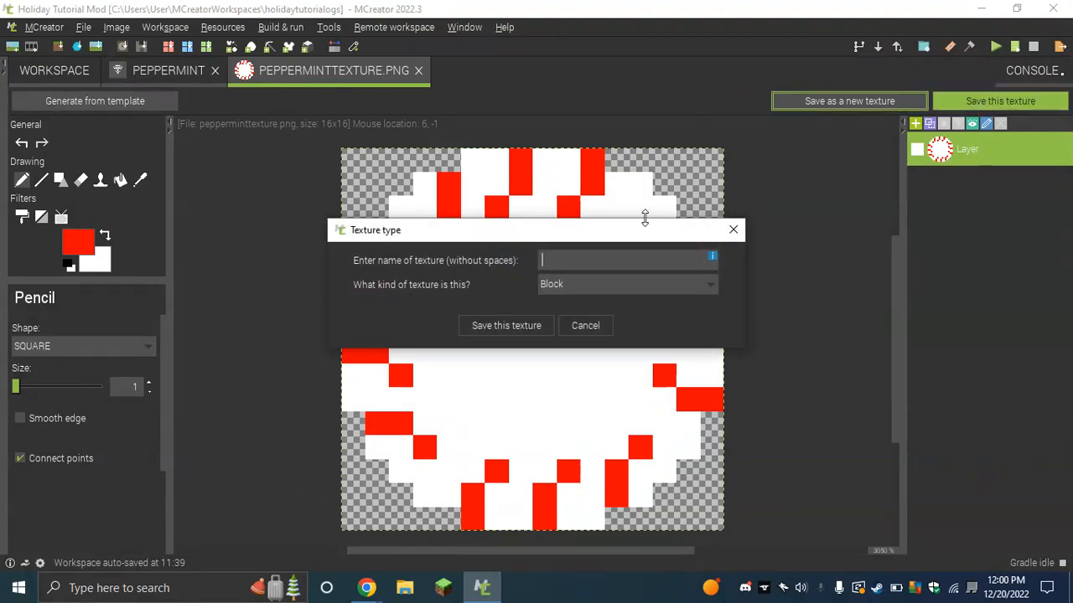
left_click(734, 232)
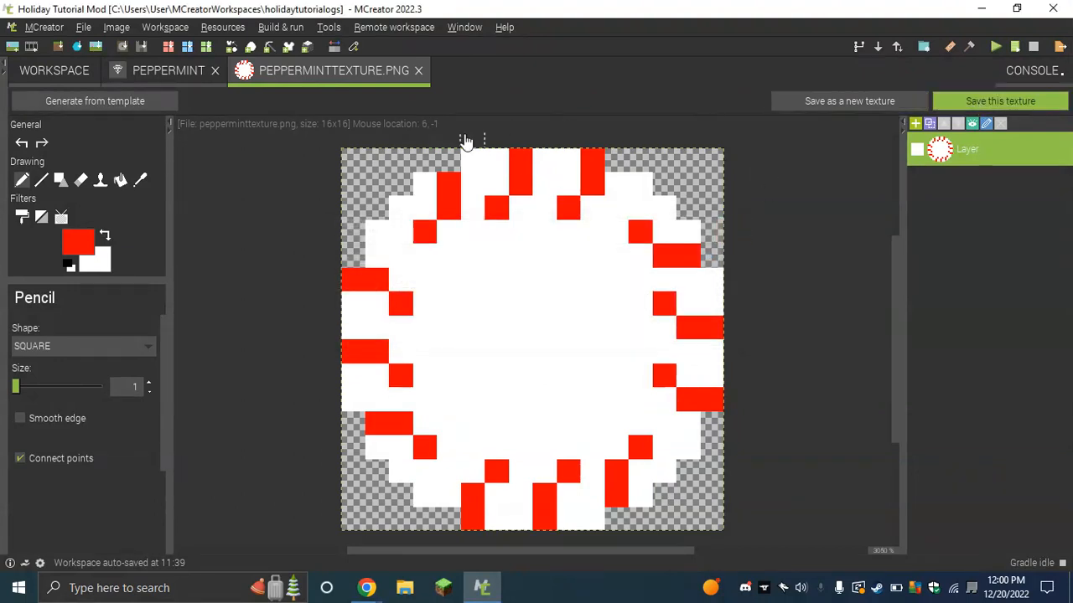
- Close the finished texture image and assign the peppermint texture to the Peppermint item
left_click(418, 71)
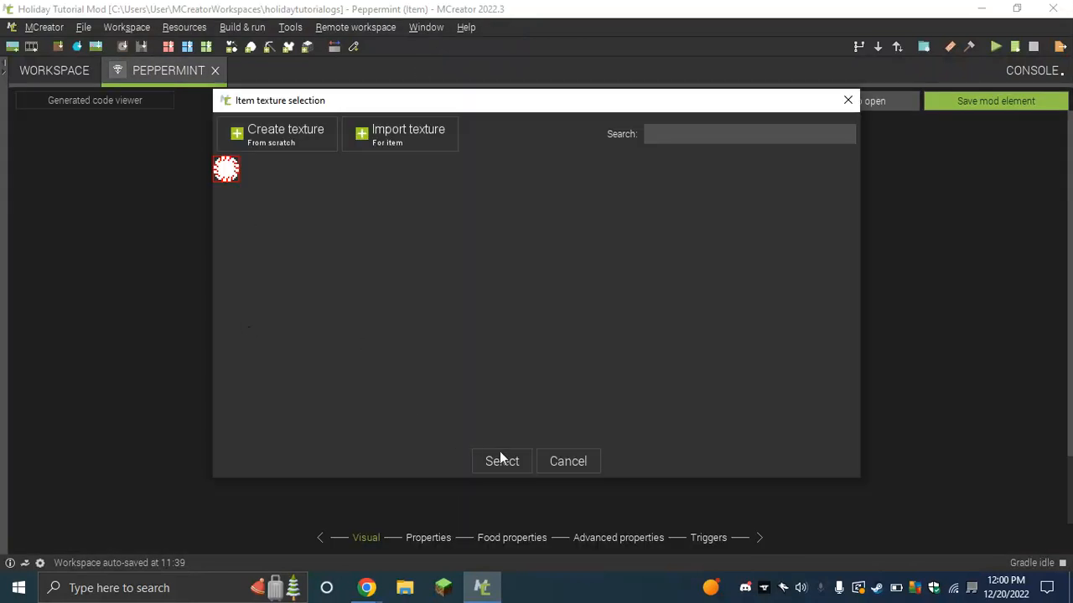
left_click(501, 460)
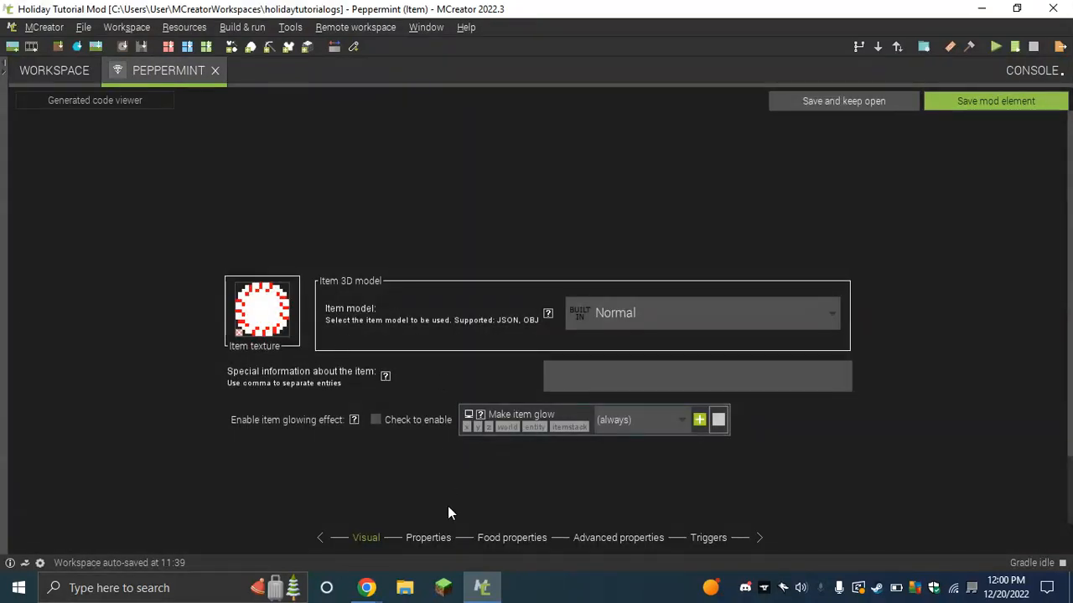
- Set the Peppermint item's creative inventory tab to FOOD and look over its remaining general properties
left_click(426, 537)
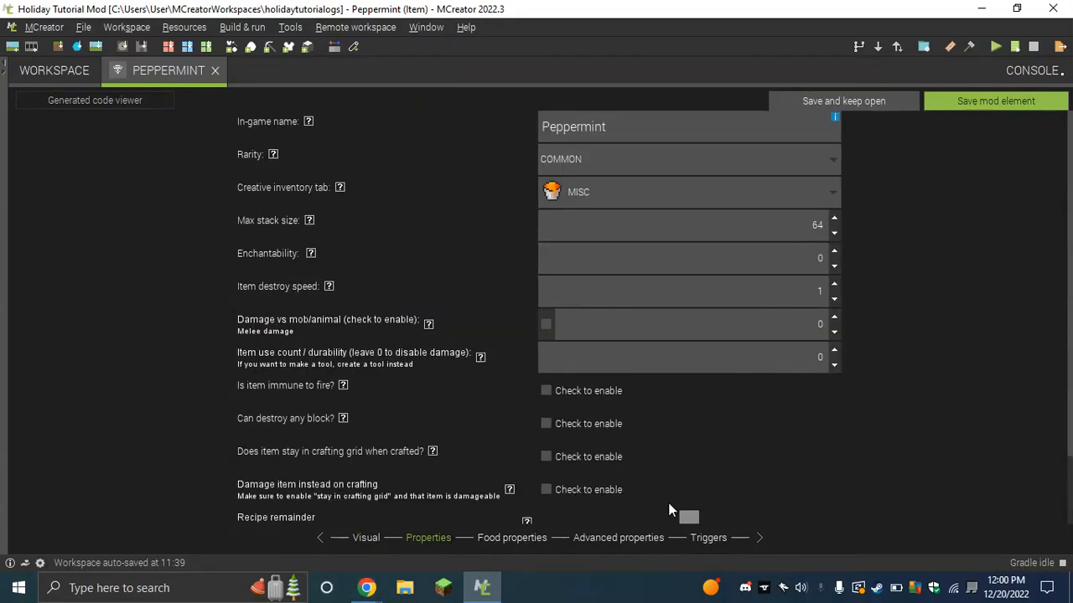
left_click(595, 161)
left_click(592, 182)
left_click(591, 186)
left_click(609, 349)
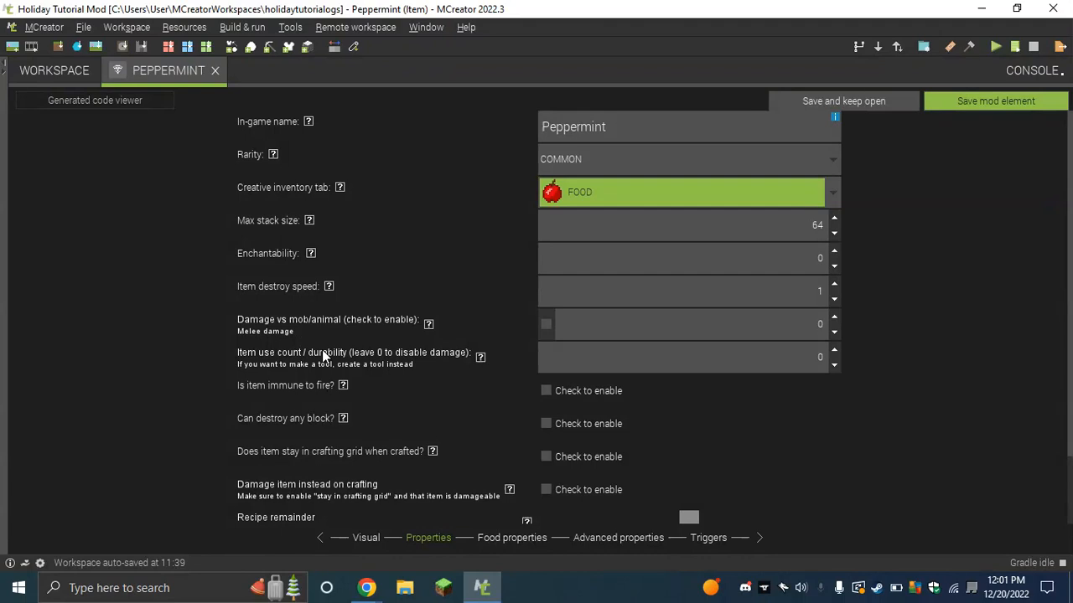
scroll(336, 405, "down", 2)
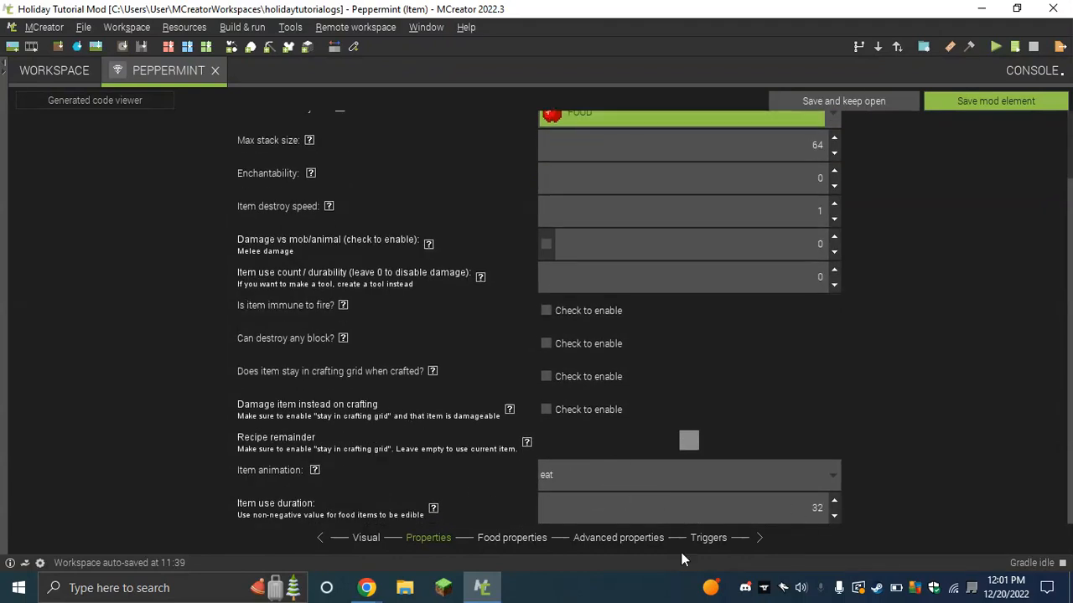
- In the item's food properties, set the nutritional value to 2 and lower the saturation by two increments
left_click(505, 543)
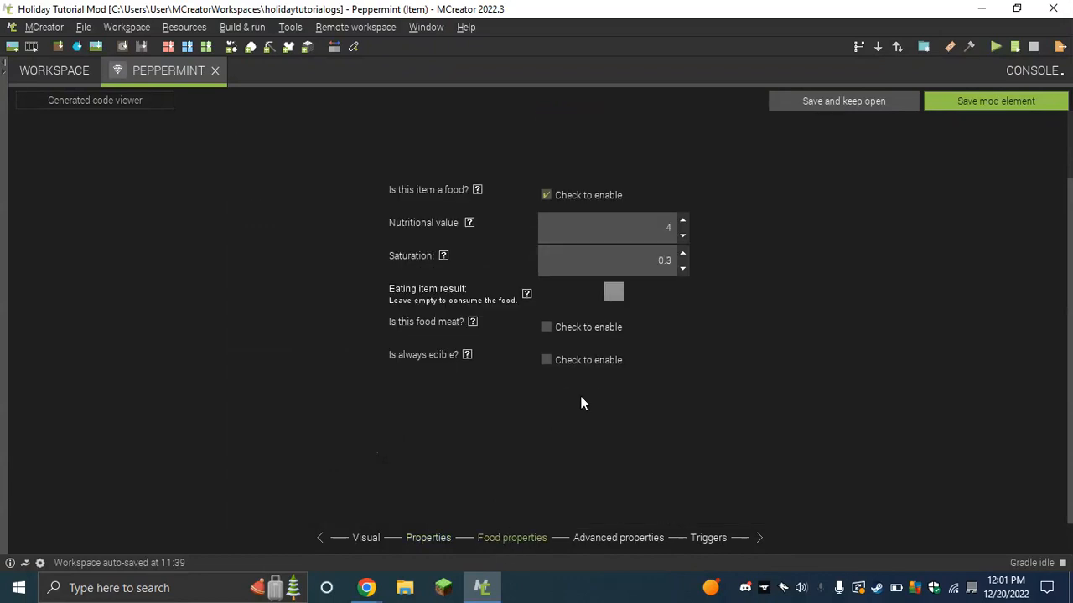
mouse_move(471, 225)
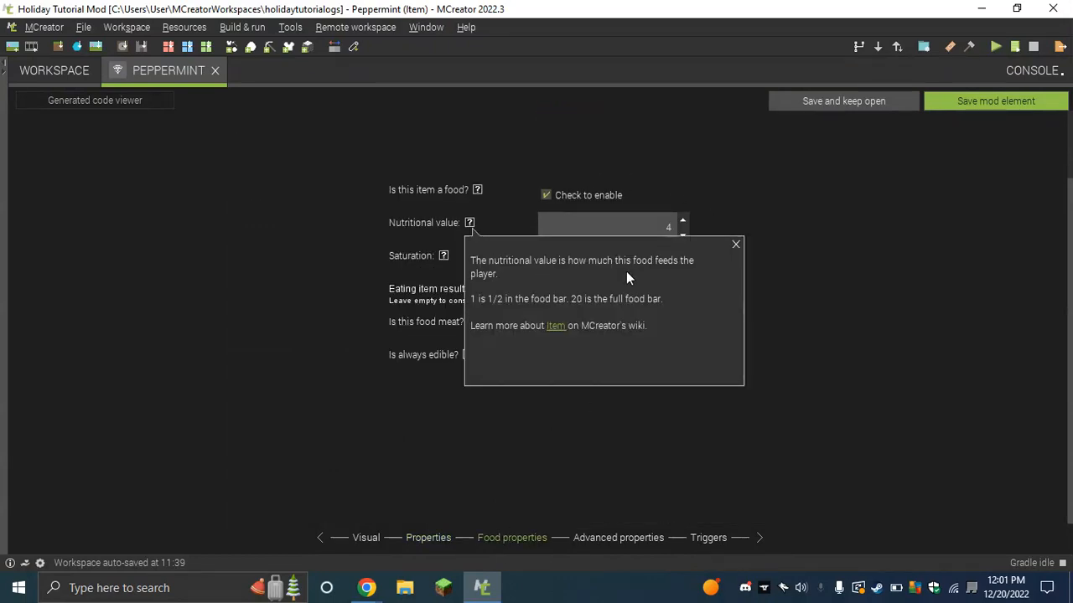
left_click(737, 244)
left_click_drag(662, 227, 752, 230)
type("1")
key("BackSpace")
type("2")
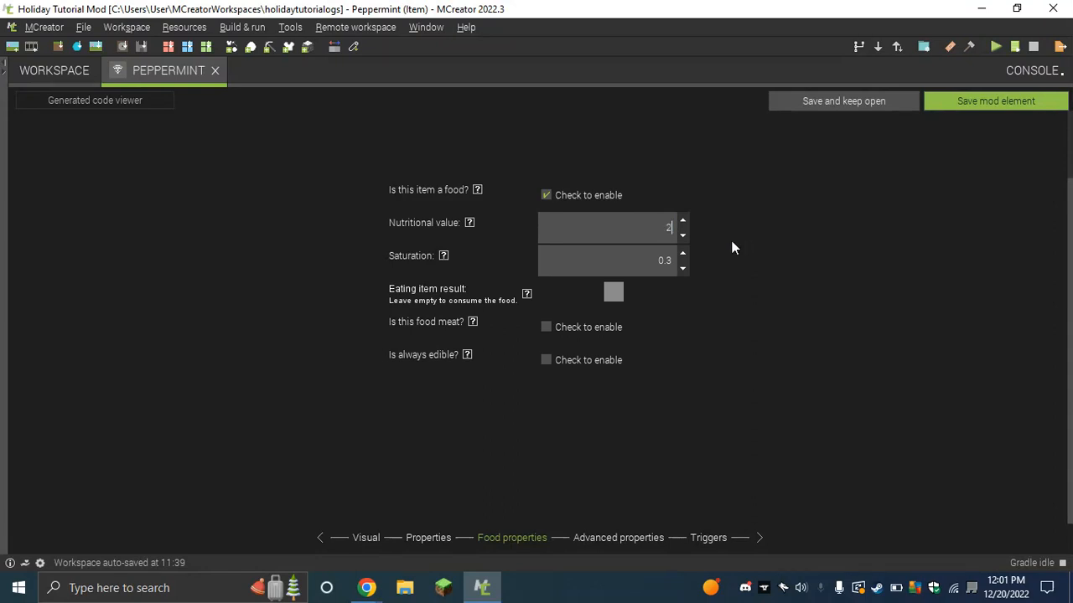
left_click(683, 269)
left_click(683, 269)
- Review the item's advanced properties and triggers, and save the Peppermint mod element
left_click(598, 540)
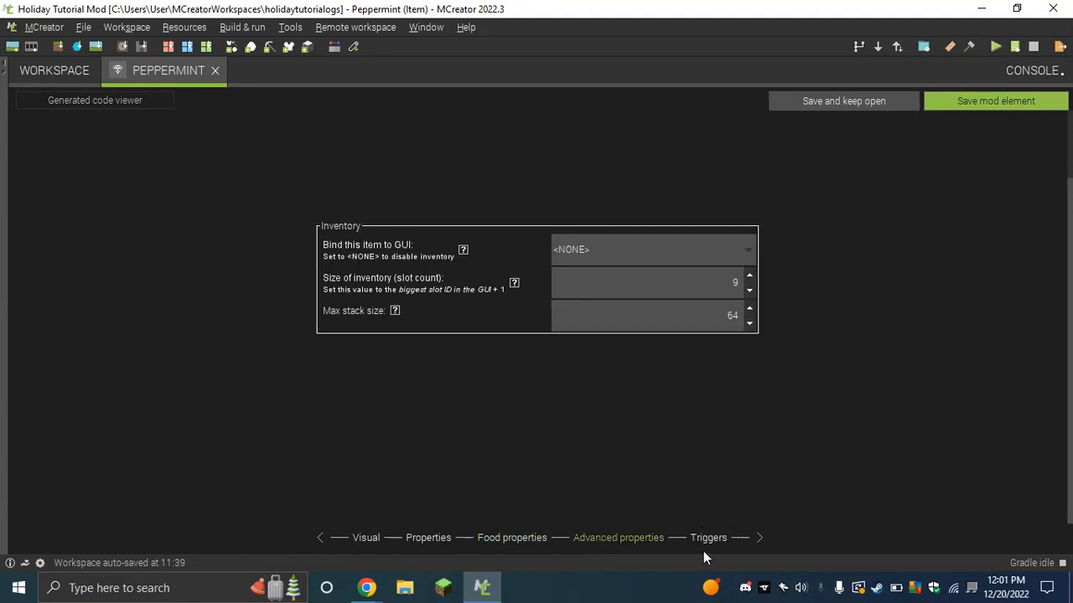
left_click(705, 541)
left_click(1017, 108)
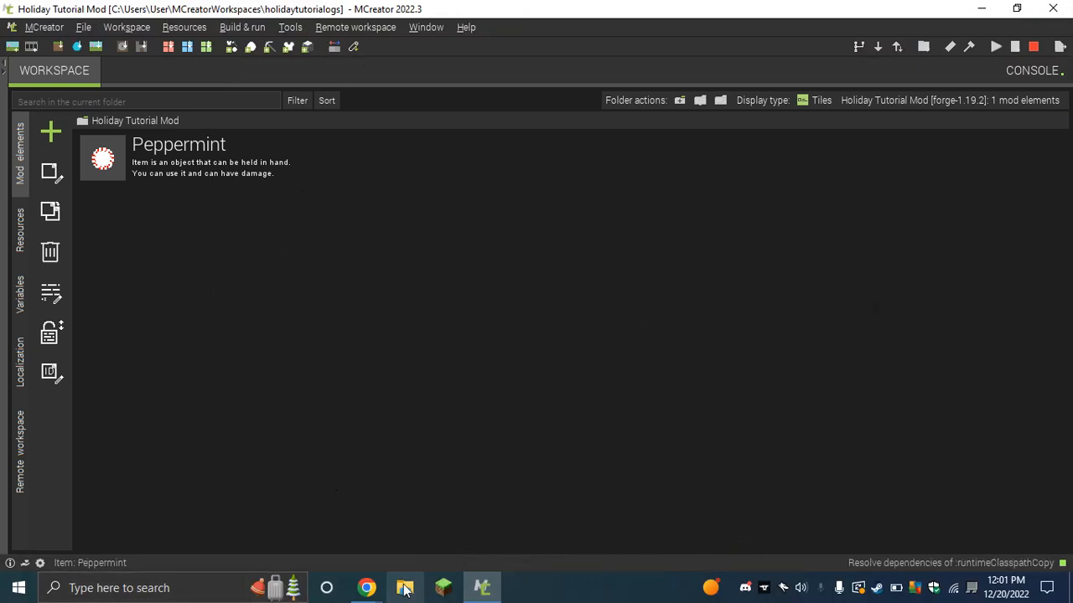
left_click(291, 329)
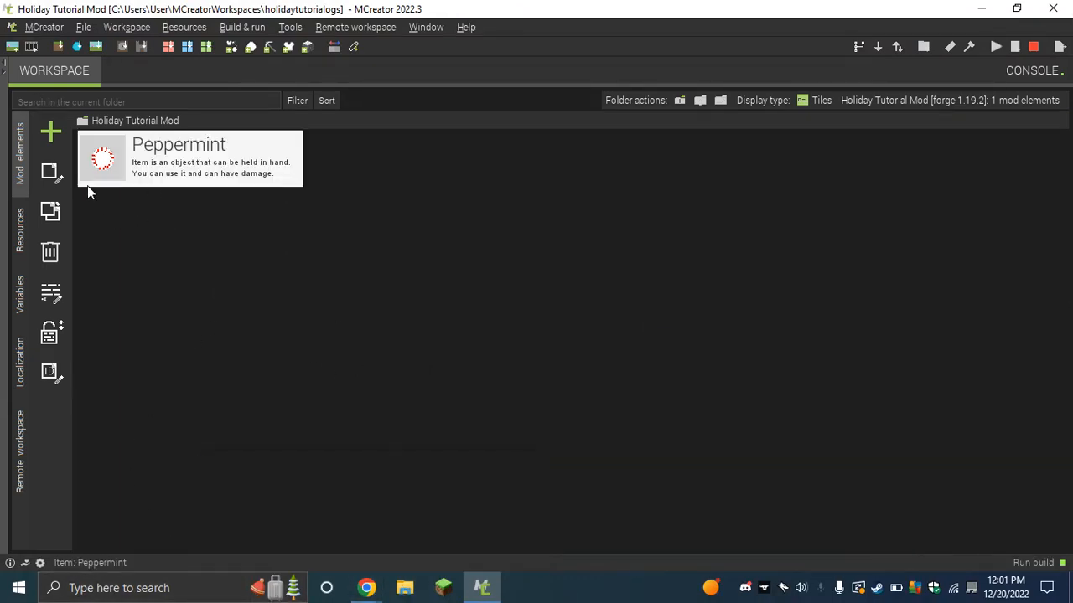
left_click(56, 134)
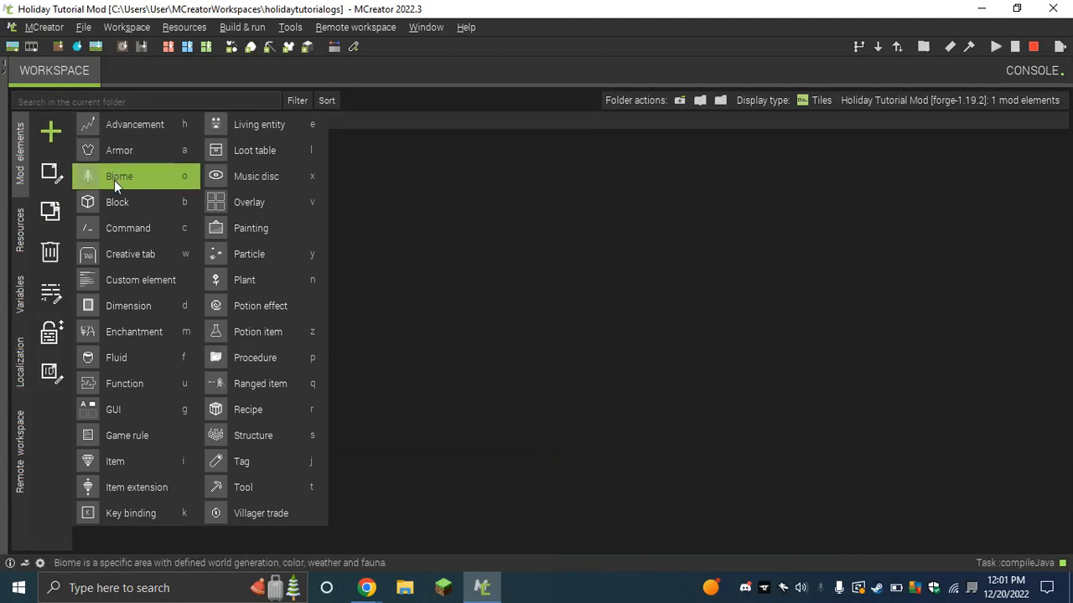
left_click(510, 247)
- Create a new Block mod element named PeppermintOre
left_click(36, 143)
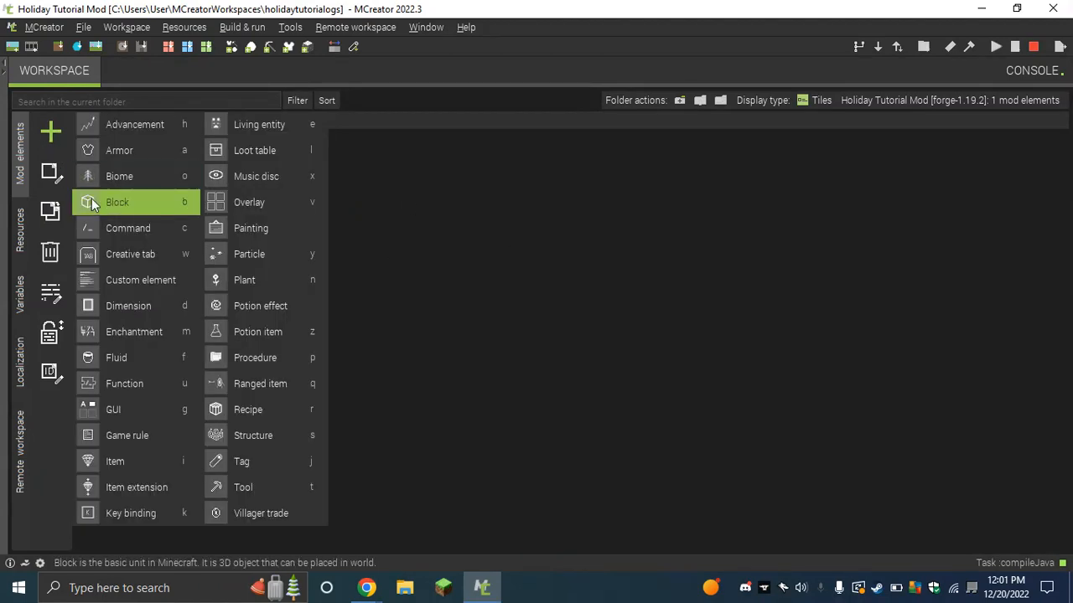
left_click(92, 198)
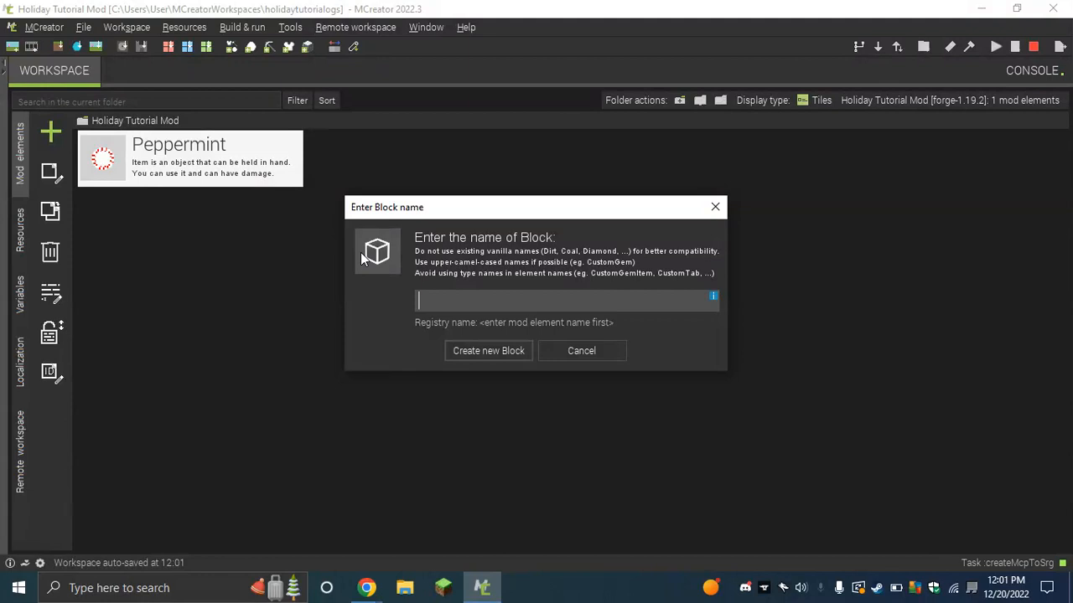
type("Peppe")
key("BackSpace")
key("BackSpace")
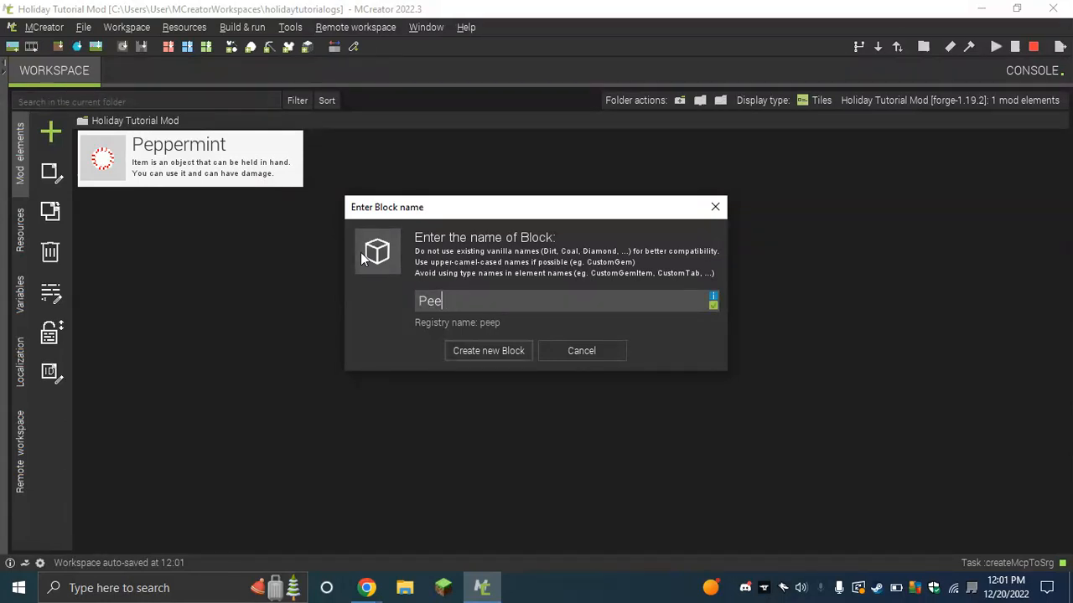
key("BackSpace")
type("ppermi")
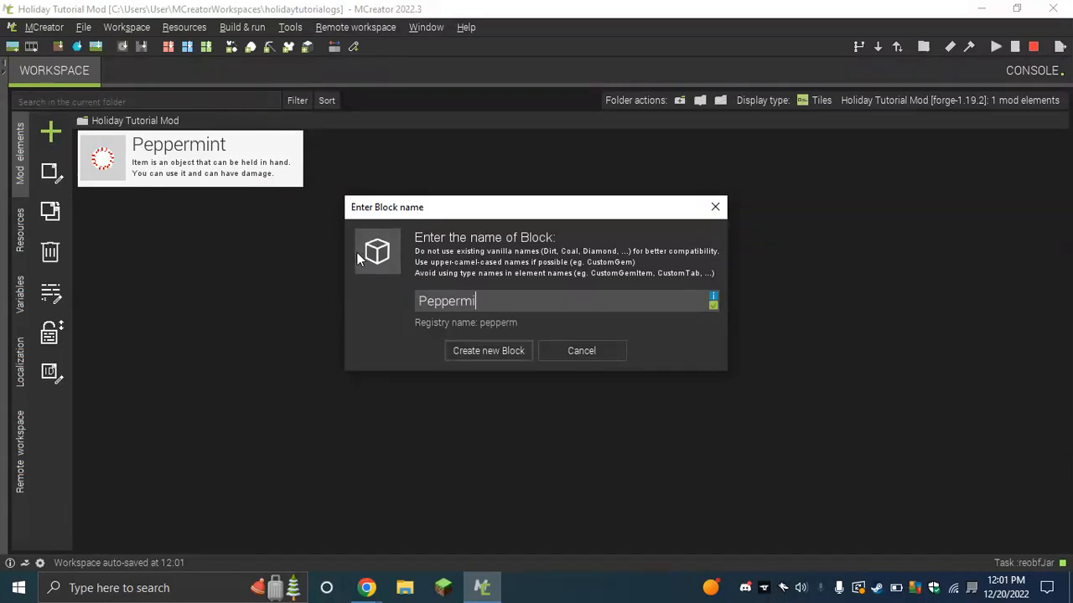
type("ntOre")
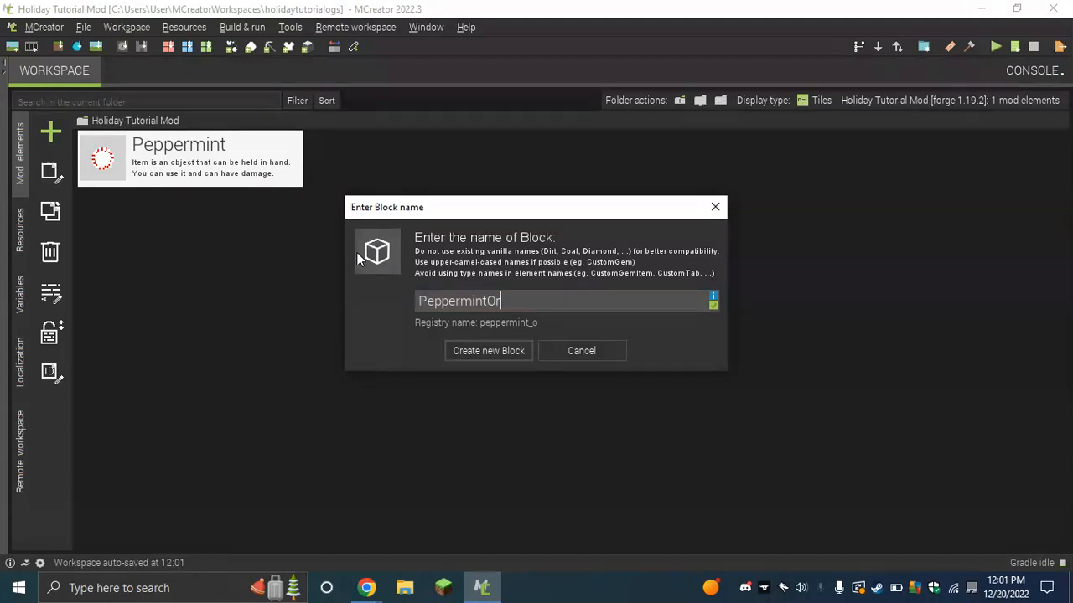
left_click(470, 356)
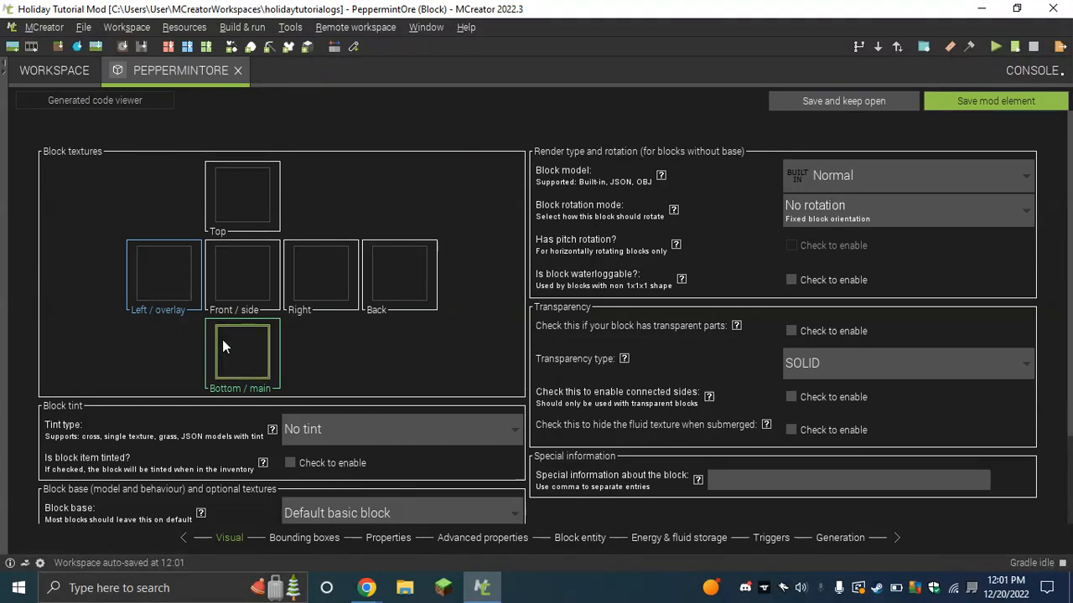
- Try the Single texture, Cross, Crop and Grass block models on the PeppermintOre block, and return the block model to Normal
left_click(824, 179)
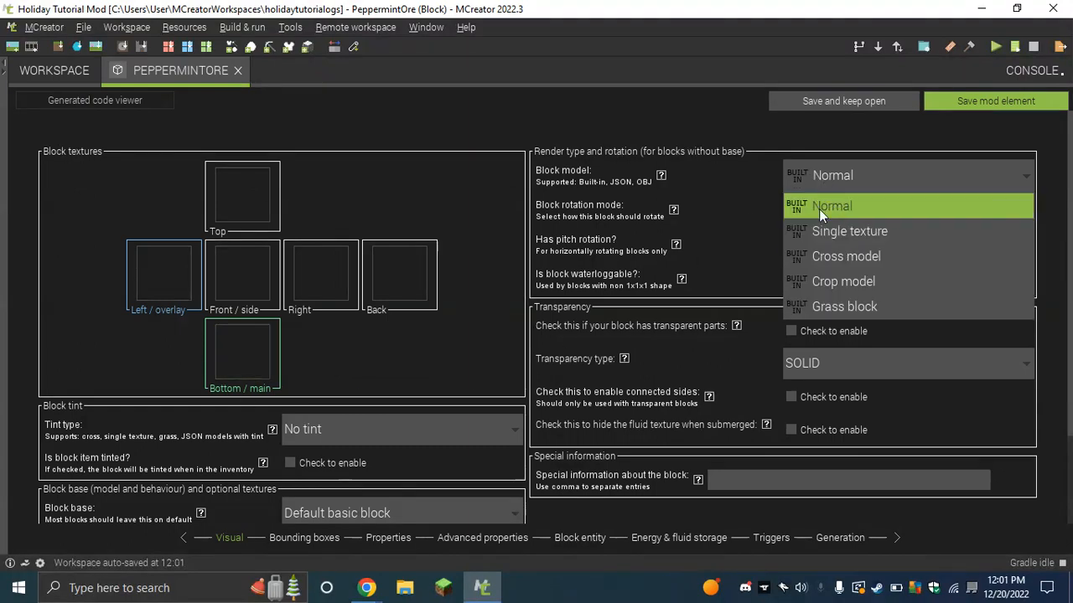
left_click(814, 196)
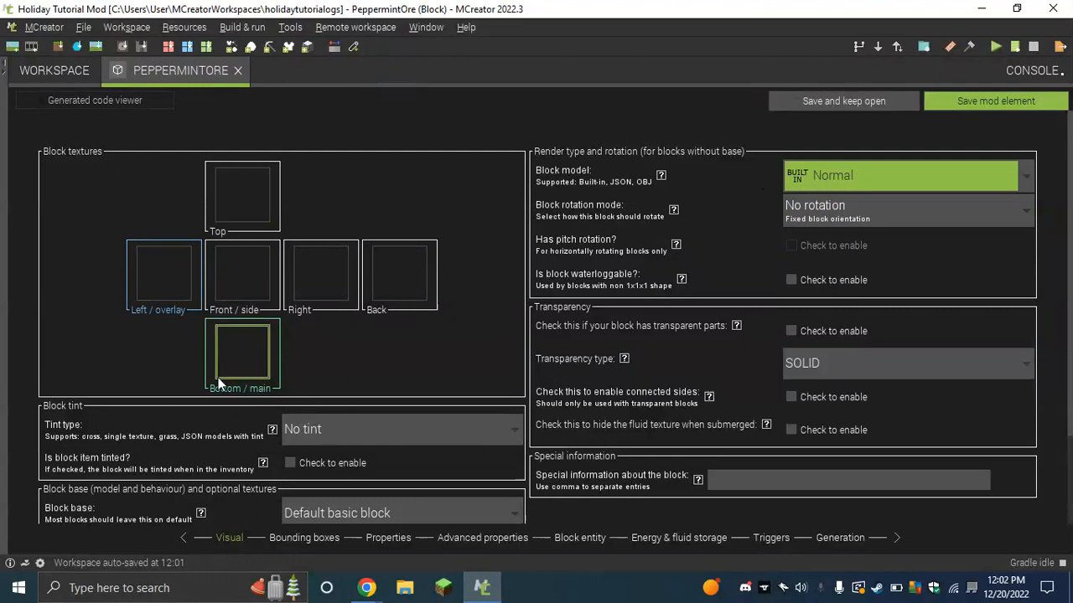
left_click(804, 172)
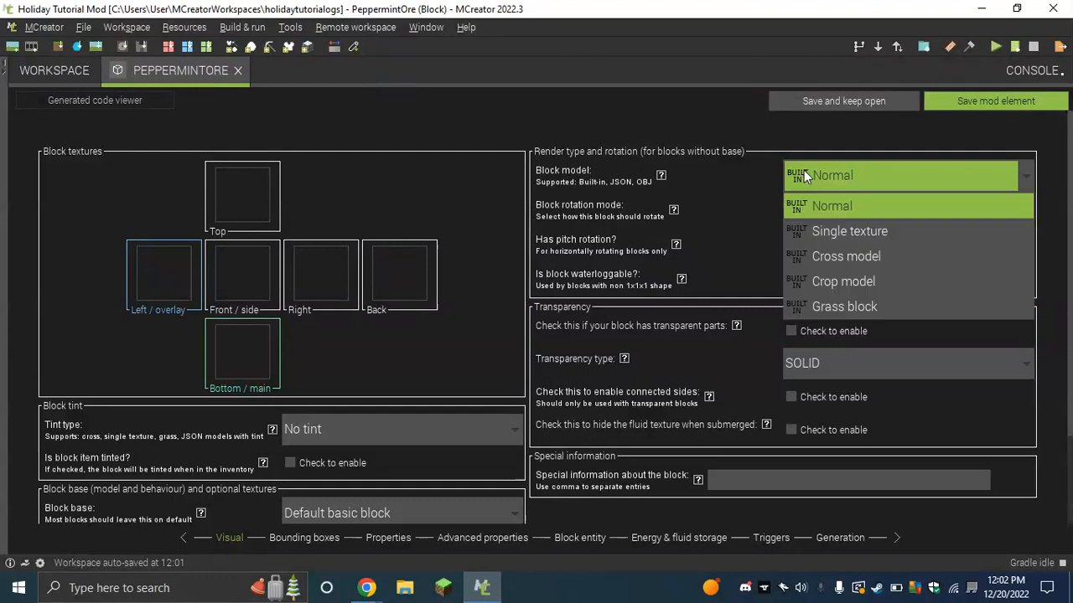
left_click(842, 231)
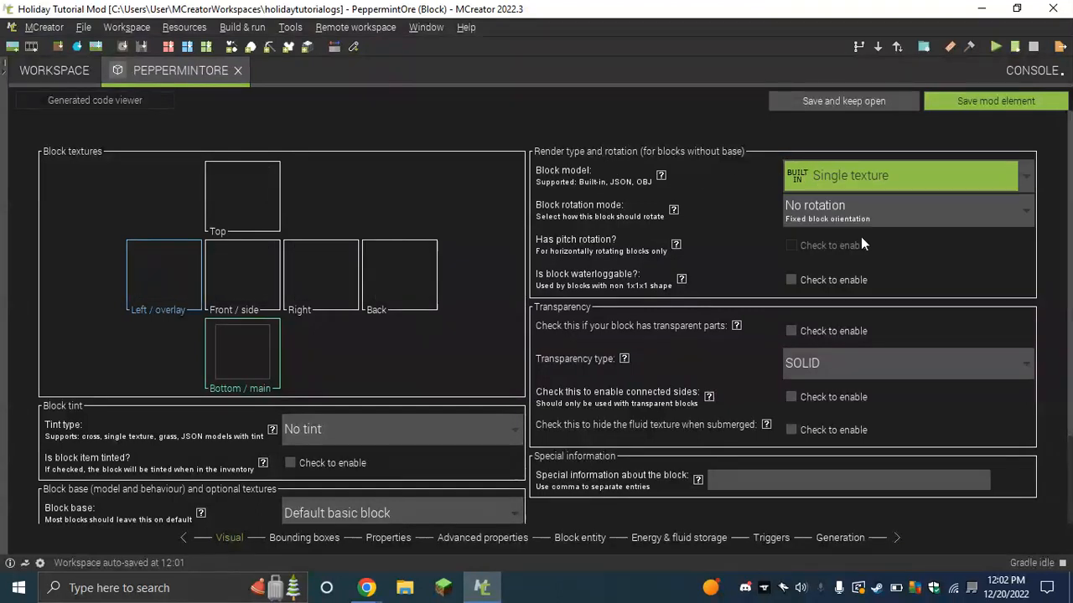
left_click(850, 172)
left_click(845, 256)
left_click(855, 172)
left_click(921, 281)
left_click(908, 178)
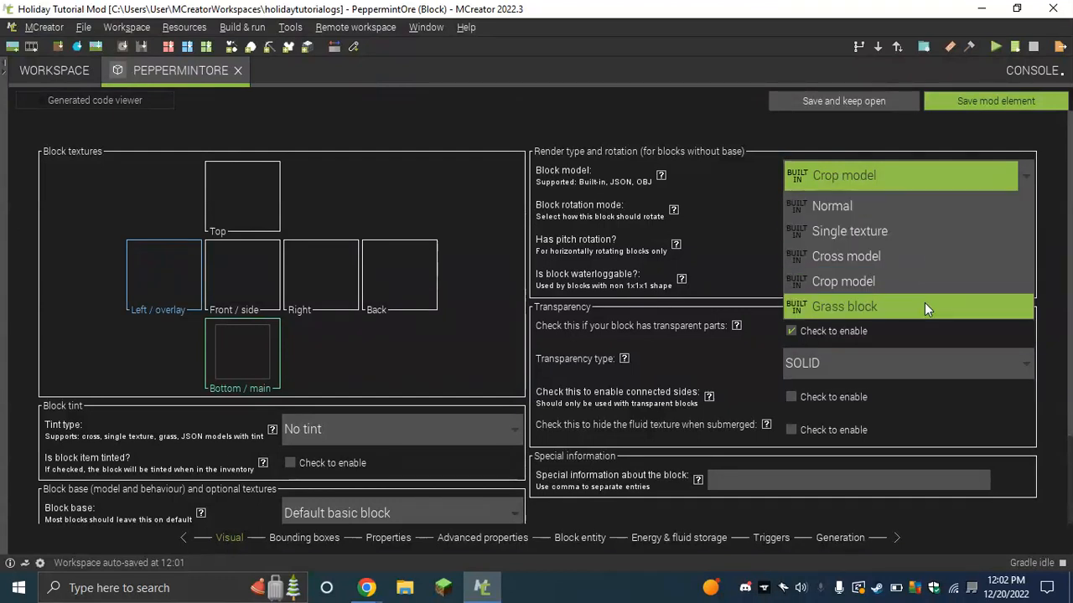
left_click(924, 306)
left_click(930, 175)
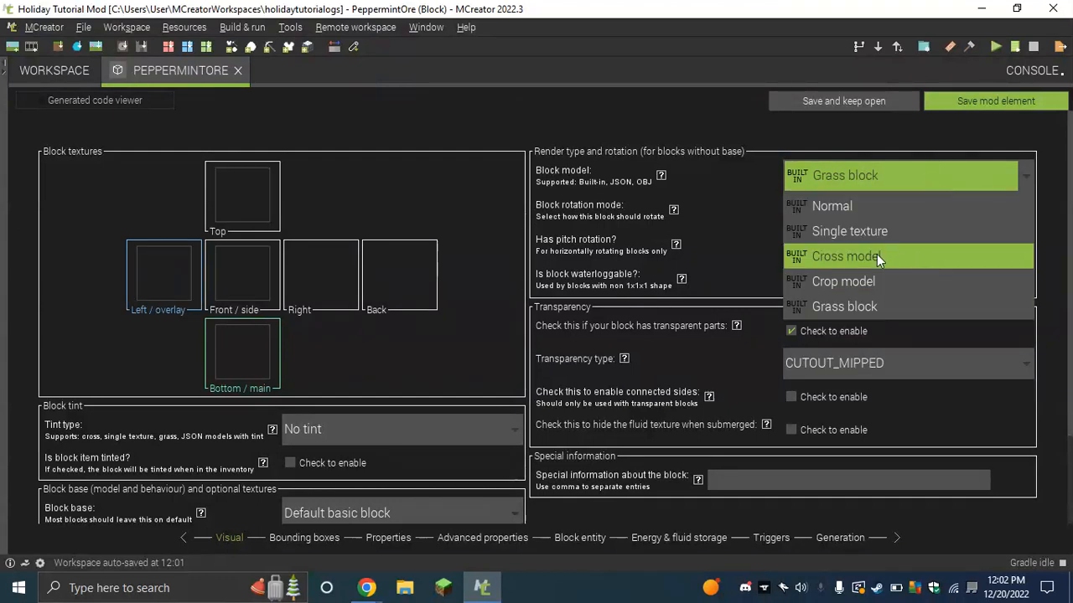
left_click(846, 205)
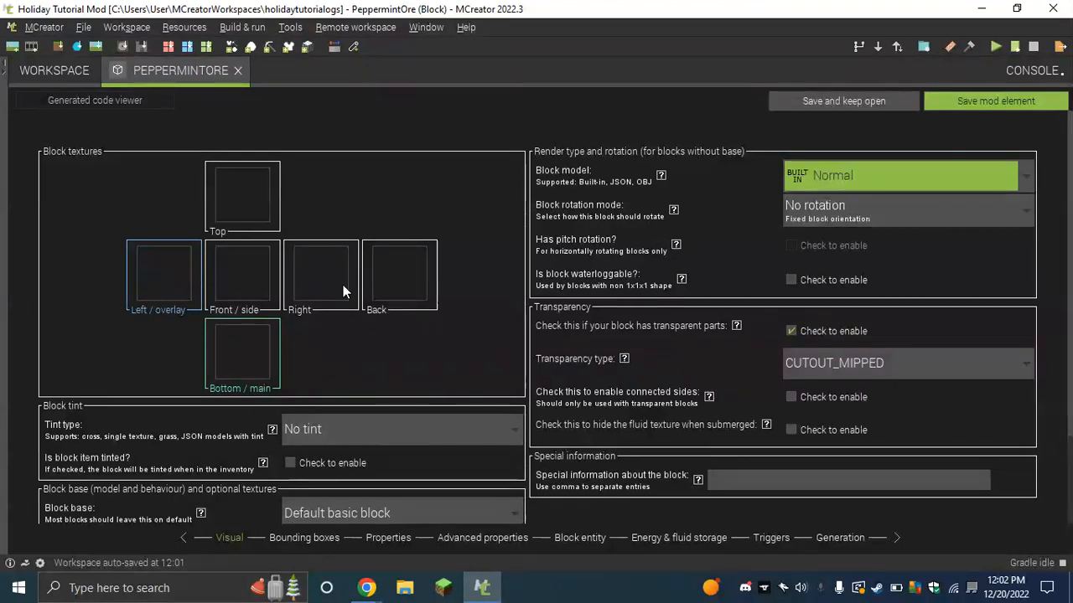
- Compare the texture slots of the Single texture, Cross, Crop and Grass block models again, and set the block model back to Normal
left_click(874, 174)
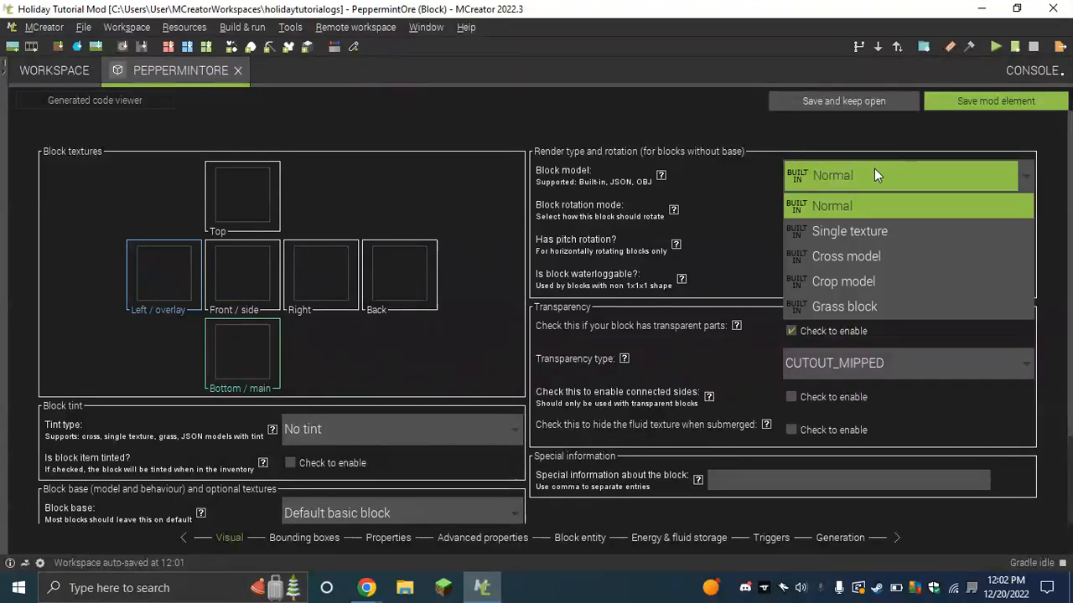
left_click(893, 232)
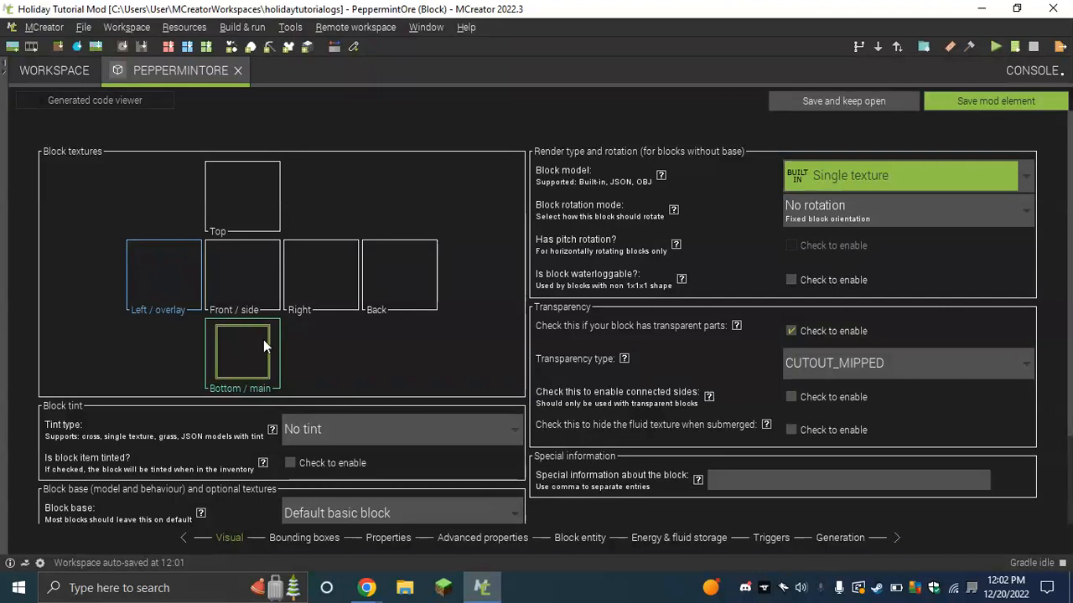
left_click(892, 183)
left_click(874, 267)
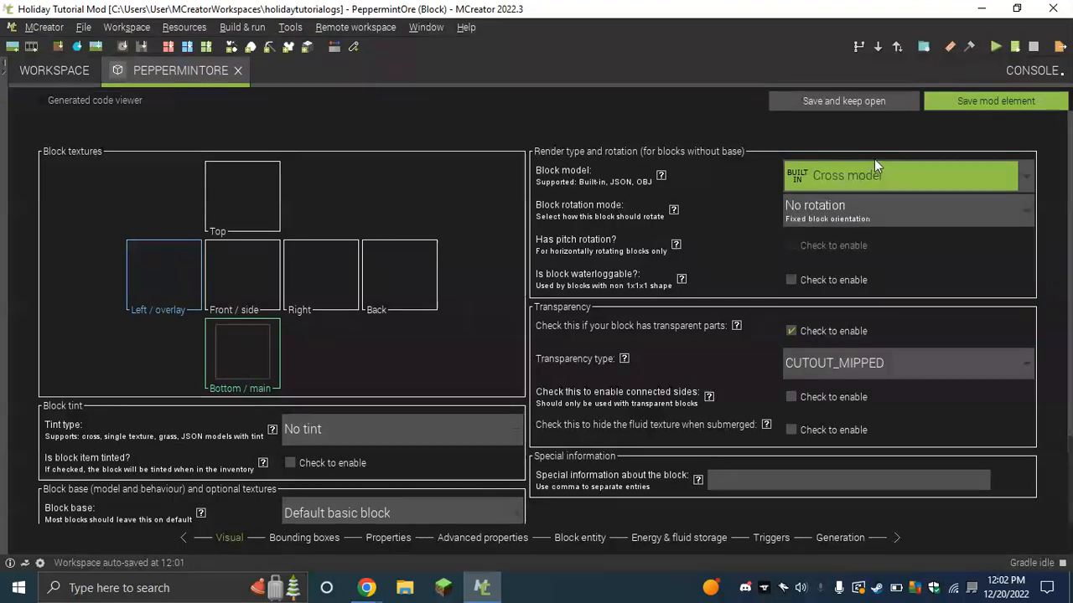
left_click(868, 184)
left_click(869, 277)
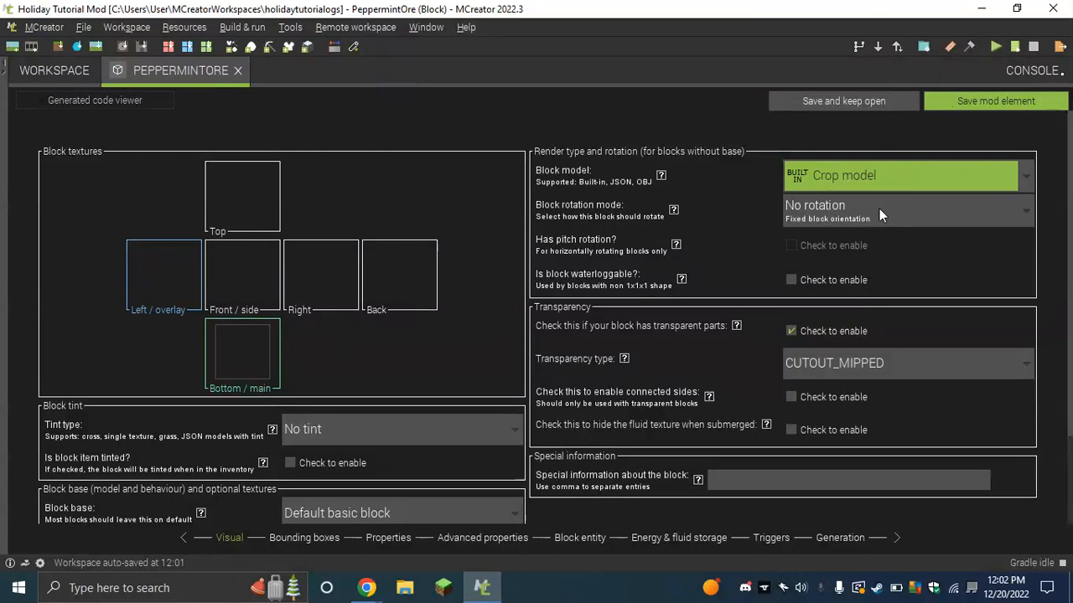
left_click(816, 186)
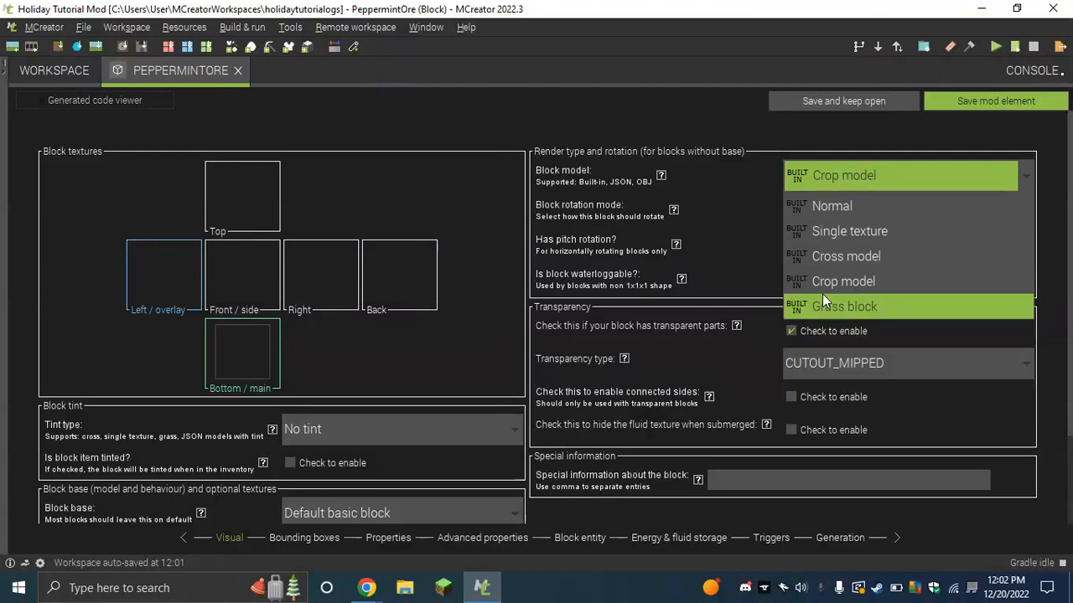
left_click(822, 303)
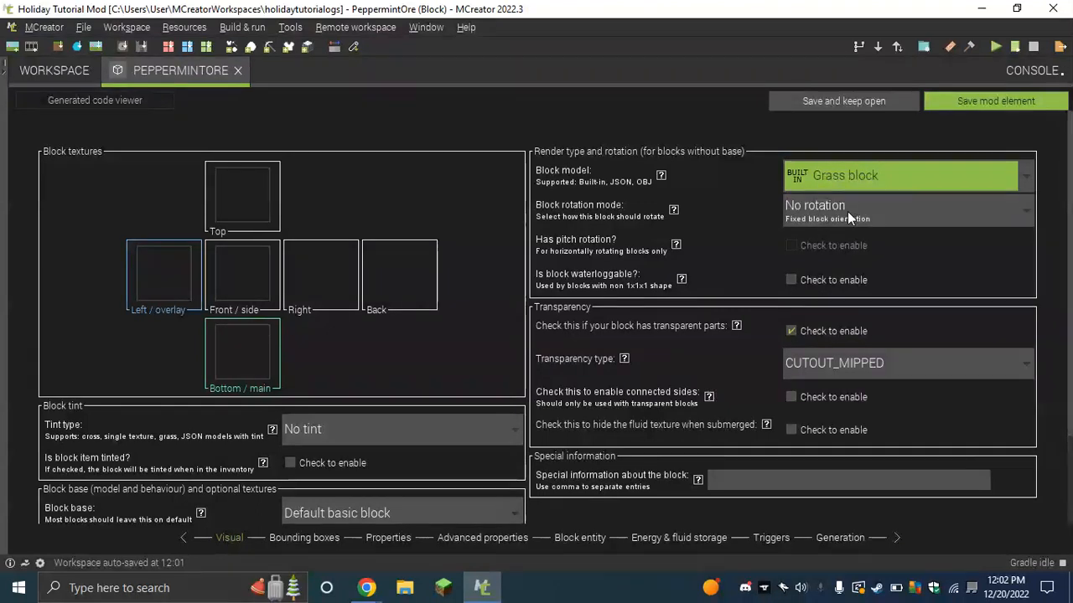
left_click(945, 192)
left_click(639, 198)
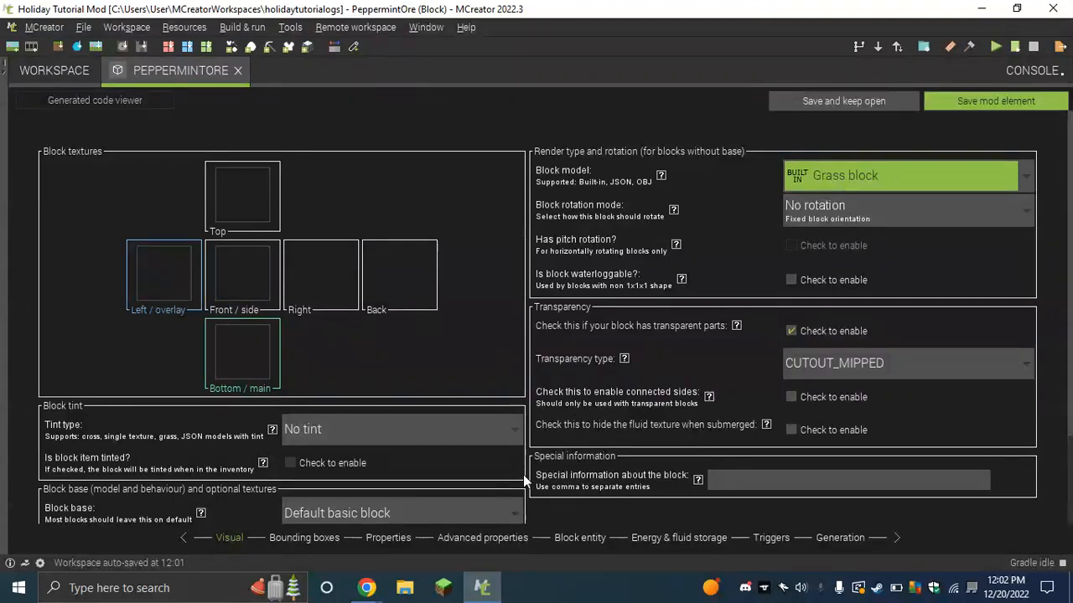
left_click(867, 179)
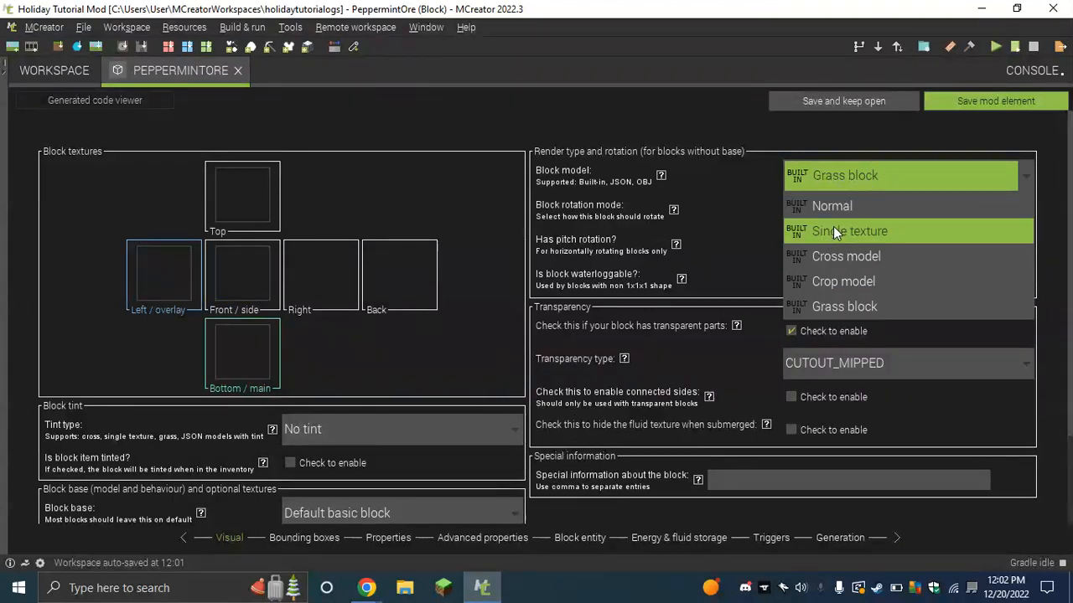
left_click(835, 207)
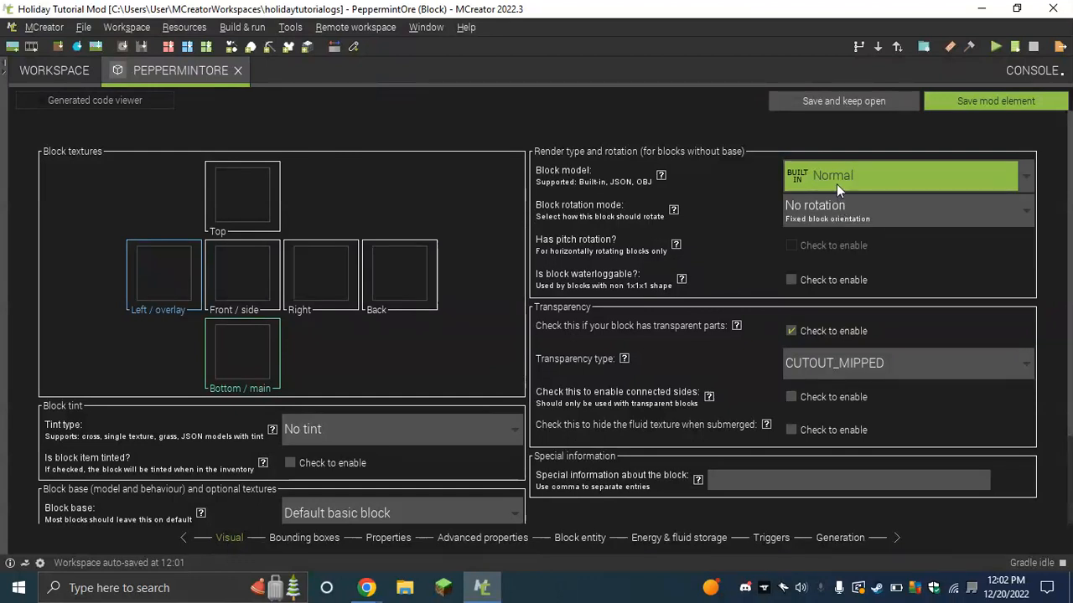
- Try the D/U/N/S/W/E rotation from player side, restore No rotation, and read the help on waterloggable blocks
left_click(808, 204)
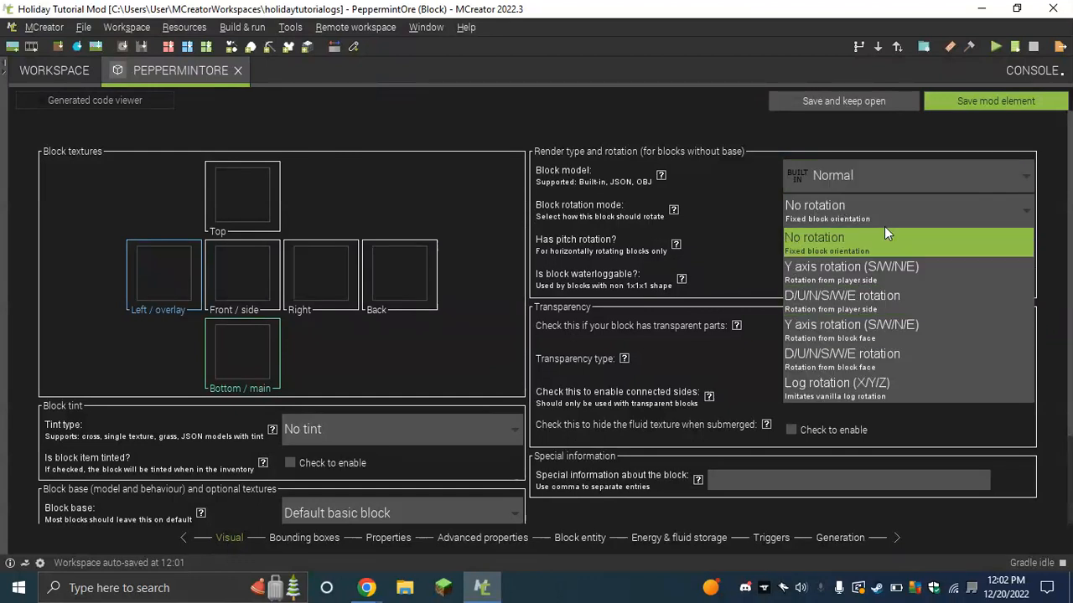
left_click(792, 310)
left_click(820, 203)
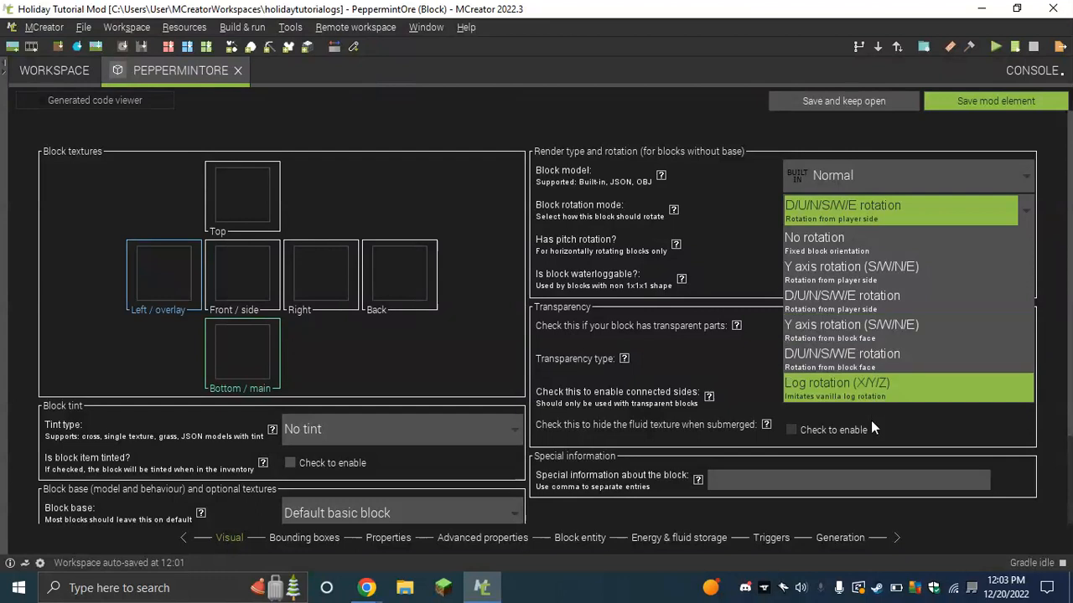
left_click(937, 214)
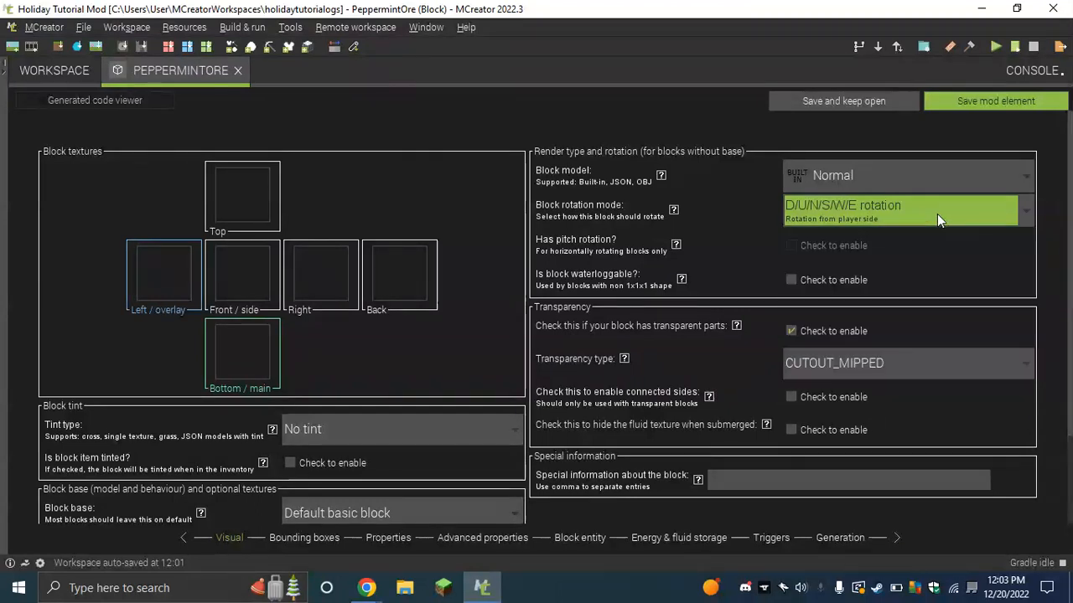
left_click(937, 214)
left_click(925, 254)
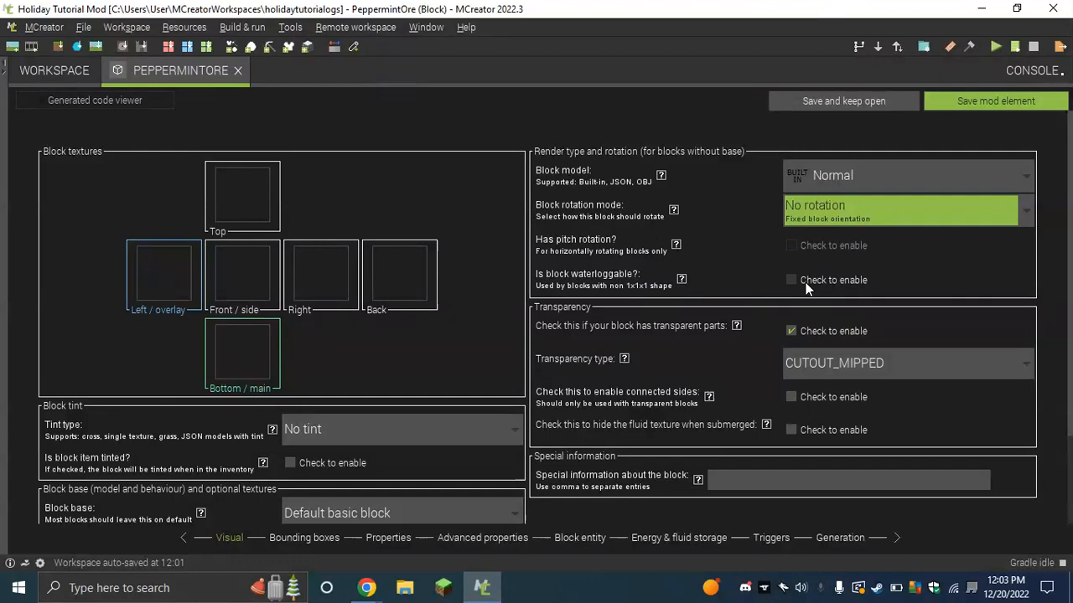
mouse_move(681, 279)
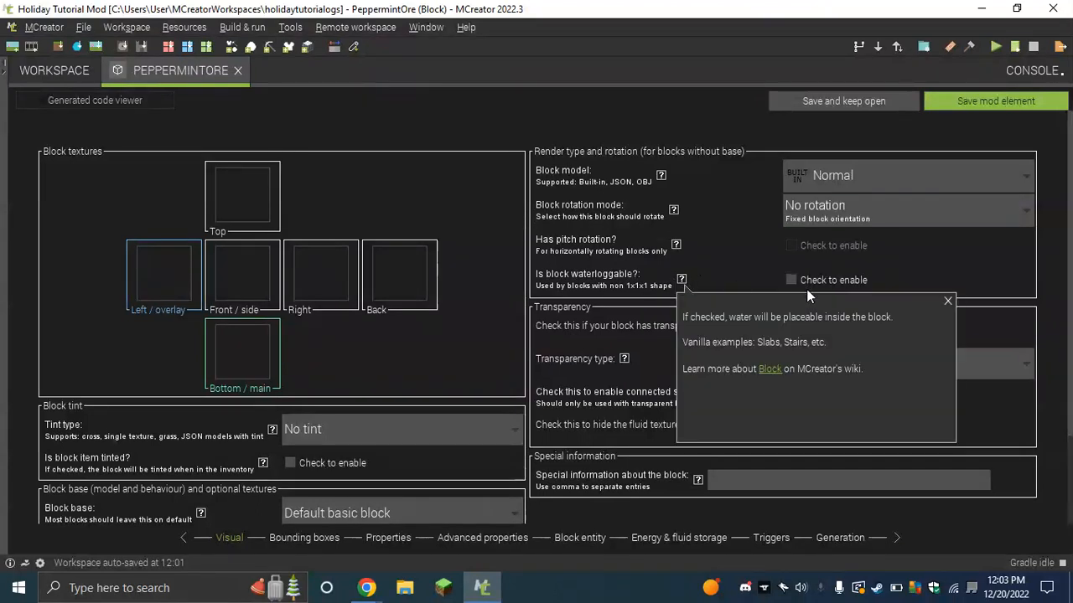
left_click(948, 299)
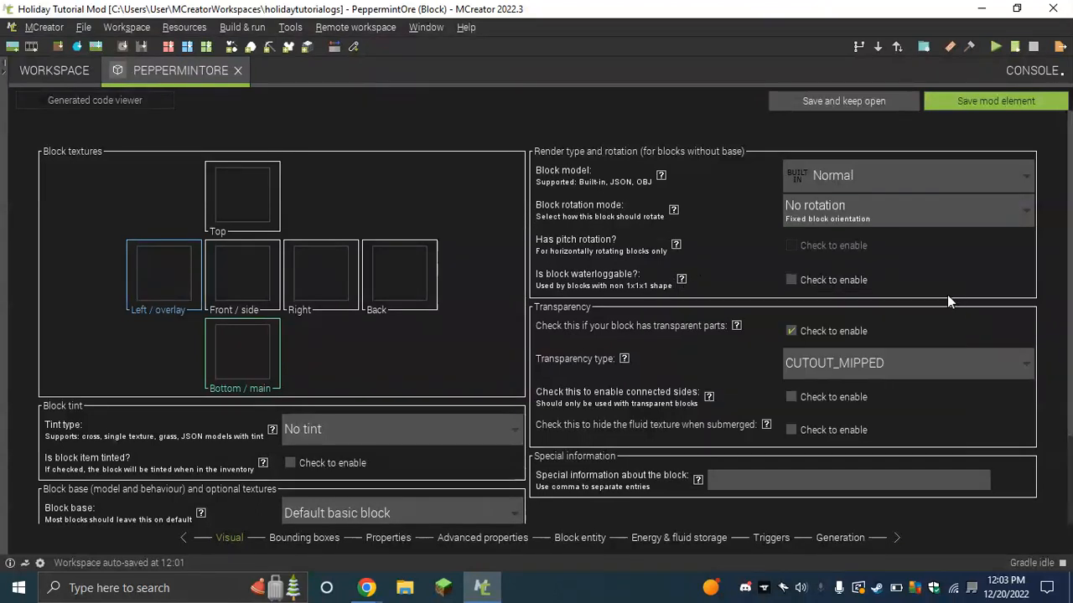
- Disable transparent parts and set the transparency type to SOLID, consulting the help on transparency types and connected sides
left_click(860, 340)
left_click(905, 371)
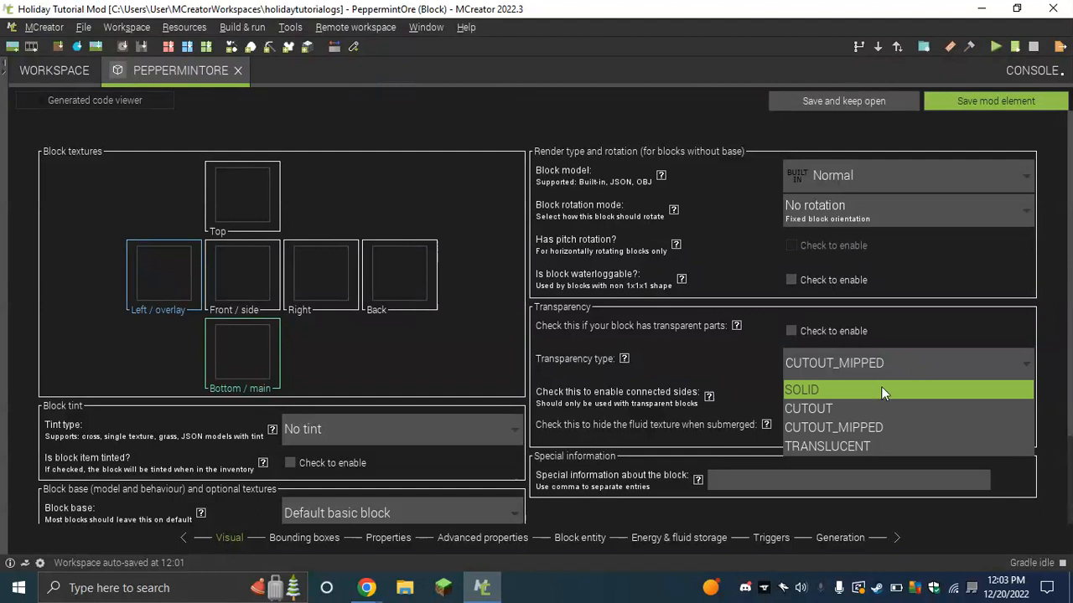
left_click(876, 363)
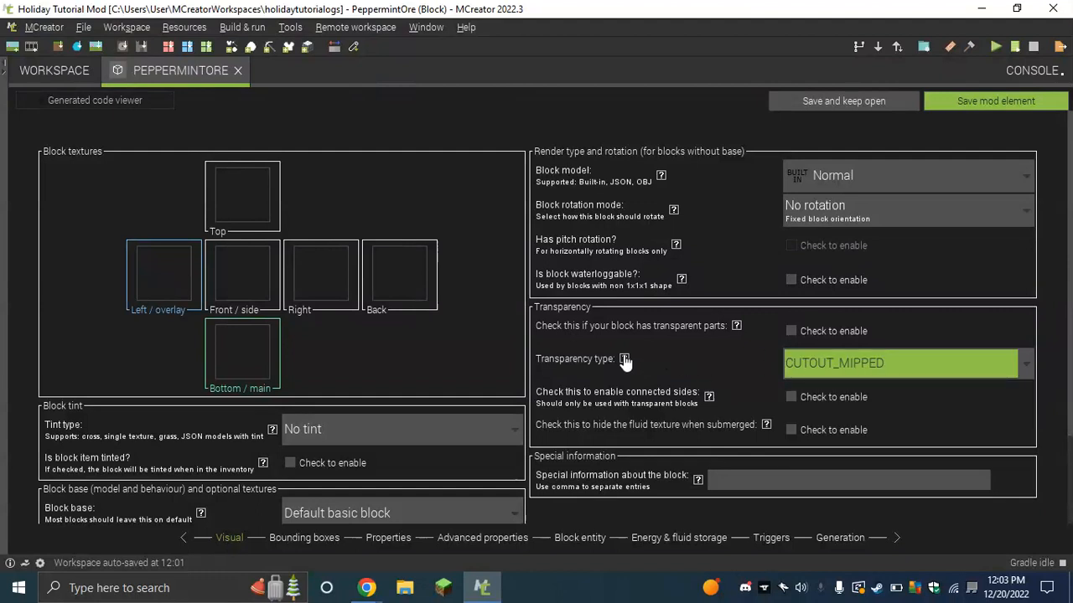
mouse_move(624, 360)
scroll(822, 488, "down", 1)
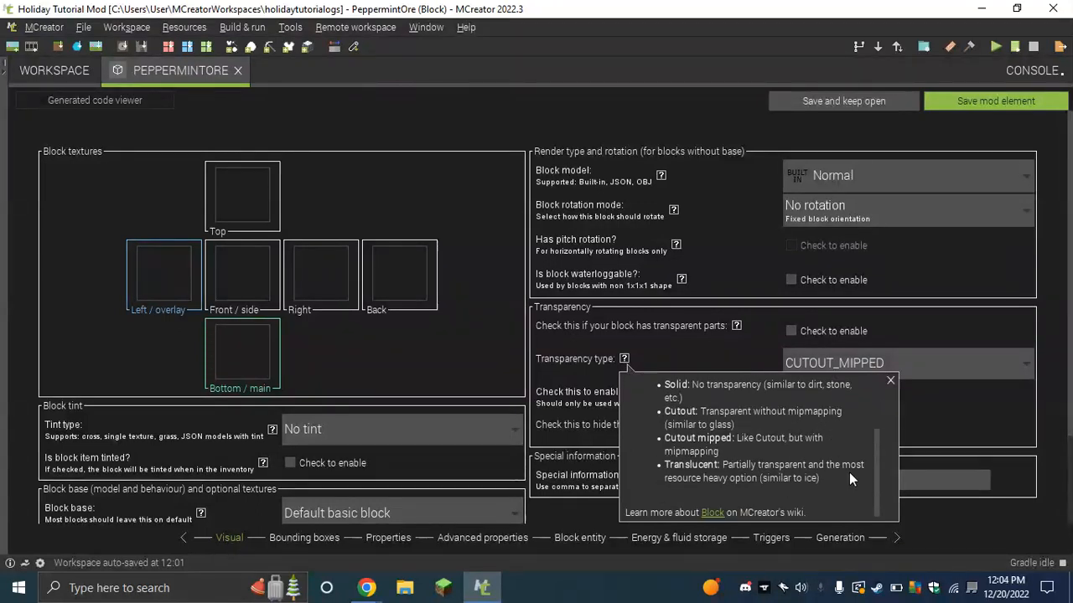
scroll(849, 471, "down", 1)
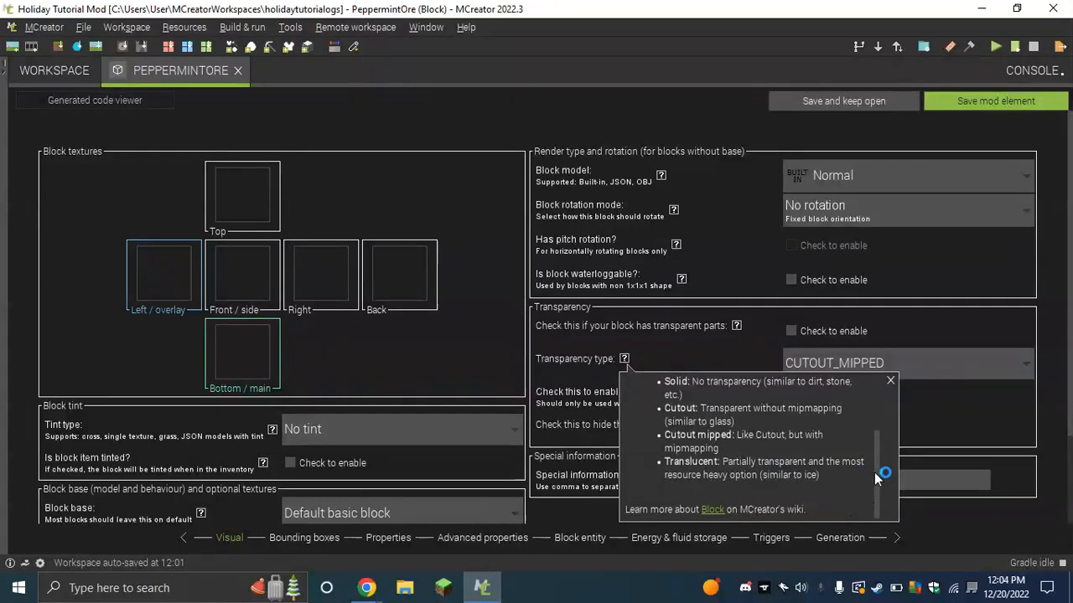
left_click(888, 375)
left_click(862, 387)
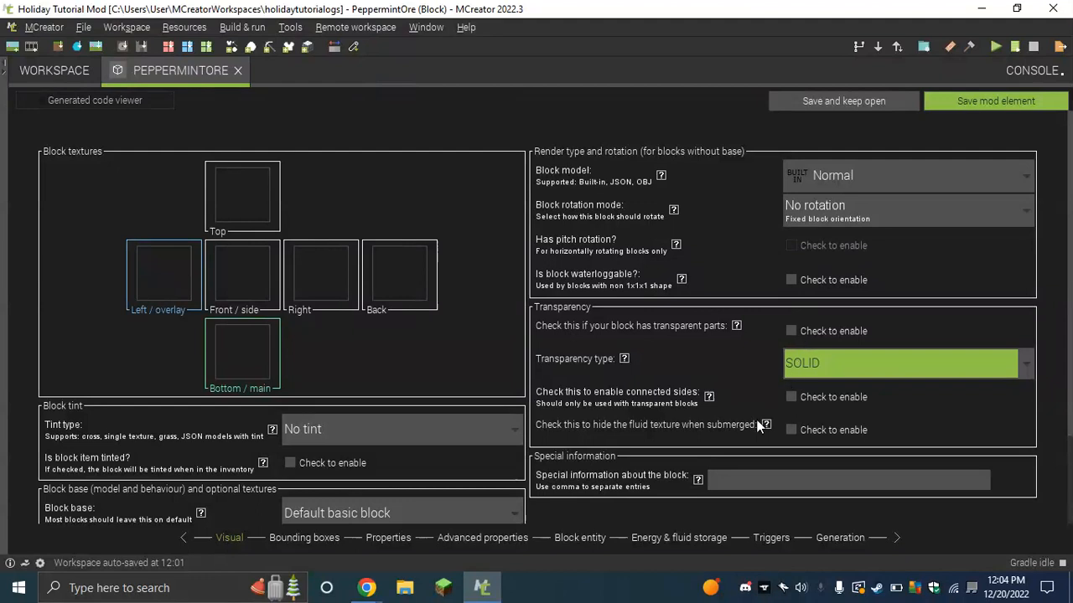
mouse_move(704, 392)
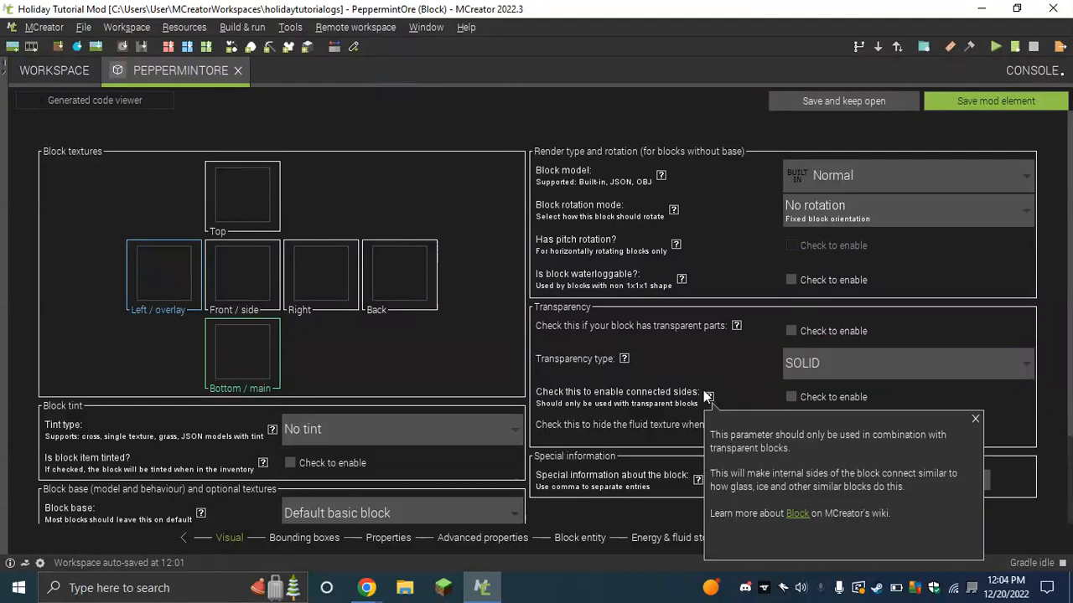
left_click(974, 419)
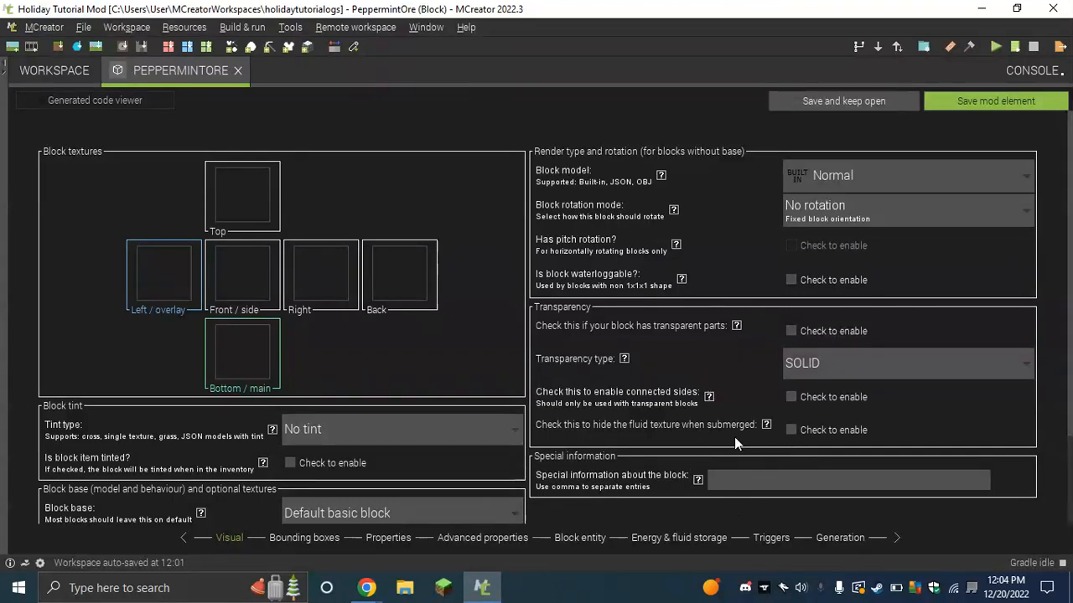
- Read the help on the block's tint type and look through the available tints, keeping No tint
scroll(719, 503, "down", 2)
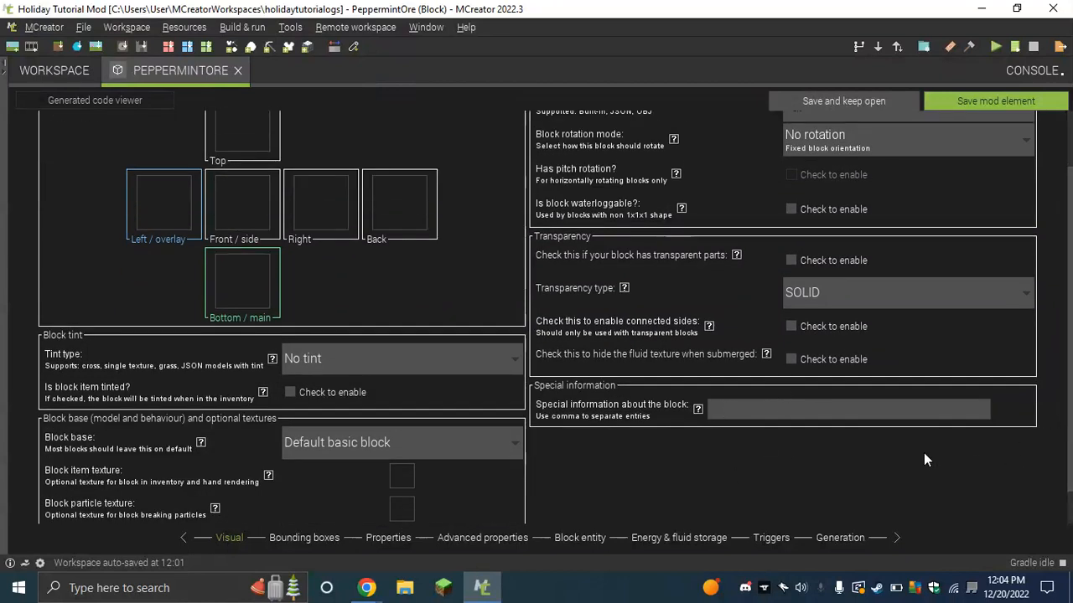
left_click(271, 360)
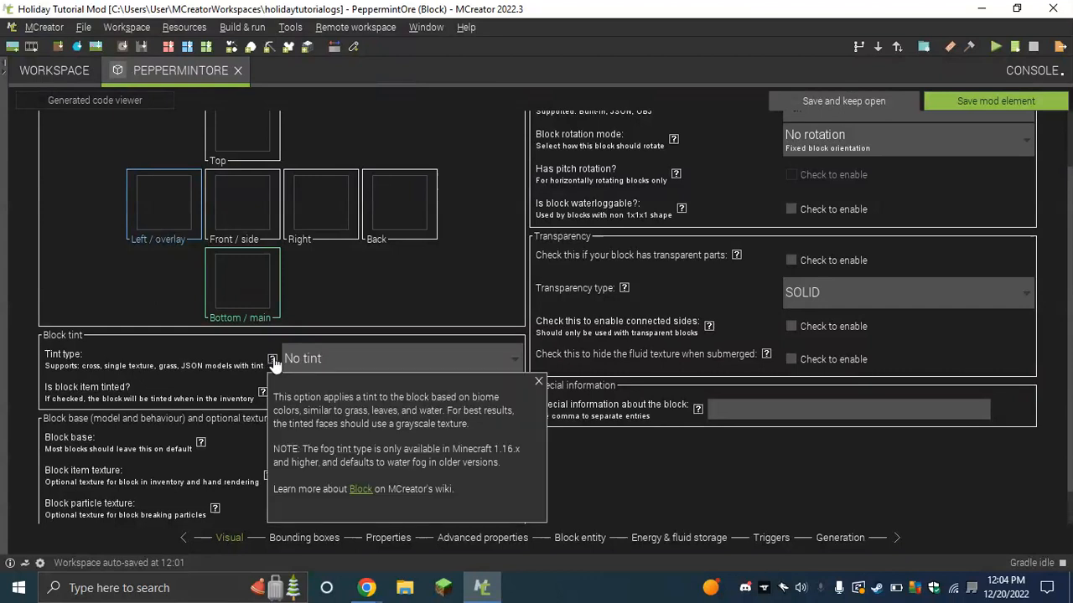
left_click(537, 381)
left_click(436, 359)
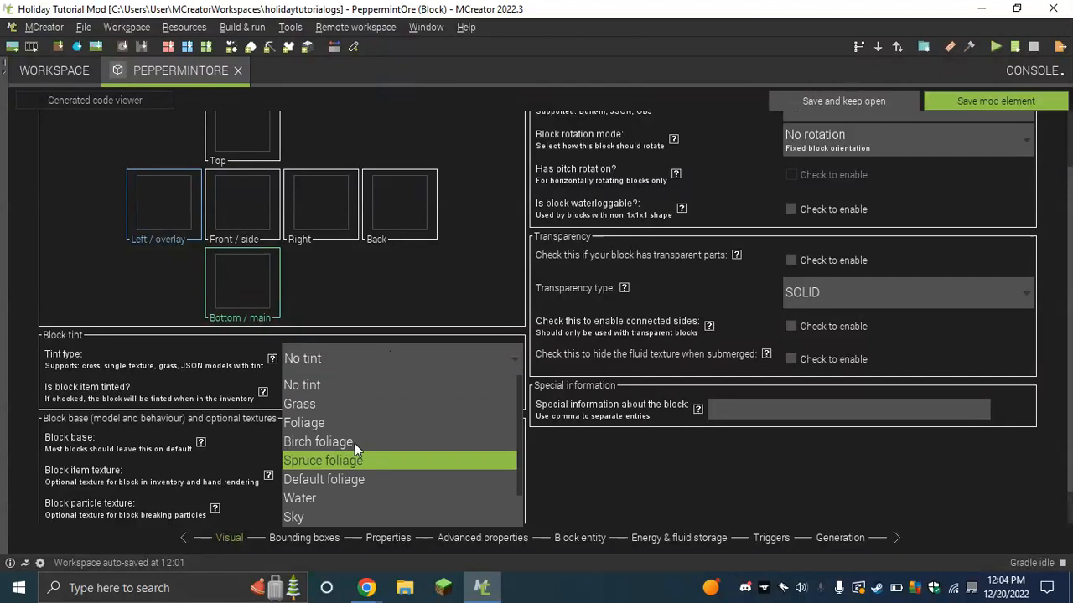
left_click(313, 357)
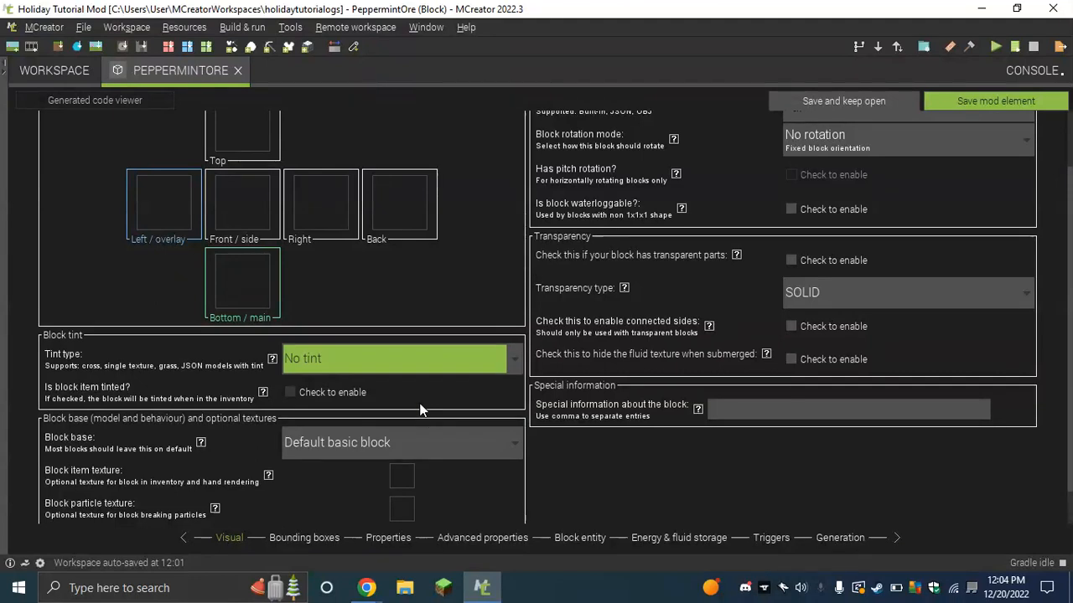
- Look through the block base options, keeping Default basic block, and view the block item texture selection without choosing a texture
scroll(322, 436, "down", 1)
left_click(322, 401)
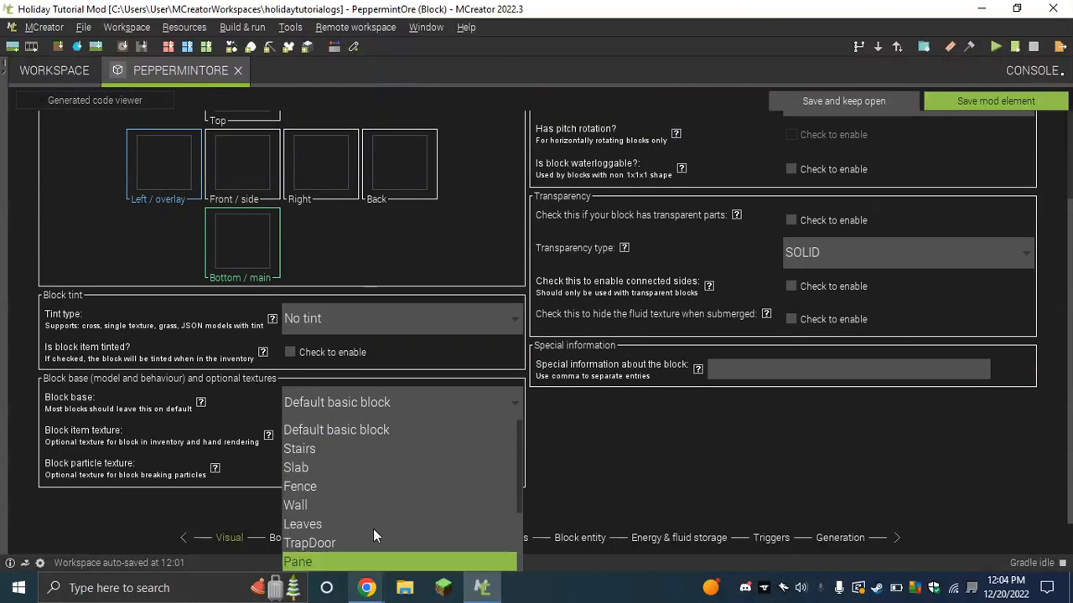
left_click(350, 430)
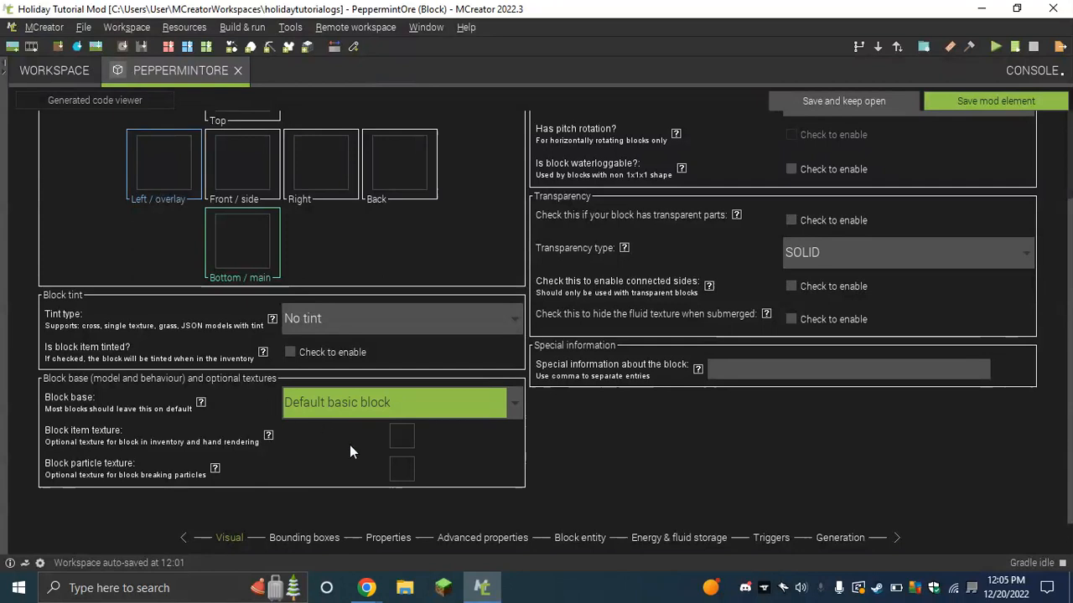
left_click(403, 437)
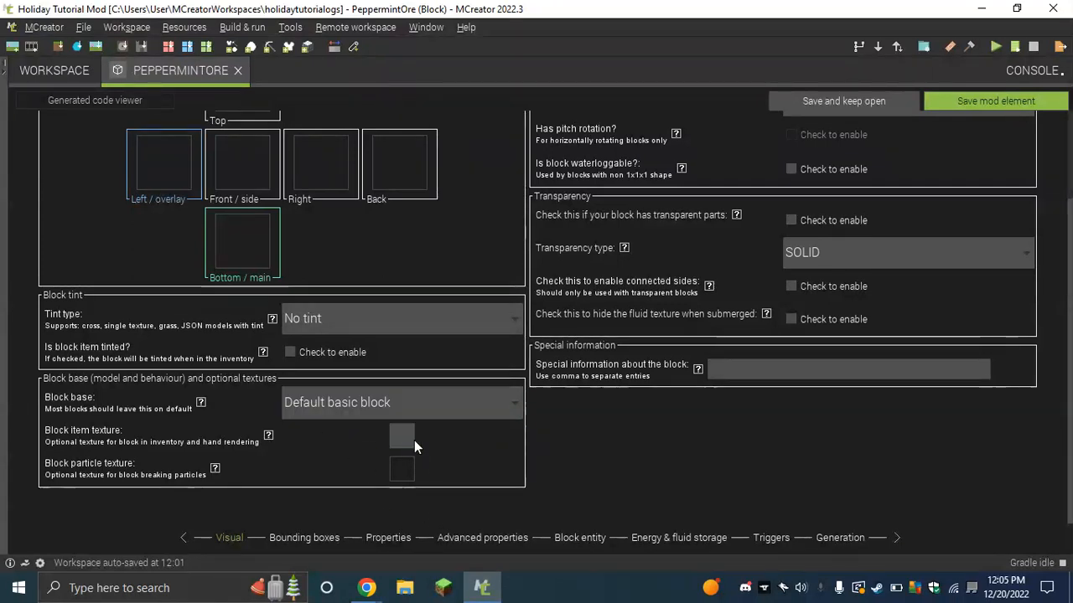
left_click(403, 444)
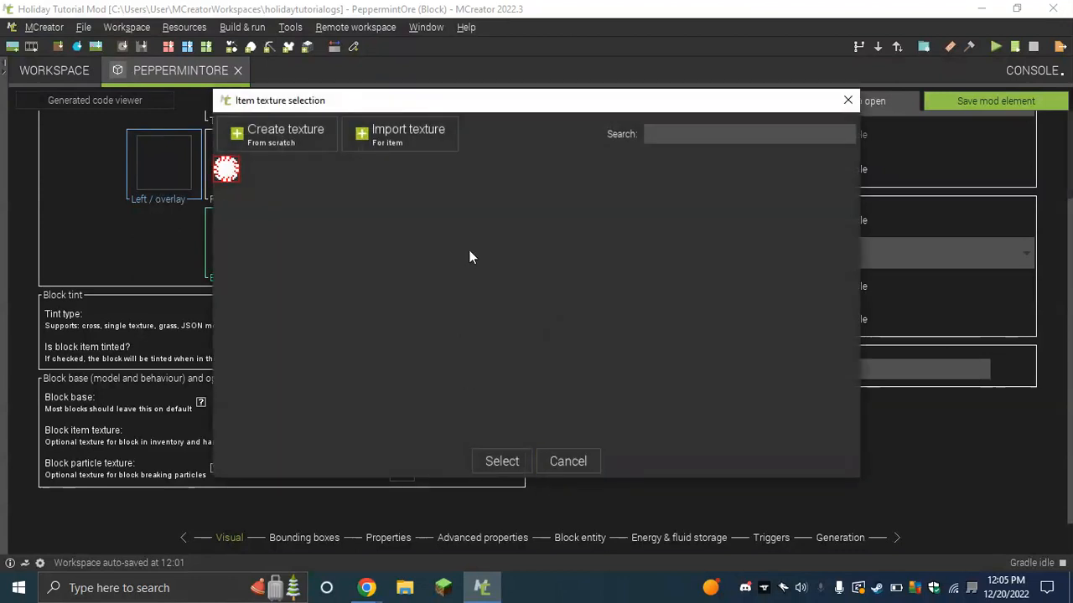
left_click(567, 461)
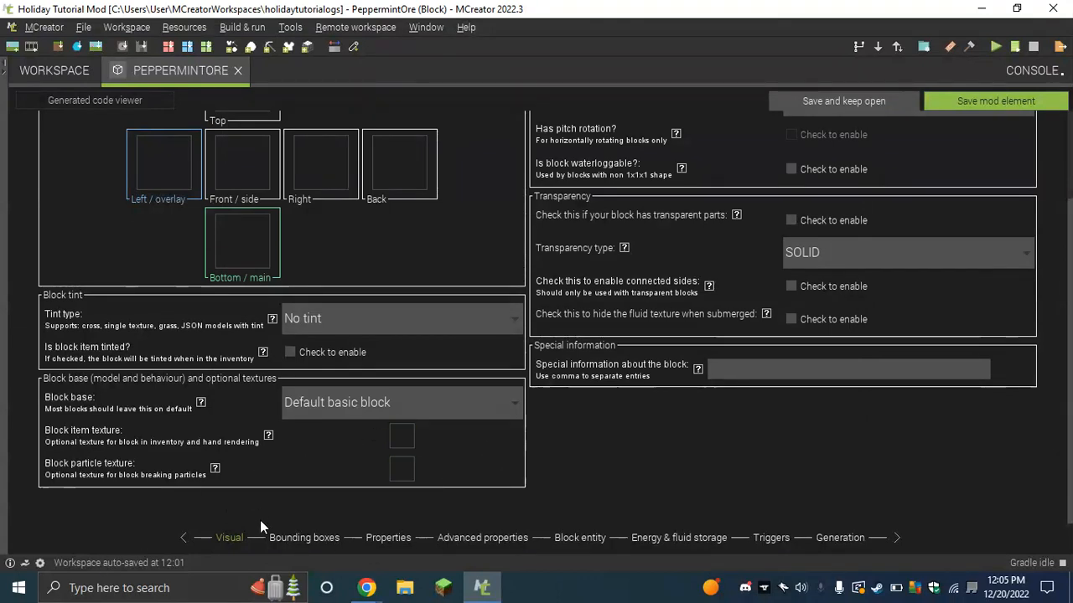
- In the block's general properties, choose ROCK as material and BUILDING BLOCKS as creative inventory tab, consulting the help on materials
left_click(310, 537)
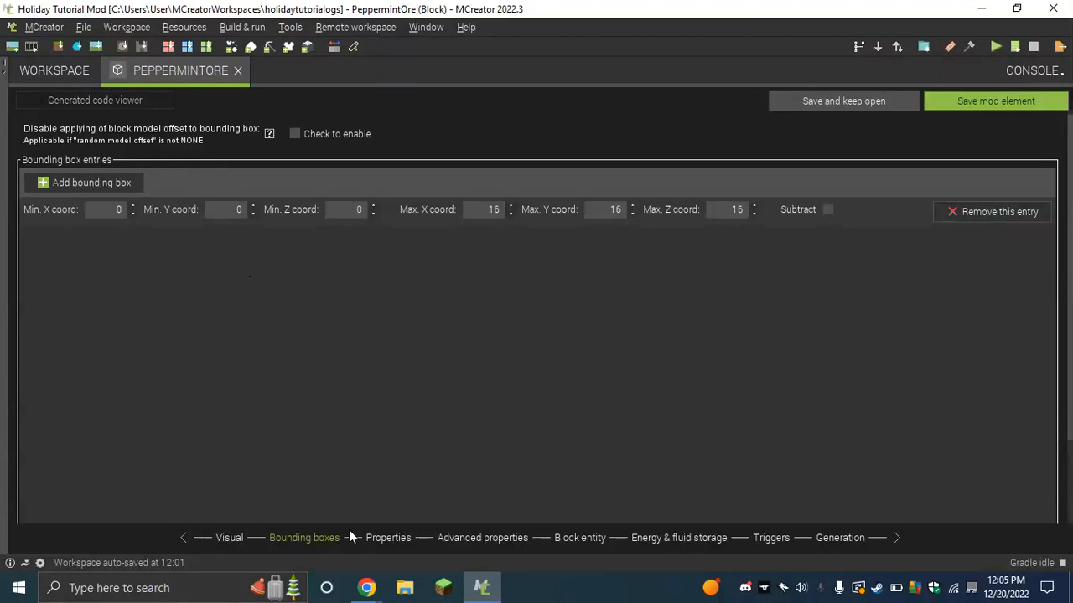
left_click(388, 538)
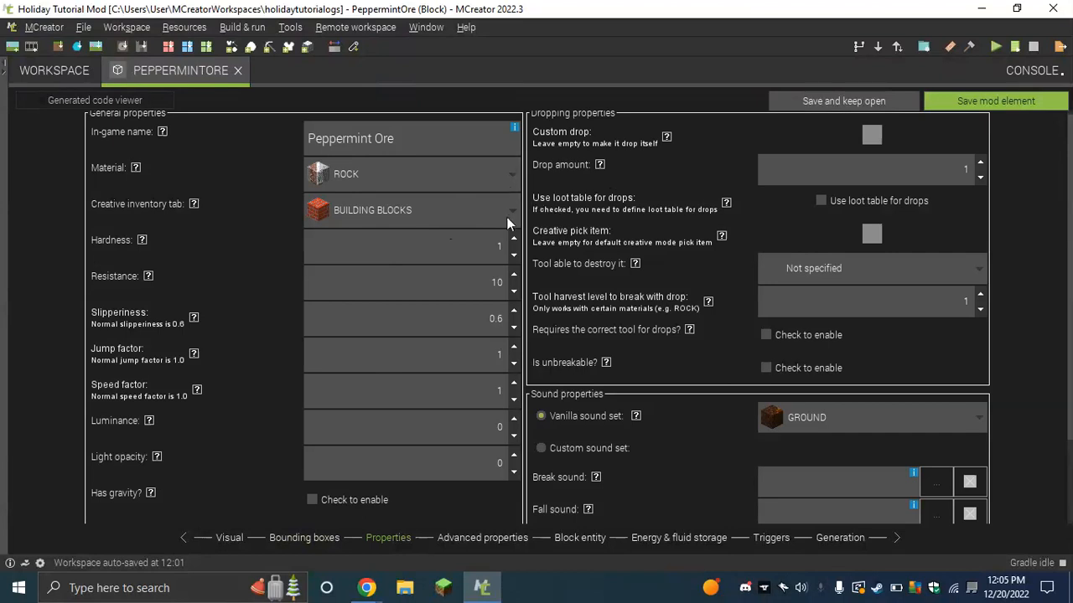
left_click(422, 172)
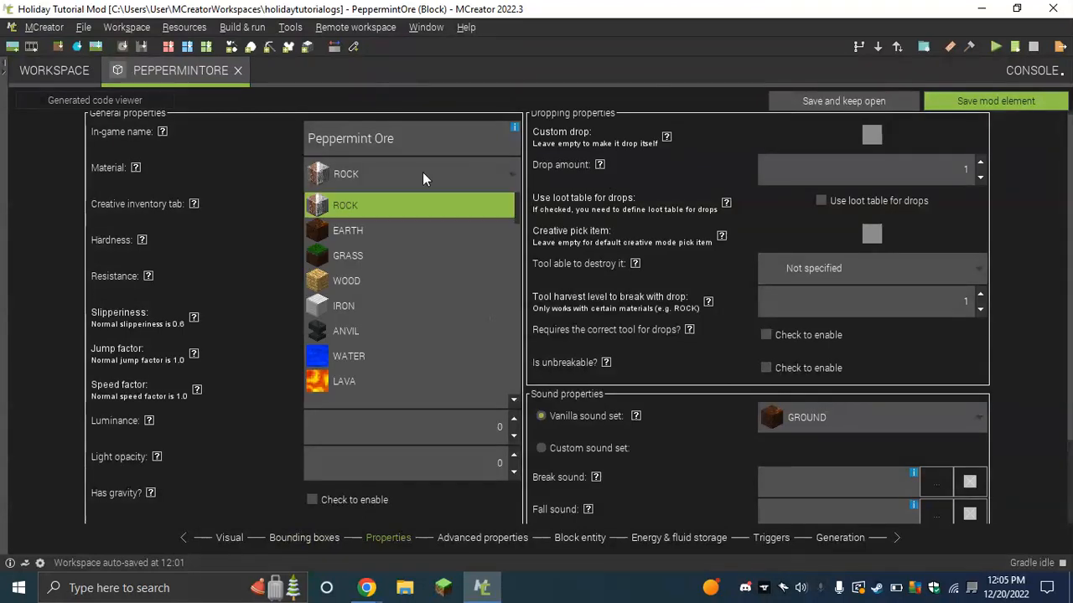
left_click(375, 202)
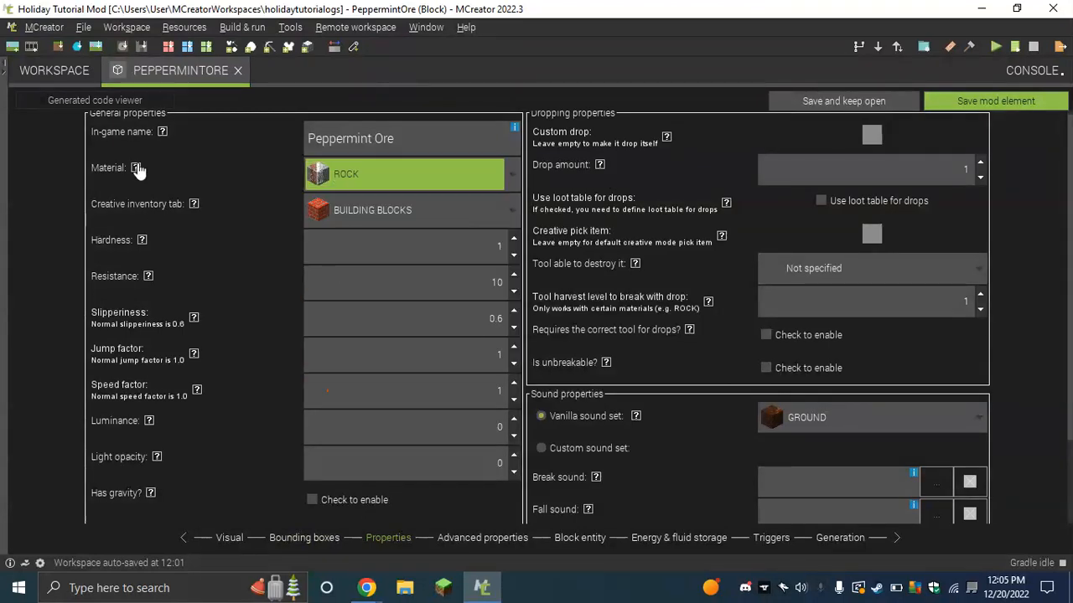
mouse_move(135, 170)
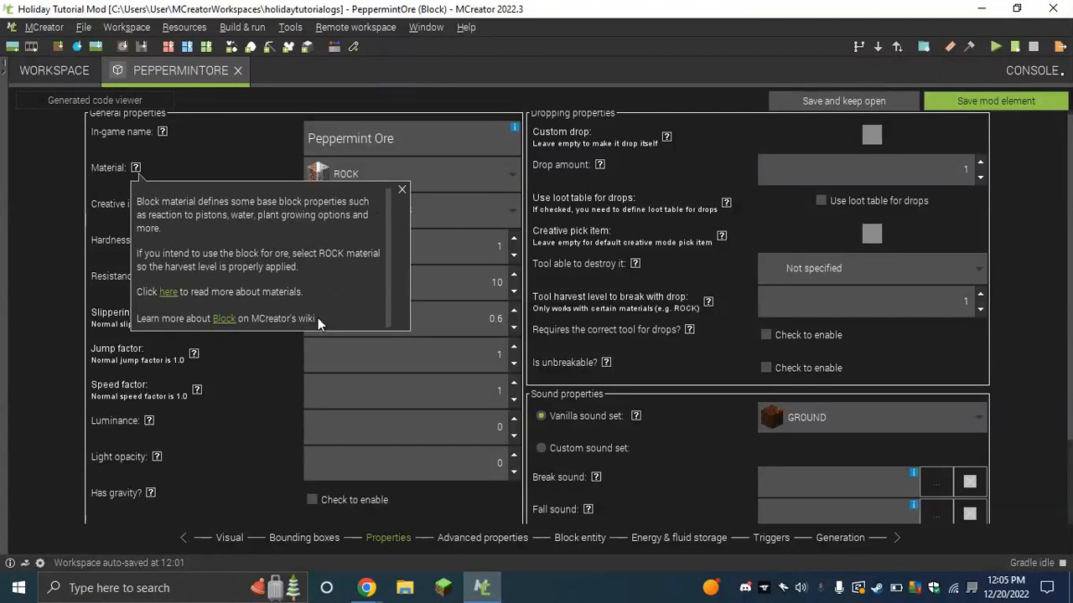
left_click(401, 191)
left_click(383, 217)
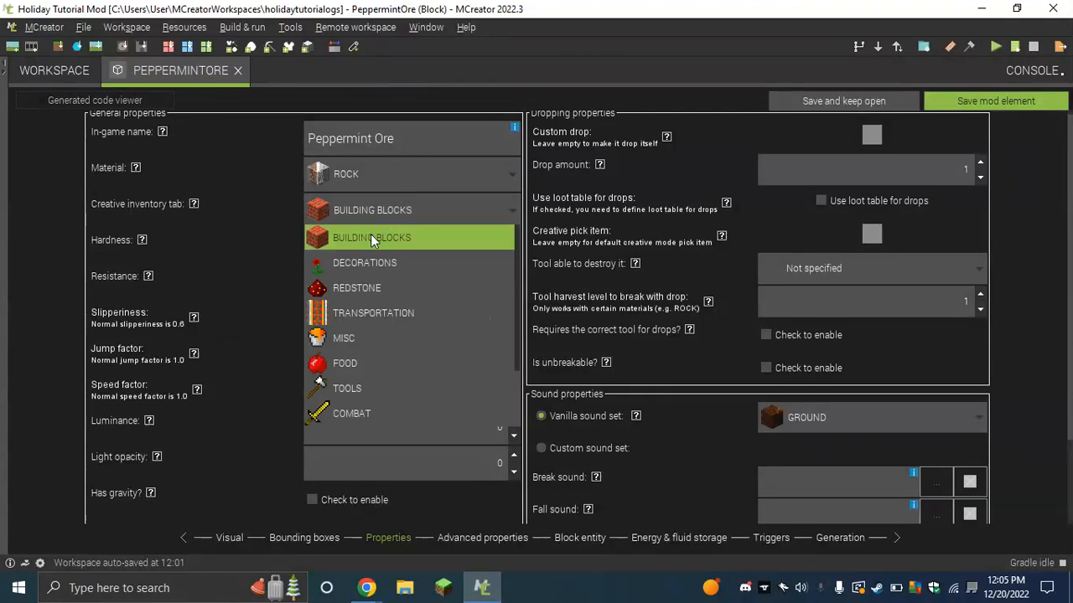
left_click(335, 238)
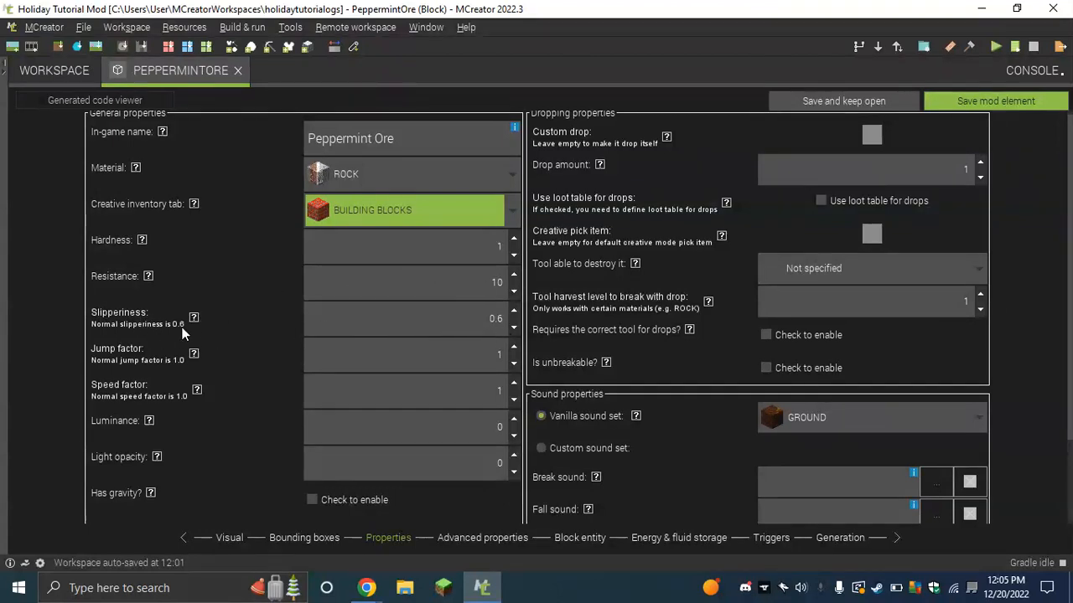
- Read the help on the block's slipperiness, jump factor and speed factor
mouse_move(186, 318)
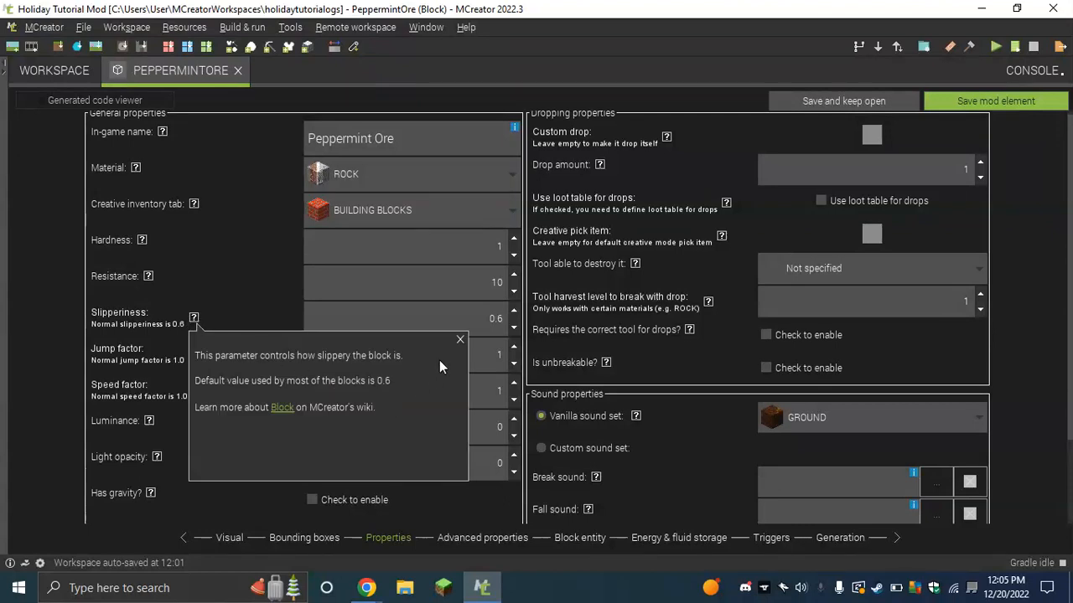
left_click(459, 341)
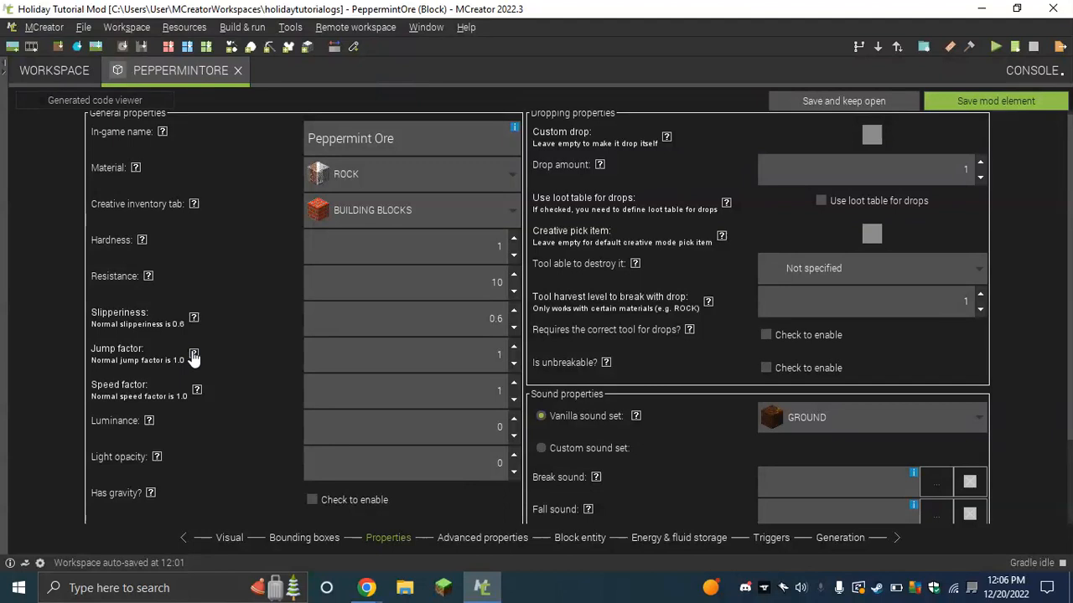
mouse_move(194, 354)
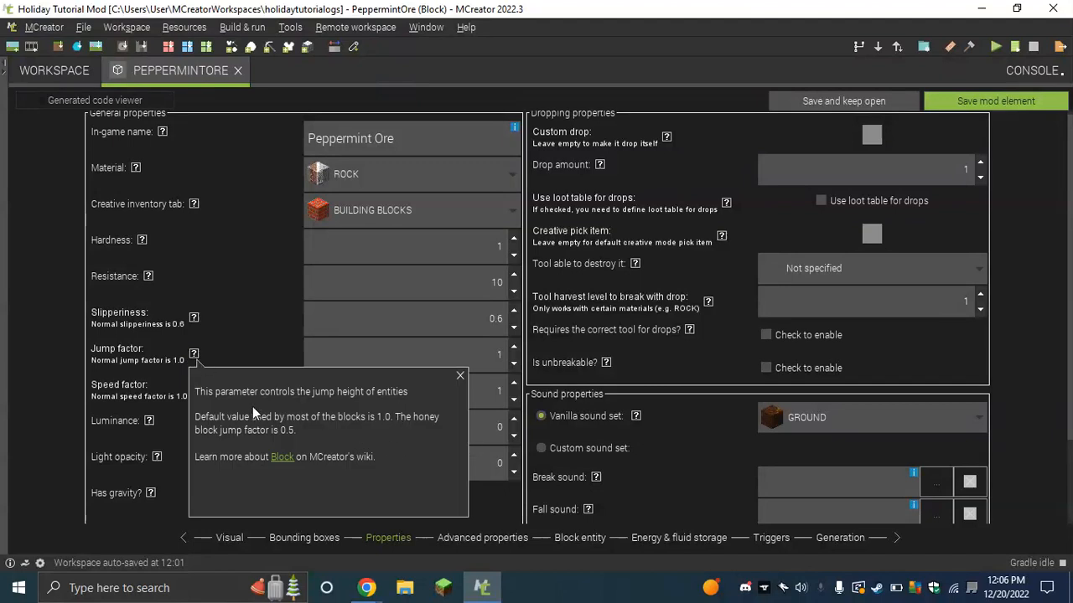
left_click(459, 376)
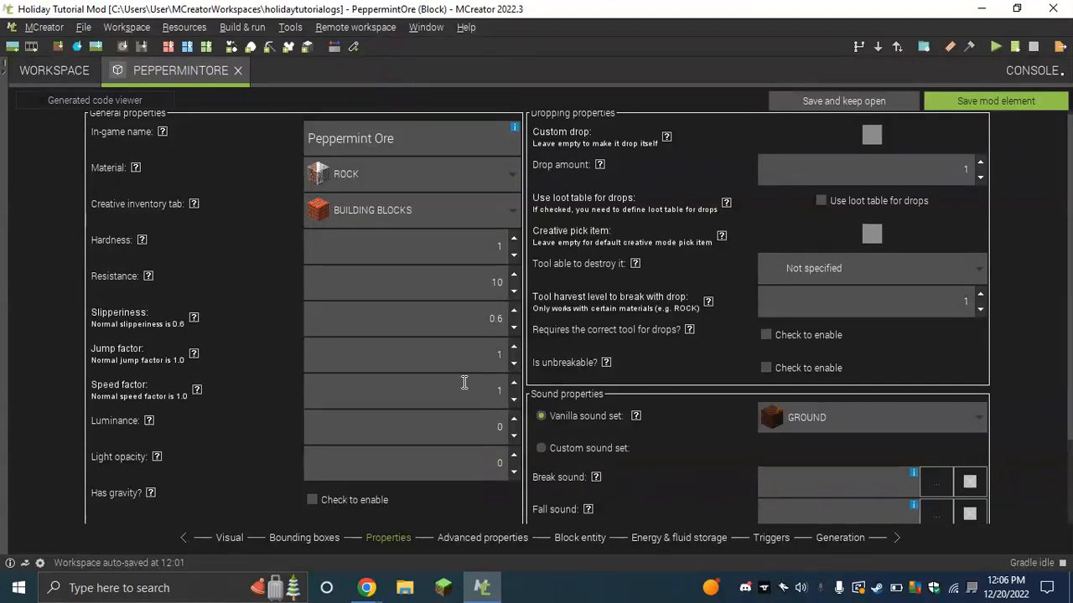
left_click(196, 391)
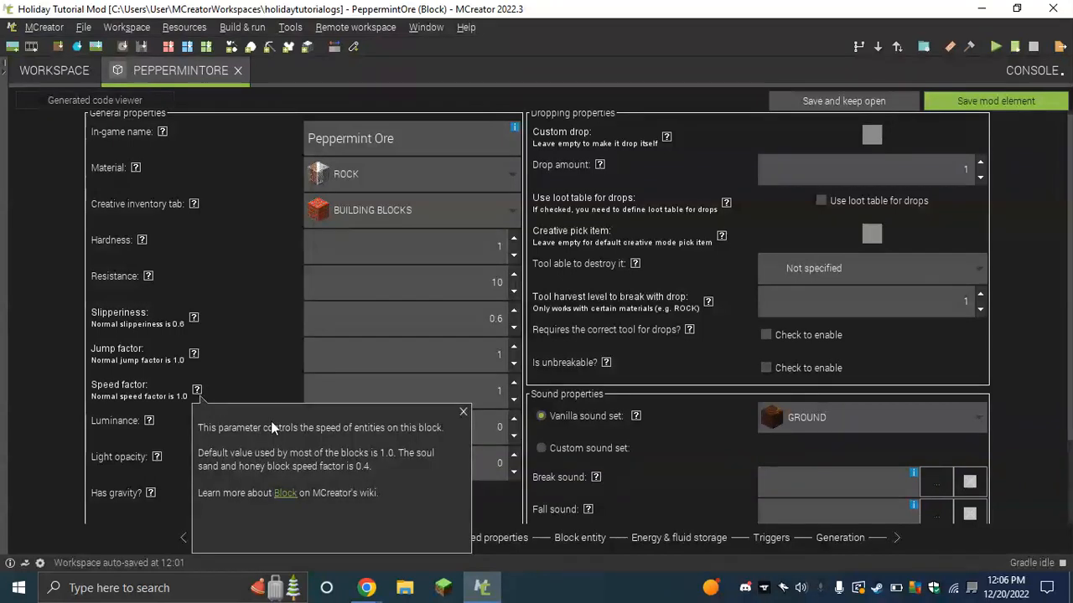
left_click(463, 414)
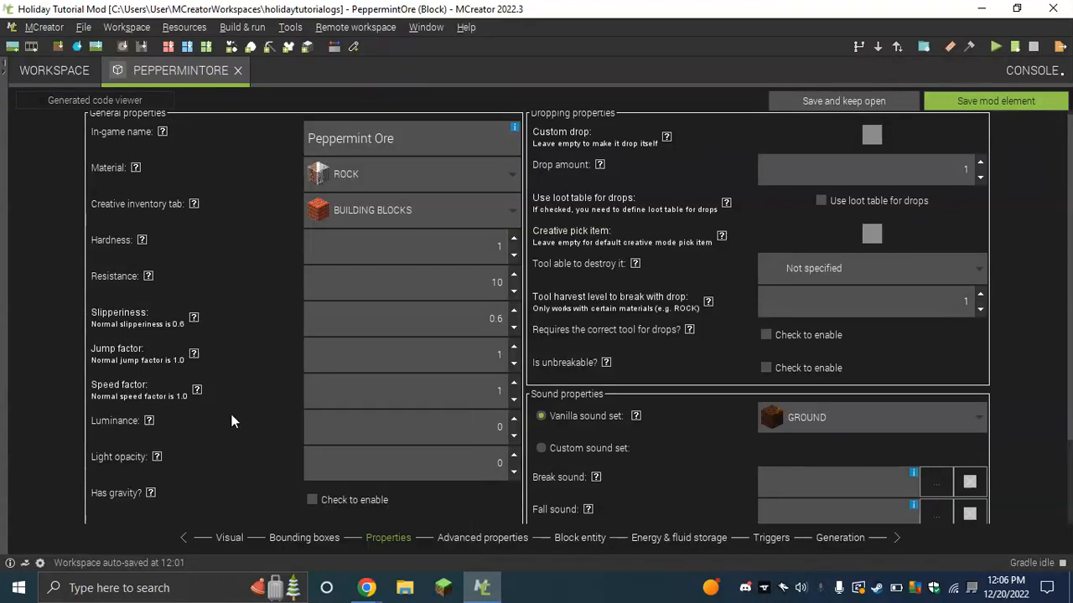
- Consult the help on luminance and light opacity, and set the block's light opacity to 15
left_click(148, 421)
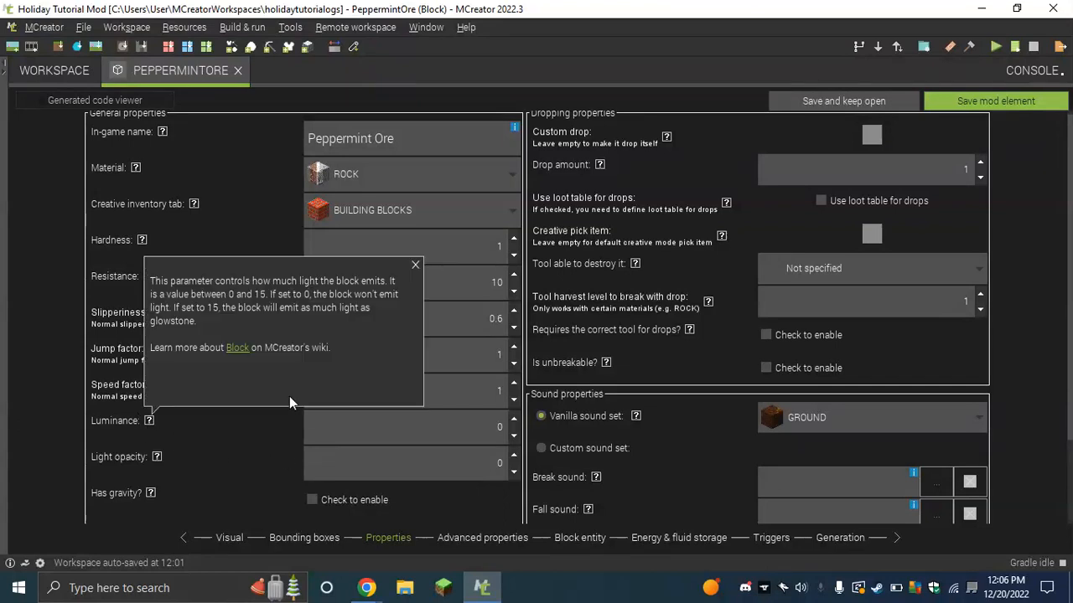
left_click(414, 266)
left_click(156, 457)
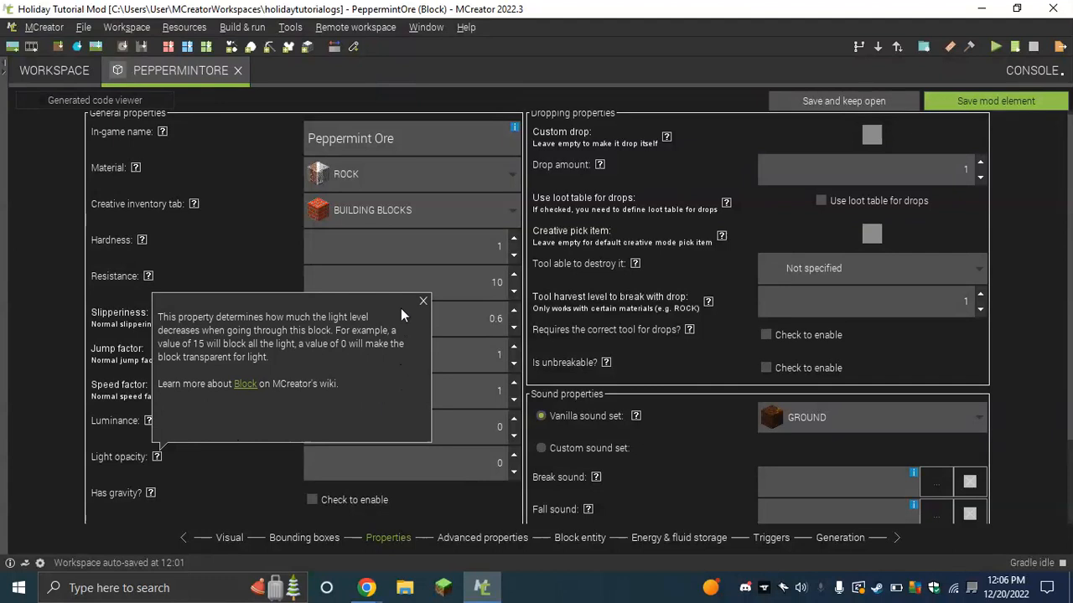
left_click(422, 301)
double_click(516, 463)
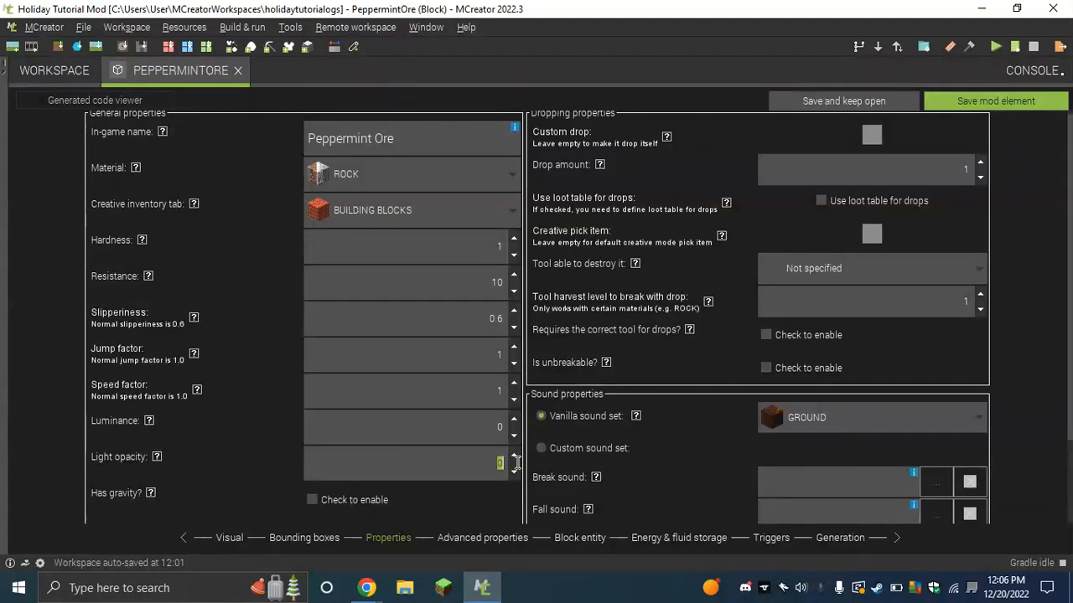
type("15")
- Read the help on walking through the block, emissive rendering and replaceability, leaving these options disabled
scroll(421, 397, "down", 1)
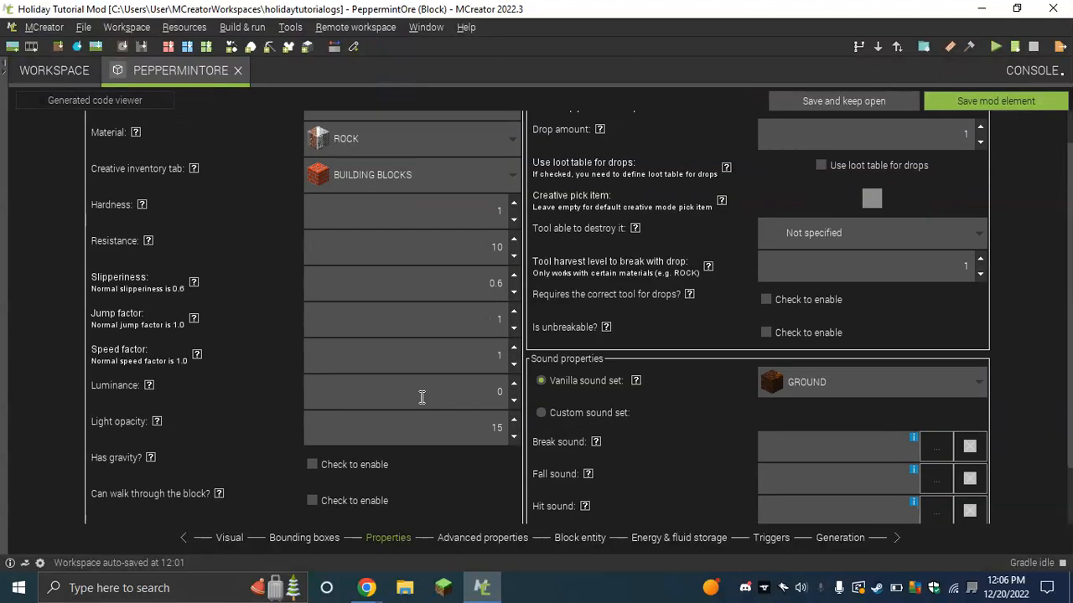
scroll(421, 397, "down", 2)
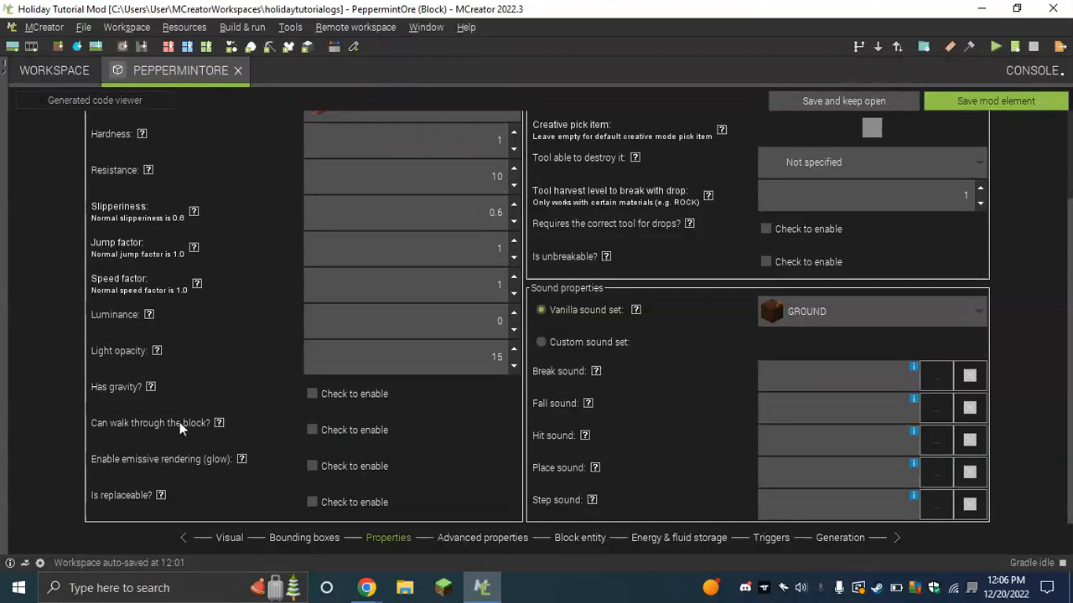
mouse_move(219, 423)
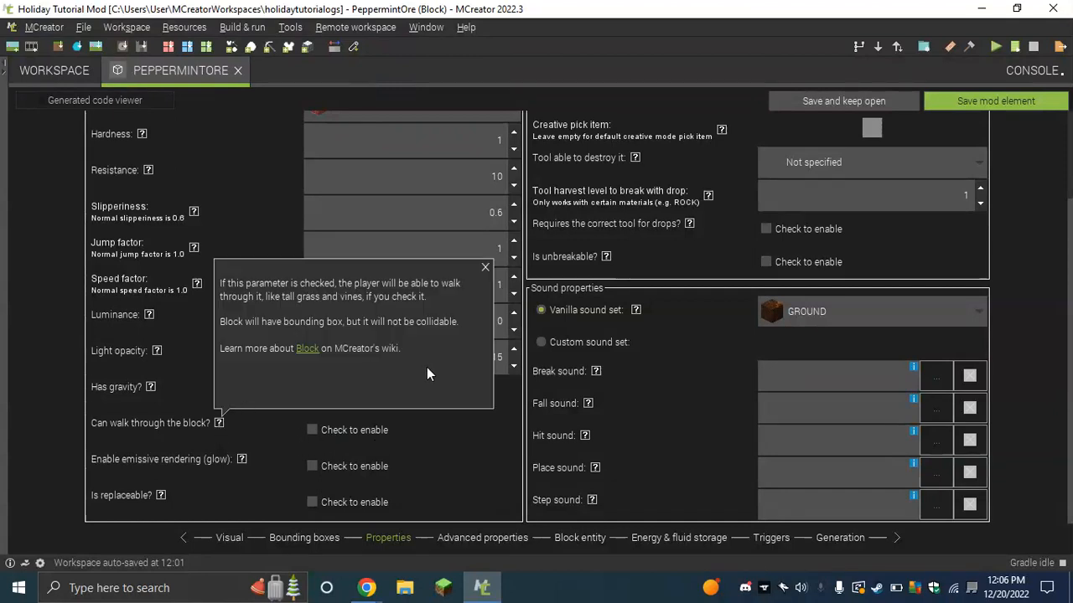
left_click(485, 268)
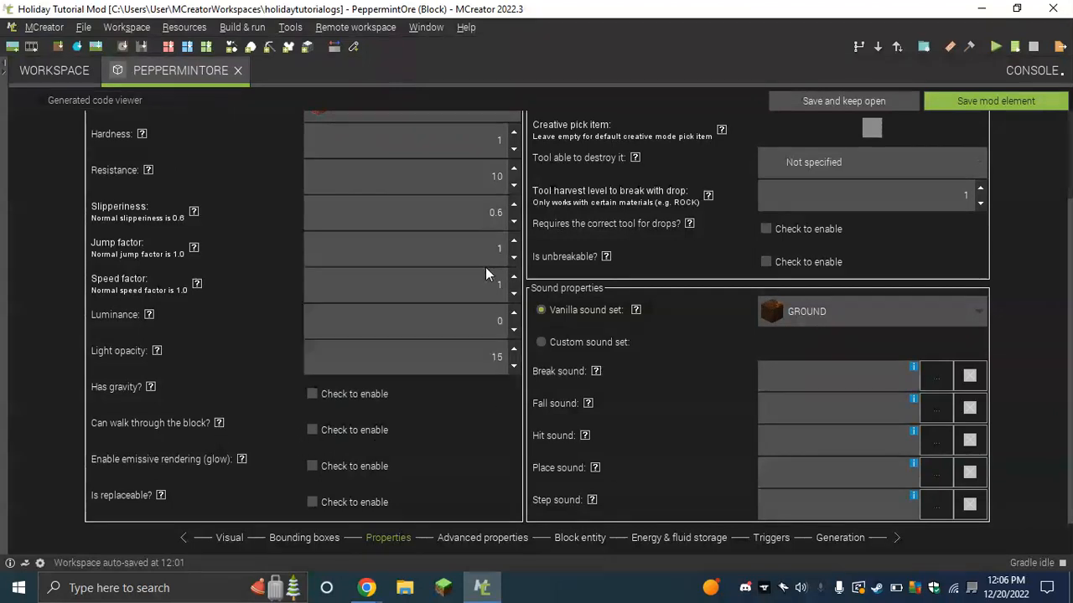
left_click(357, 435)
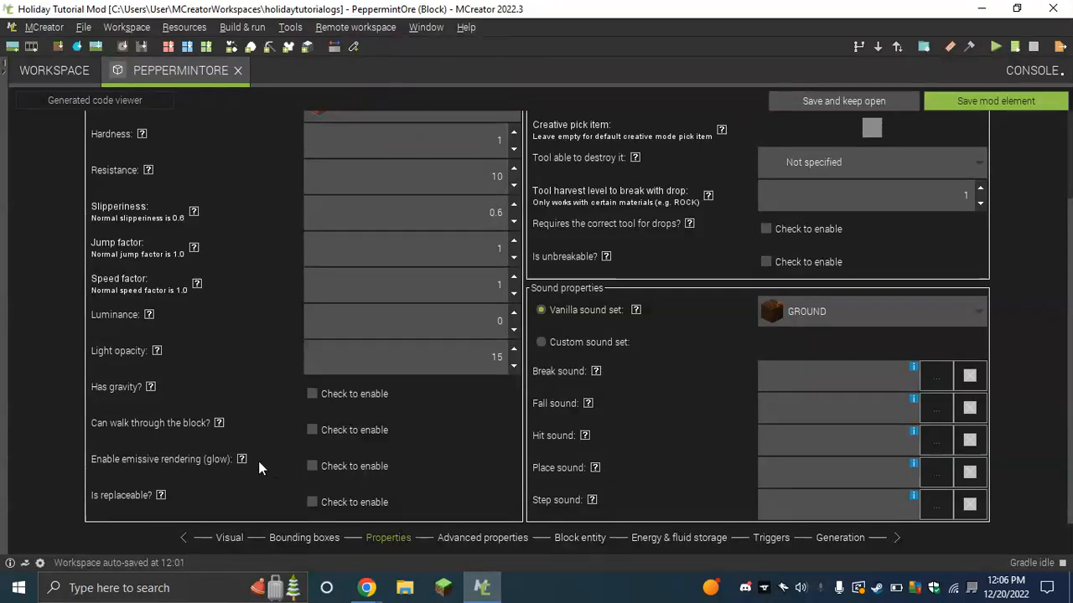
mouse_move(243, 462)
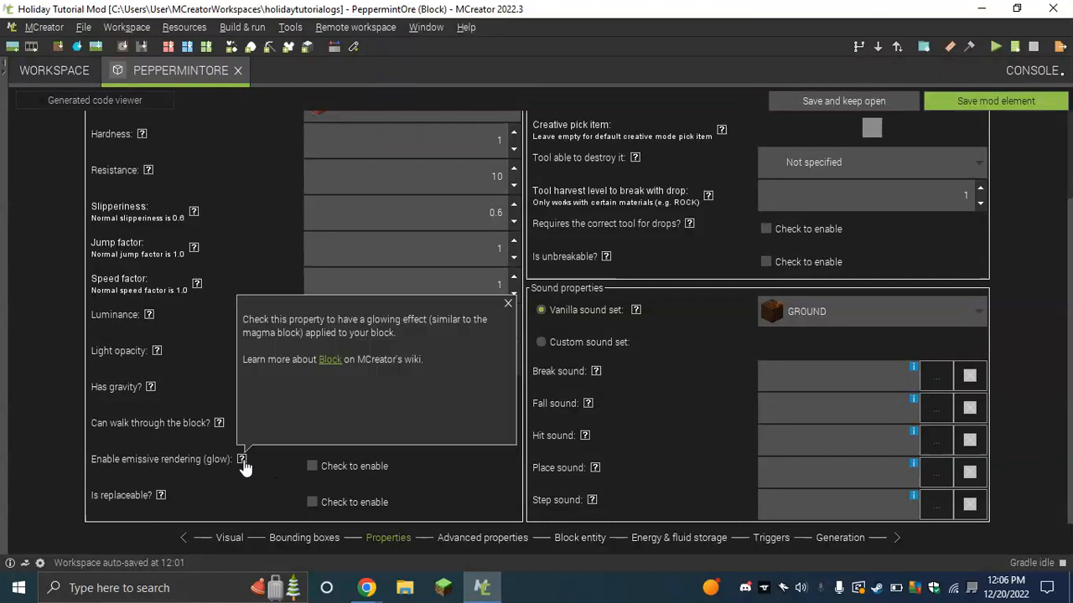
left_click(505, 302)
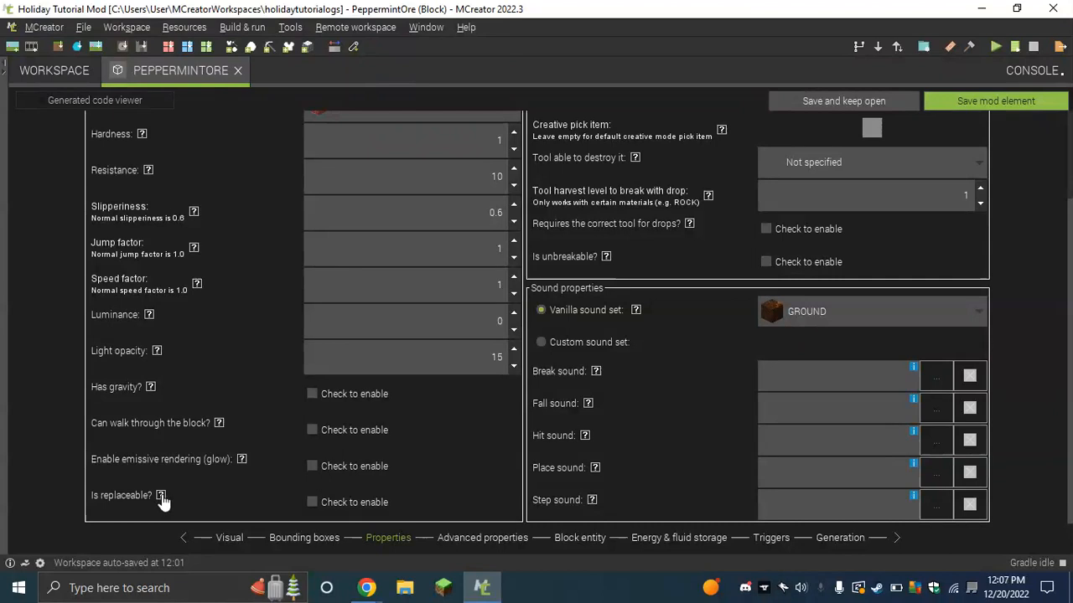
mouse_move(162, 496)
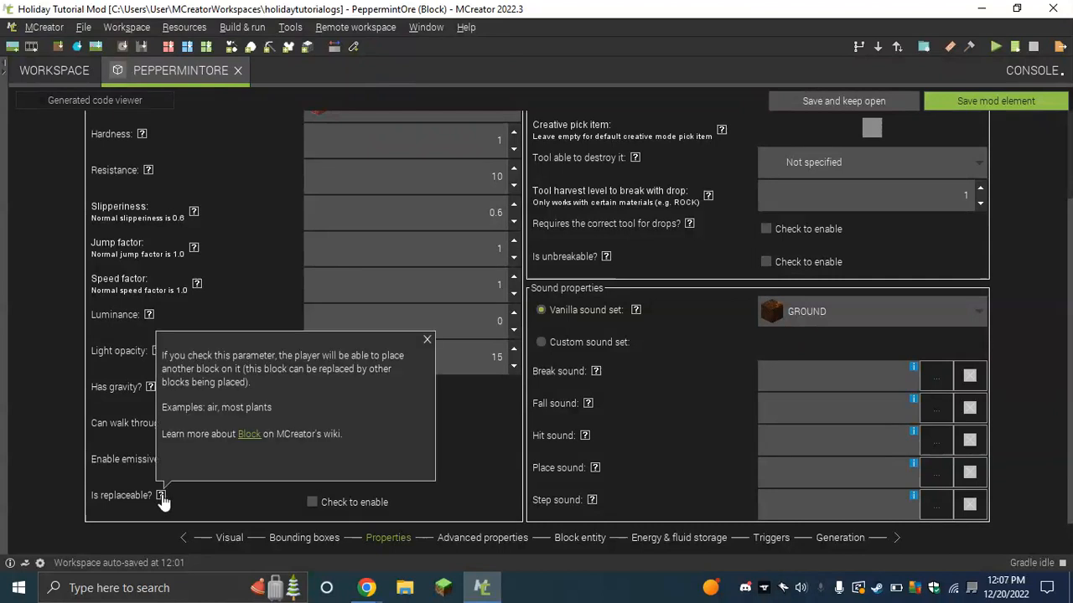
left_click(427, 341)
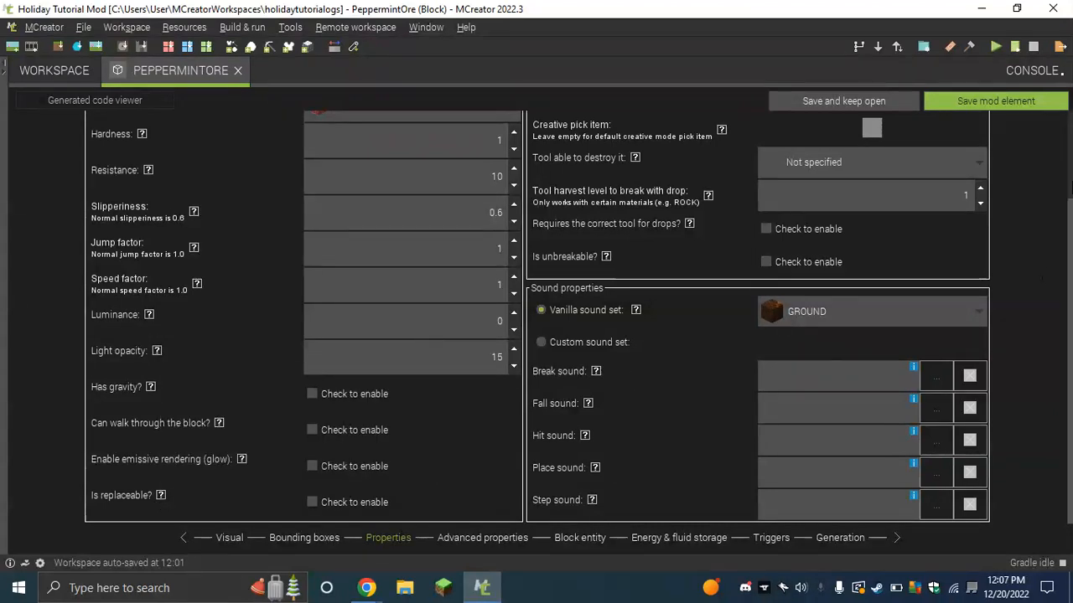
scroll(999, 238, "up", 3)
scroll(838, 277, "down", 3)
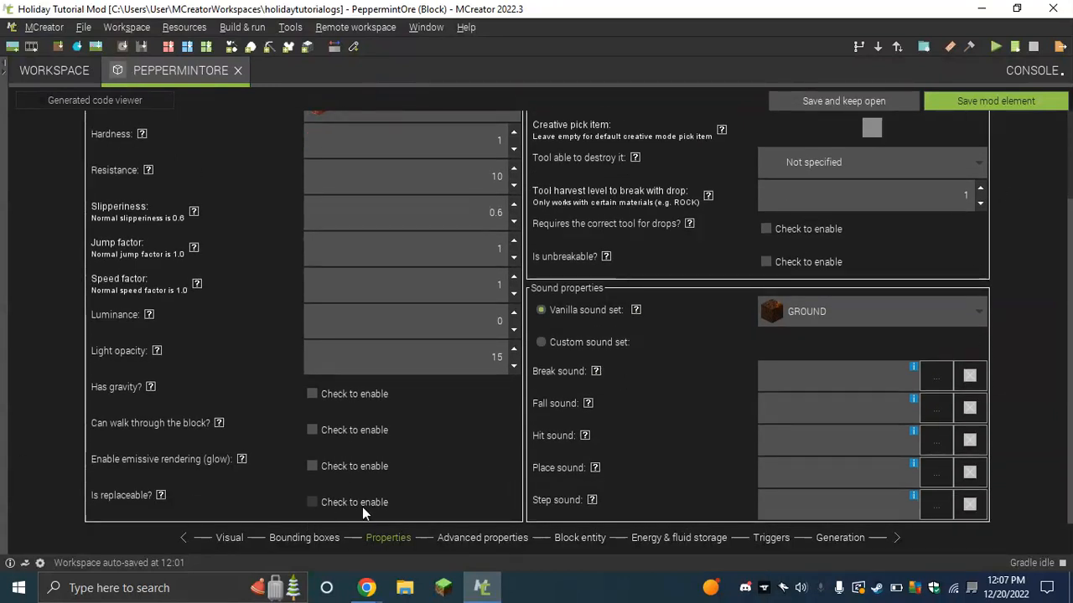
- Look through the item selectors for the block's custom drop and creative pick item, leaving both empty
scroll(362, 507, "up", 3)
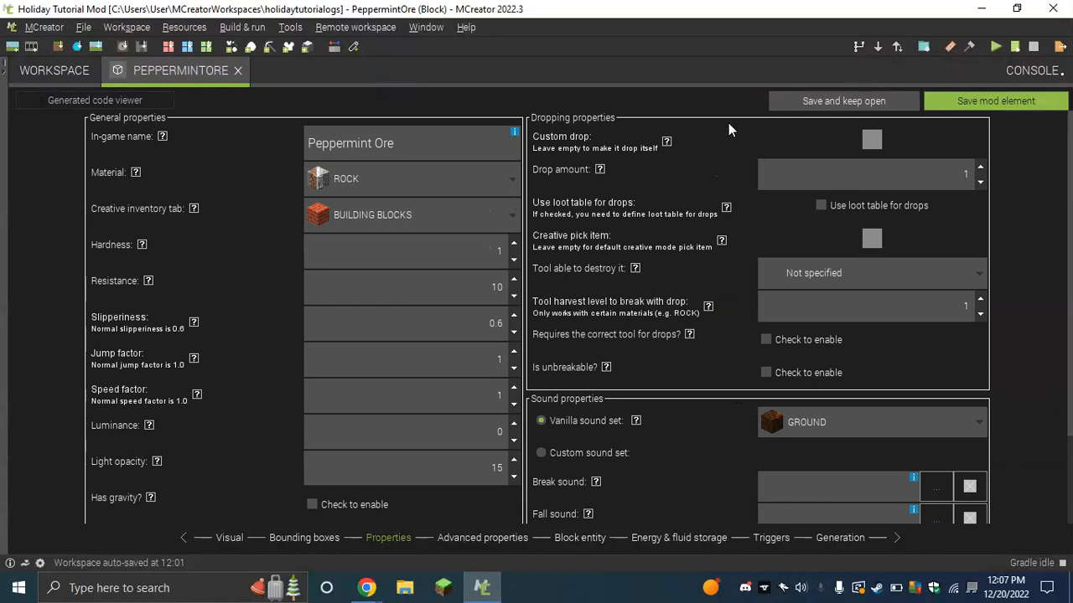
left_click(876, 140)
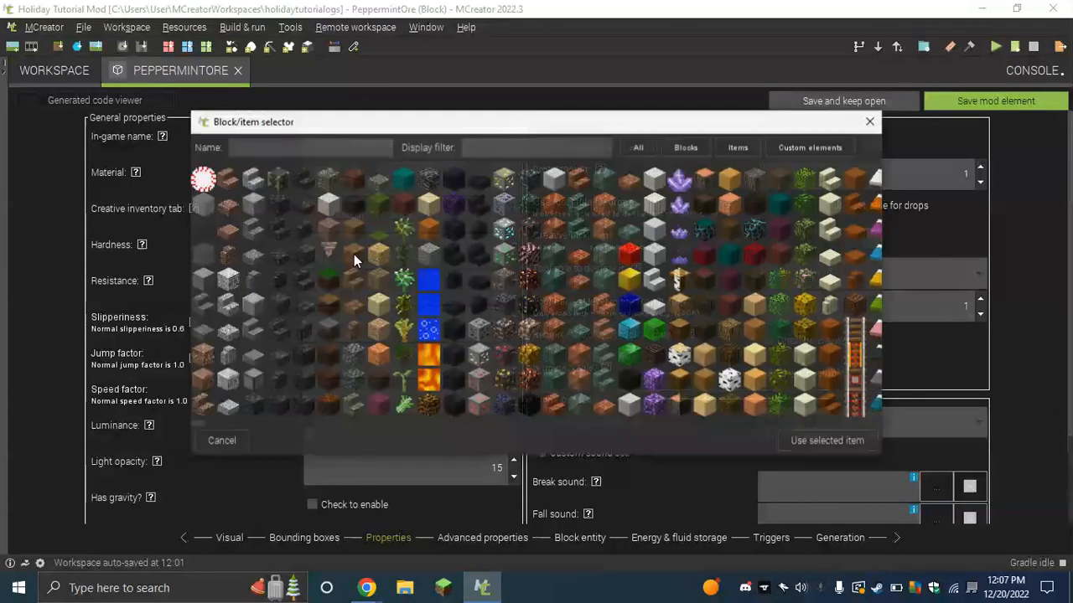
left_click(629, 254)
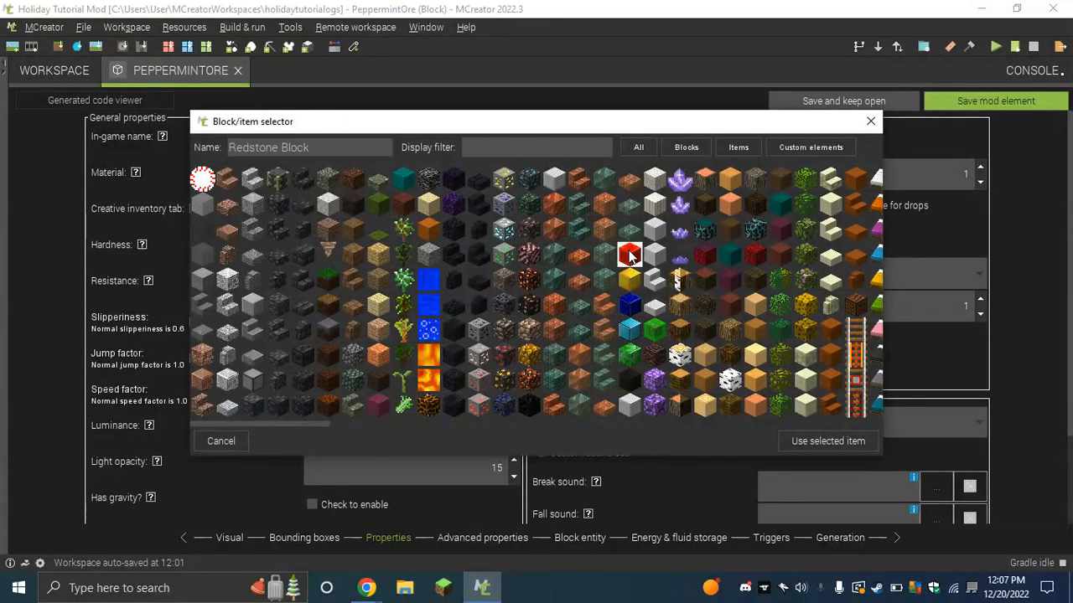
left_click(215, 444)
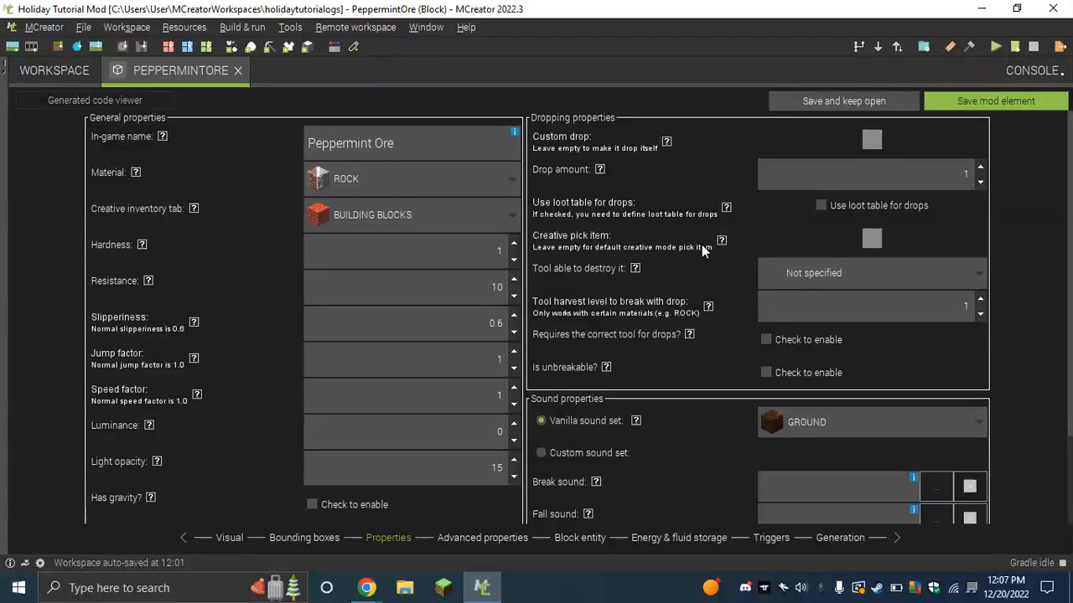
left_click(871, 241)
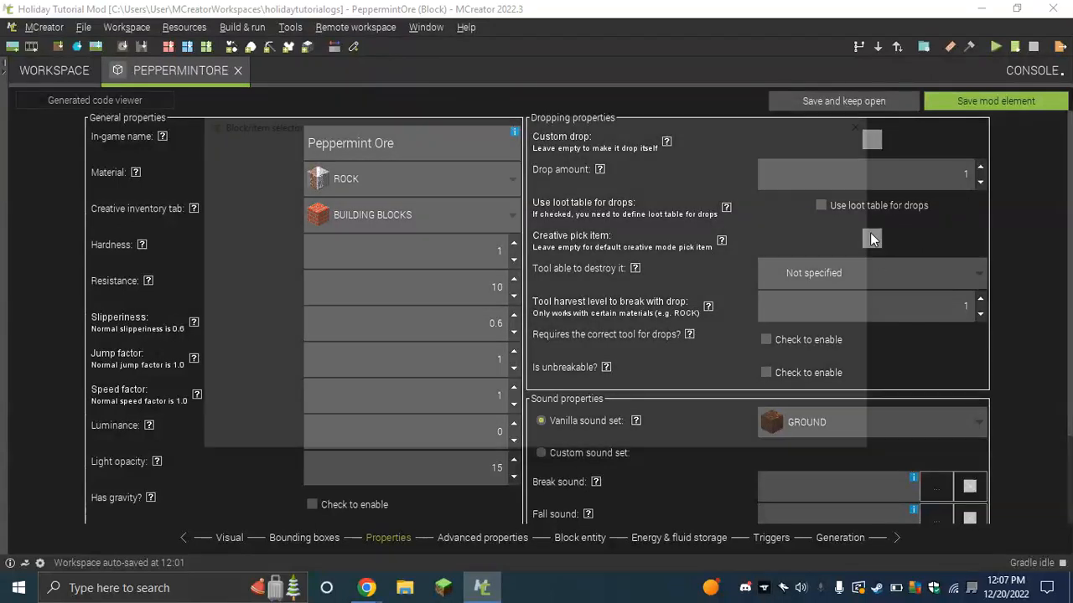
left_click(869, 122)
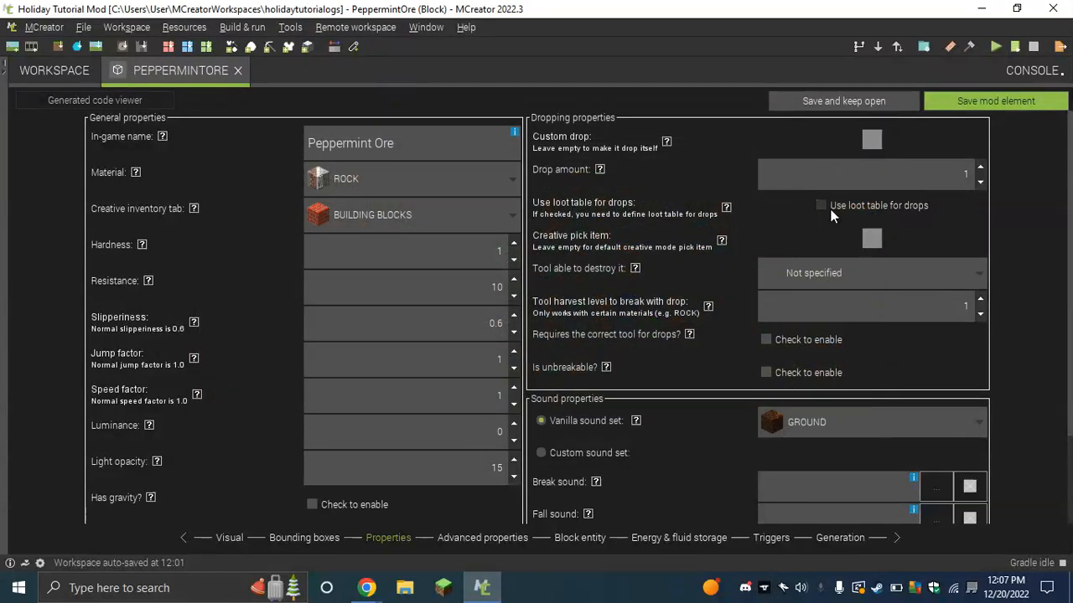
- Review the choices for the tool able to destroy the block and read the help on the tool harvest level
left_click(849, 272)
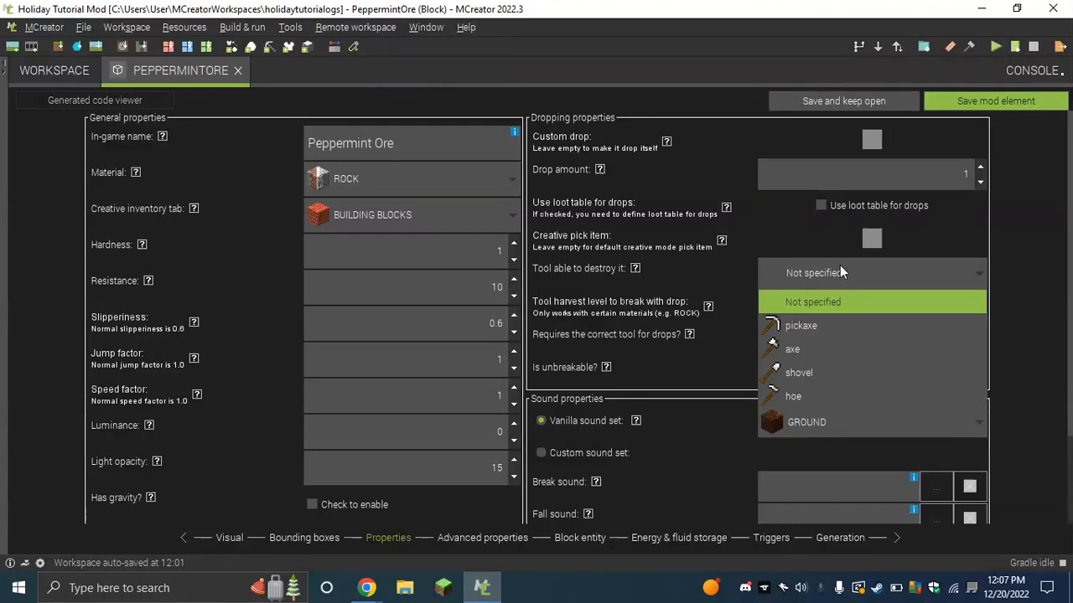
left_click(811, 272)
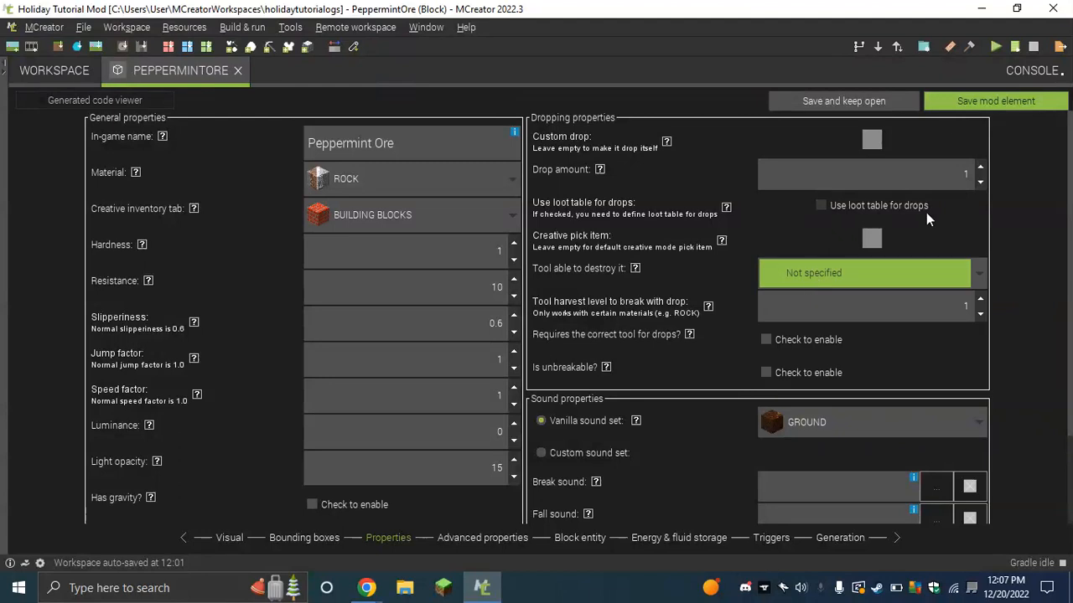
left_click(815, 274)
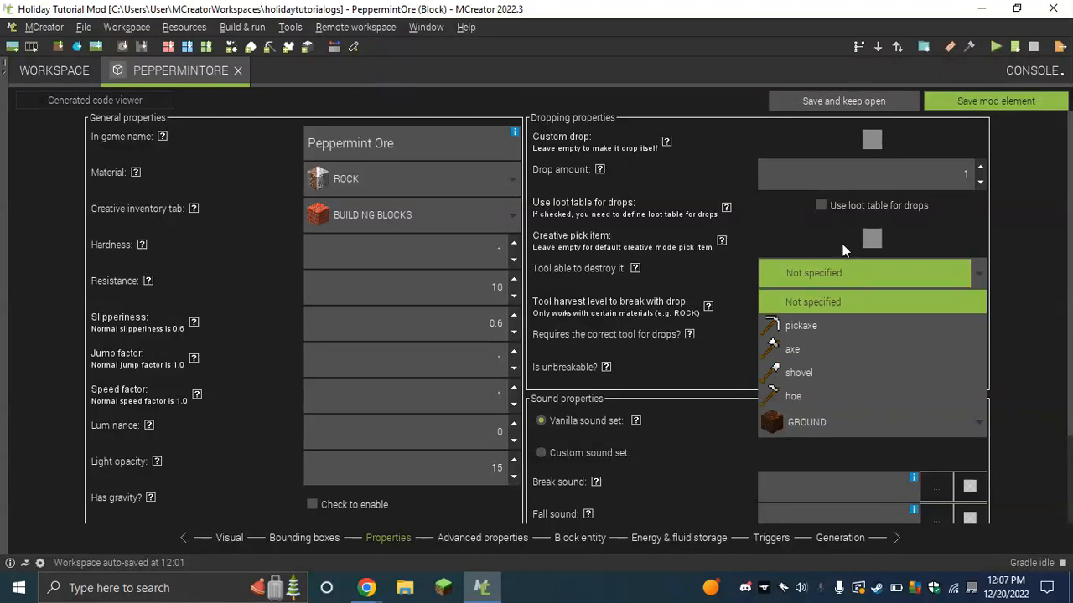
left_click(854, 270)
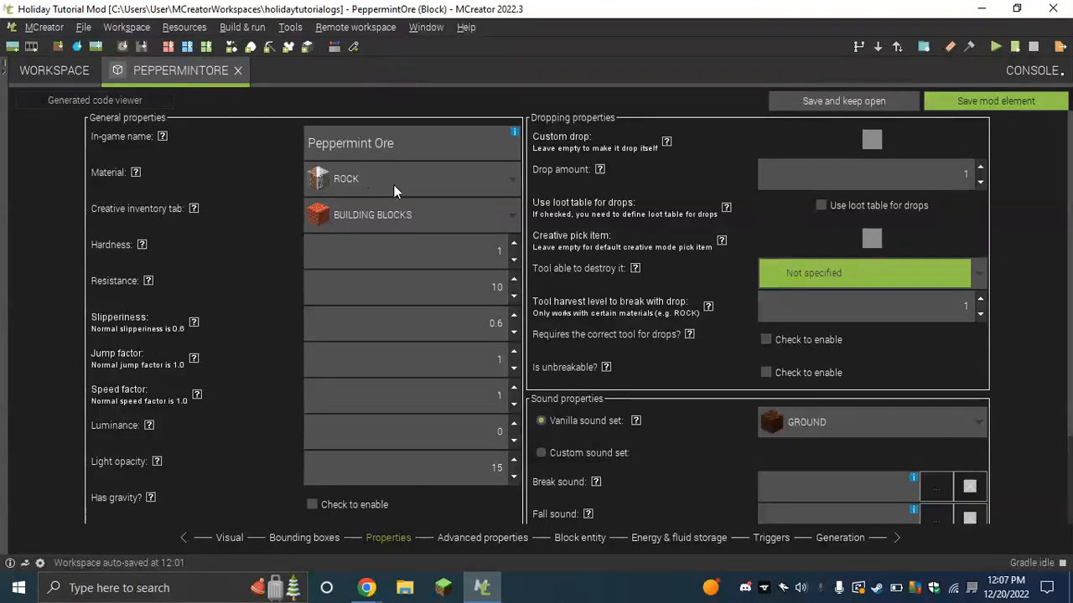
left_click(712, 308)
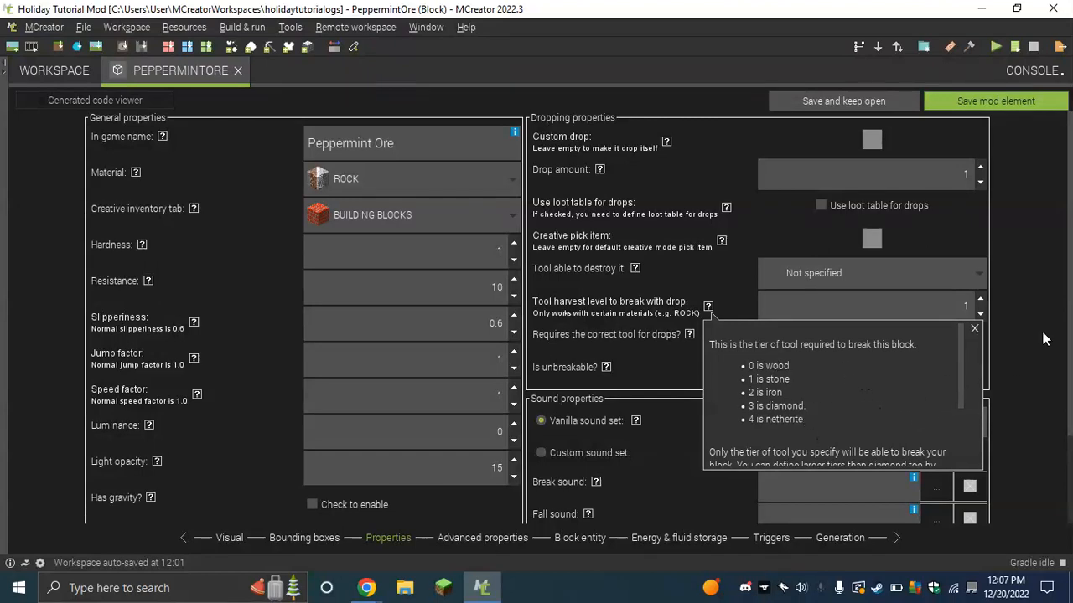
left_click(974, 328)
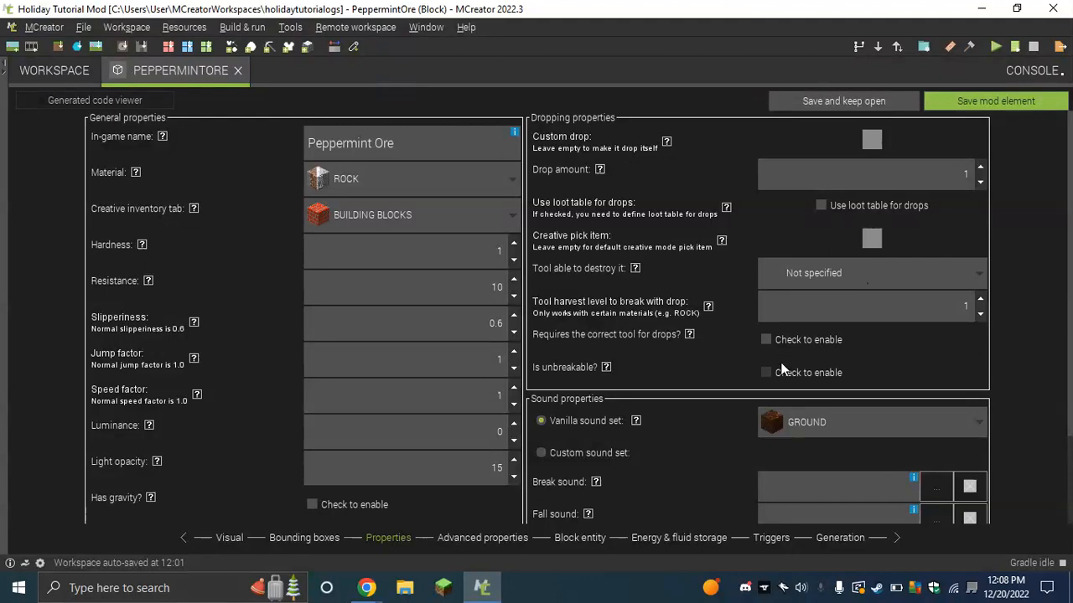
- Set the block's vanilla sound set to STONE, briefly checking the custom sound set option
scroll(811, 381, "down", 3)
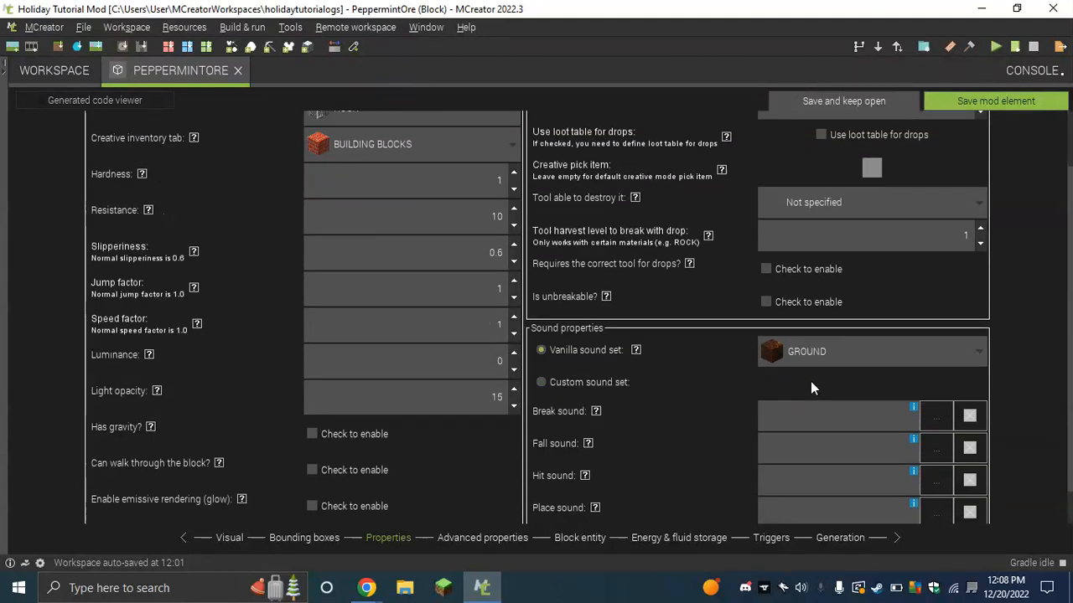
left_click(811, 309)
scroll(828, 374, "down", 8)
scroll(817, 368, "up", 8)
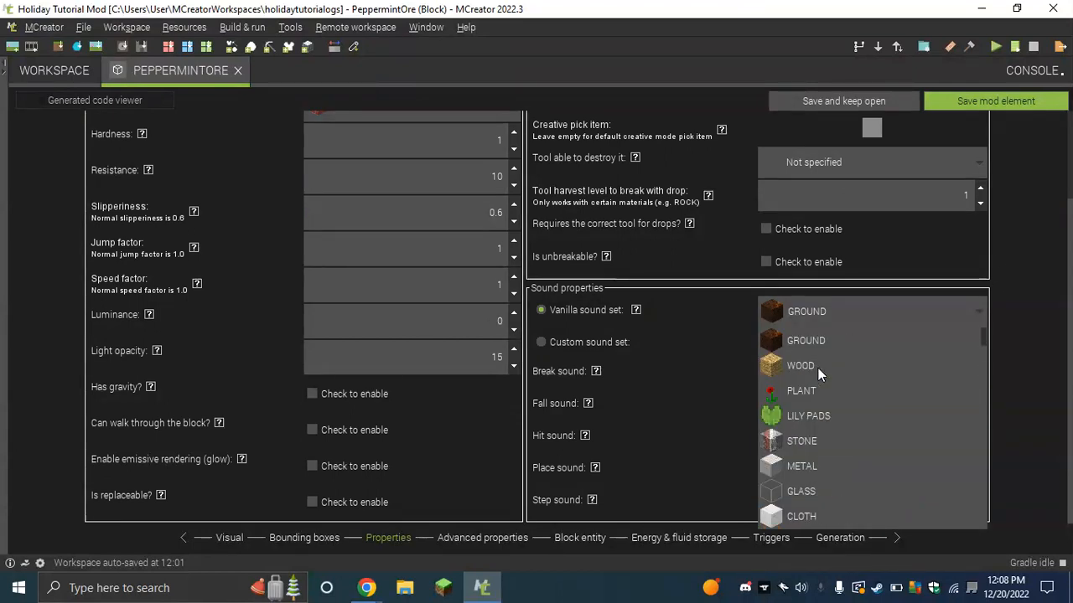
left_click(833, 441)
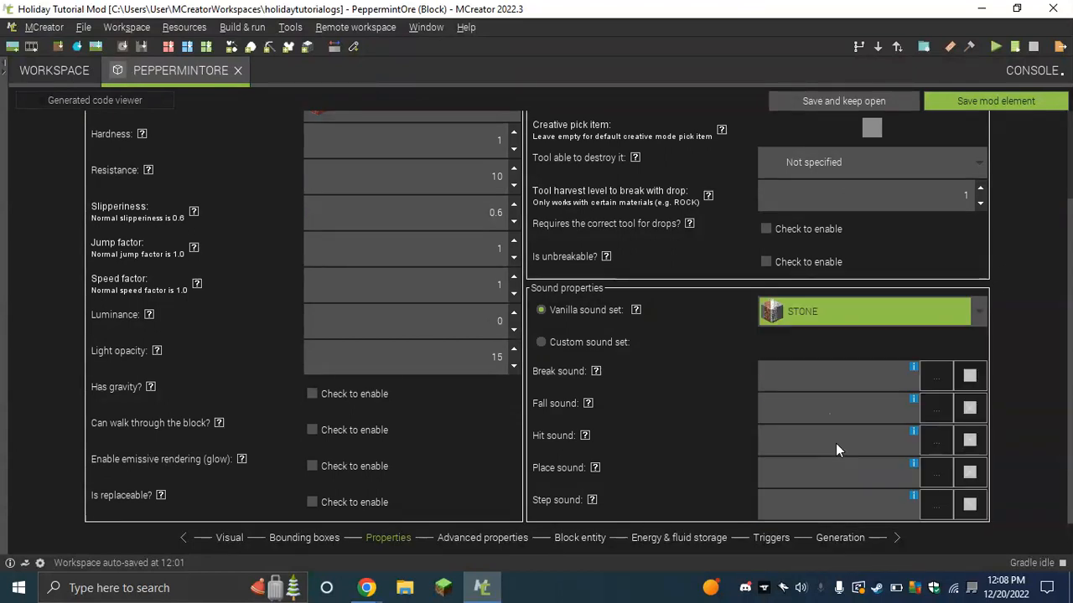
left_click(541, 342)
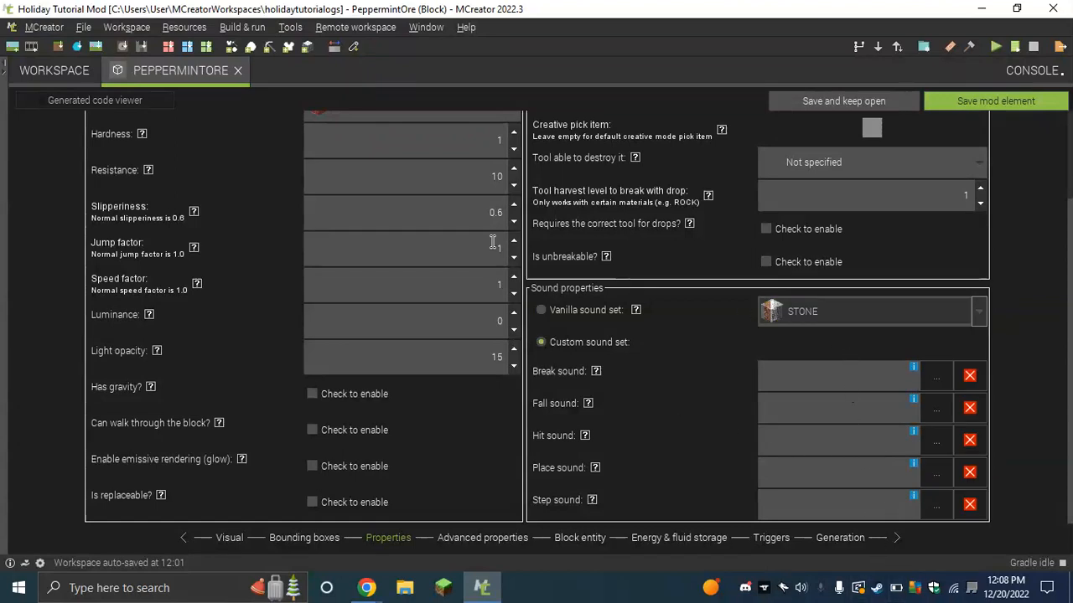
left_click(576, 309)
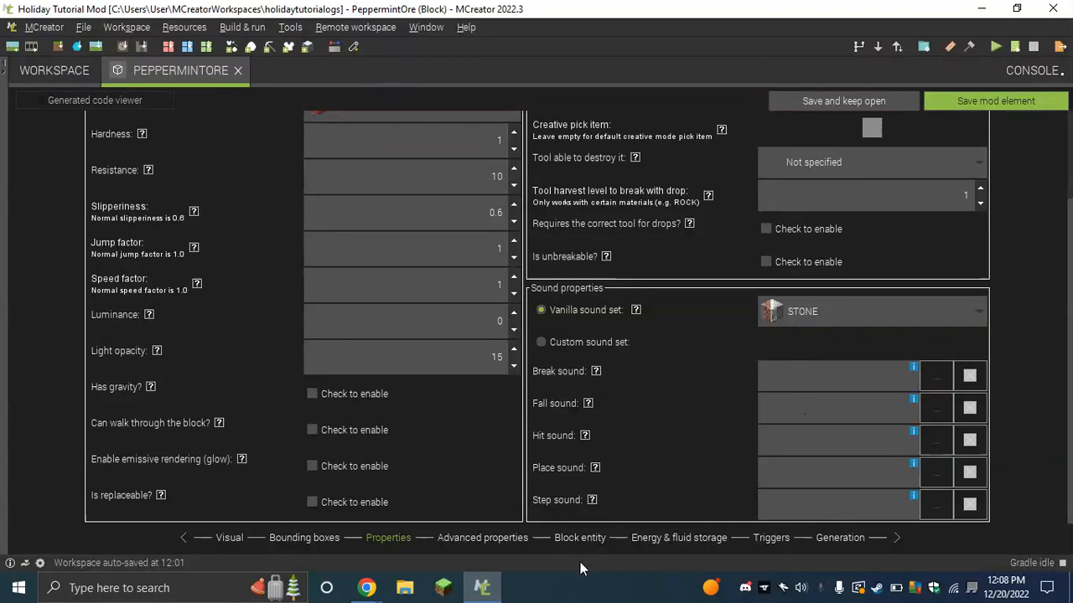
- Examine the block's advanced properties, block entity, energy and fluid storage, trigger and generation settings
left_click(502, 539)
scroll(427, 335, "up", 3)
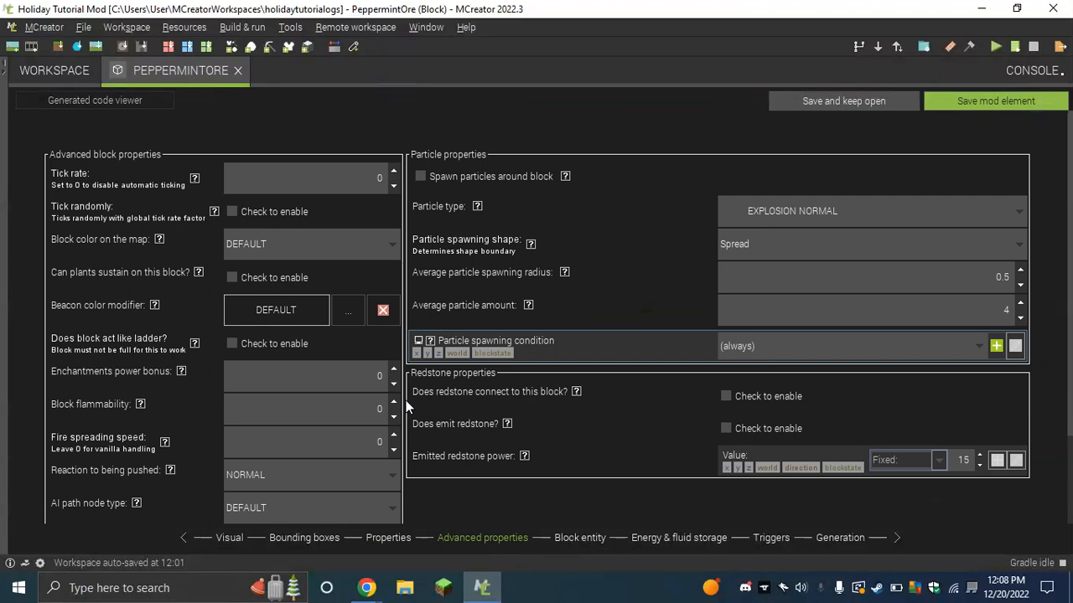
scroll(344, 285, "down", 3)
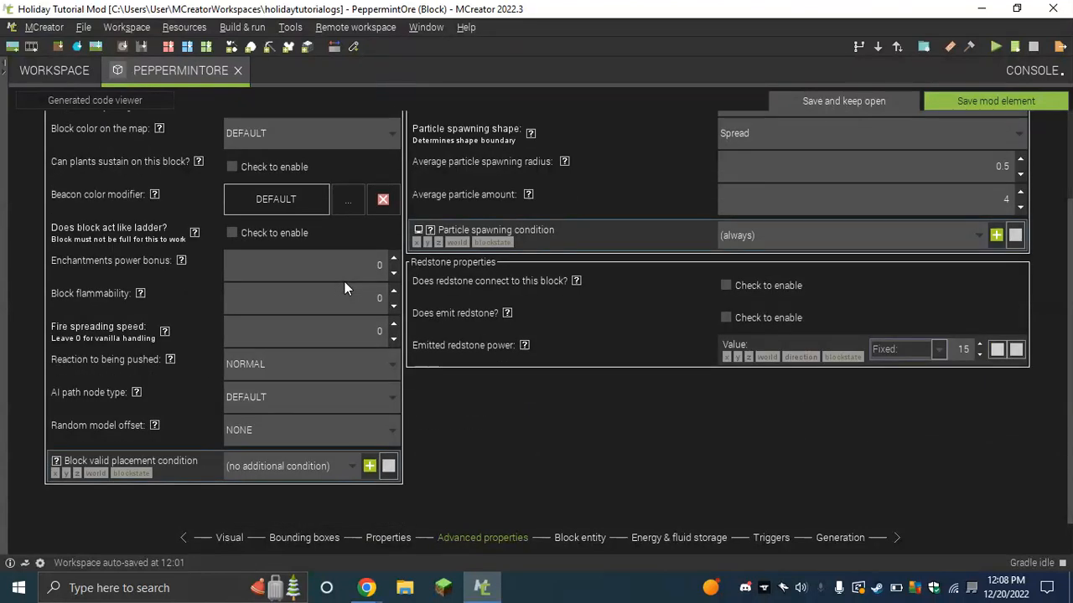
scroll(344, 281, "up", 2)
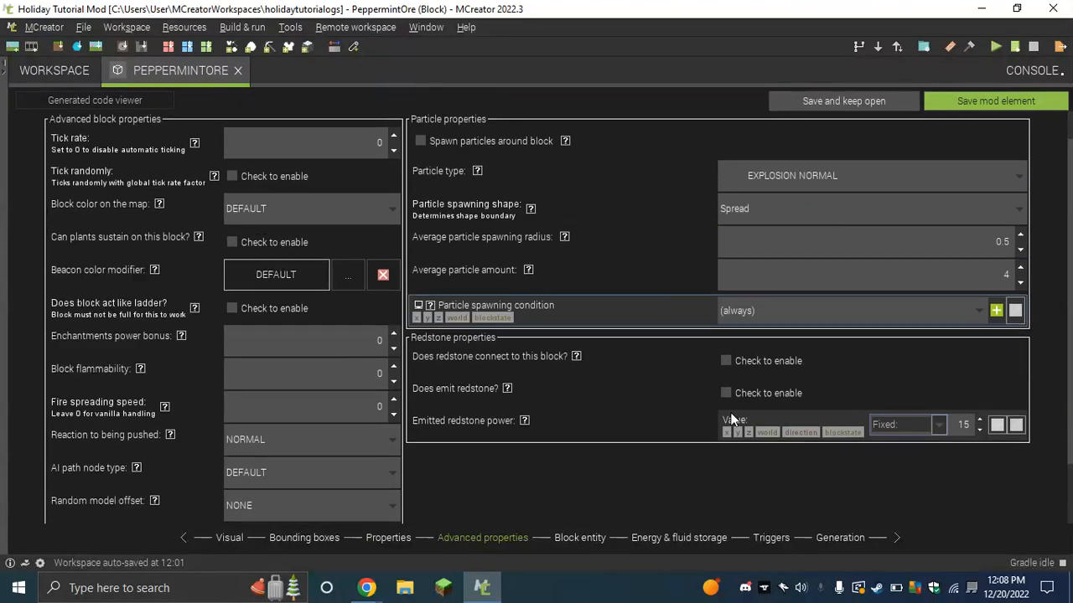
left_click(585, 538)
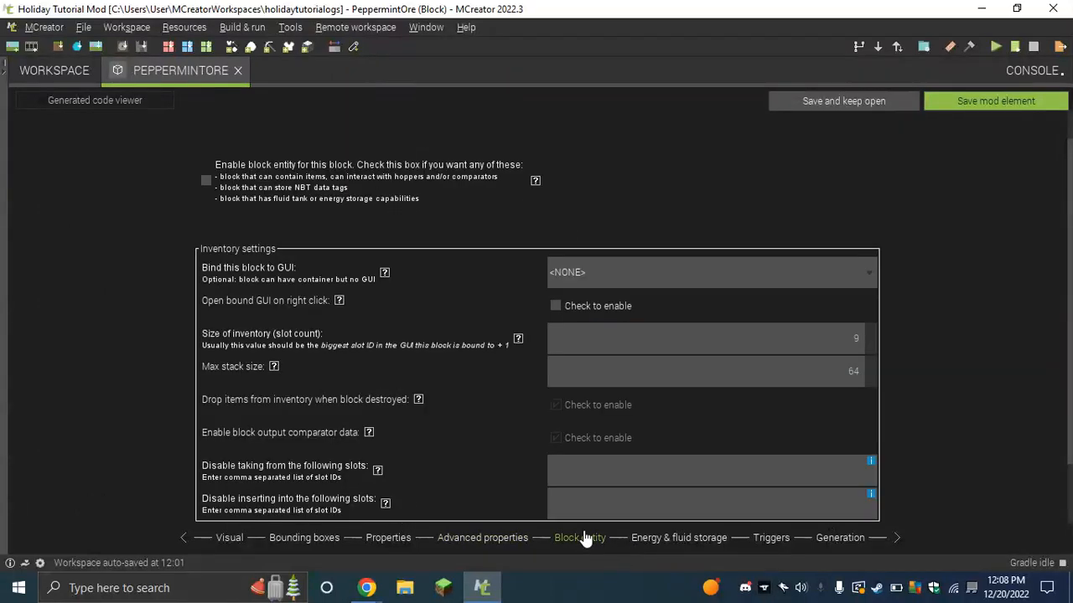
scroll(478, 438, "down", 2)
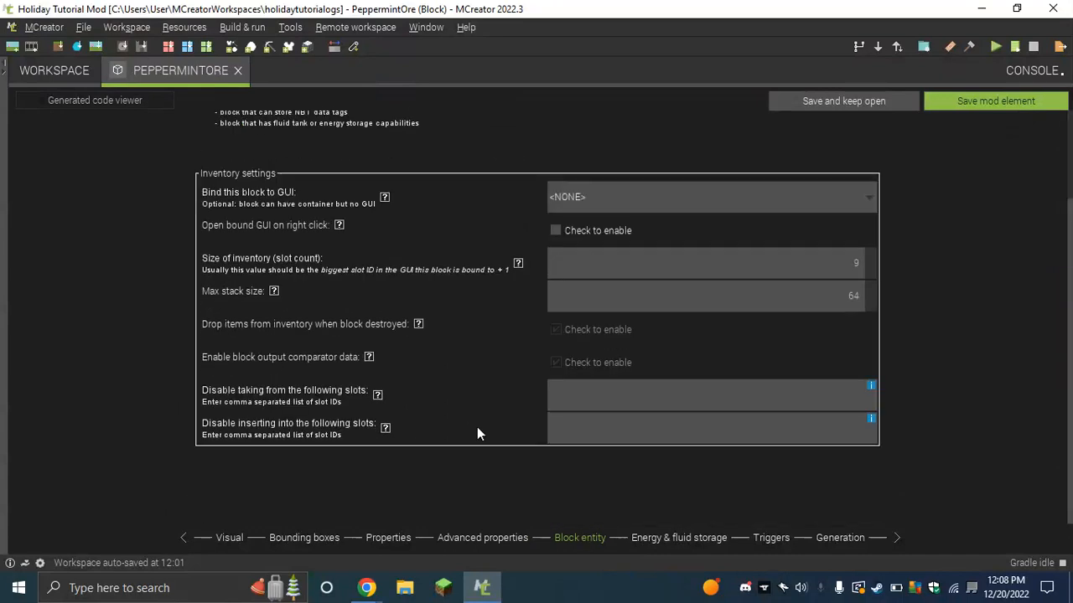
scroll(636, 507, "up", 1)
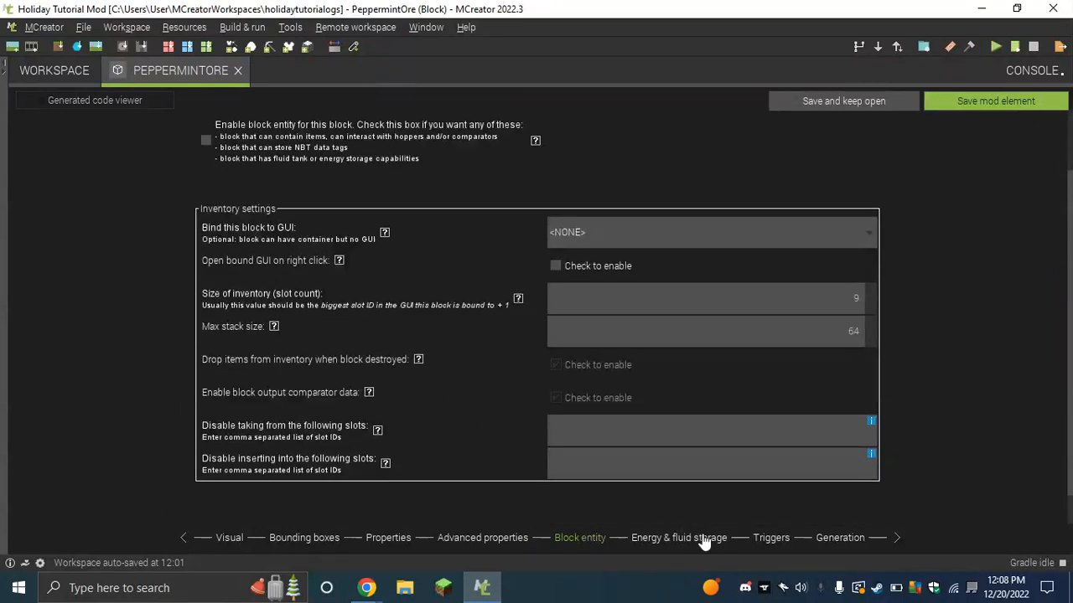
left_click(701, 538)
left_click(771, 538)
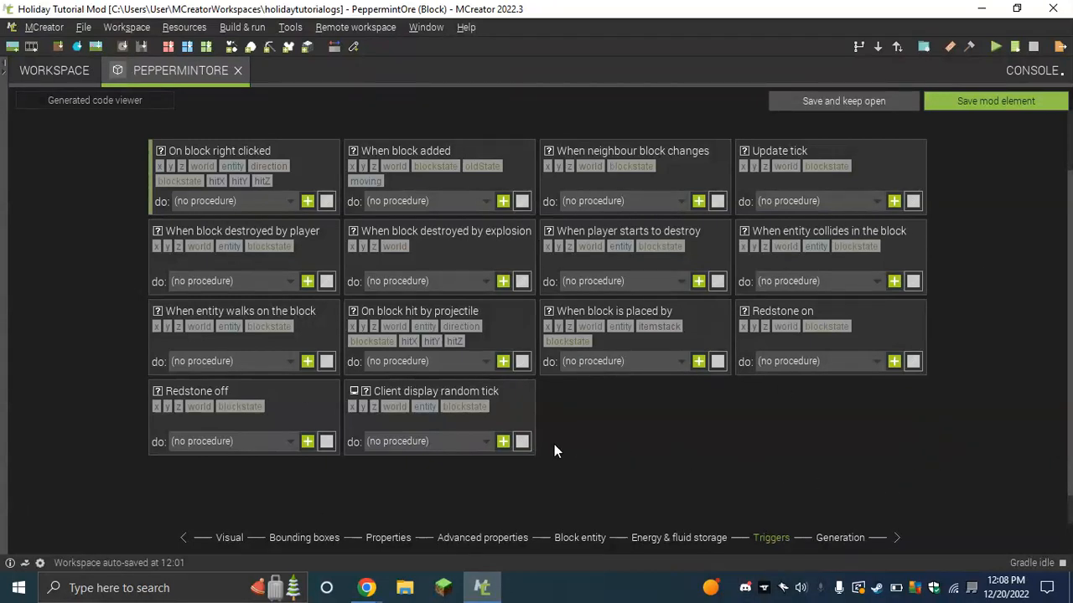
left_click(837, 540)
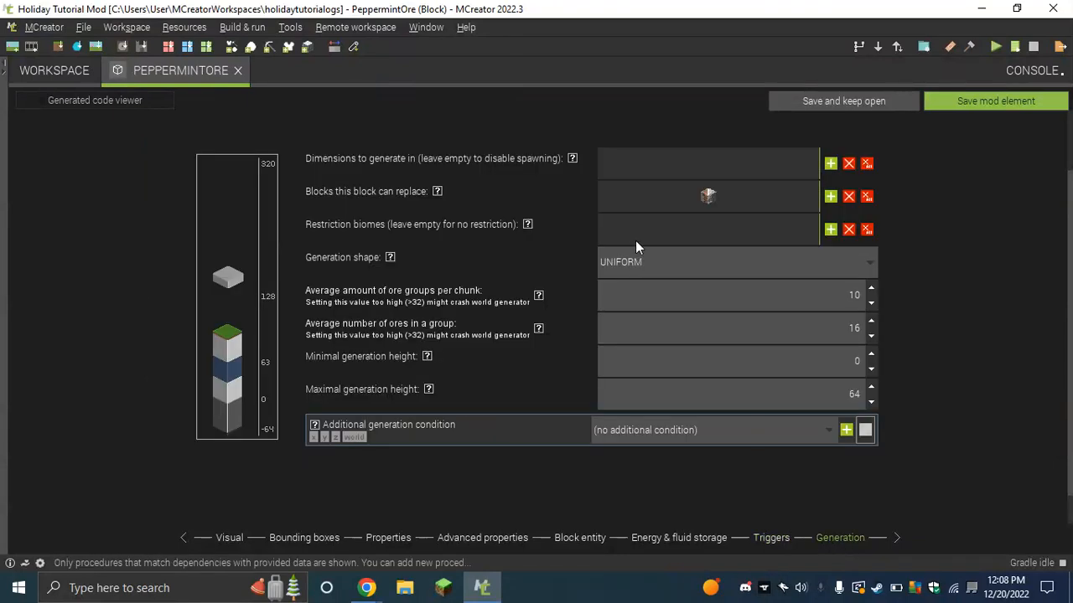
- Return to the block's visual settings and set its block model to Single texture
left_click(224, 543)
scroll(623, 287, "up", 2)
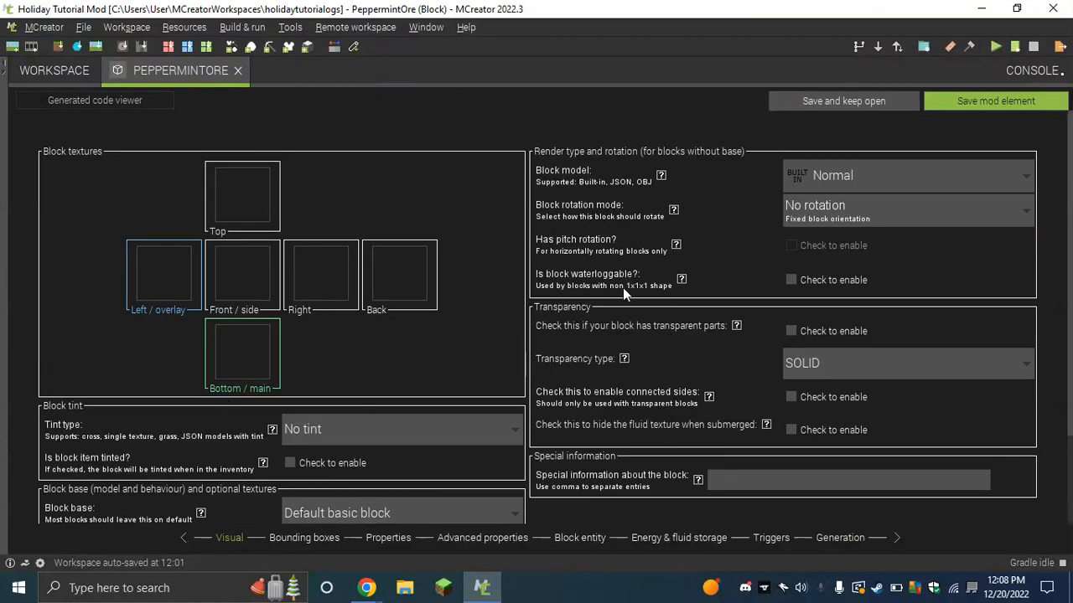
left_click(849, 188)
left_click(867, 226)
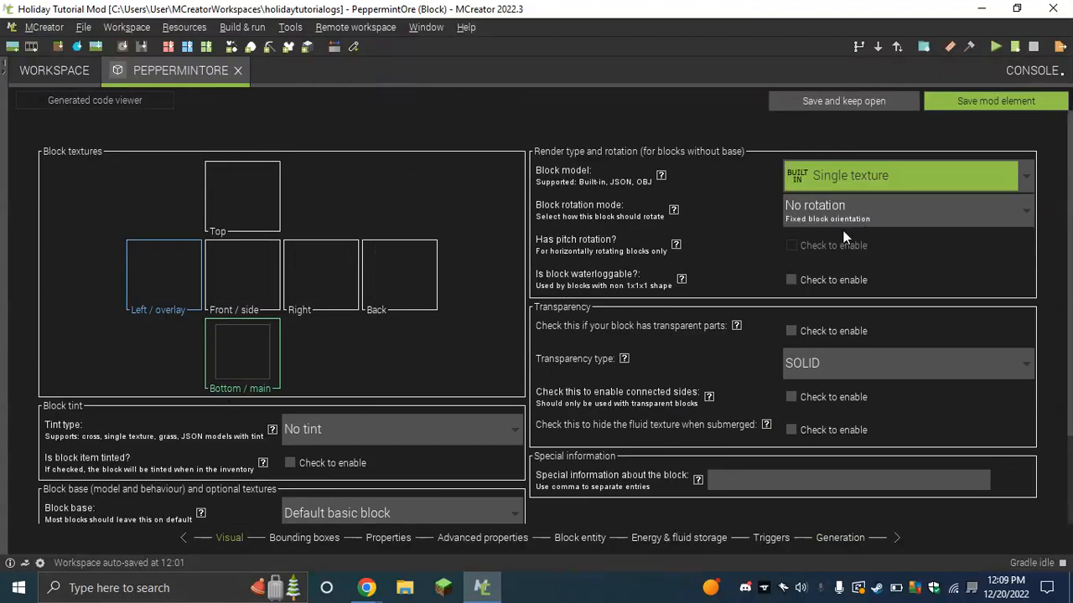
left_click(234, 359)
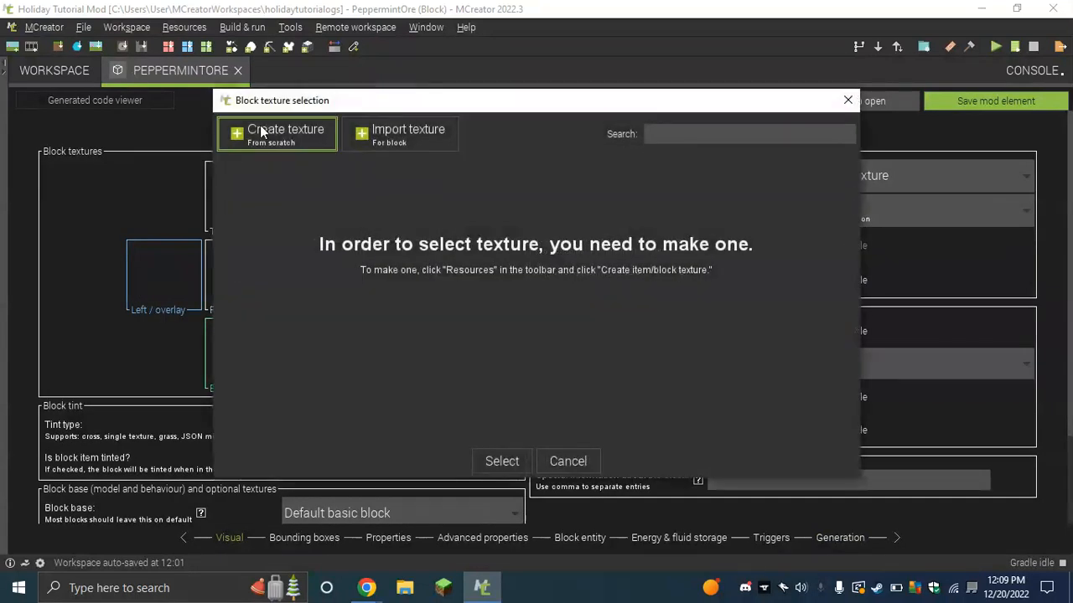
left_click(262, 133)
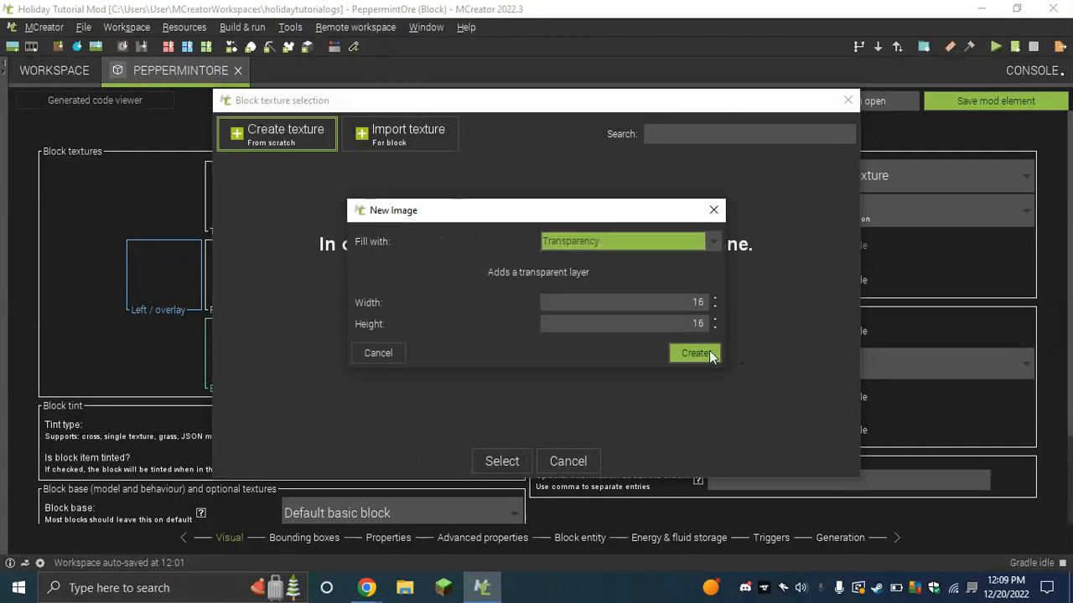
left_click(707, 357)
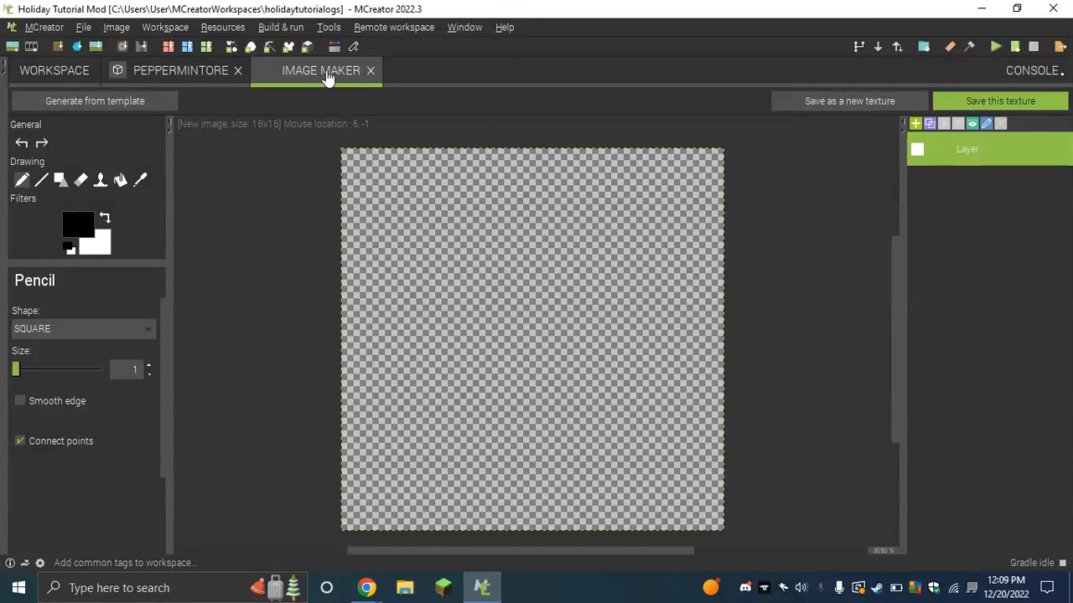
left_click(370, 70)
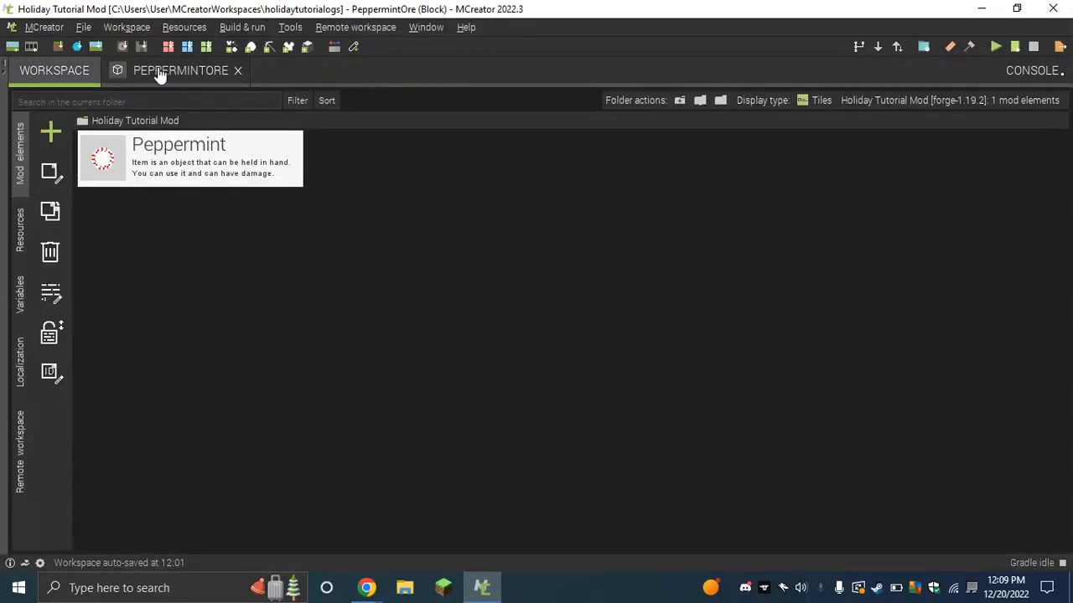
left_click(159, 74)
- Start importing a texture for the block's main face and browse to the block folder inside minecraft's textures
left_click(233, 355)
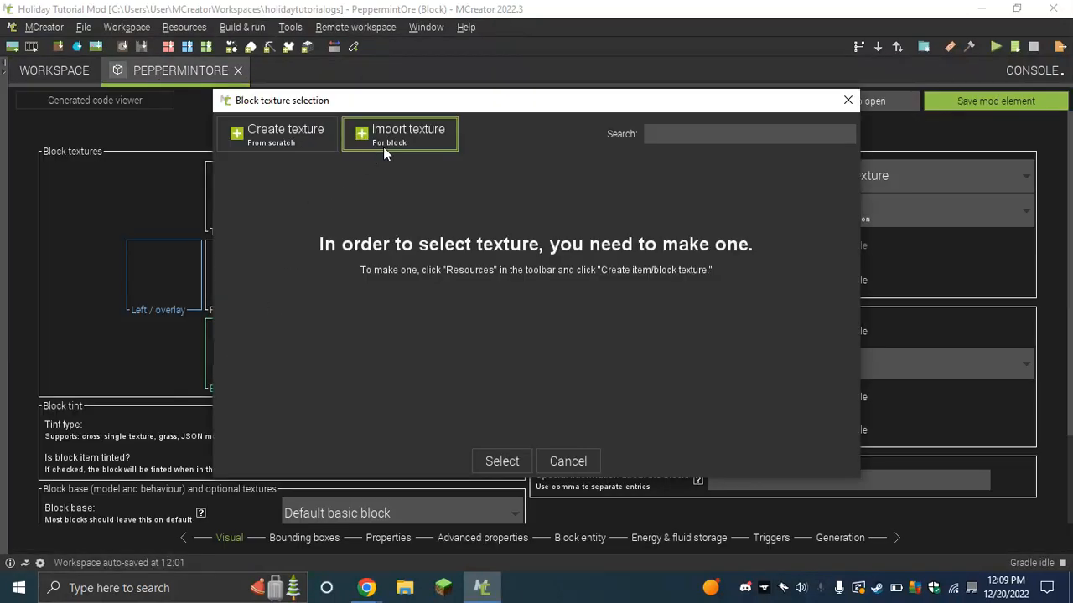
left_click(383, 147)
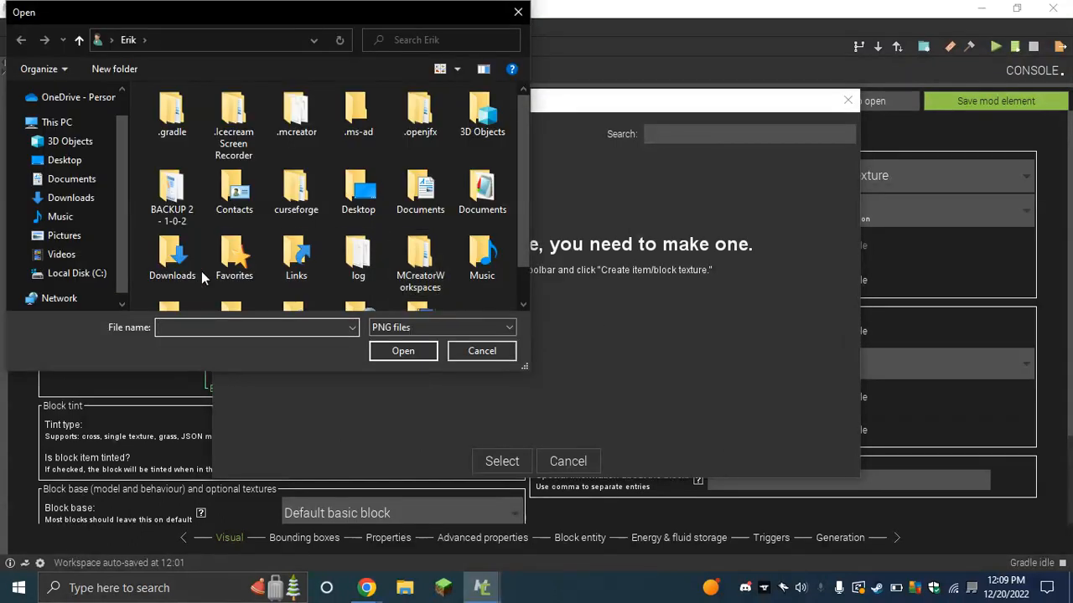
mouse_move(366, 588)
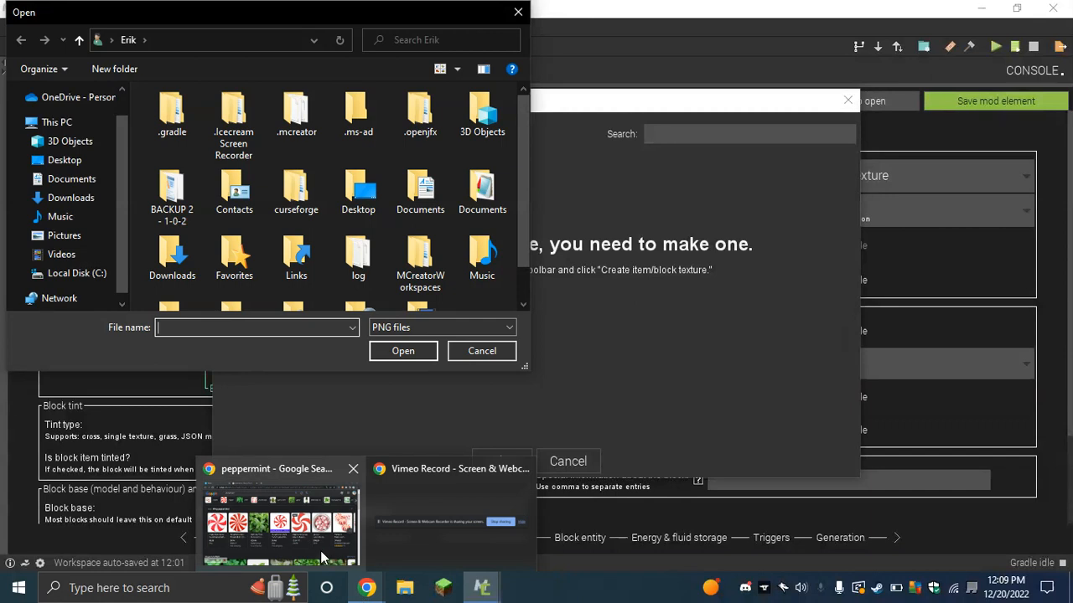
left_click(320, 550)
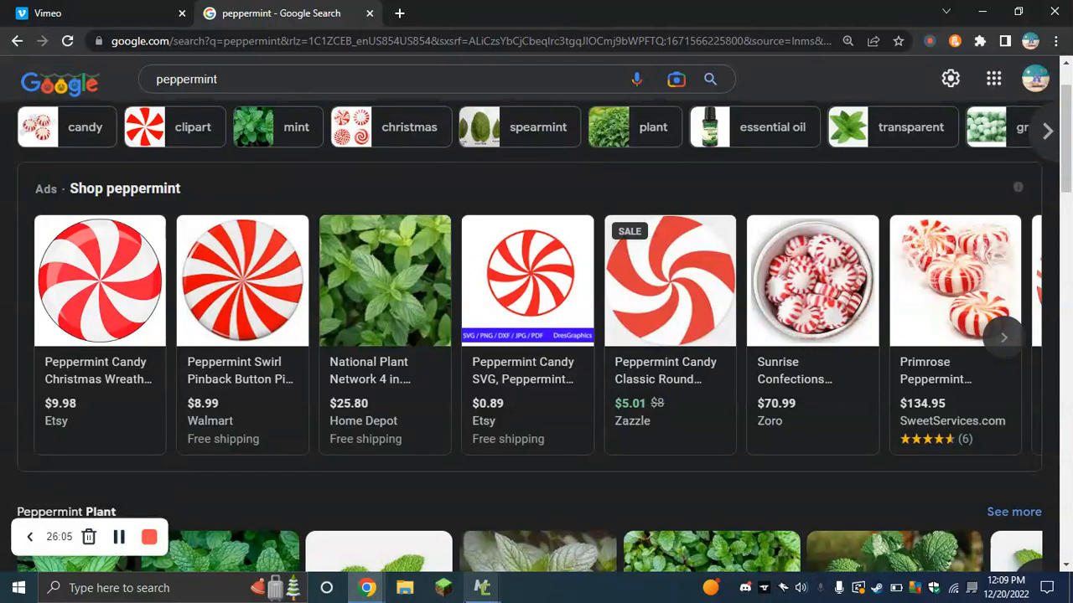
mouse_move(443, 587)
left_click(495, 555)
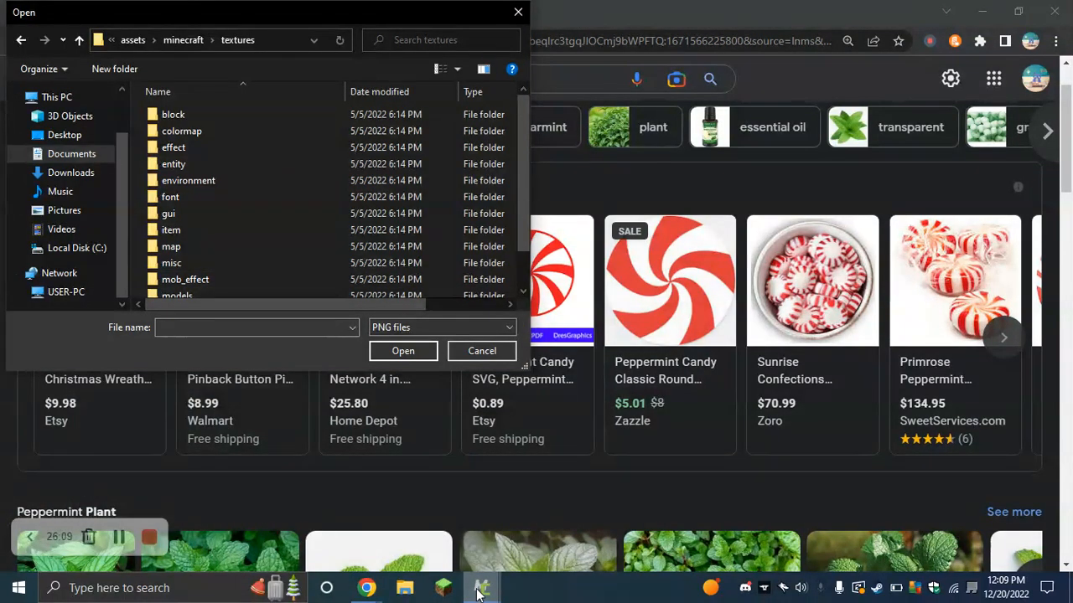
mouse_move(479, 591)
left_click(418, 535)
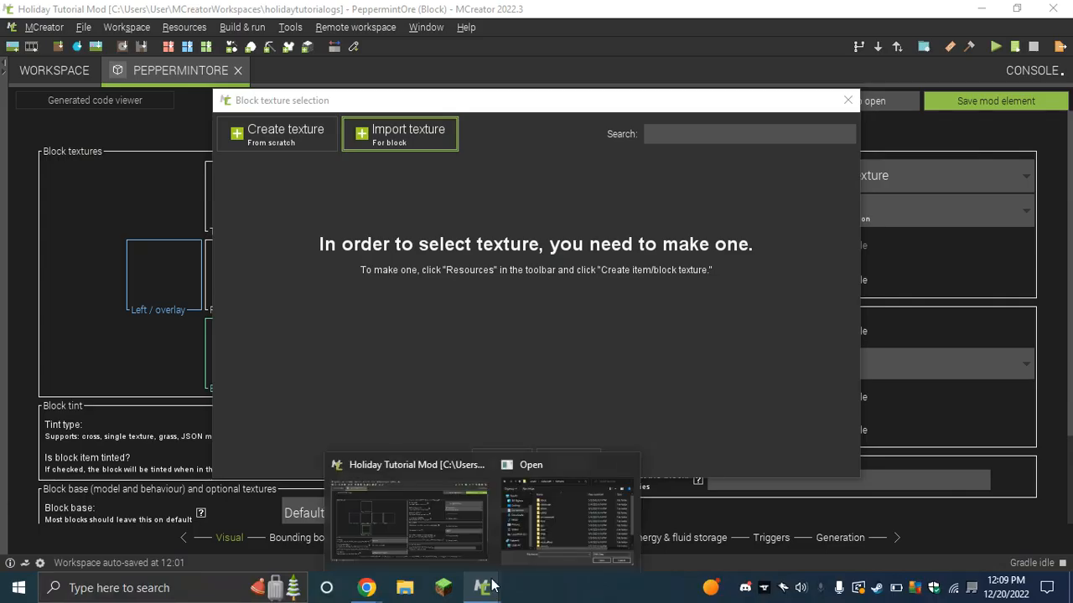
left_click(504, 554)
double_click(200, 118)
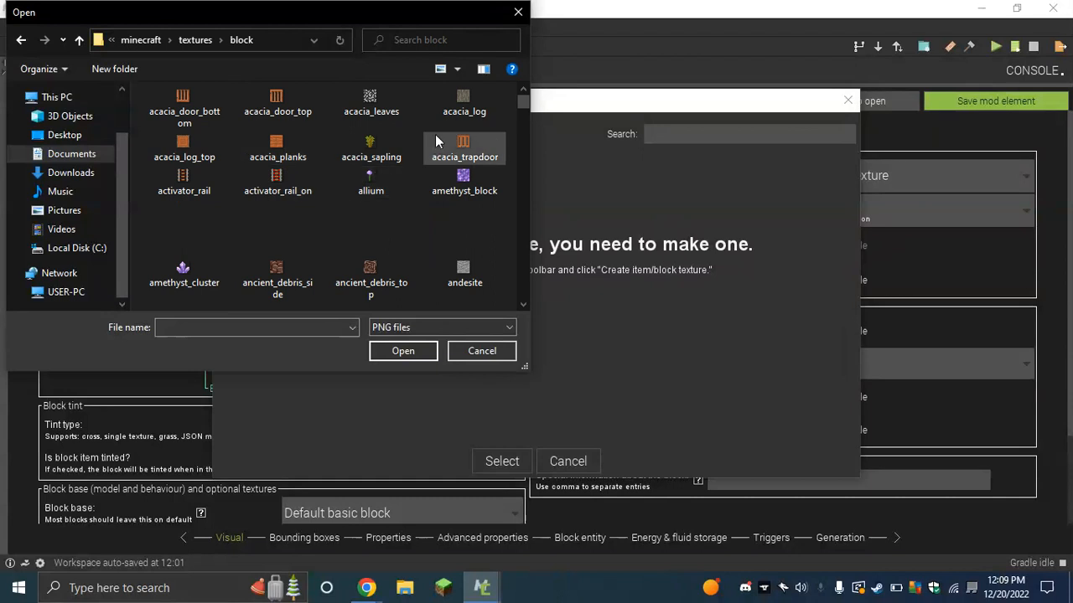
- Search the folder for "stone" and import the stone image as a block texture
left_click(407, 42)
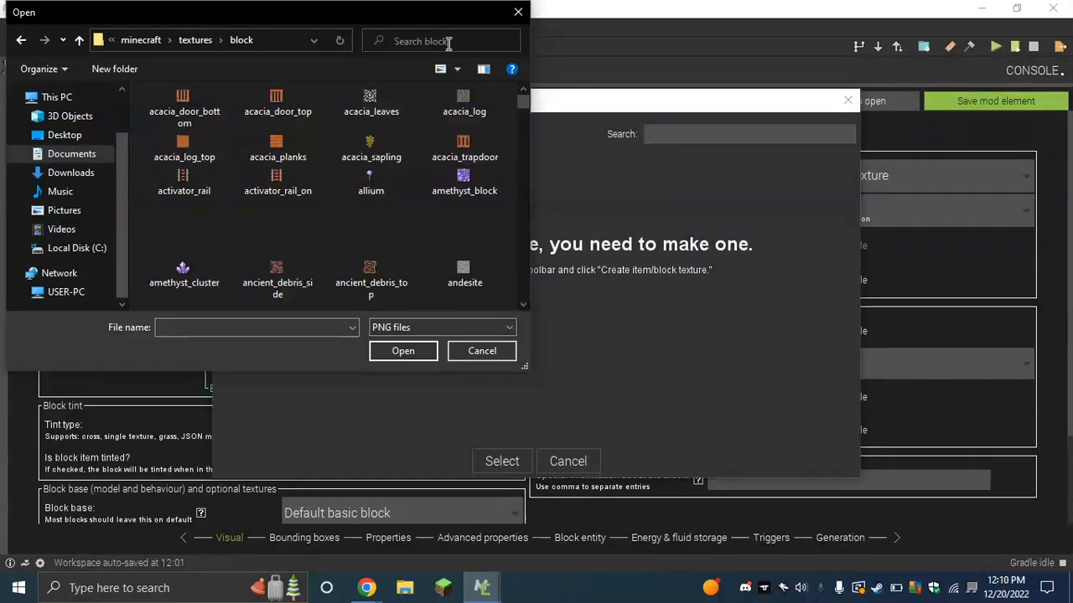
type("st")
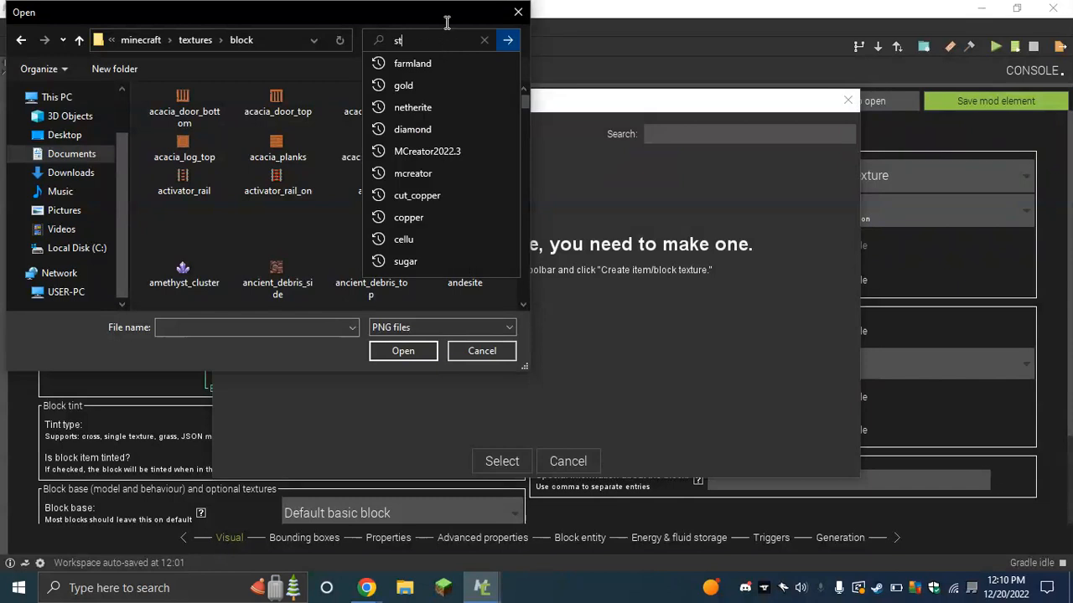
type("one")
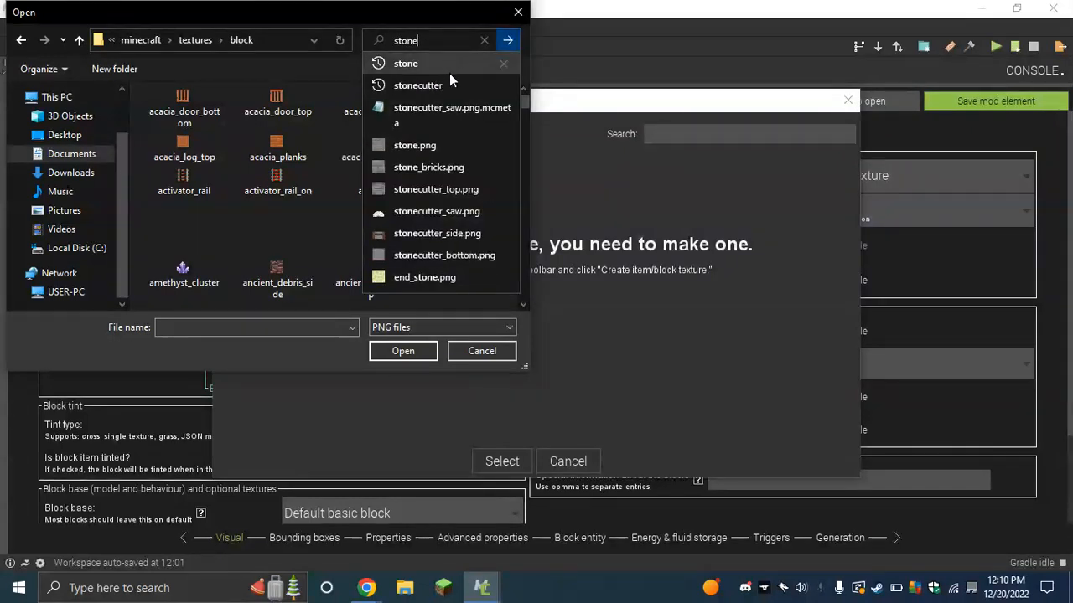
left_click(440, 68)
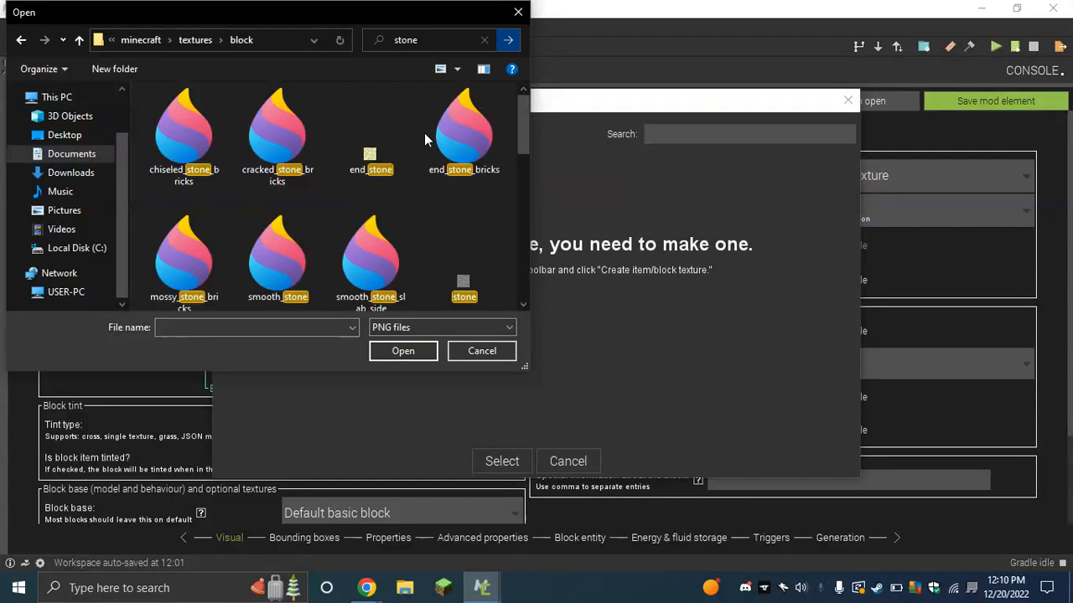
scroll(467, 153, "down", 3)
left_click(467, 149)
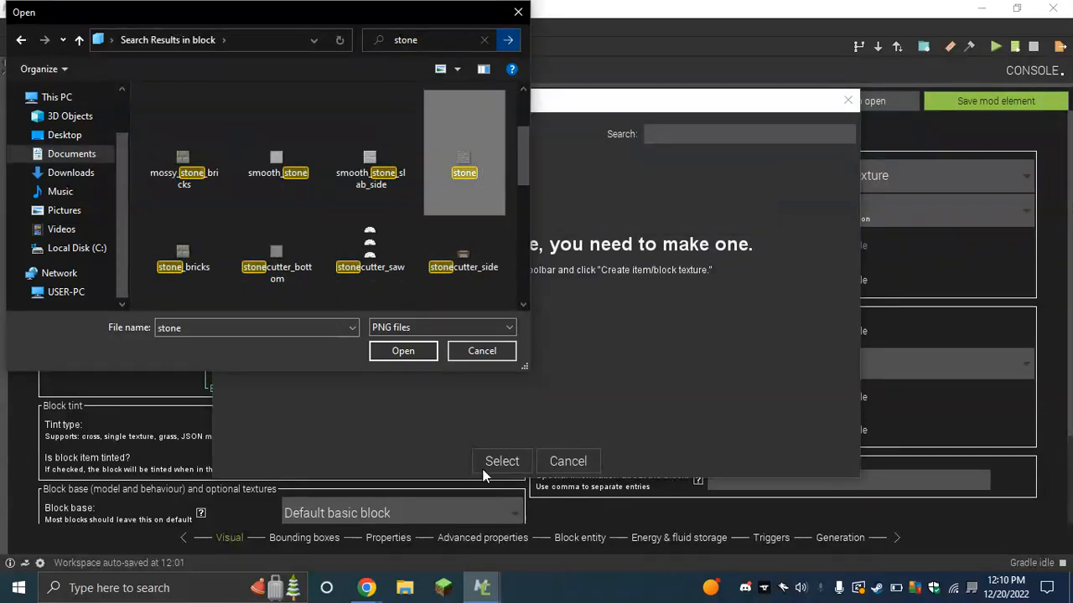
left_click(416, 354)
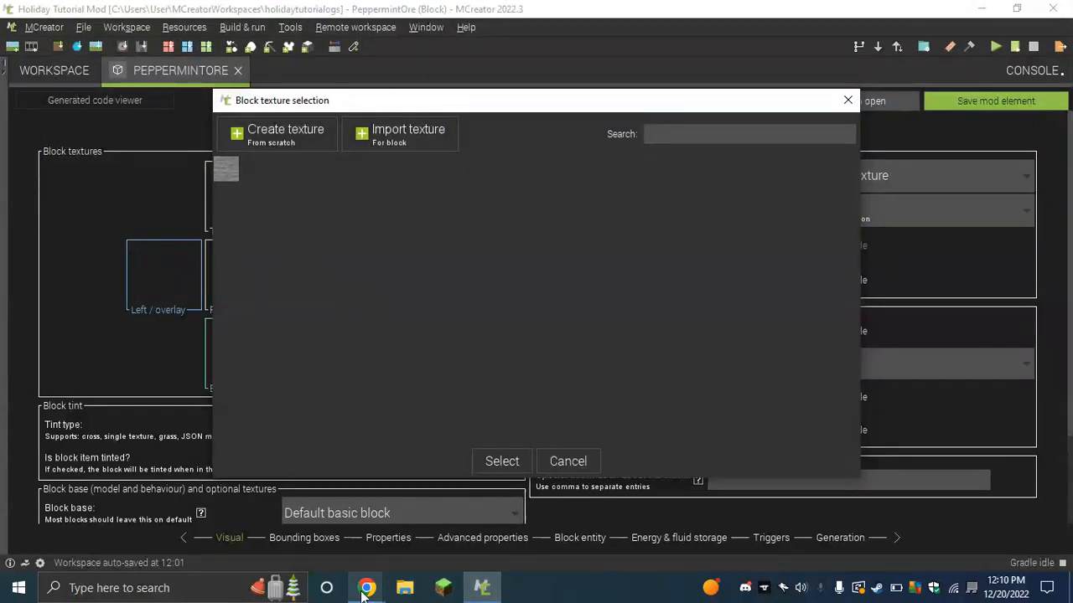
mouse_move(366, 591)
left_click(283, 527)
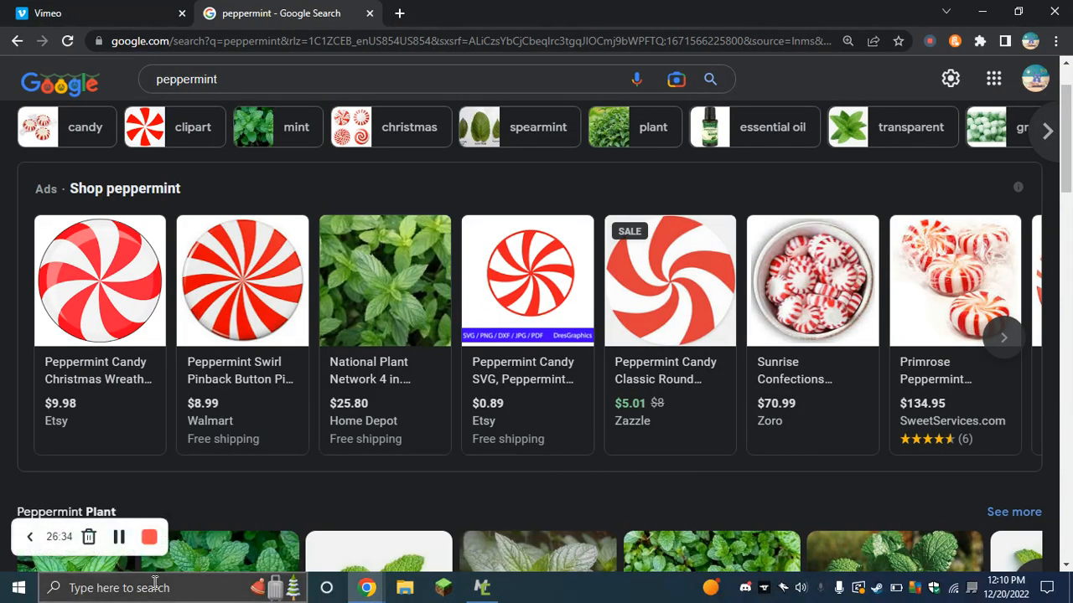
left_click(482, 587)
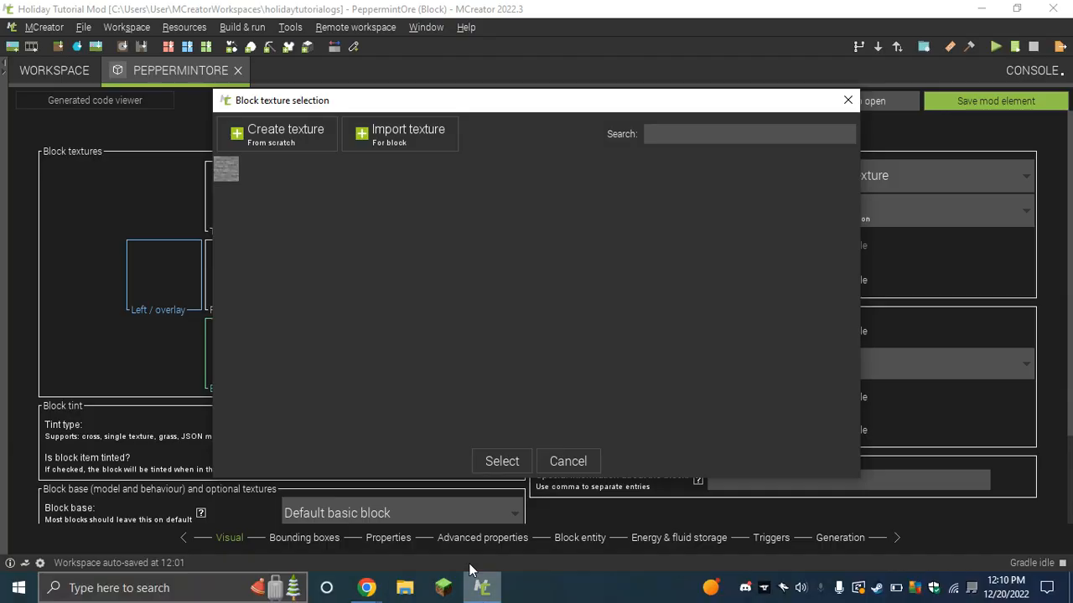
- Leave the texture selection without choosing one and open the stone texture from the workspace resources for editing
left_click(557, 459)
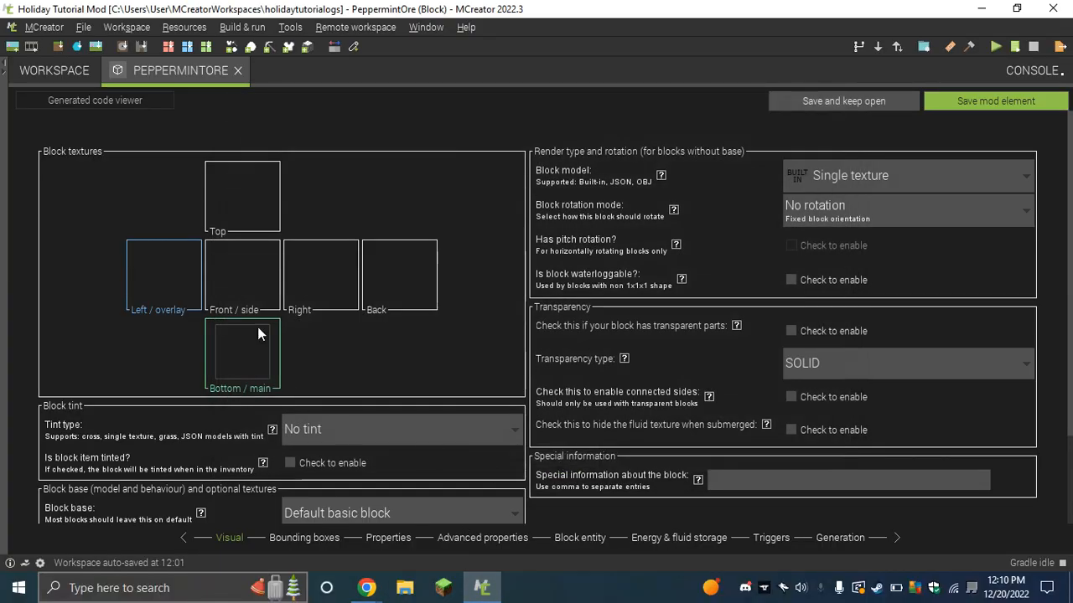
left_click(65, 73)
left_click(20, 226)
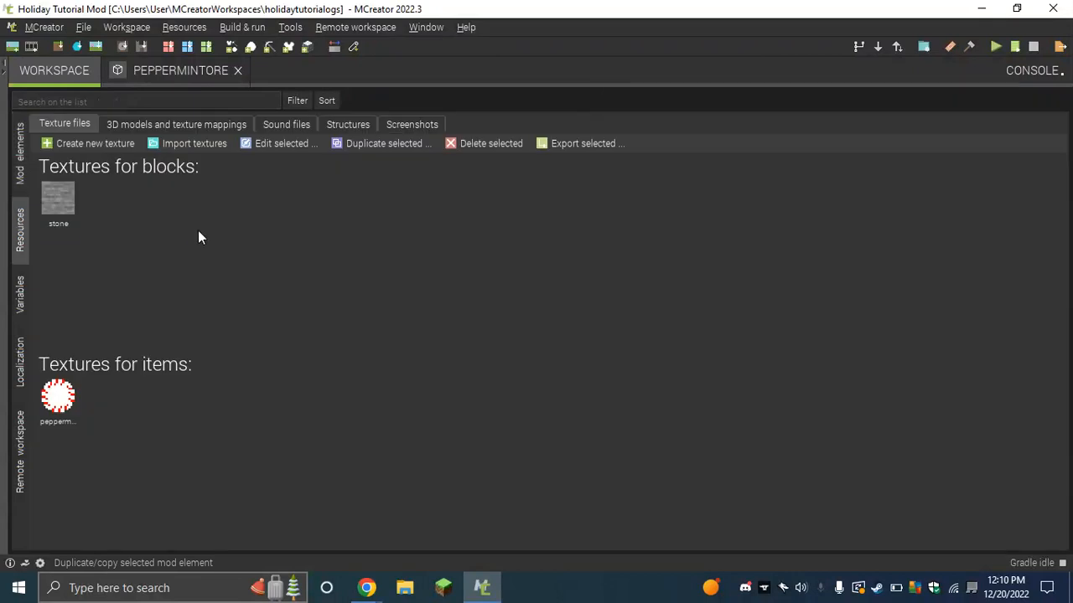
double_click(72, 209)
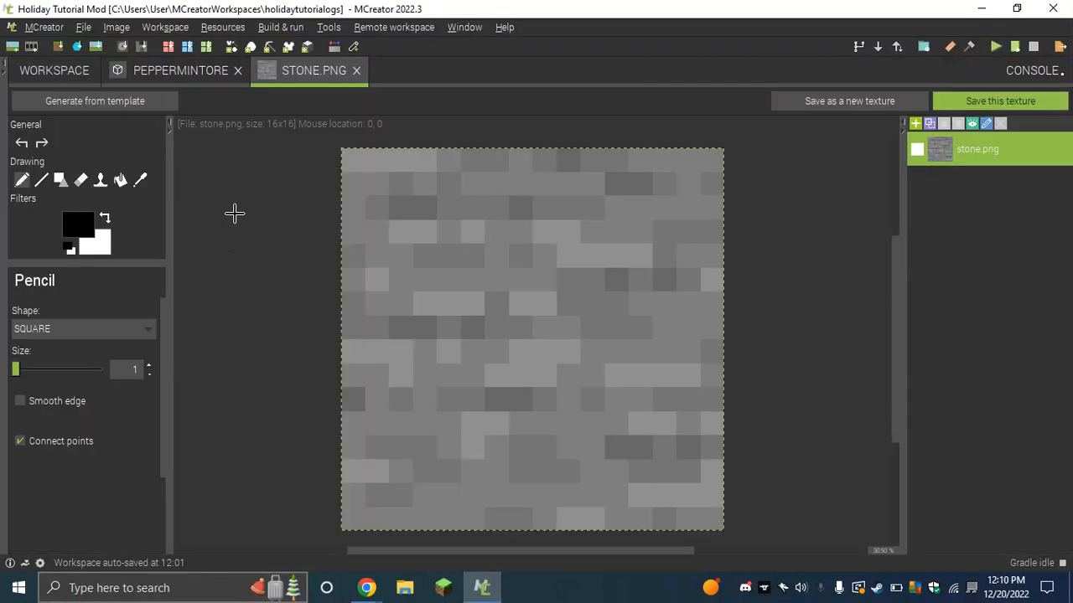
- Save the stone image as a new block texture named peppermintoretexture
left_click(810, 104)
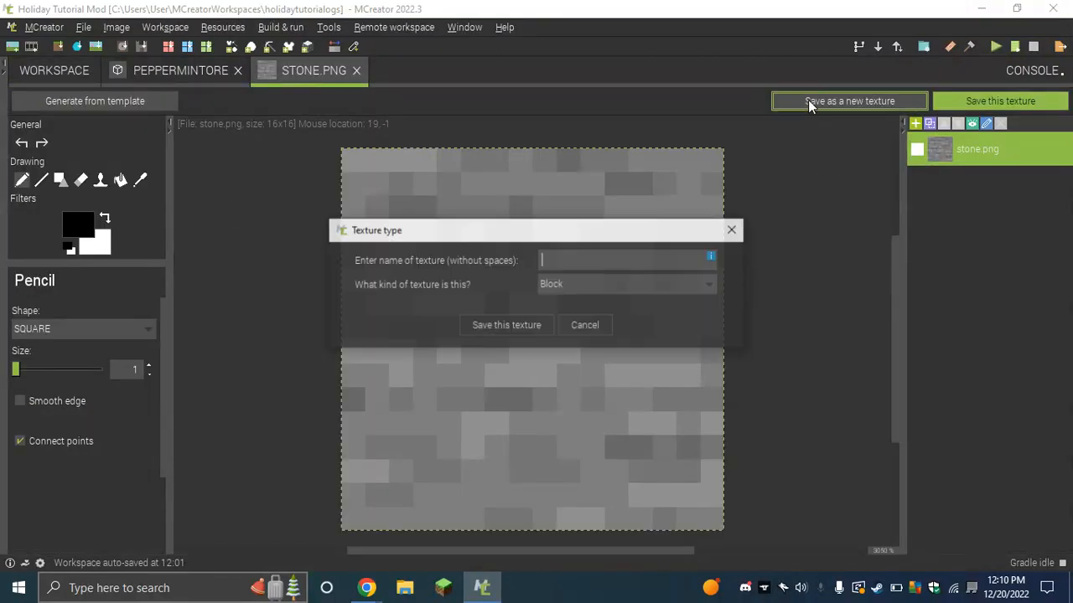
type("Pe")
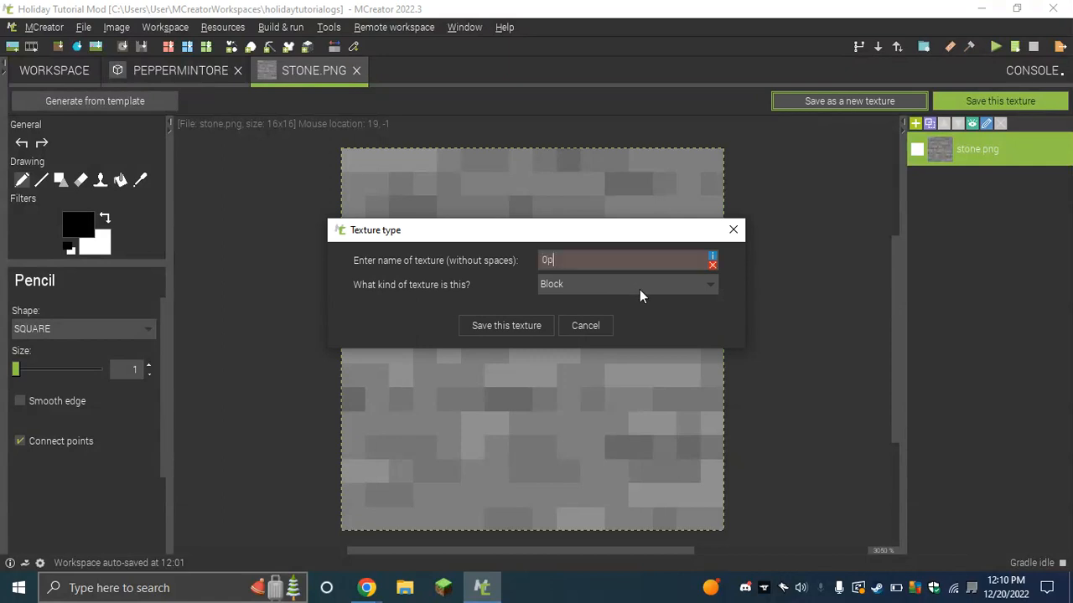
key("BackSpace")
key("BackSpace")
type("pepper")
key("BackSpace")
key("BackSpace")
type("permintorete")
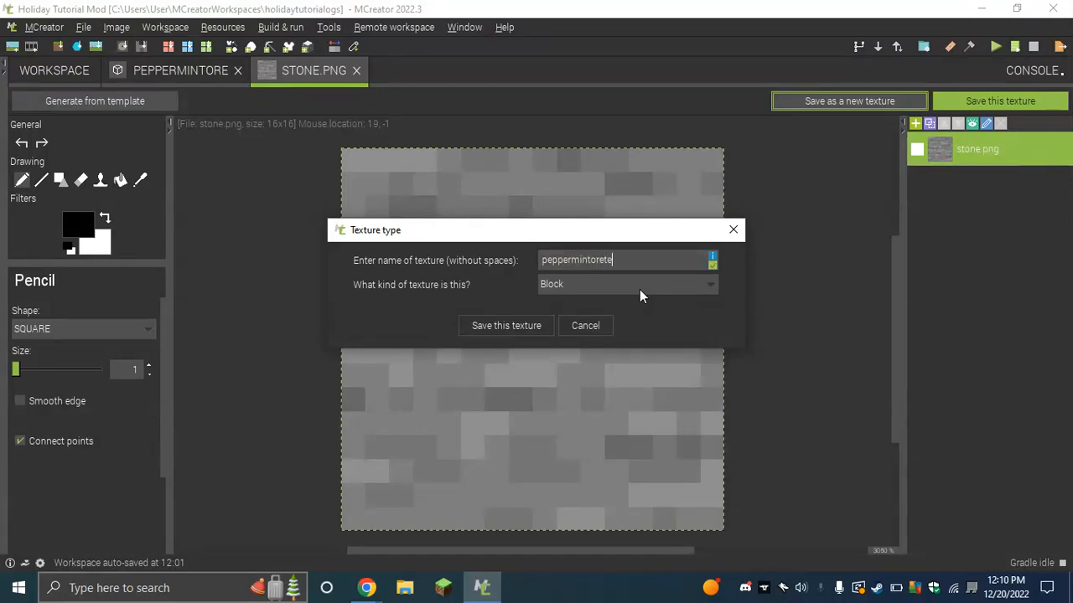
type("xture")
left_click(516, 328)
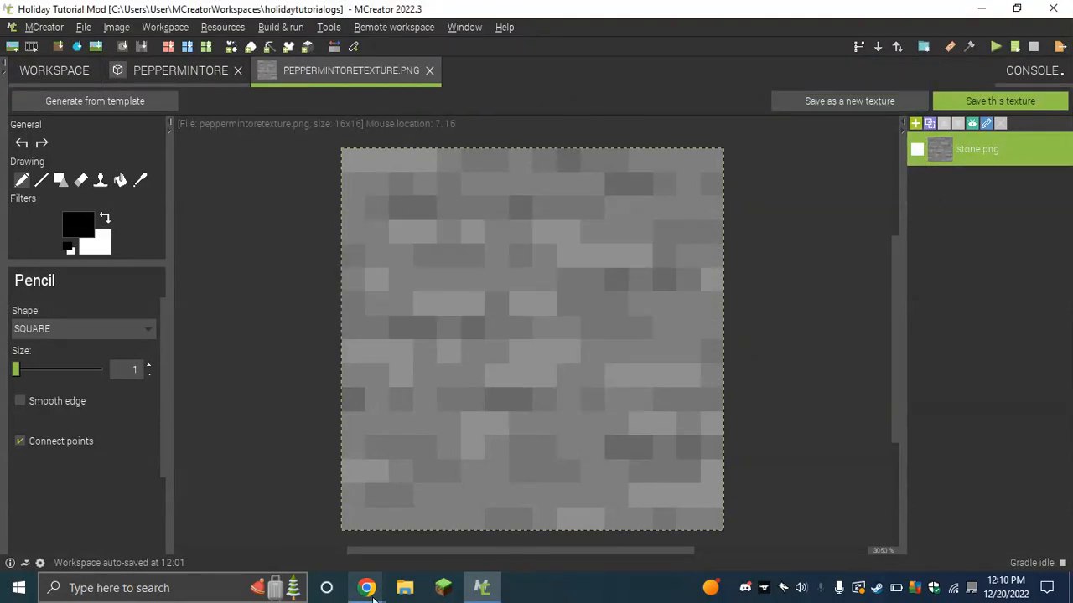
- Start generating an image from a template and browse the textures available for layer 1
left_click(144, 103)
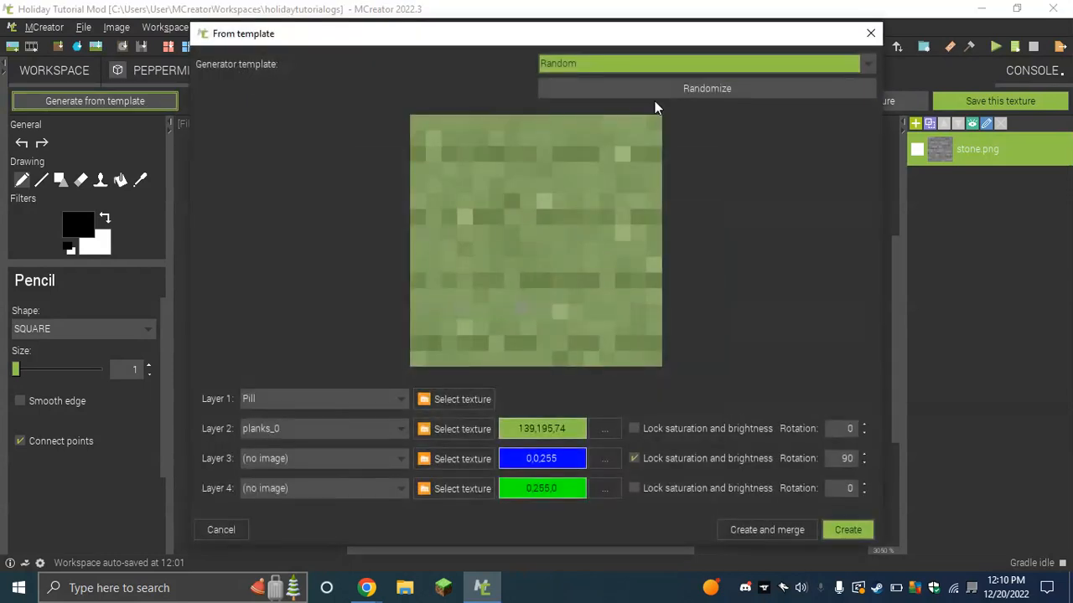
left_click(437, 402)
left_click(267, 201)
left_click(445, 405)
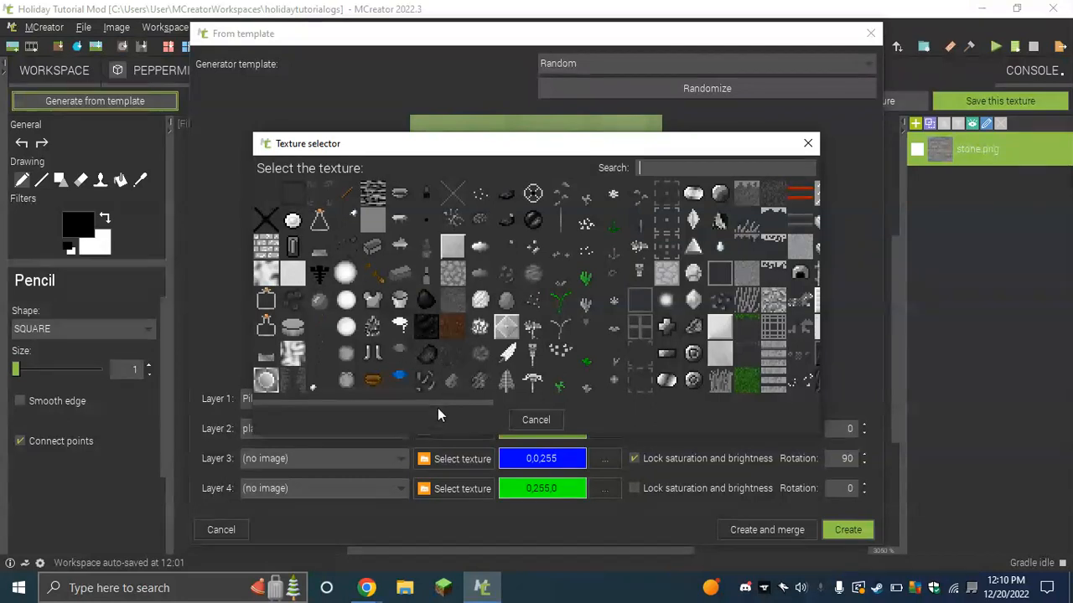
left_click_drag(446, 406, 471, 404)
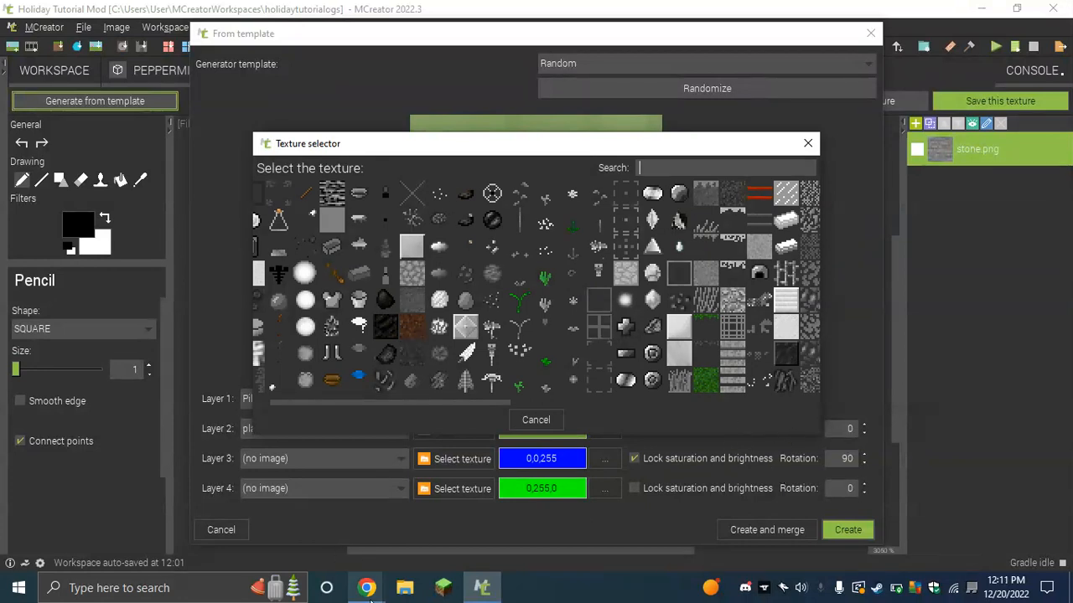
mouse_move(369, 588)
left_click(265, 543)
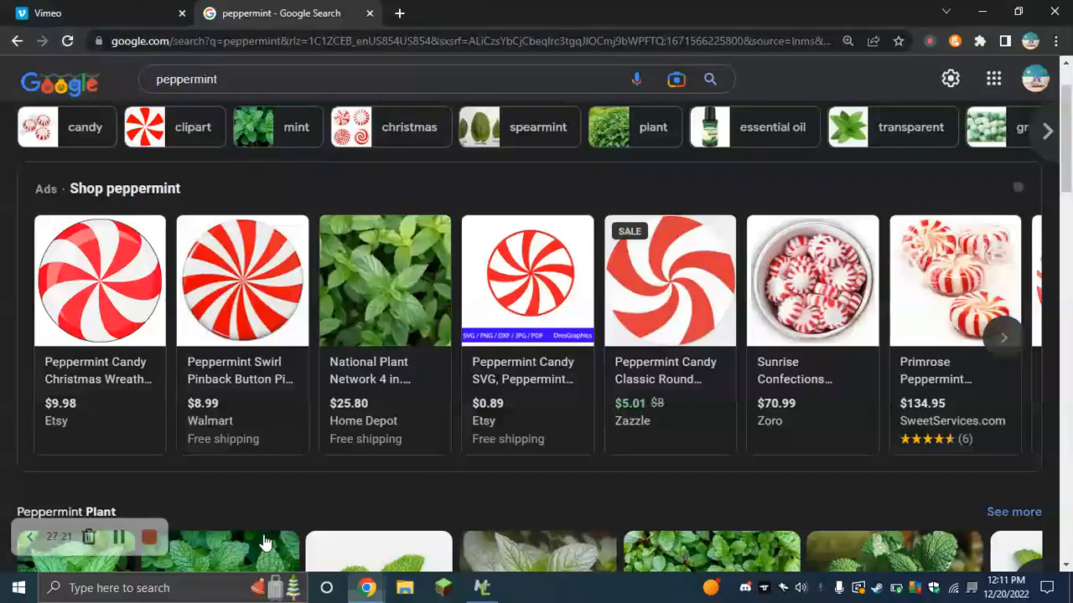
left_click(119, 537)
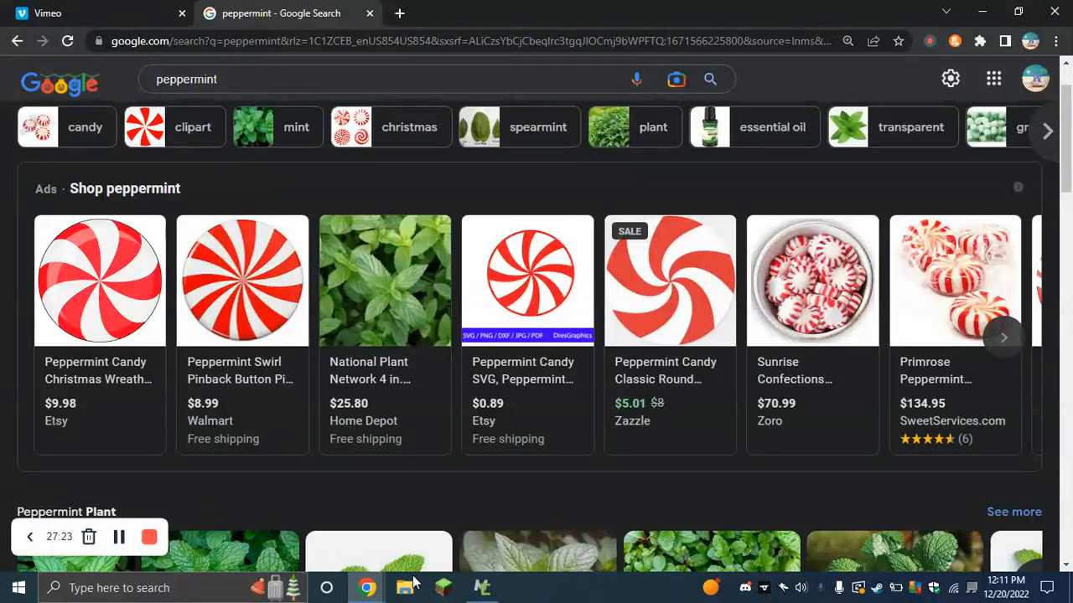
left_click(478, 591)
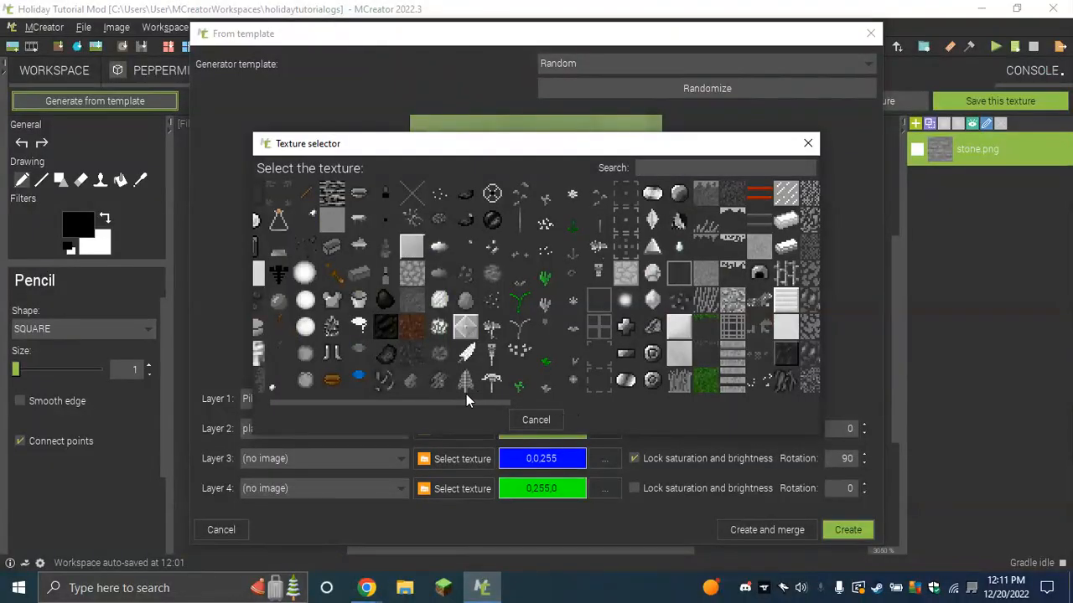
- Search the template textures for "ore" and assign ore8 to both layer 1 and layer 2
type("ore")
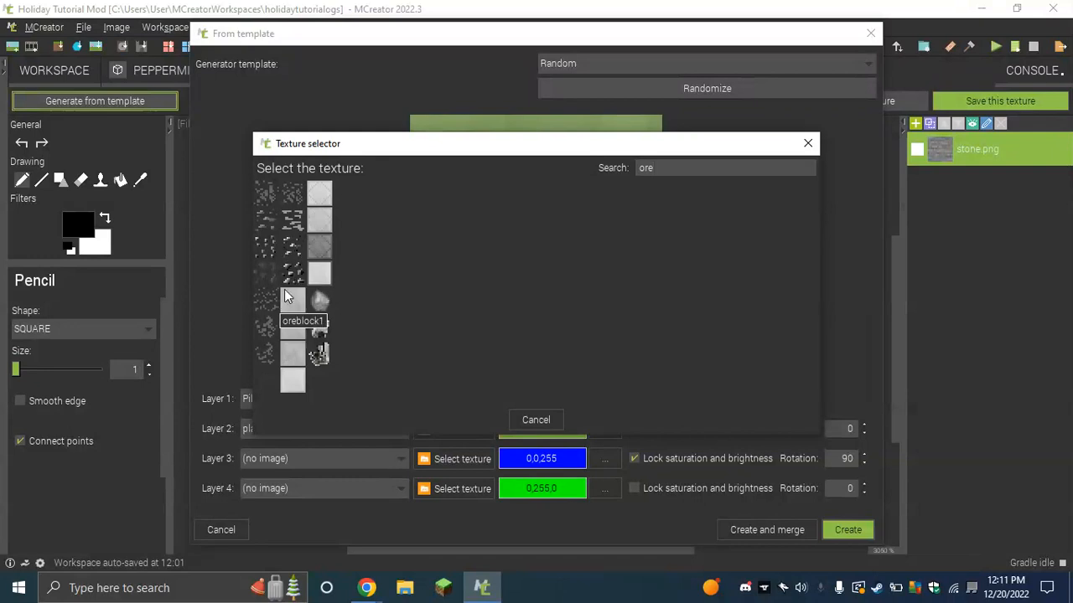
left_click(293, 246)
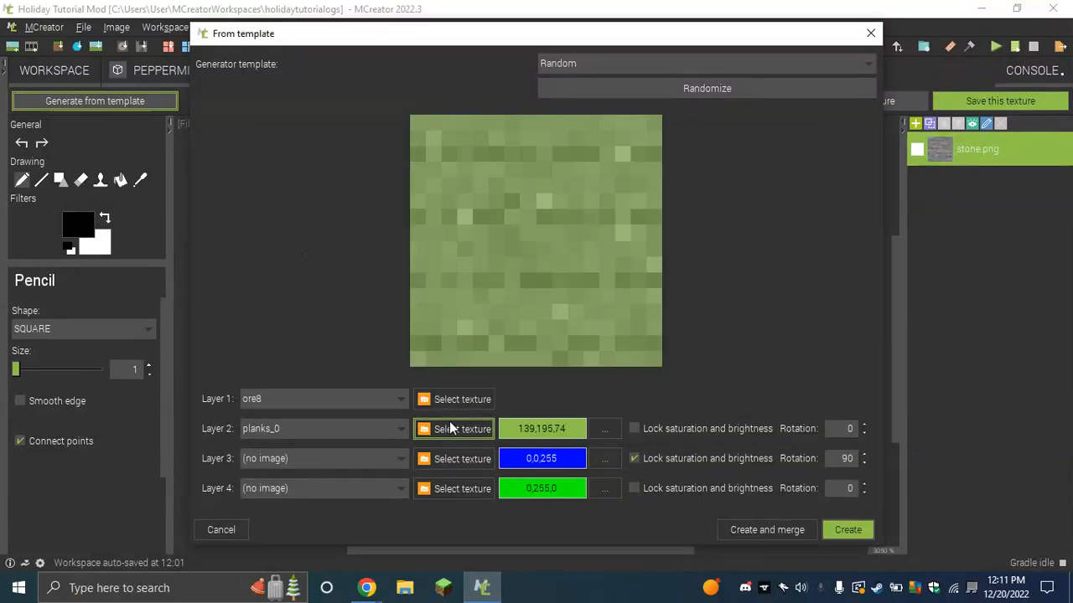
left_click(476, 434)
type("or")
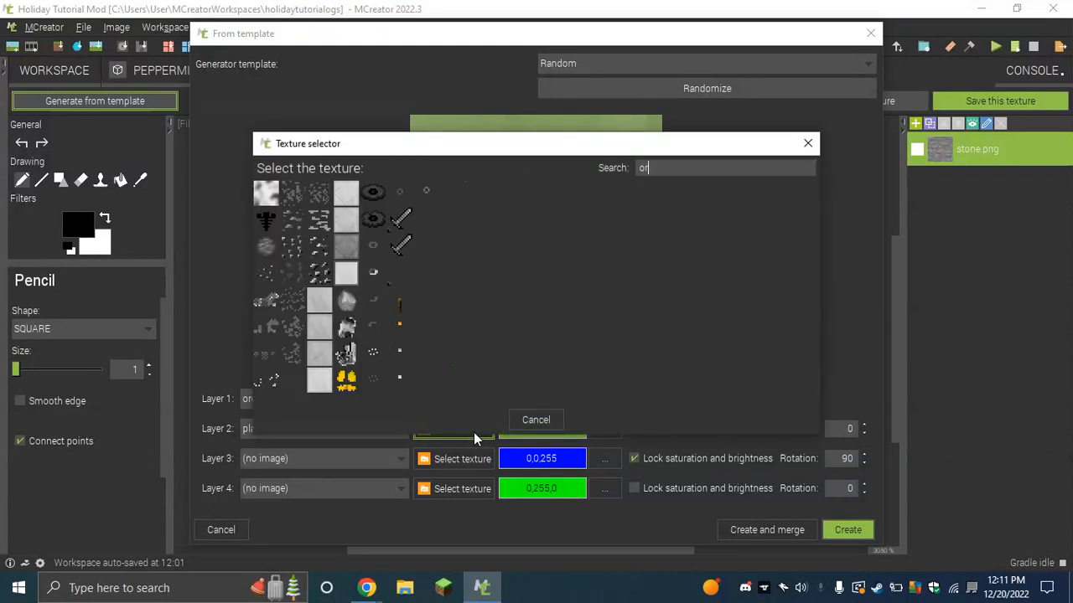
type("e")
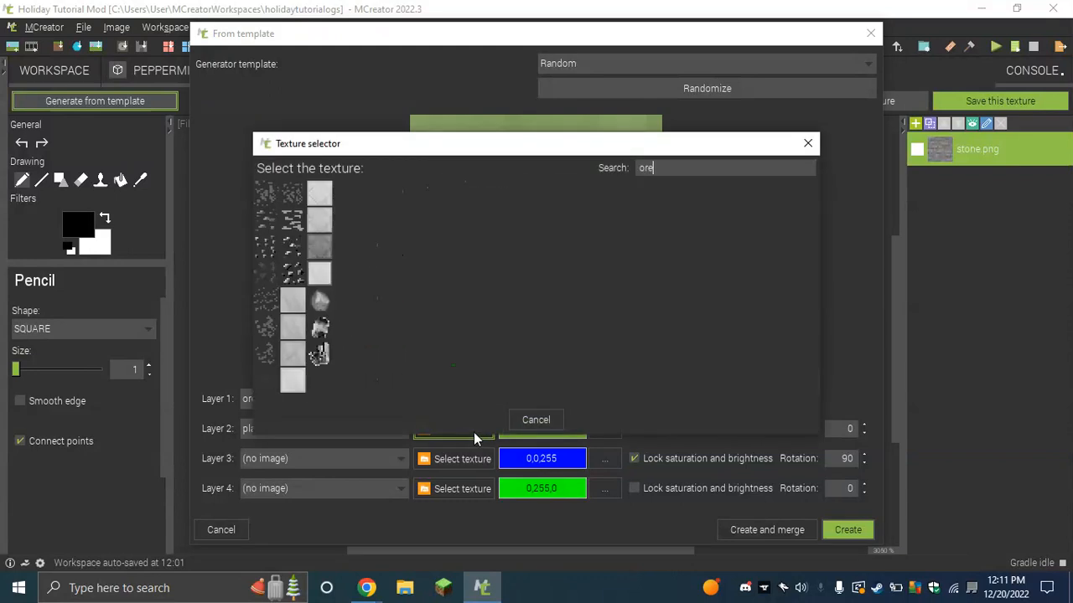
left_click(294, 261)
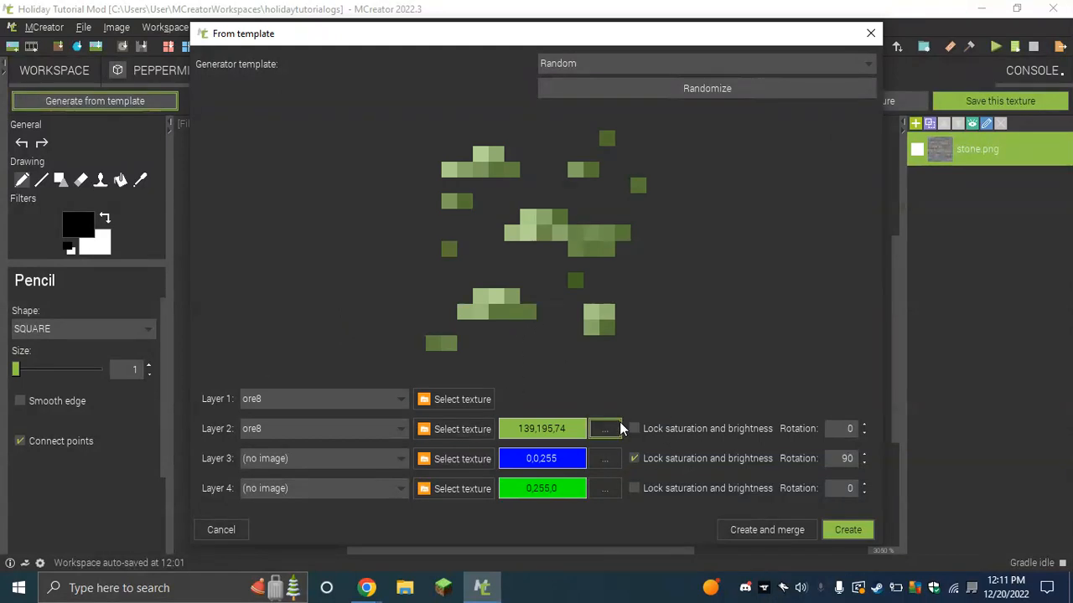
- Search the layer 2 template textures for "ore" again and reselect ore8
left_click(428, 428)
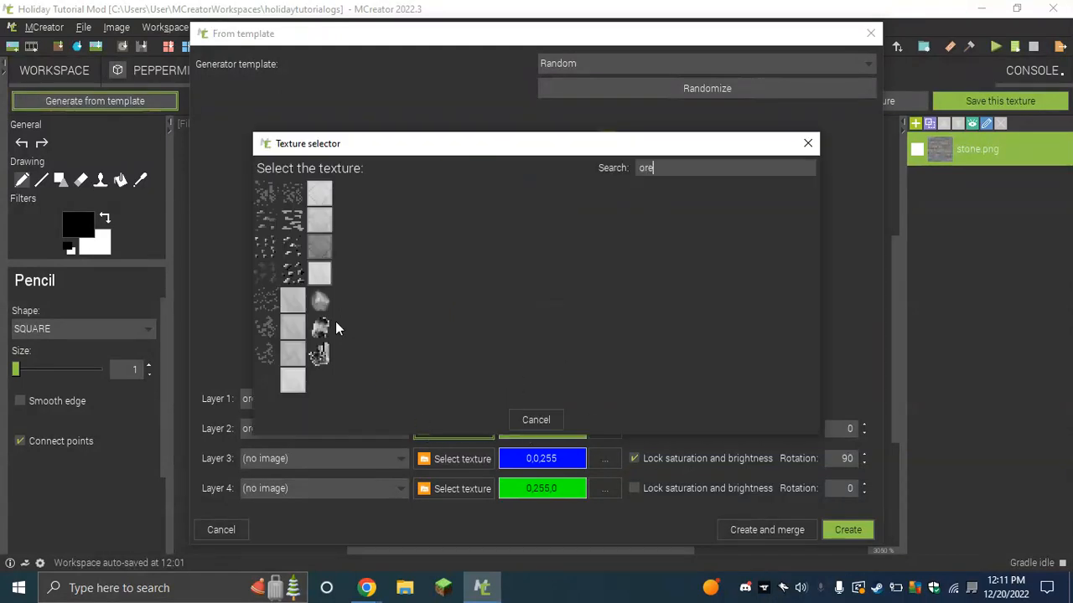
key("BackSpace")
key("BackSpace")
key("BackSpace")
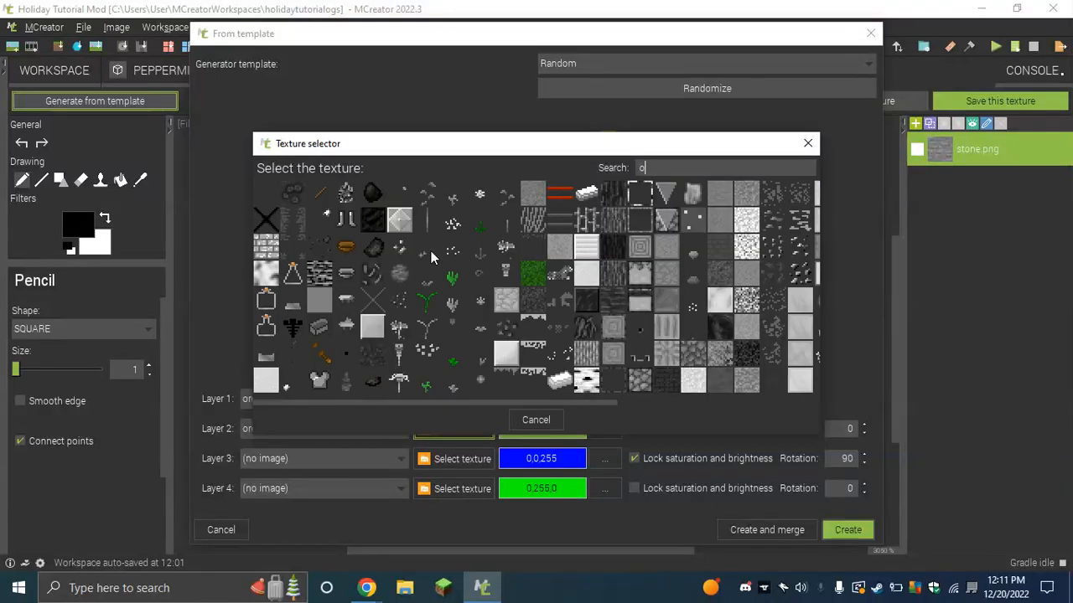
type("ore")
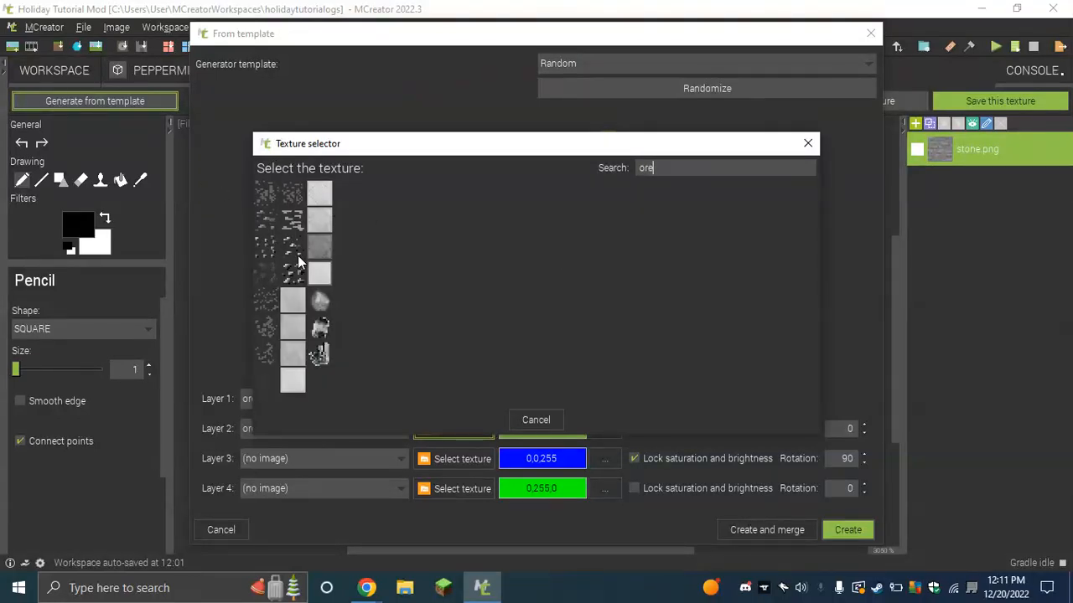
left_click(297, 250)
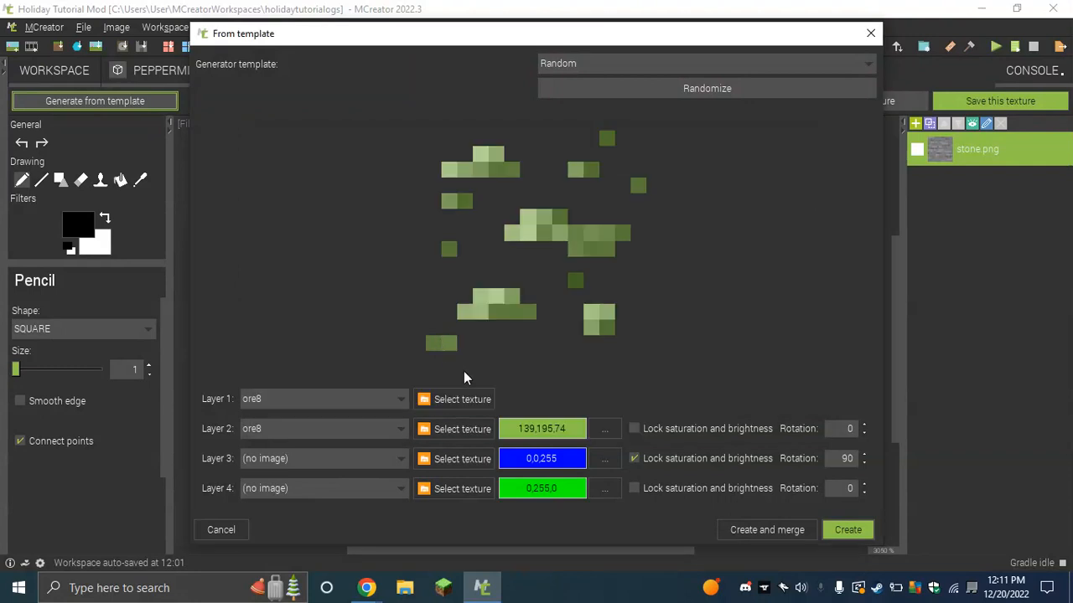
- Set the layer 2 colour to bright red (255,2,2), keeping its saturation and brightness unlocked
left_click(616, 429)
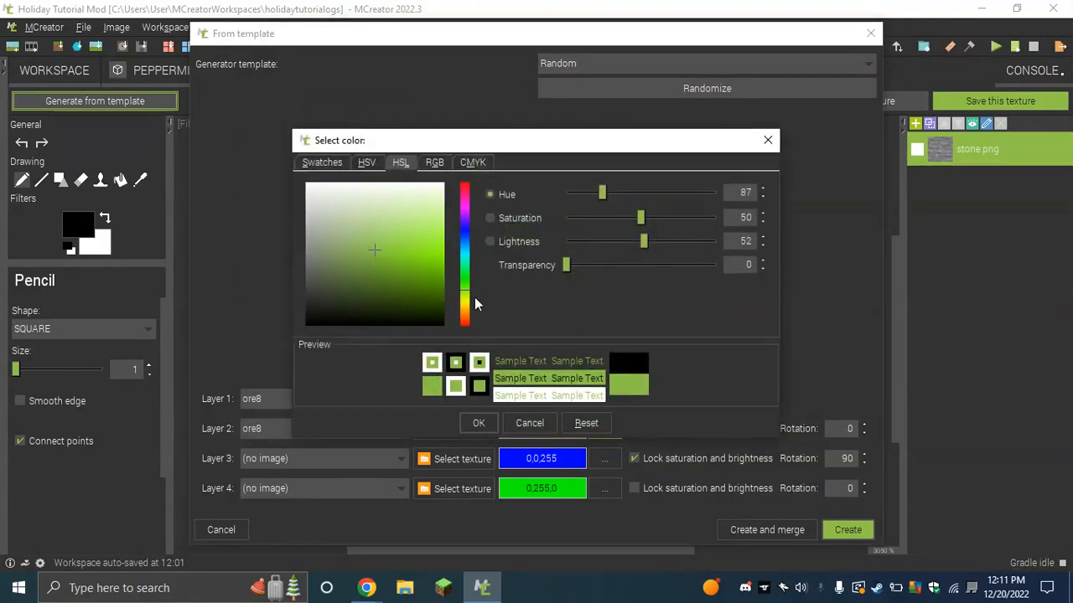
left_click_drag(466, 307, 468, 336)
left_click_drag(411, 260, 444, 256)
left_click(476, 422)
left_click(636, 428)
left_click(636, 428)
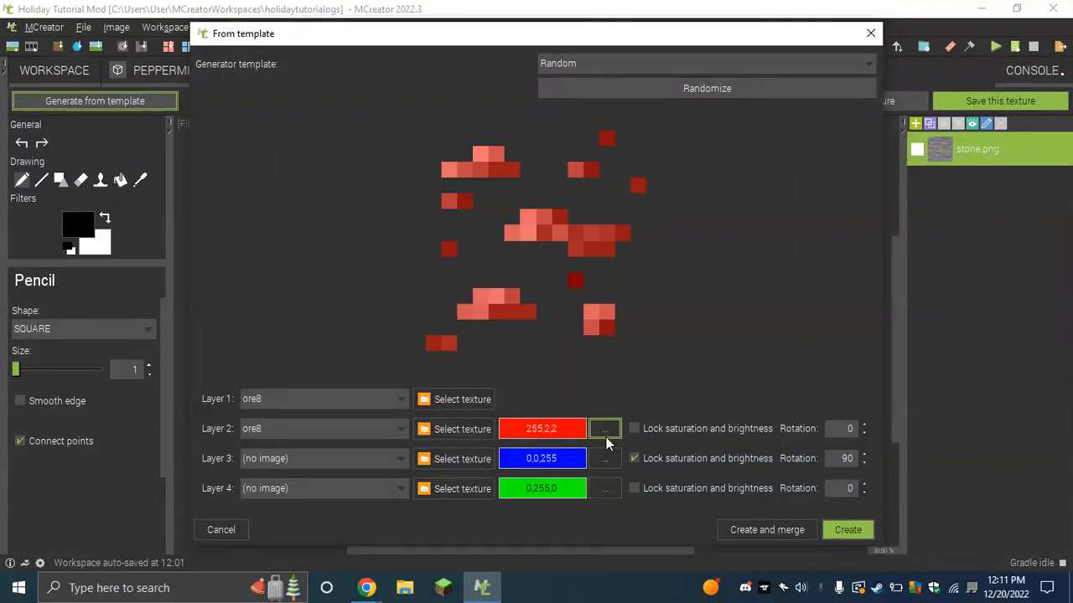
- Darken the layer 2 colour to 221,0,0 and create the ore as a merged layer over the stone
left_click(603, 429)
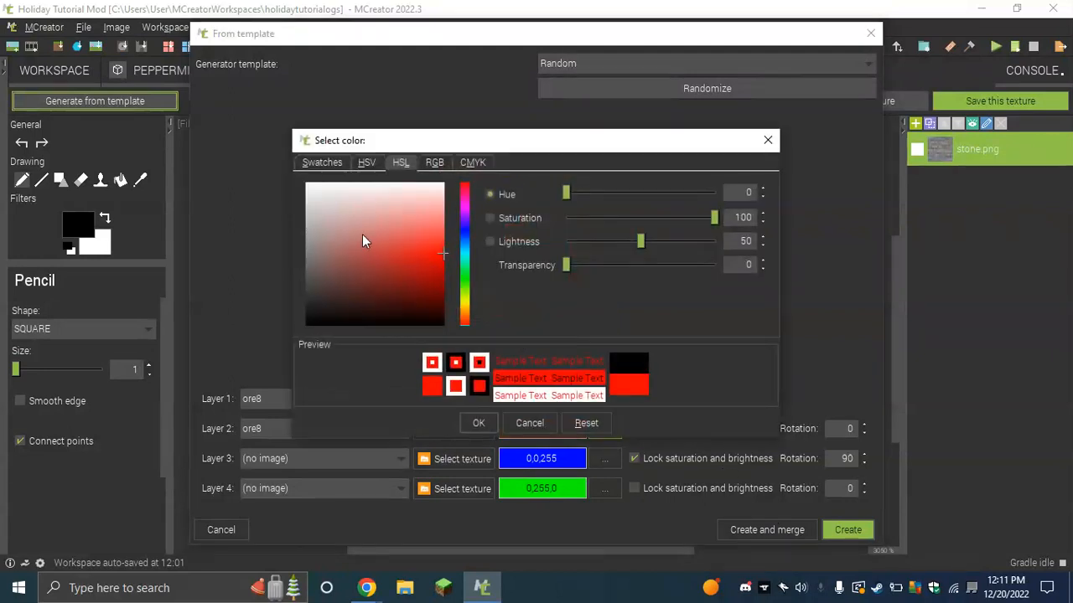
left_click(446, 264)
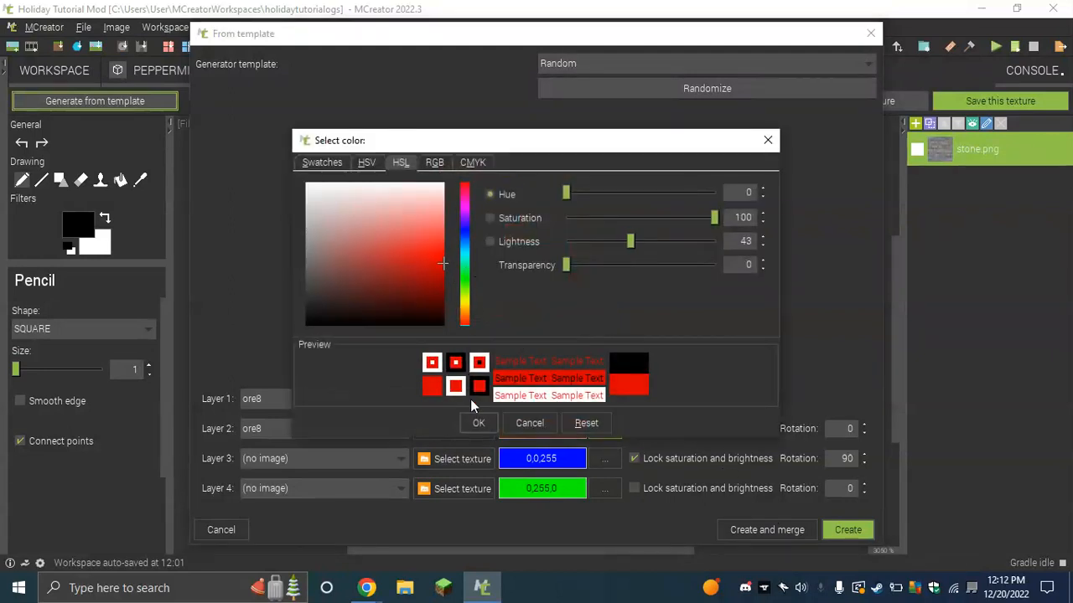
left_click(477, 424)
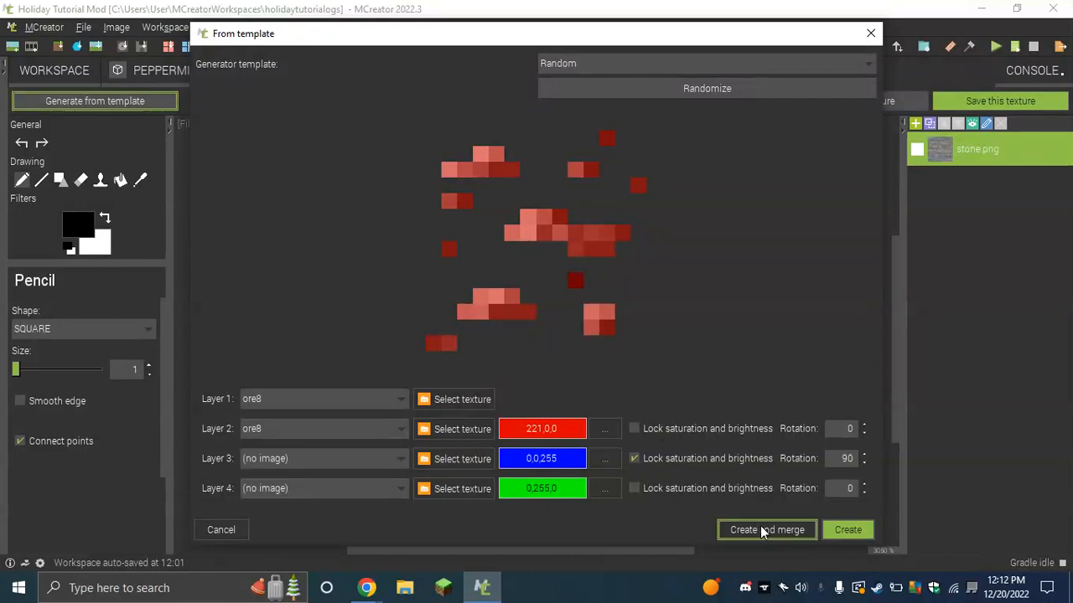
left_click(790, 531)
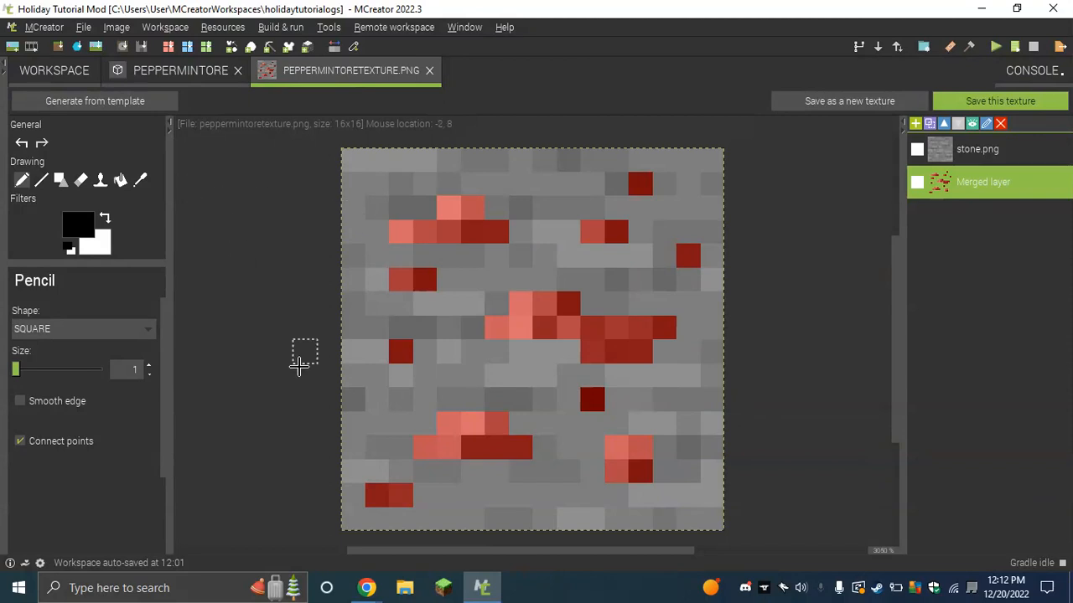
- Check the peppermint candy images in Chrome as a colour reference and return to the texture in MCreator
mouse_move(372, 593)
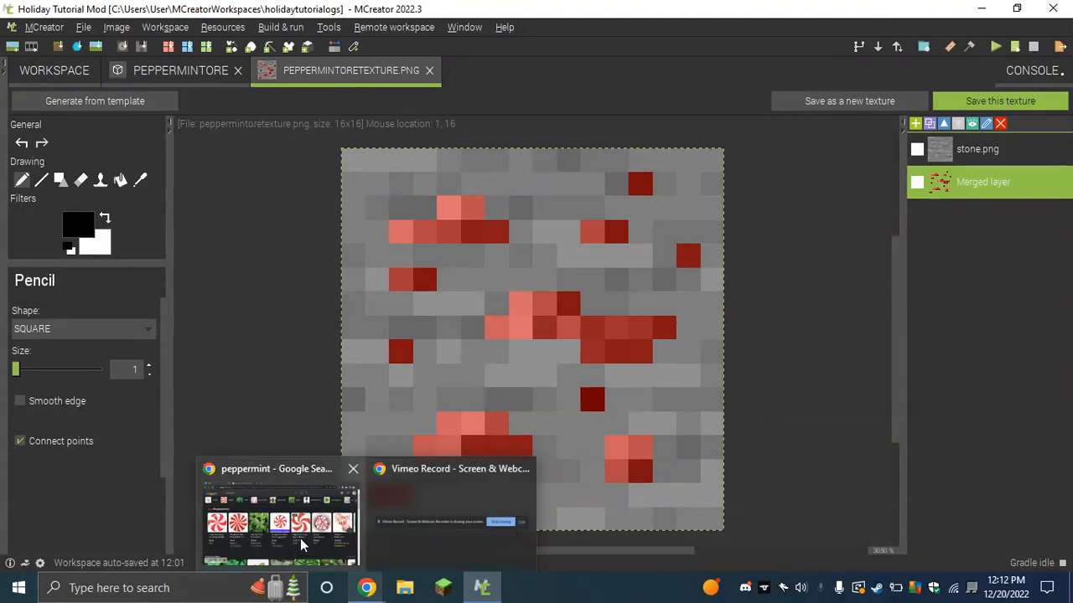
left_click(268, 543)
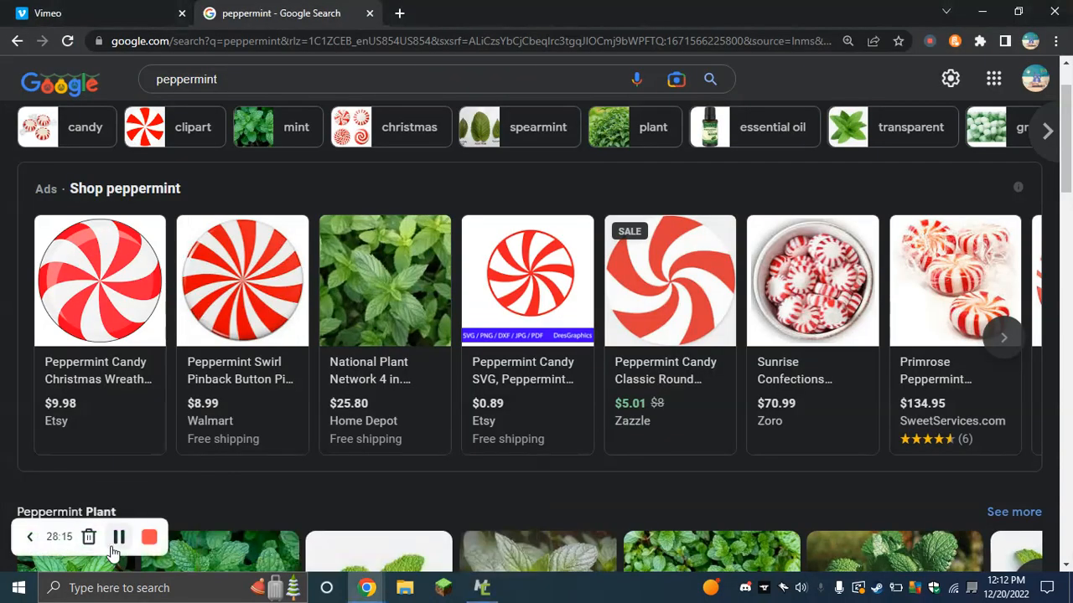
left_click(482, 591)
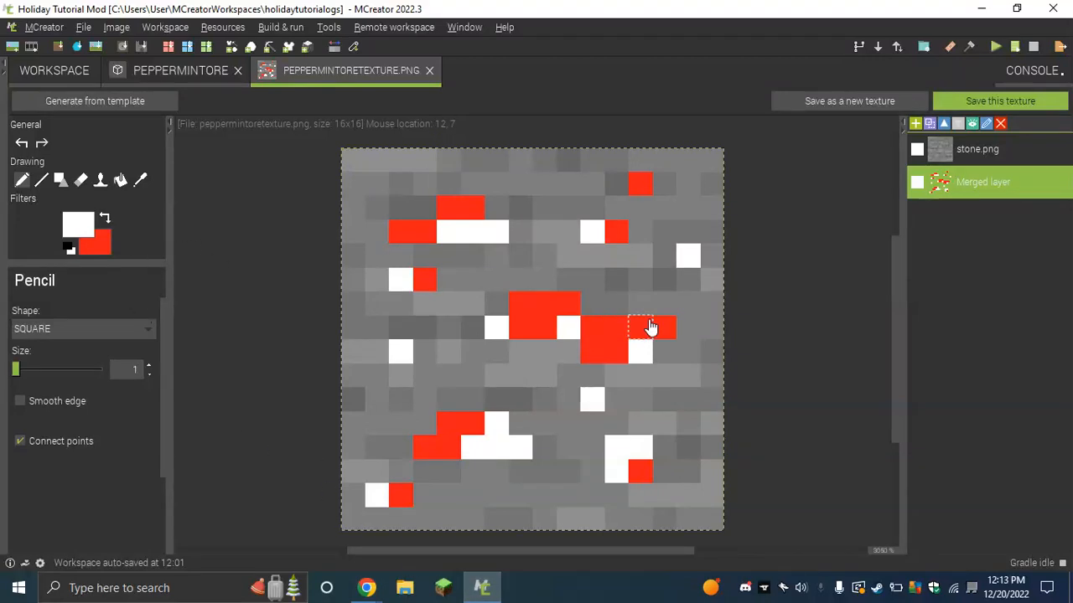
- Pencil three red ore pixels white and the end white pixel of the upper-left cluster red, and save the texture
left_click(616, 336)
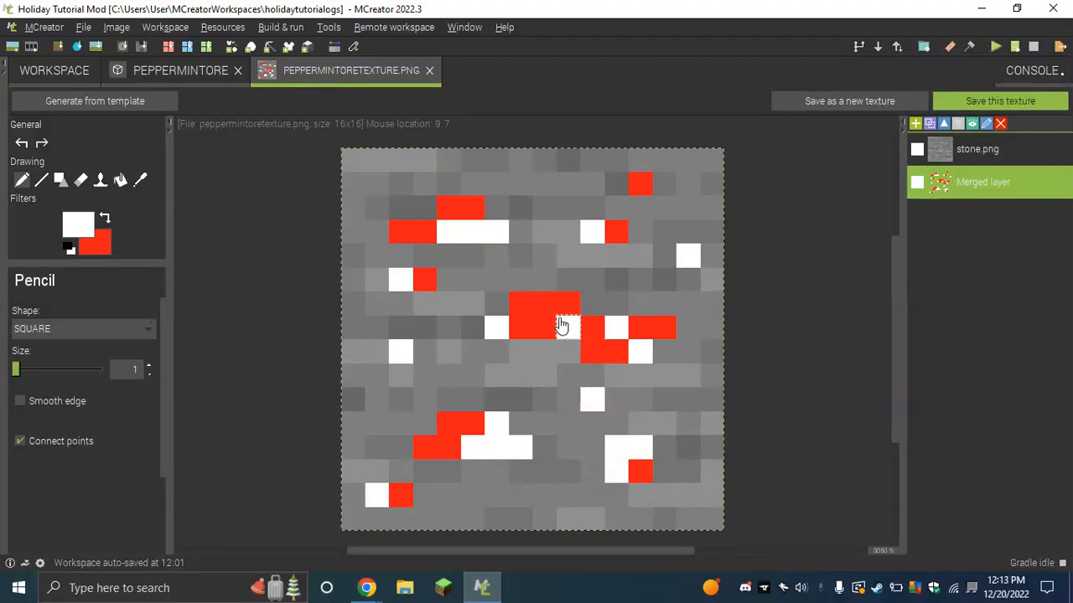
left_click(522, 309)
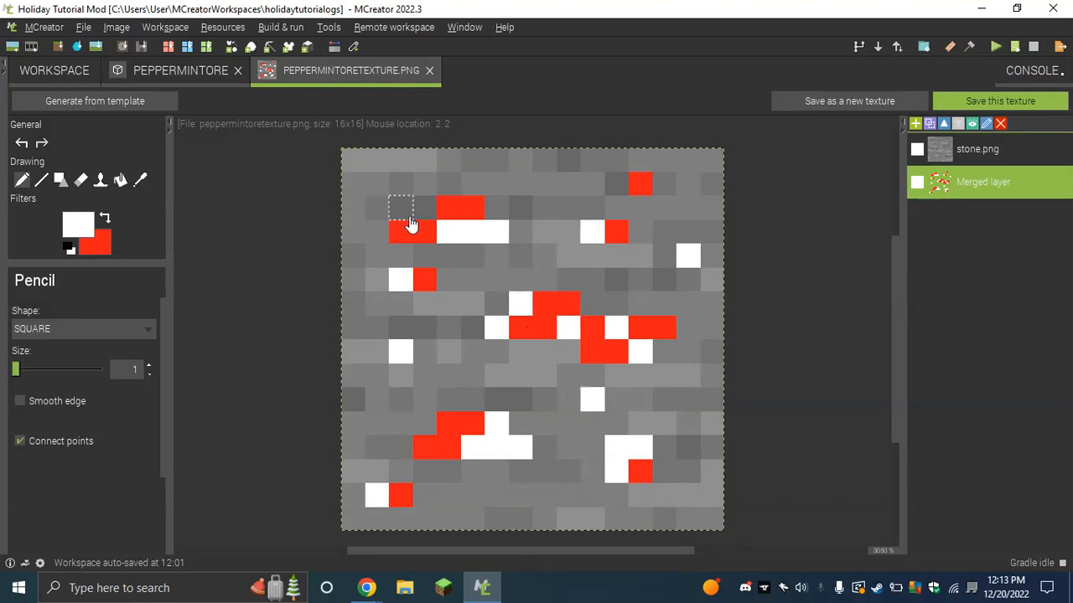
left_click(405, 243)
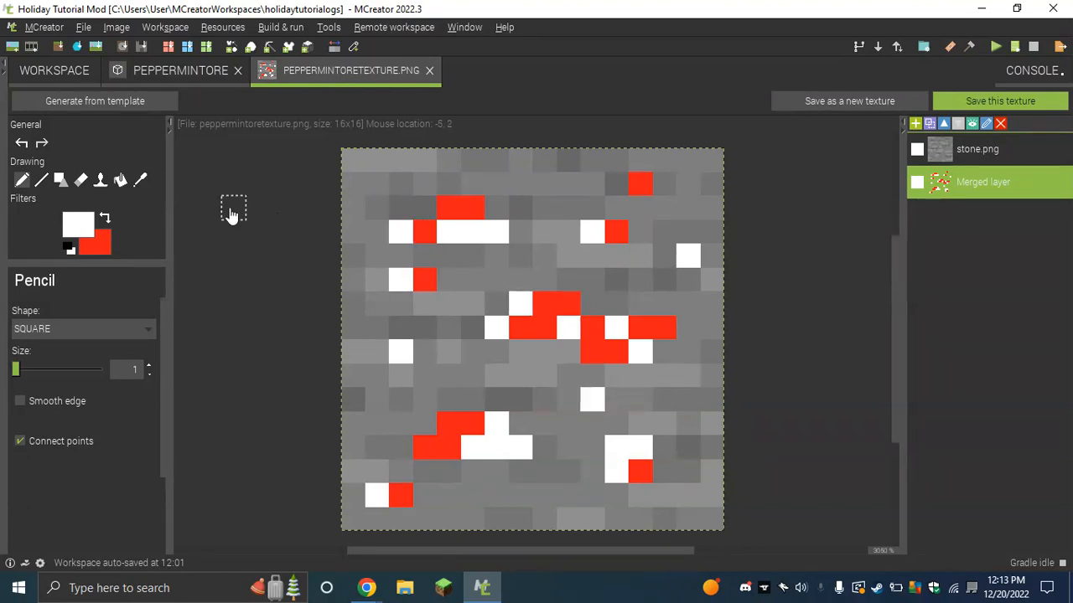
left_click(104, 218)
left_click(497, 234)
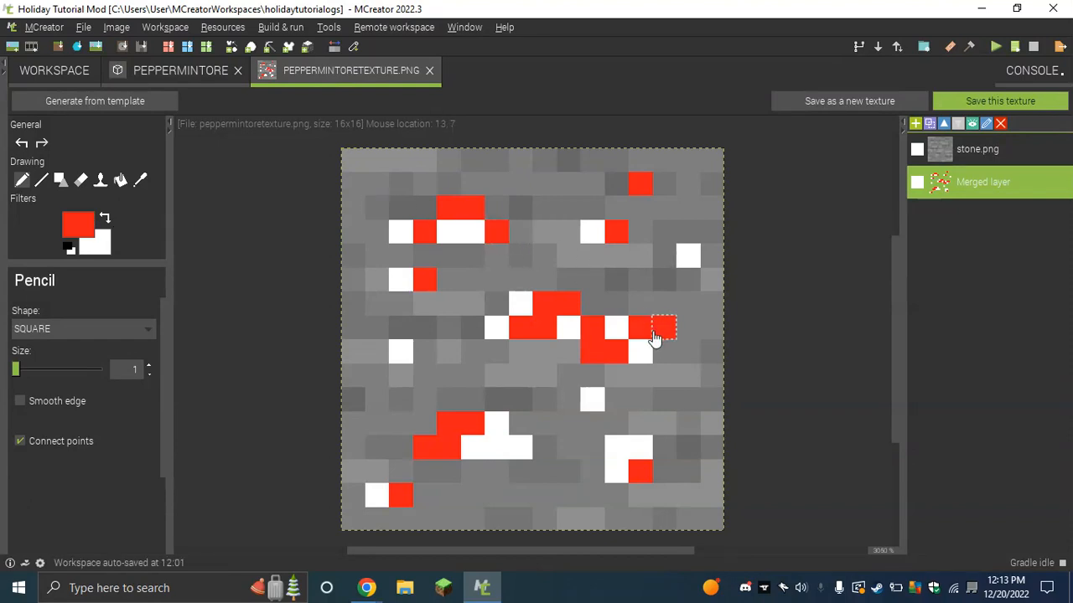
left_click(962, 99)
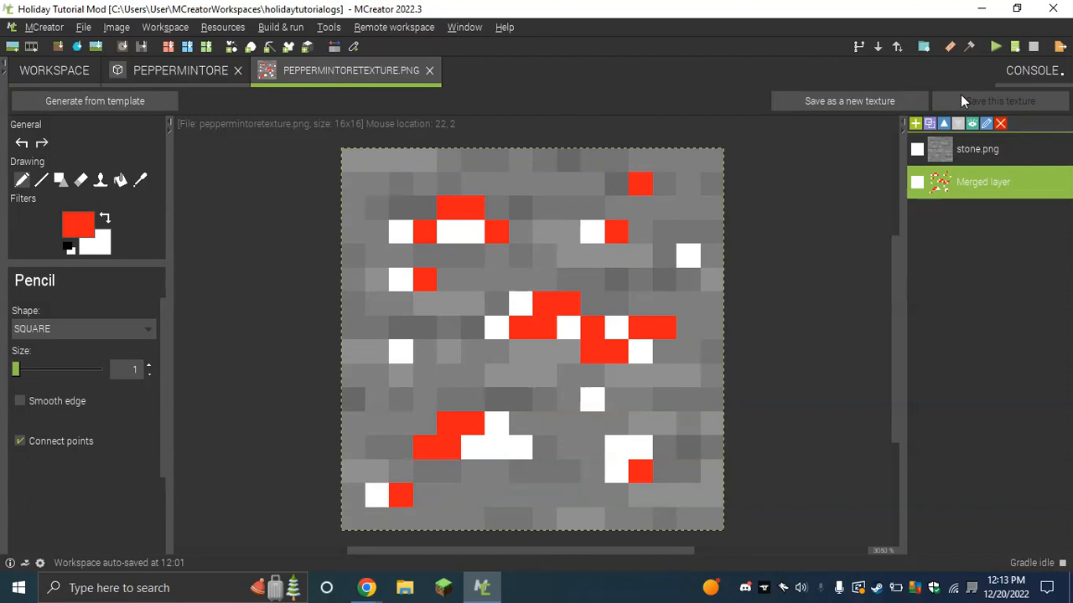
- Close the ore texture and delete the stone block texture from the workspace resources
left_click(429, 71)
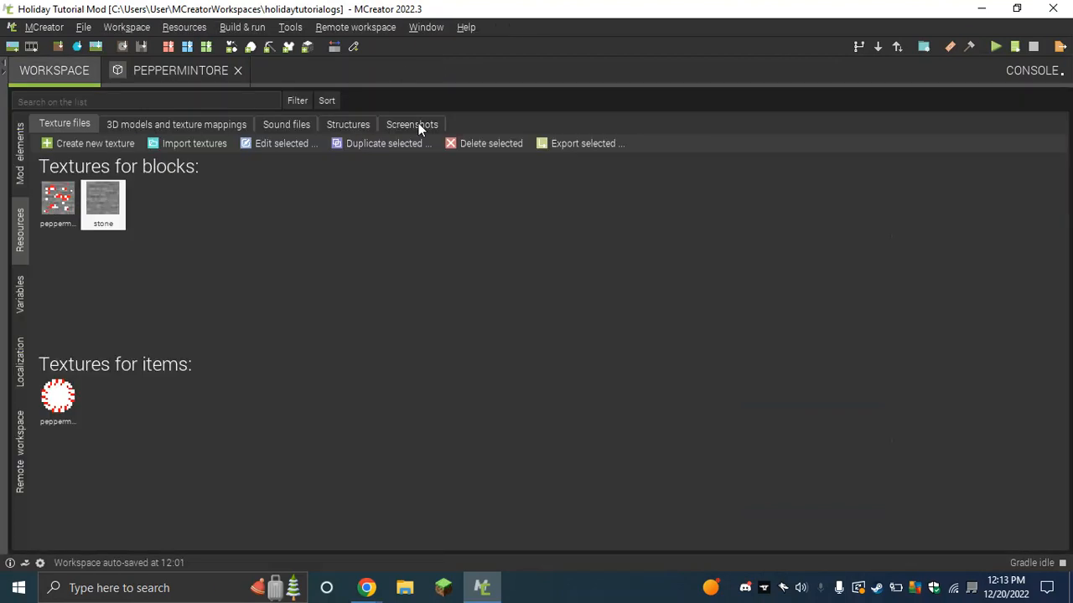
left_click(485, 143)
left_click(505, 312)
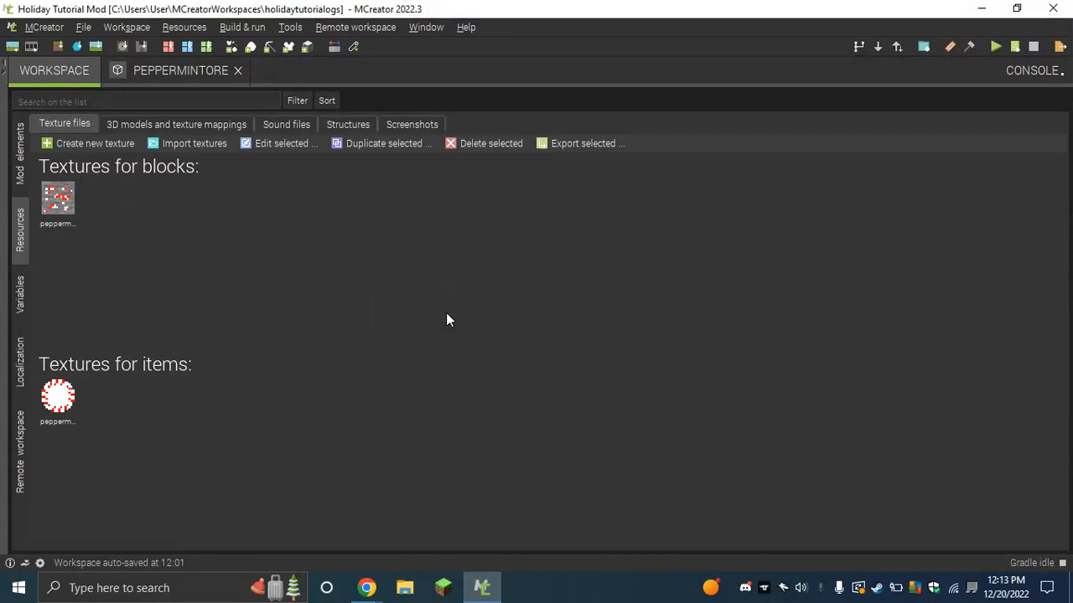
- Assign the peppermint ore texture to the bottom/main face of the PeppermintOre block
left_click(123, 72)
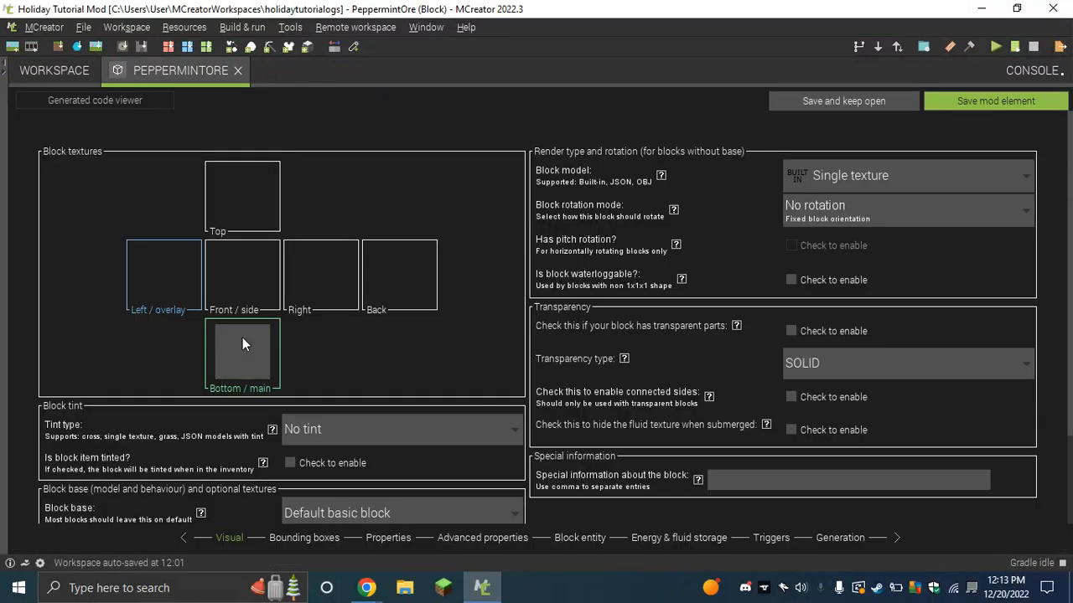
left_click(242, 336)
left_click(489, 471)
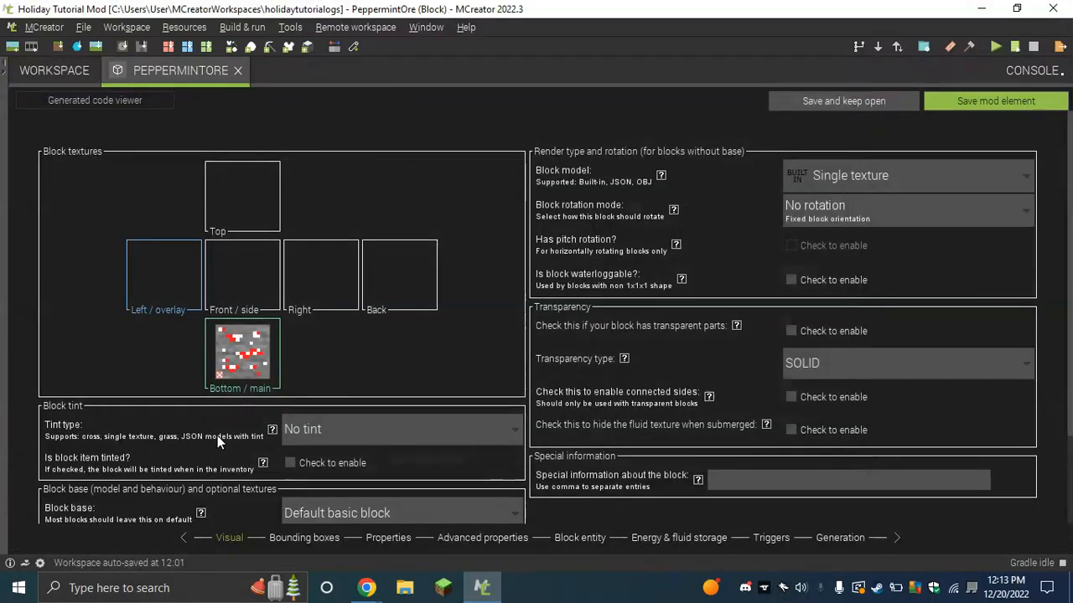
- Go to the PeppermintOre block's general properties and select its hardness value for editing
scroll(402, 453, "down", 3)
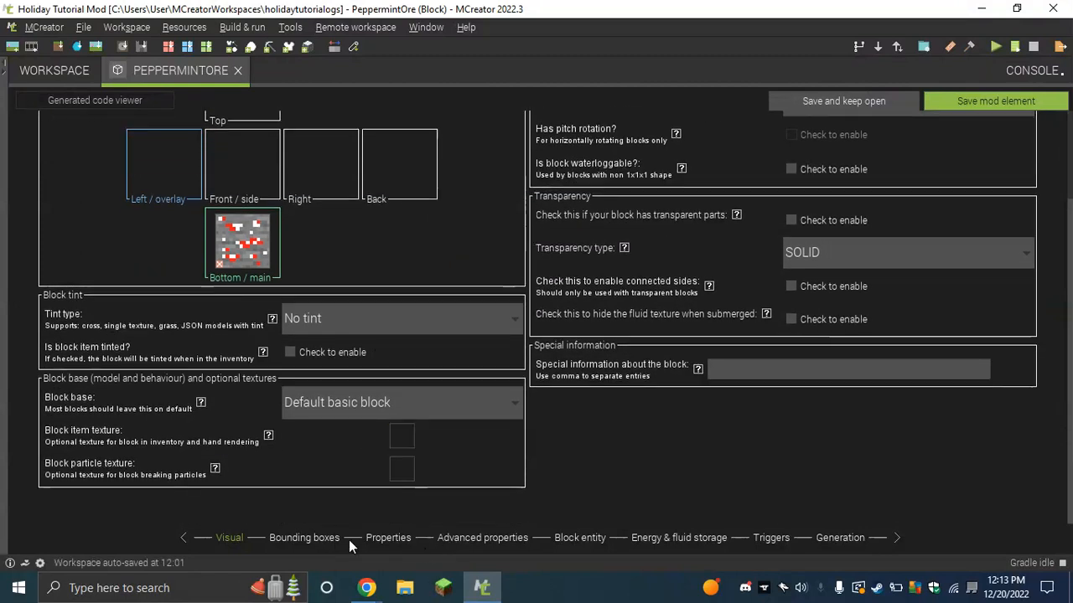
left_click(317, 539)
left_click(388, 541)
scroll(327, 203, "up", 3)
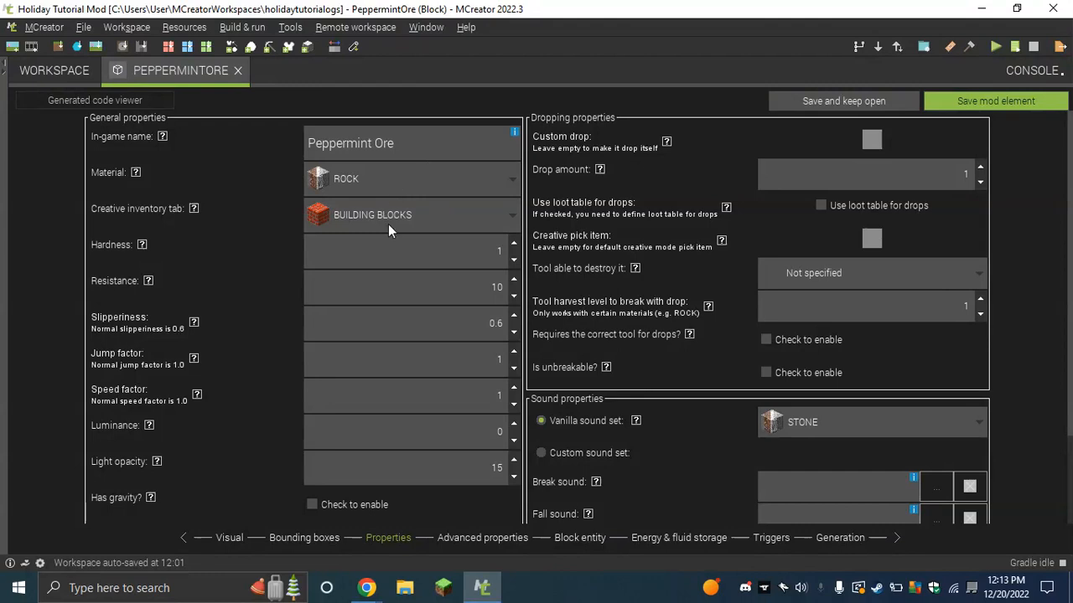
double_click(461, 264)
- Switch to Chrome, search Google for "iron ore" and look through the general web results
mouse_move(366, 588)
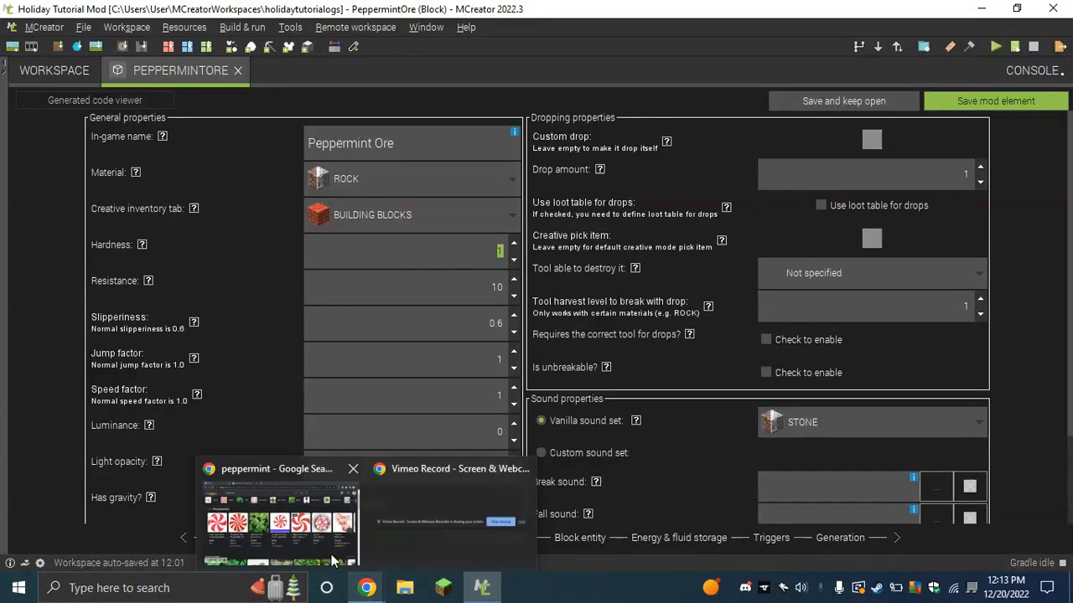
left_click(331, 554)
double_click(158, 80)
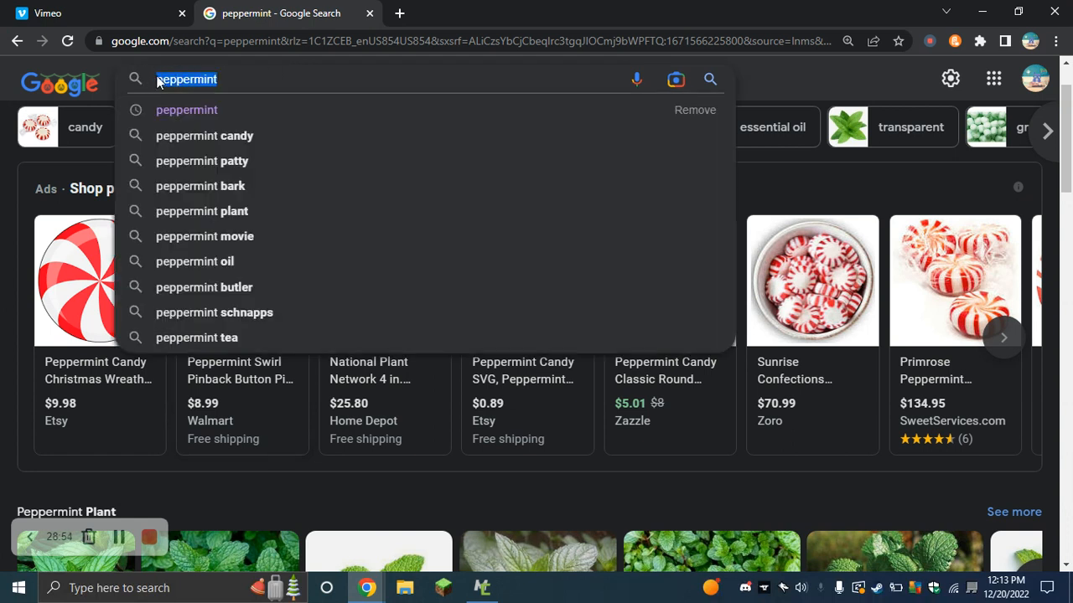
type("iron ore")
key("Return")
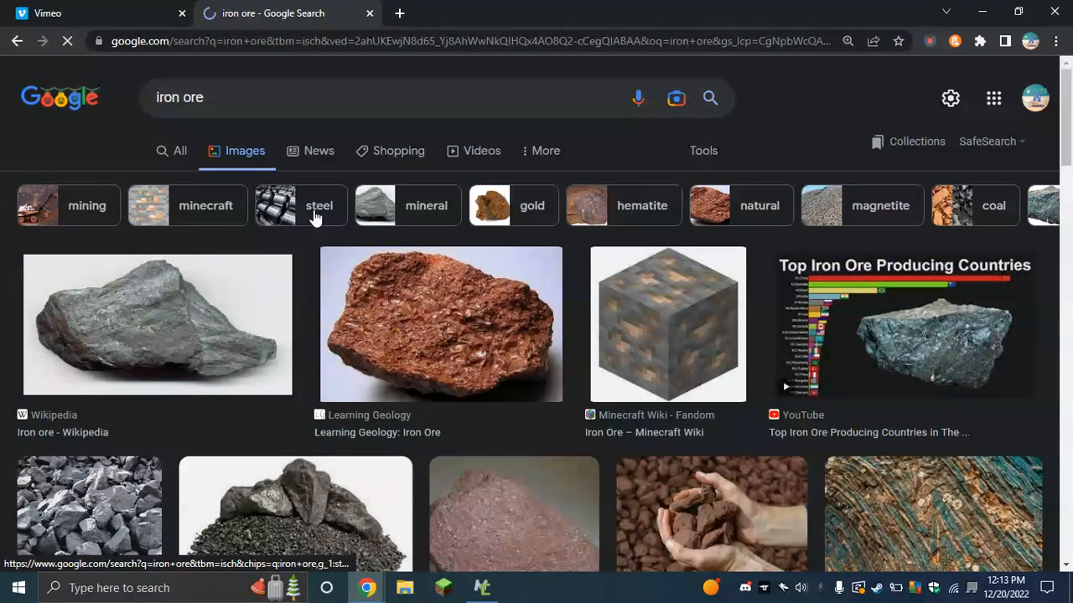
left_click(166, 144)
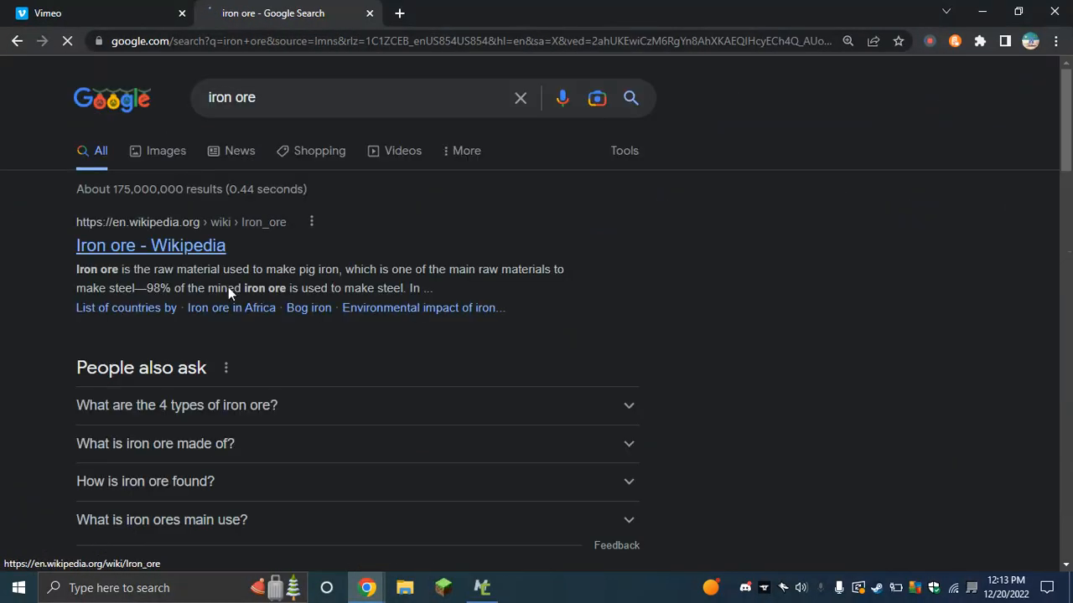
scroll(228, 324, "down", 5)
scroll(224, 306, "down", 4)
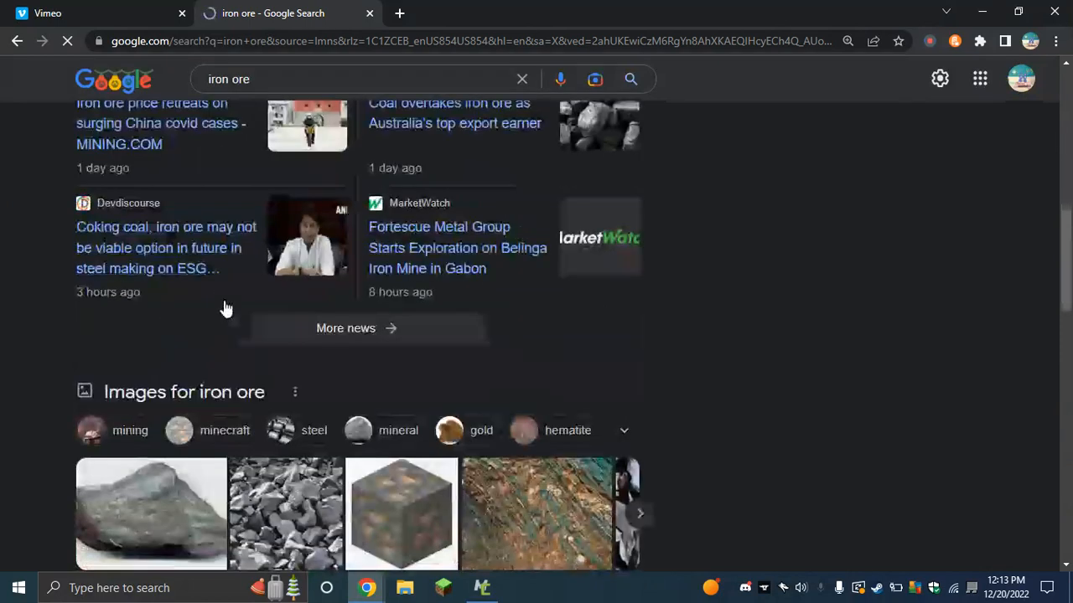
scroll(223, 303, "down", 5)
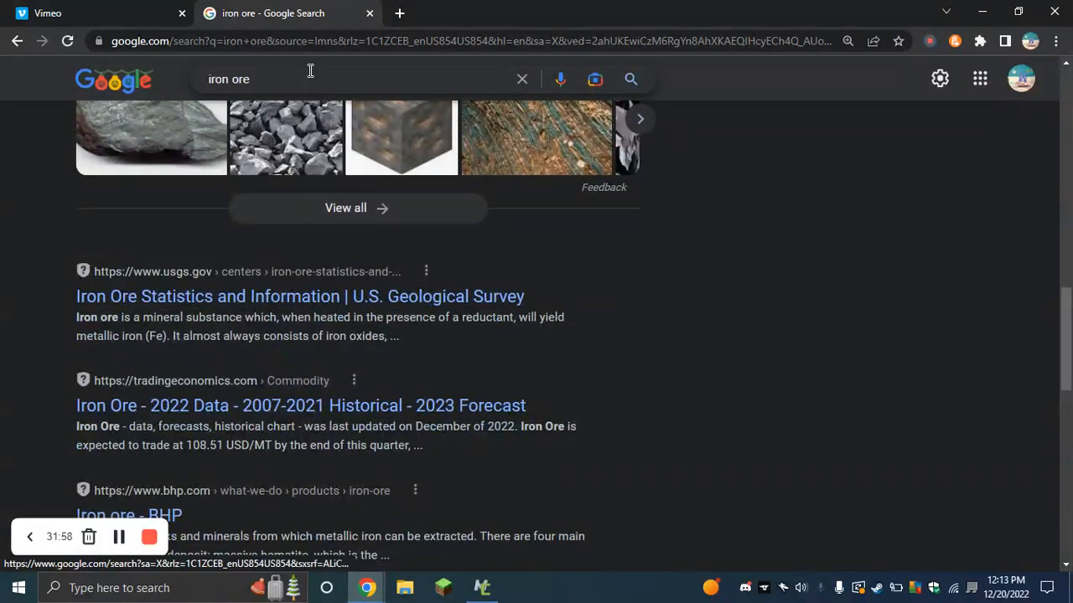
- Refine the search to "iron ore minecraft" and open the Minecraft Wiki article on Iron Ore
left_click(311, 84)
type("mine")
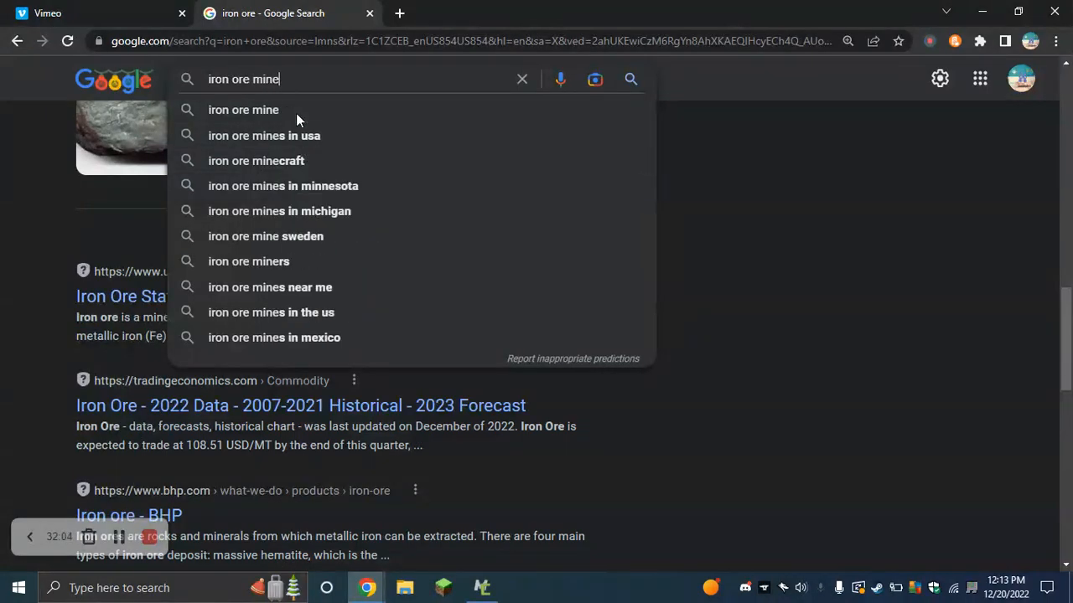
type("craft")
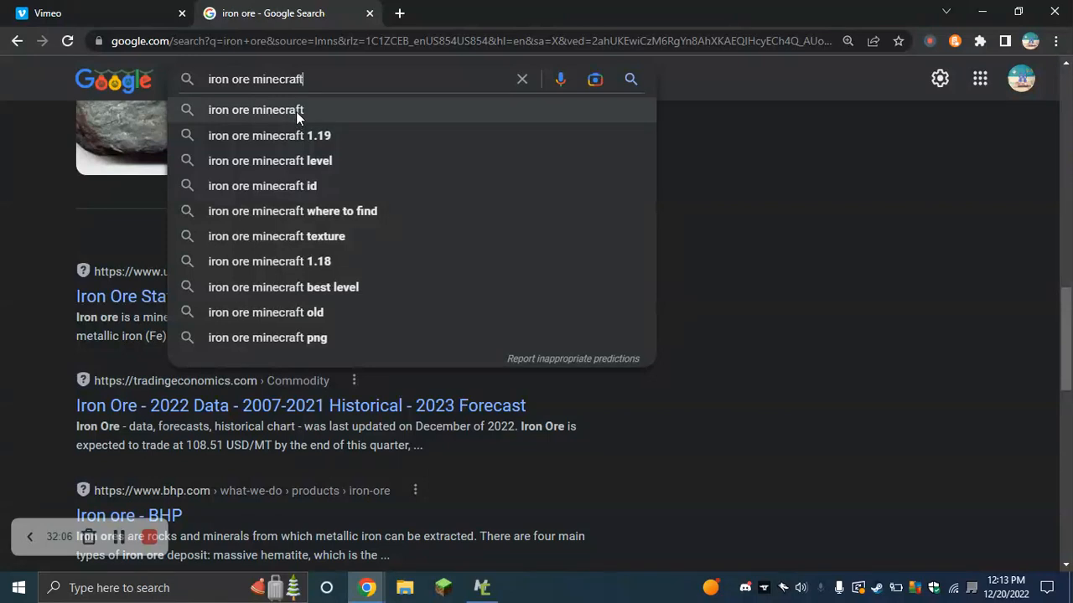
left_click(295, 114)
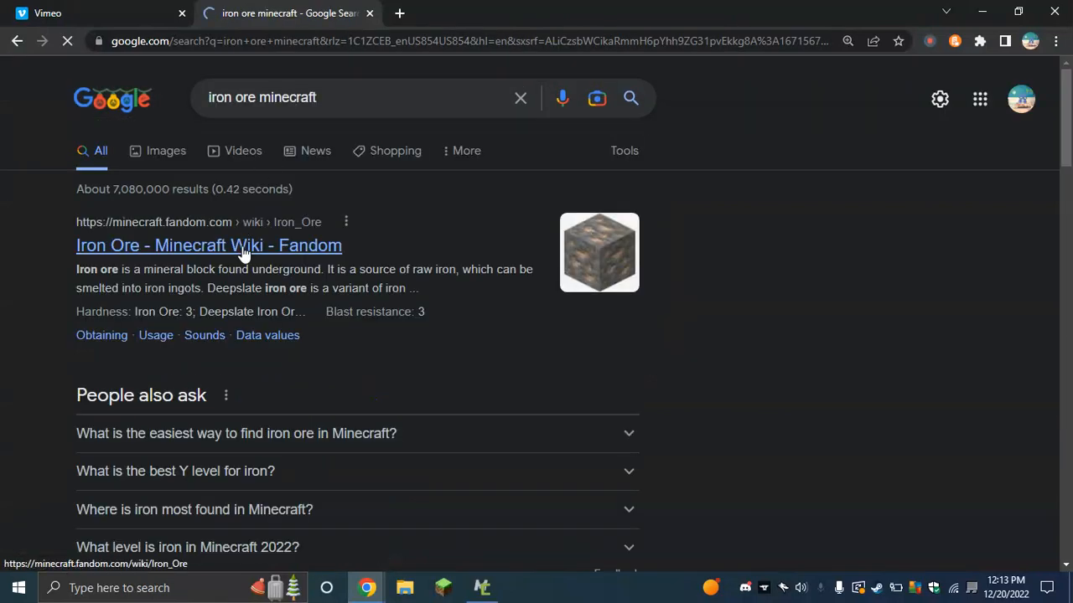
left_click(243, 248)
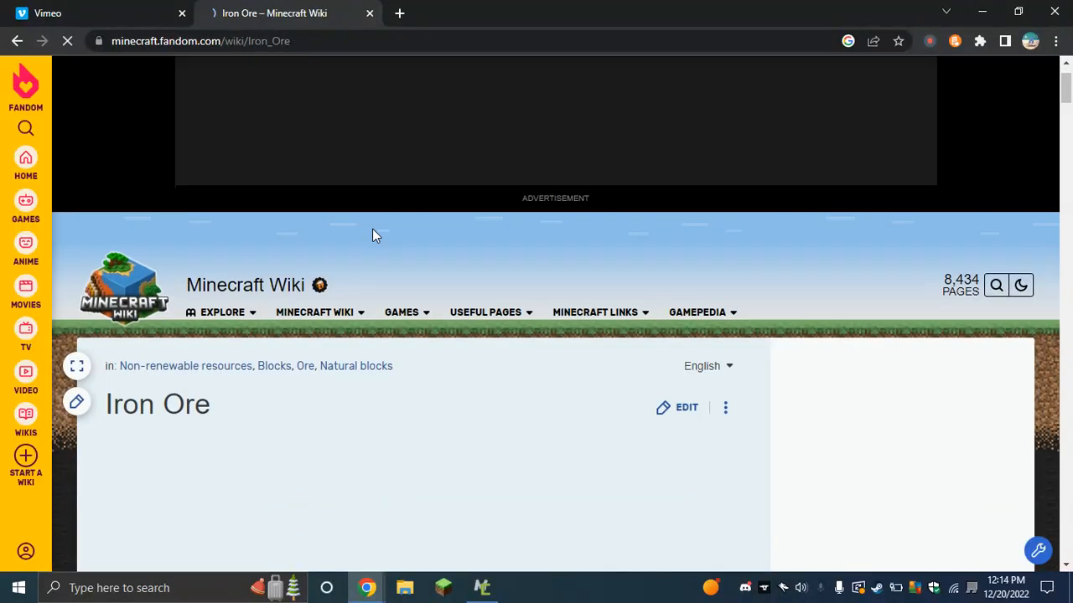
scroll(369, 236, "down", 5)
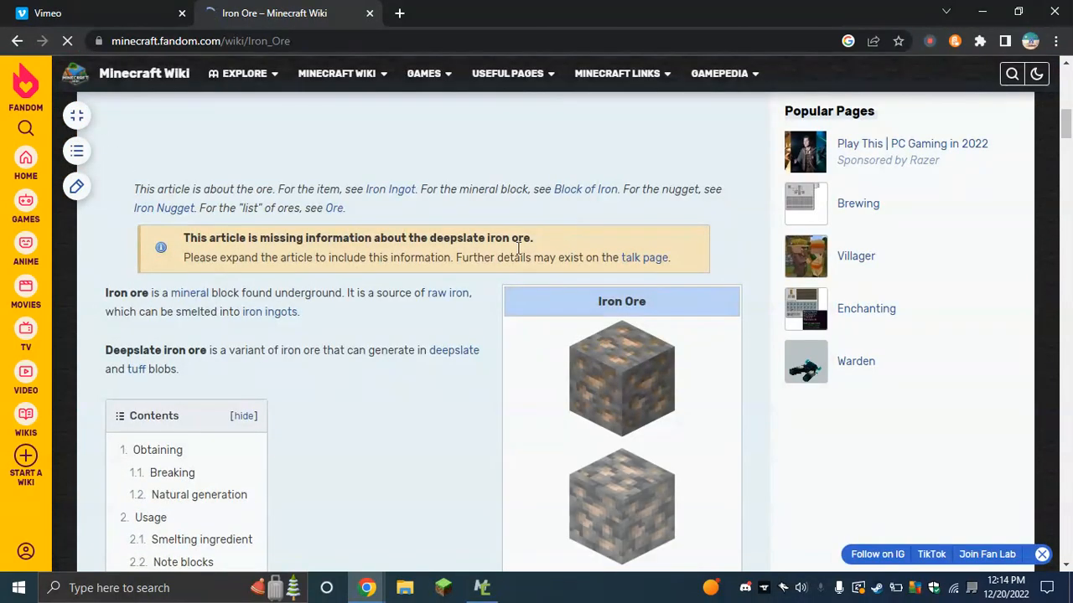
- Check iron ore's hardness and blast resistance on the wiki, then in MCreator set the PeppermintOre block's hardness to 2.7 and resistance to 2.8
scroll(541, 285, "down", 4)
scroll(627, 242, "down", 2)
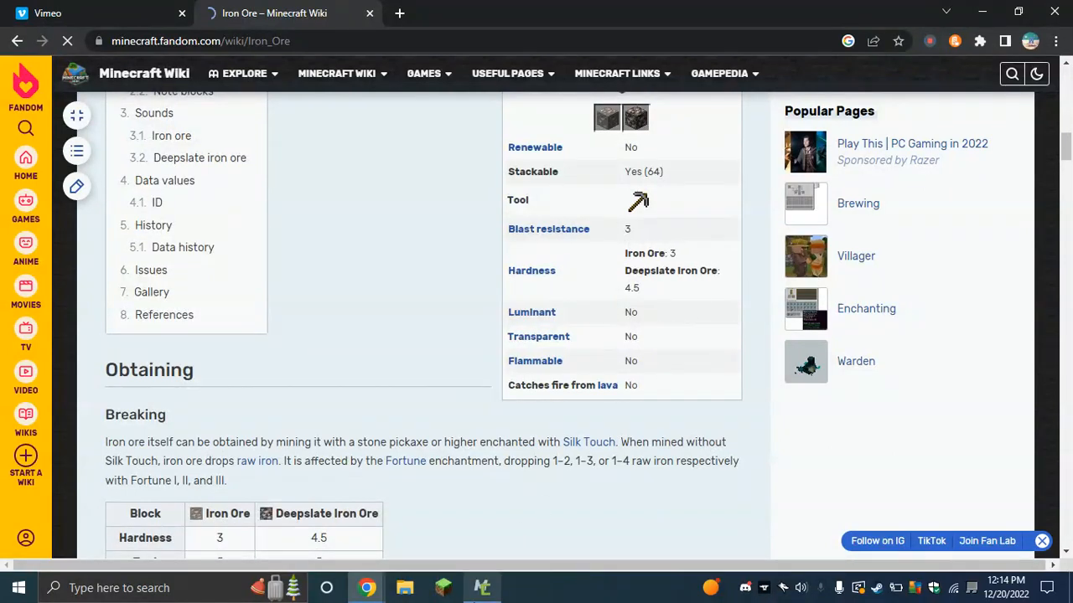
left_click(482, 587)
double_click(509, 255)
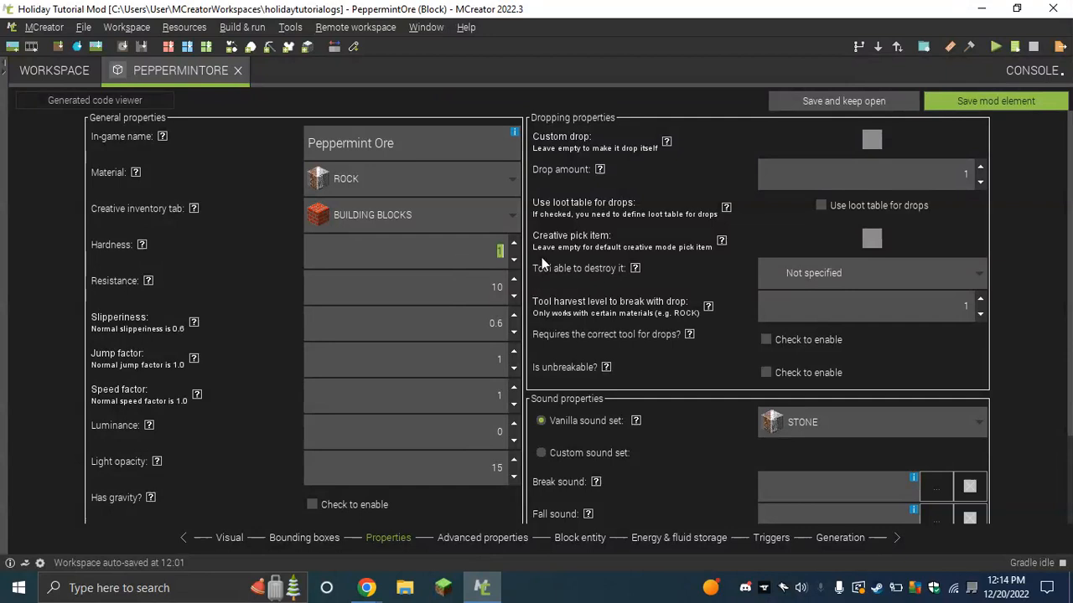
type("2.7")
double_click(496, 288)
type("2.8")
- Set the block's custom drop to the Peppermint item and leave the creative pick item empty
scroll(625, 281, "down", 3)
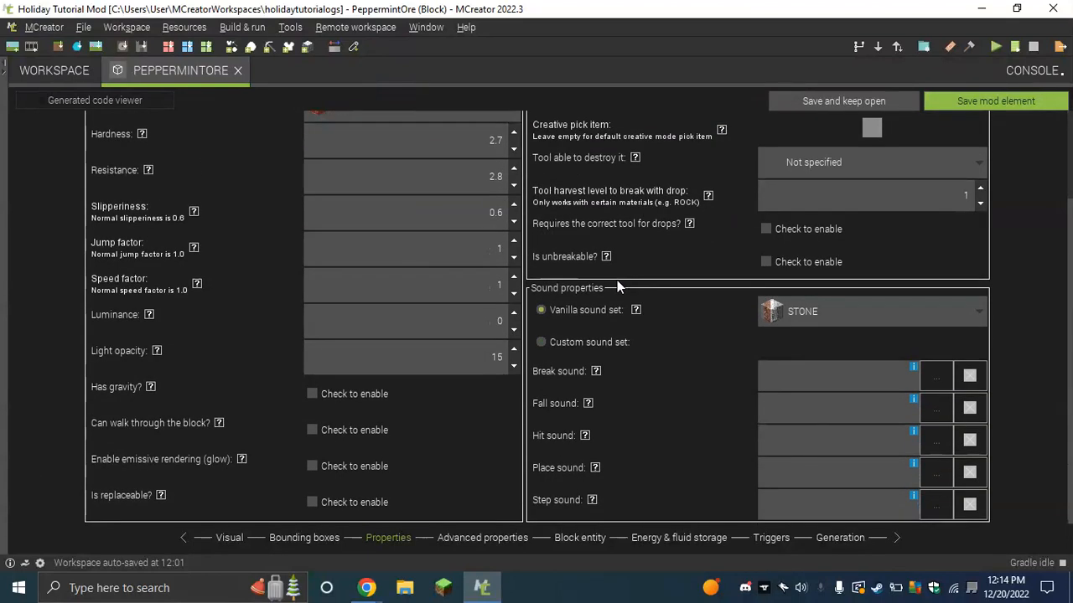
scroll(803, 239, "up", 3)
left_click(870, 140)
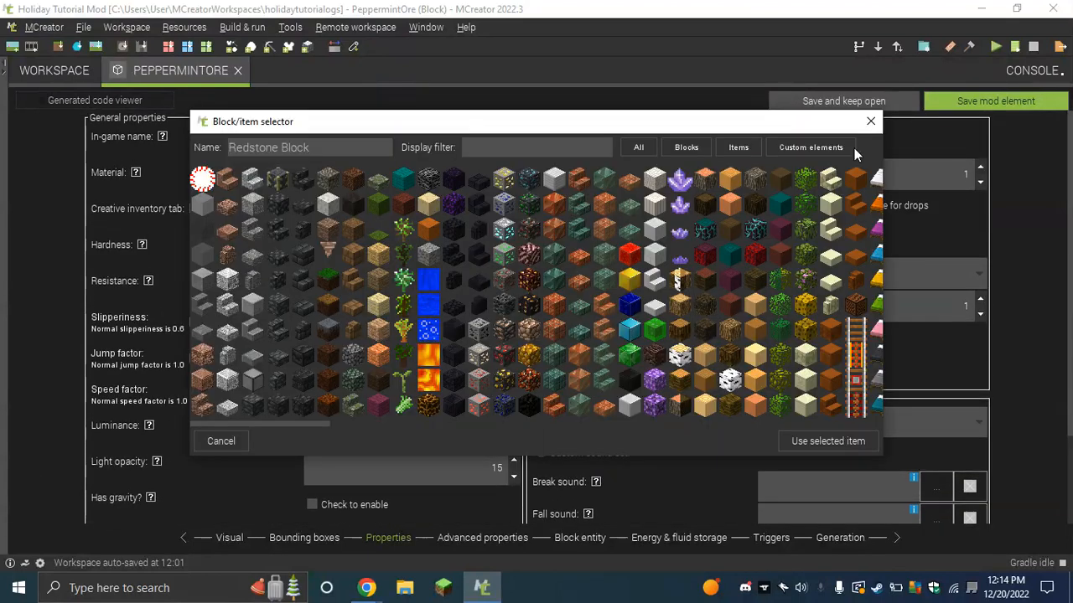
left_click(202, 179)
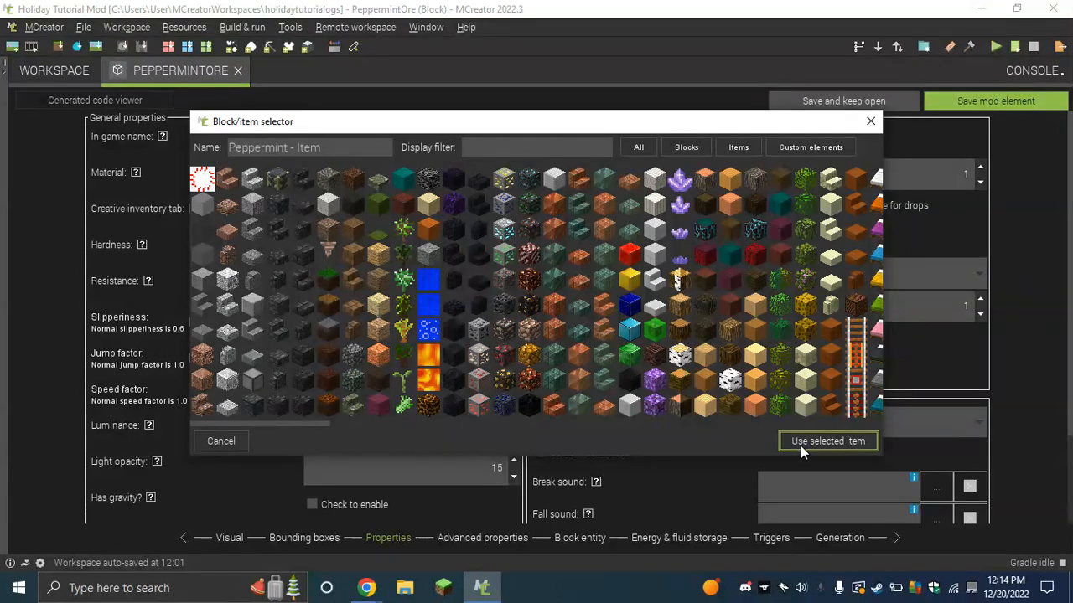
left_click(828, 441)
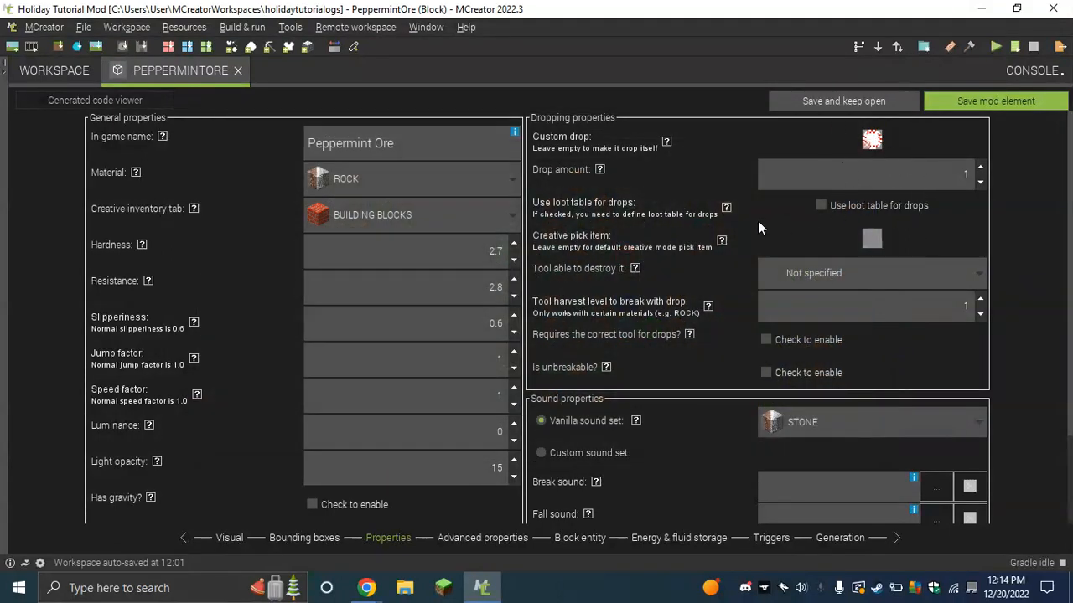
left_click(868, 242)
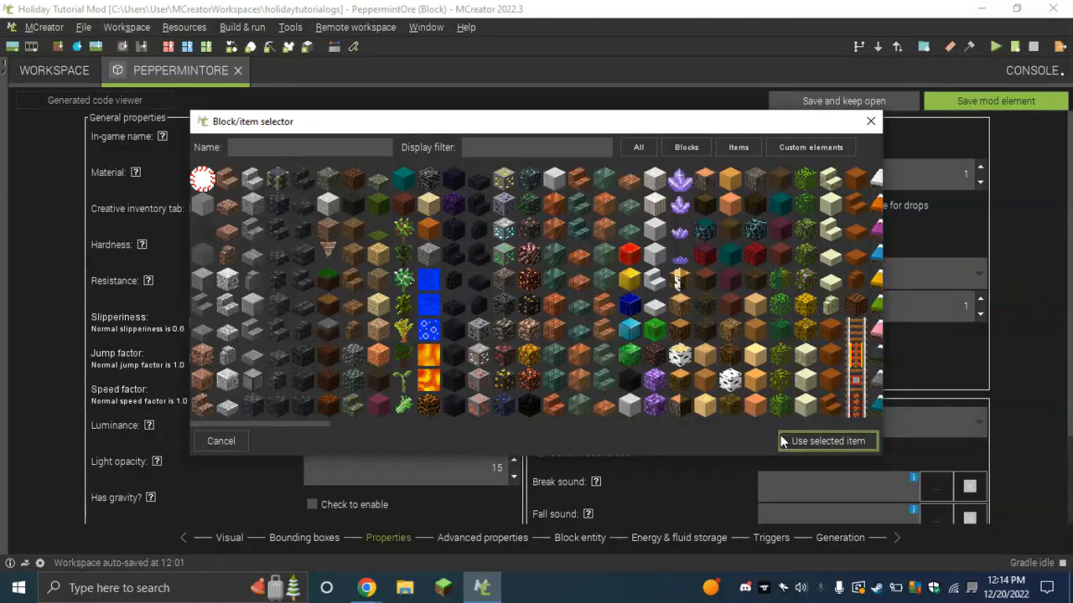
left_click(826, 441)
- Make pickaxe the tool able to destroy the block and enable the requirement of the correct tool for drops
left_click(873, 271)
left_click(841, 326)
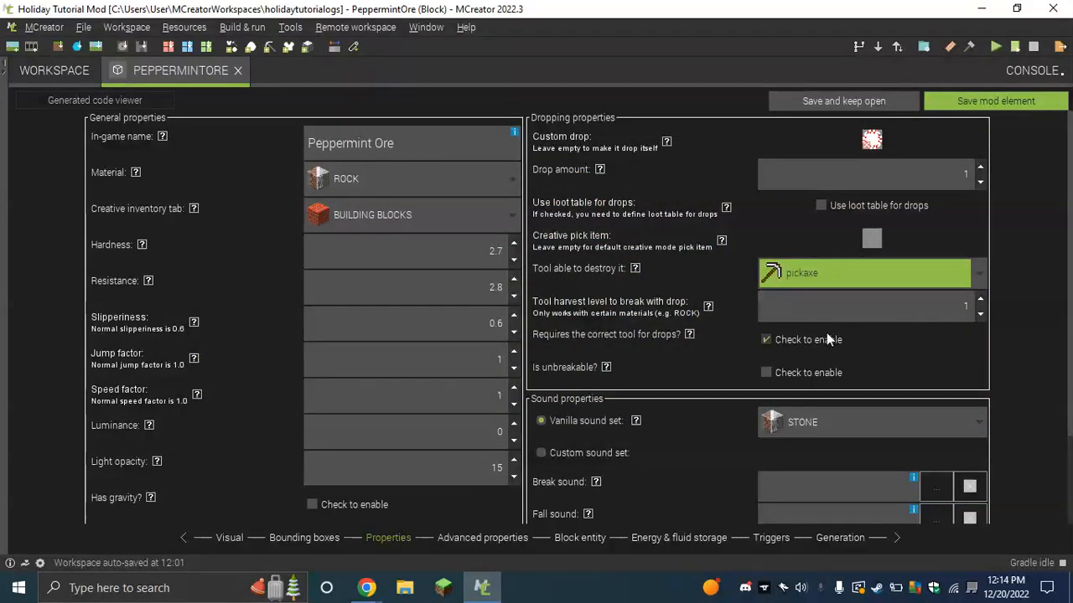
left_click(708, 307)
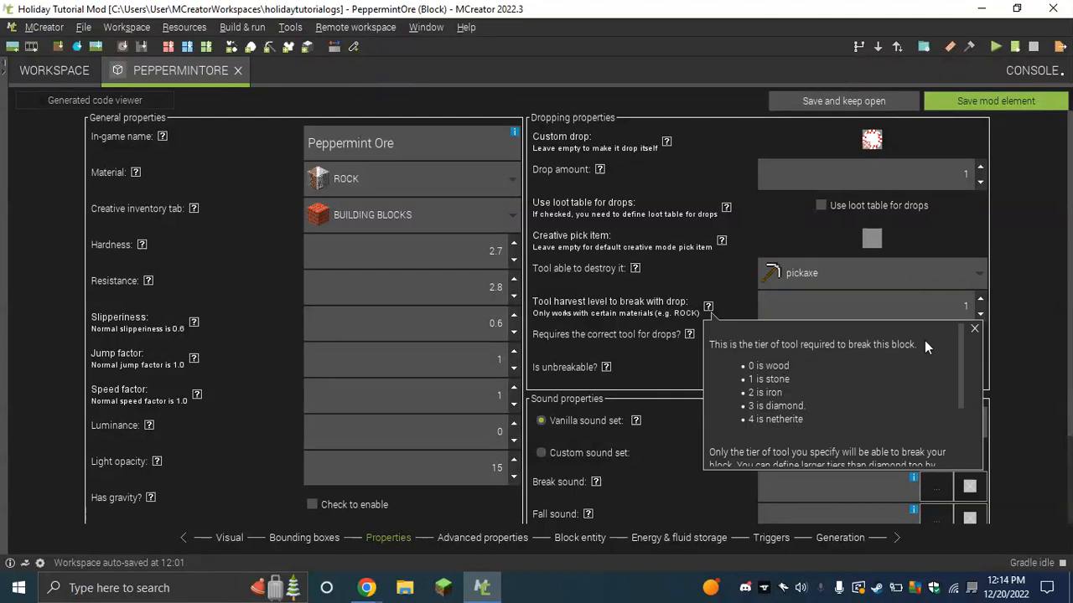
left_click(974, 328)
left_click(794, 341)
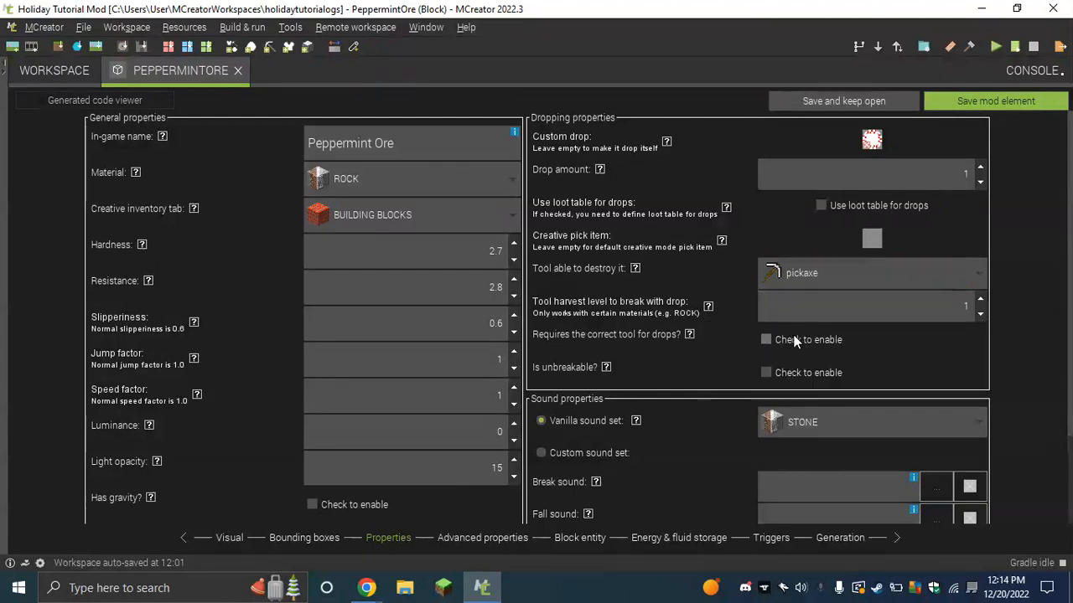
scroll(897, 404, "down", 3)
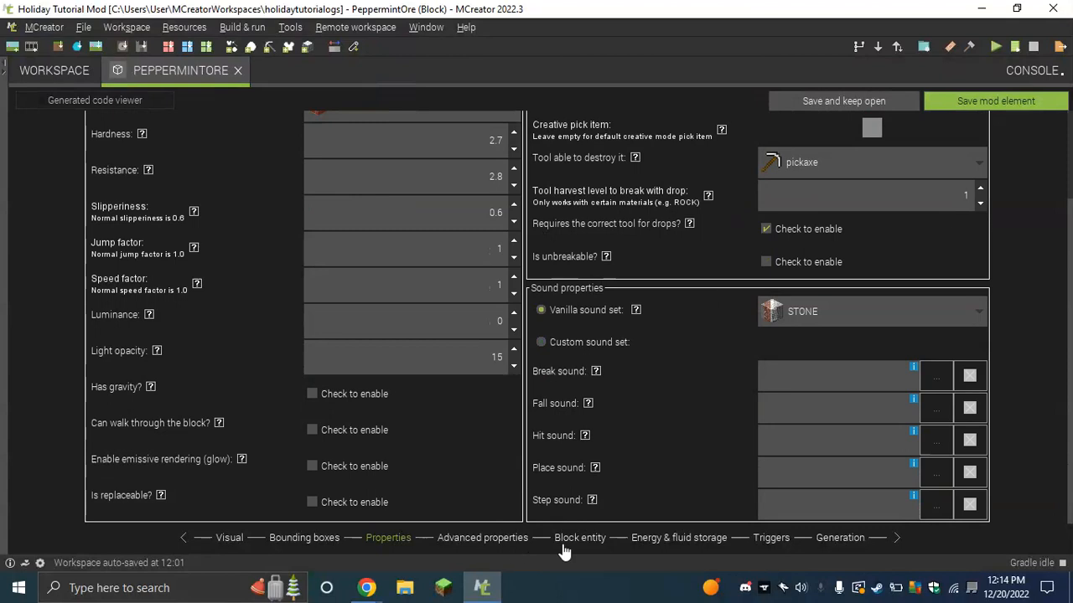
- Go to the block's generation settings and add Surface as the dimension to generate in
left_click(570, 545)
left_click(666, 545)
left_click(776, 542)
left_click(842, 542)
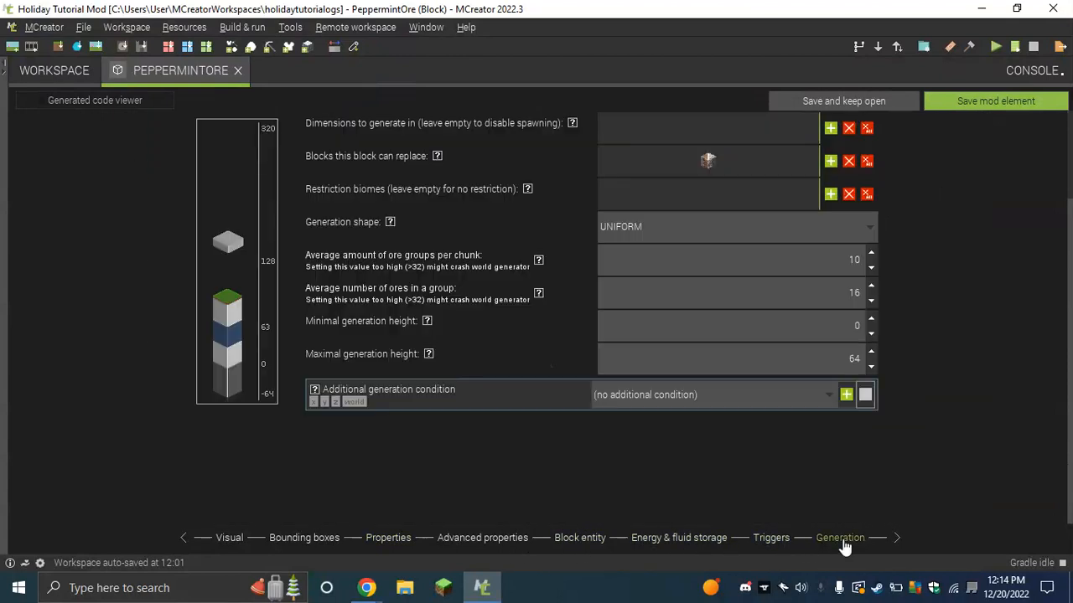
scroll(680, 307, "up", 3)
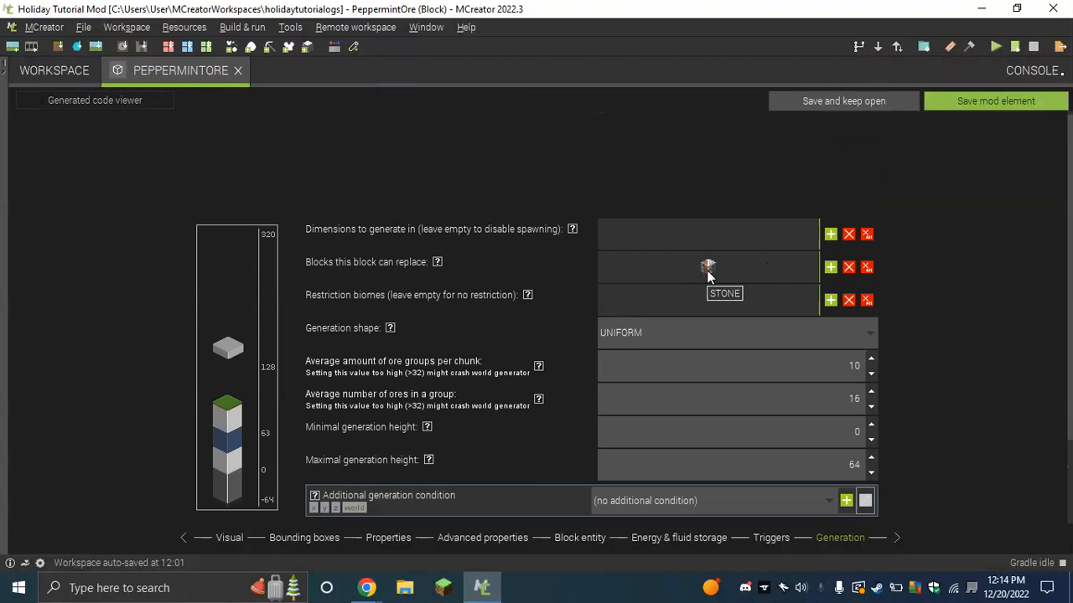
left_click(830, 239)
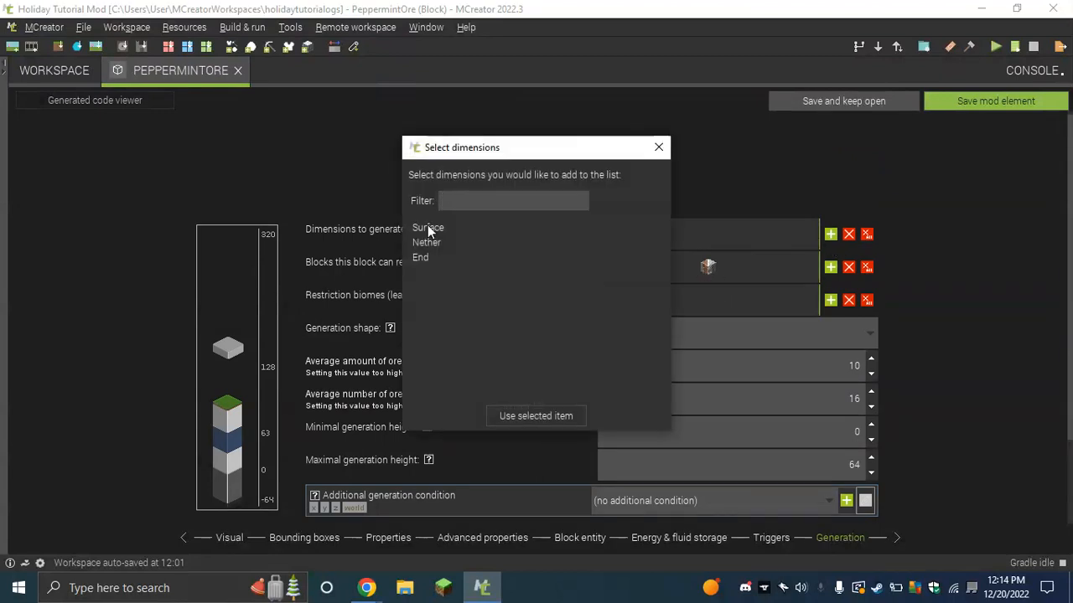
left_click(427, 228)
left_click(535, 416)
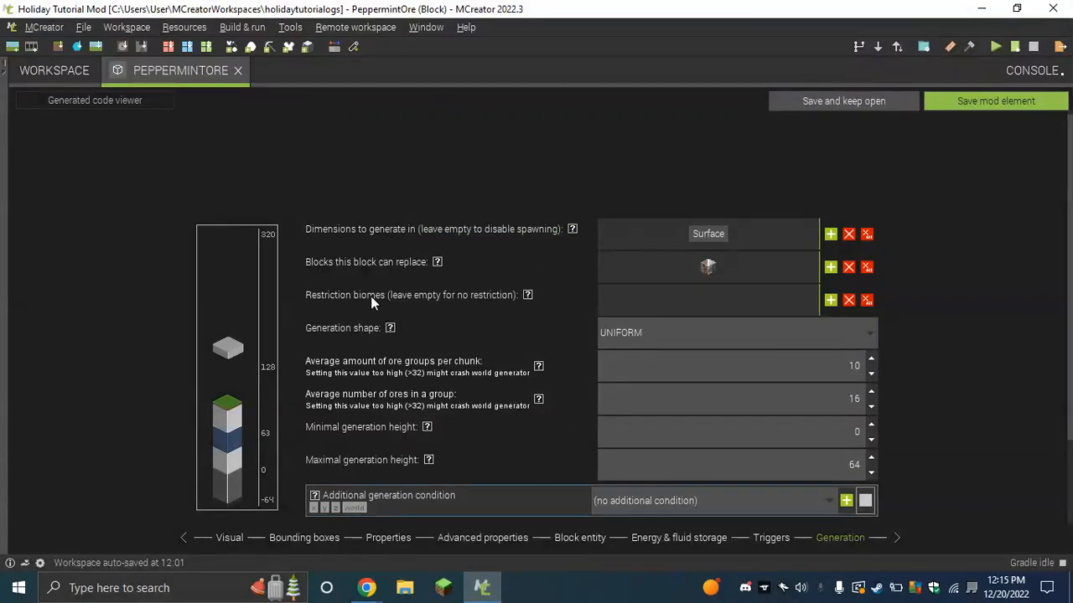
- Leave the restriction biomes empty and choose UNIFORM as the generation shape
left_click(822, 300)
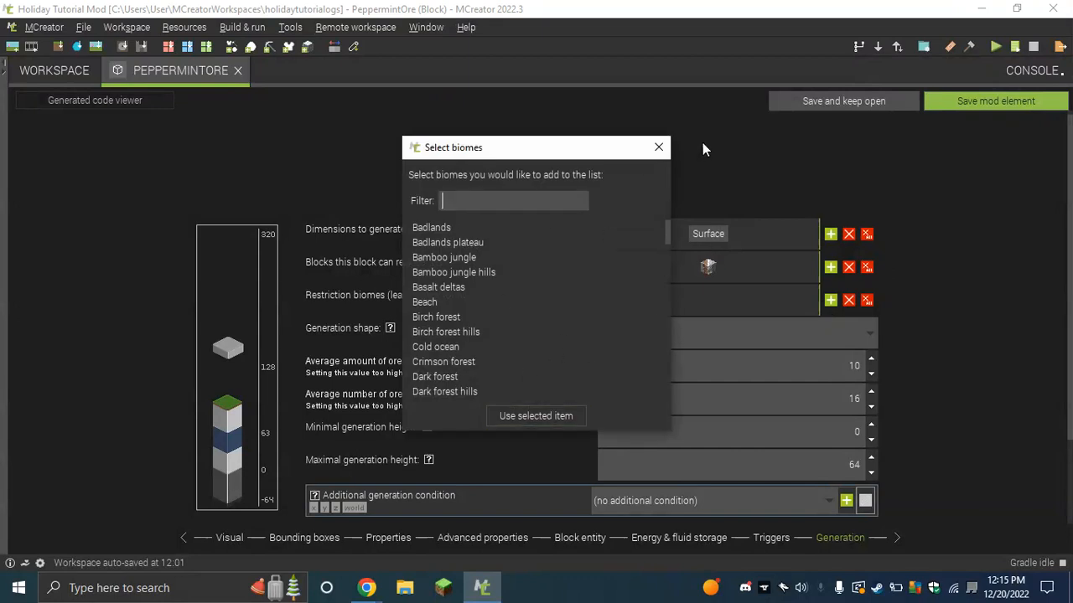
left_click(658, 148)
left_click(603, 335)
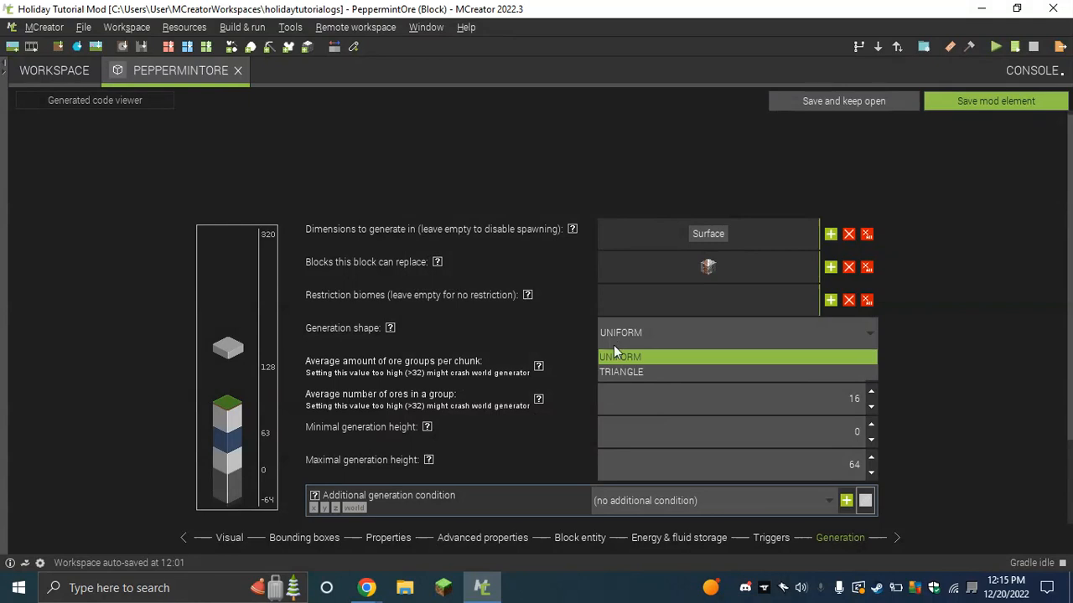
left_click(624, 359)
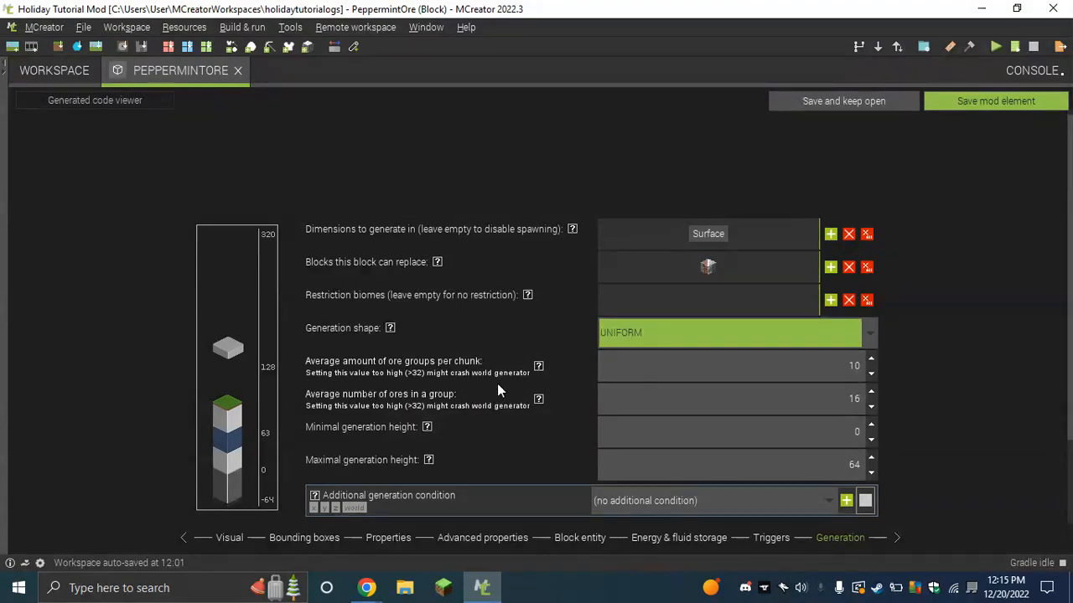
- Set the average ore groups per chunk to 3 and ores in a group to 8, consulting the vanilla values in the help
left_click(782, 375)
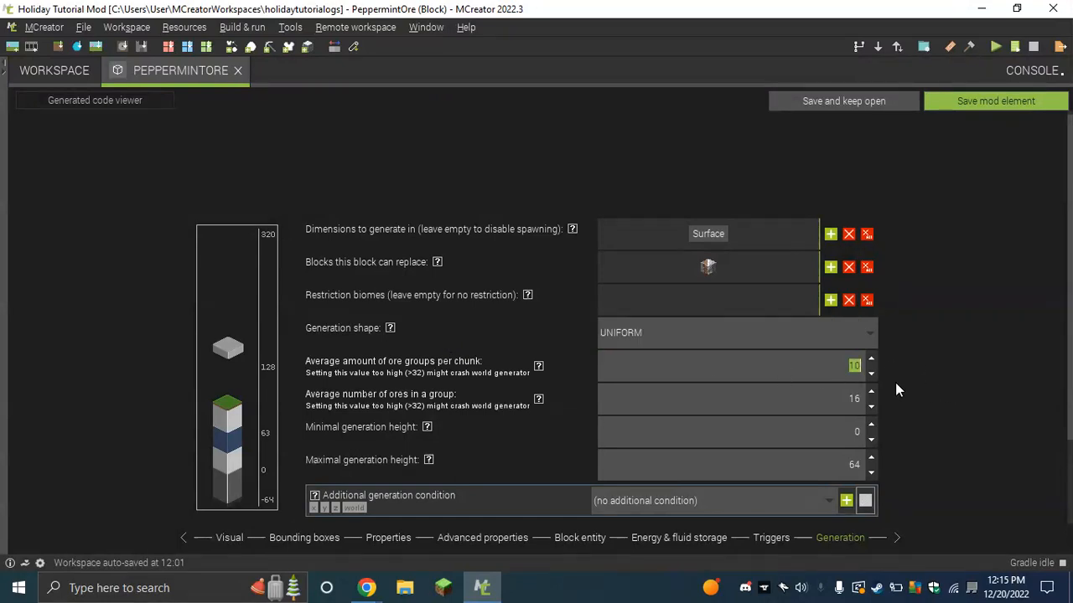
type("3")
left_click(825, 399)
type("8")
mouse_move(538, 402)
left_click(804, 422)
mouse_move(543, 374)
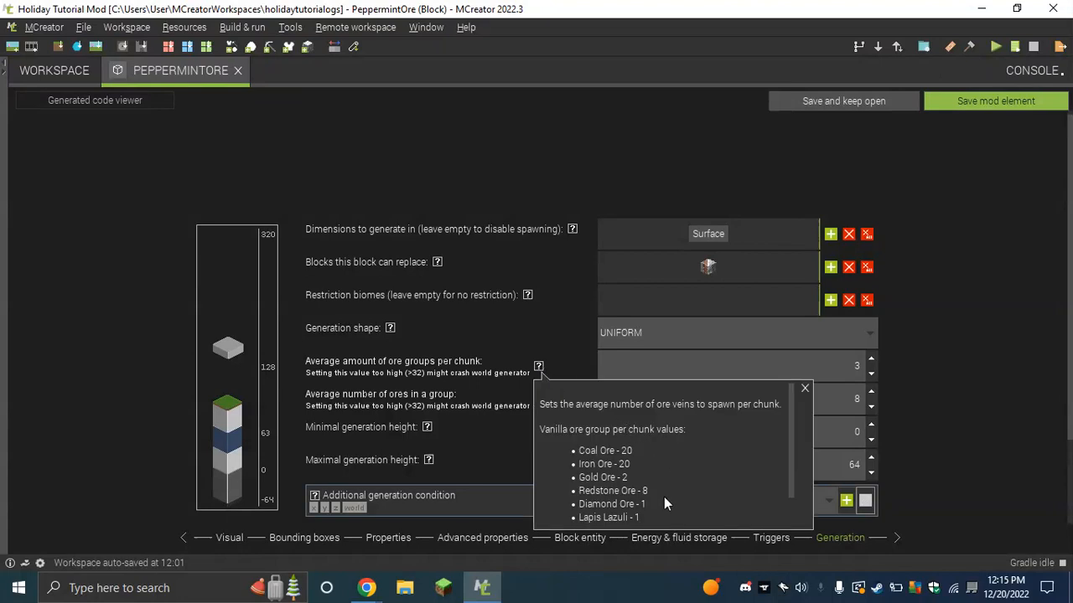
scroll(656, 493, "down", 1)
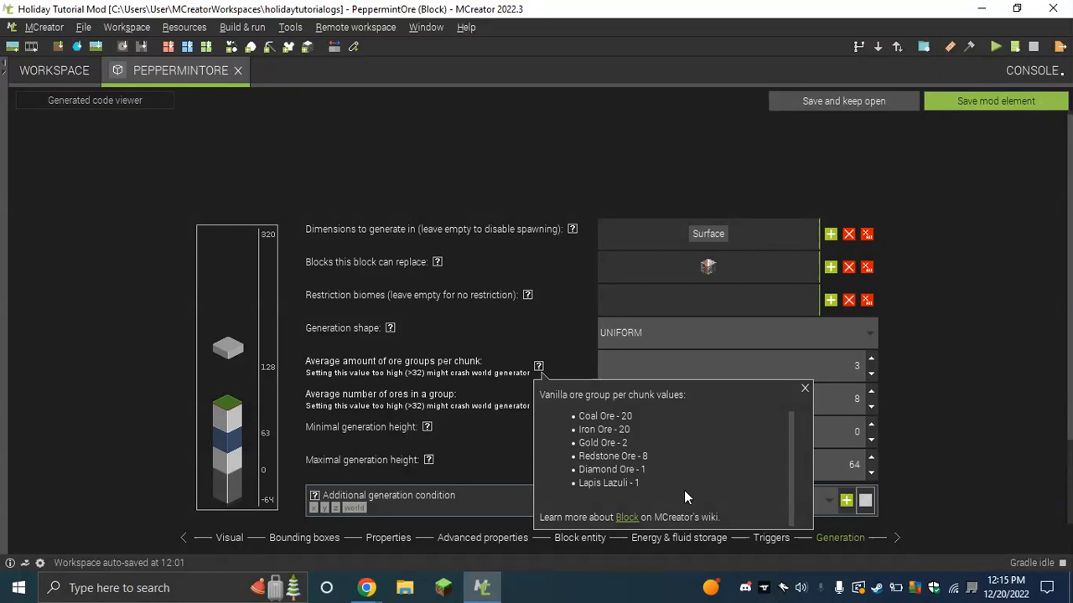
scroll(683, 490, "up", 1)
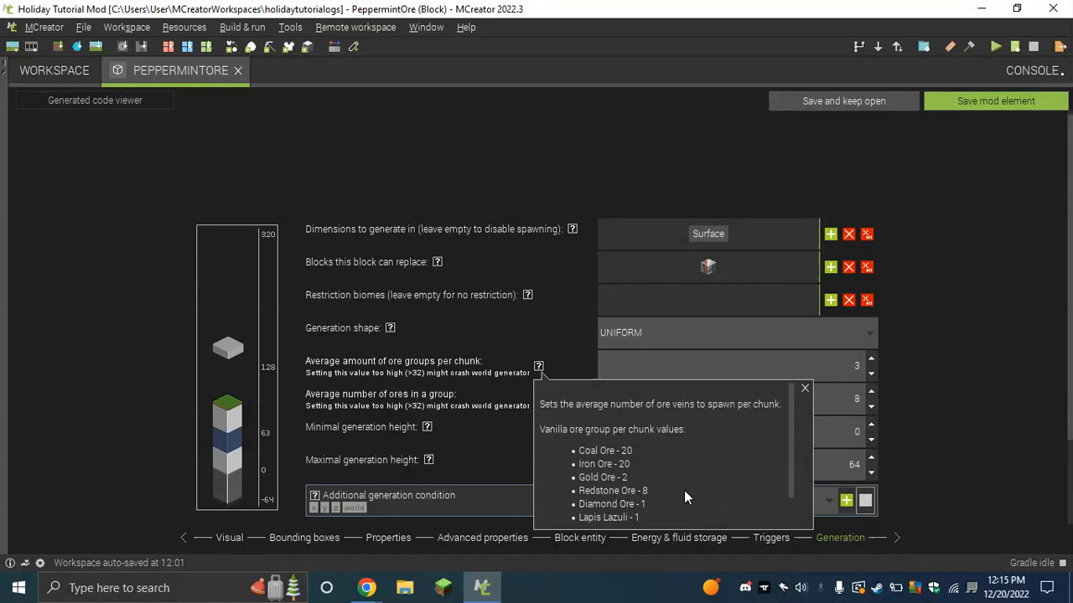
left_click(803, 389)
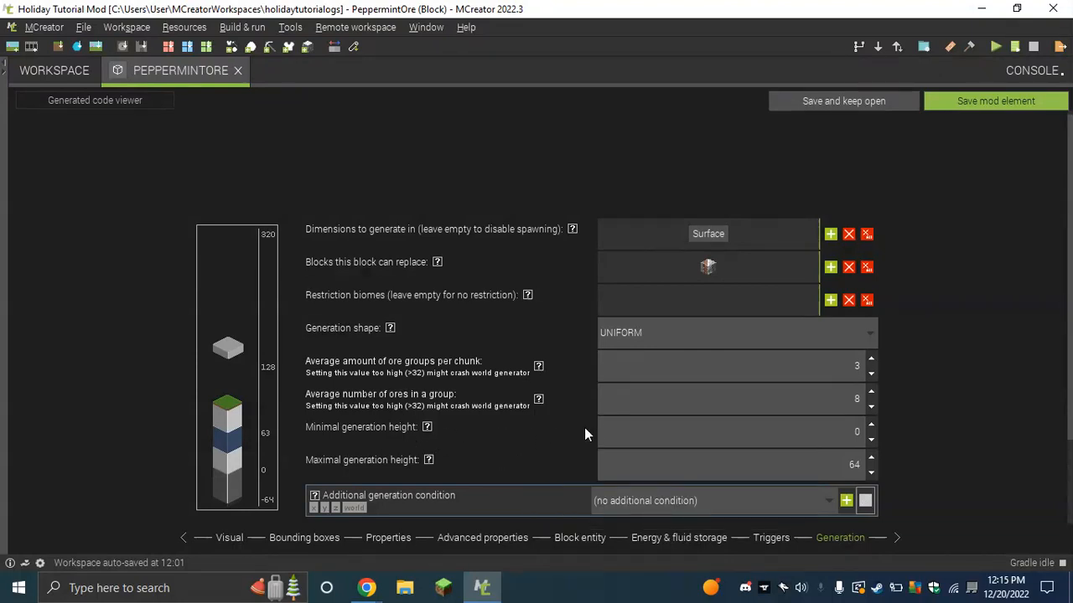
- Consult the minimal height help, then set the minimal generation height to -50 and the maximal generation height to 24
left_click(425, 429)
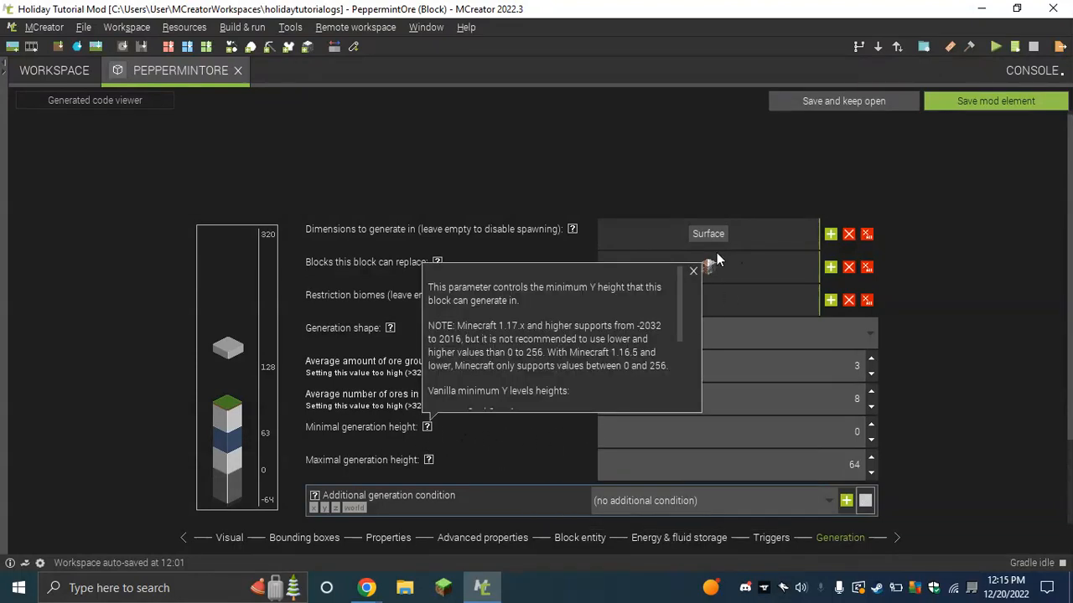
scroll(630, 343, "down", 3)
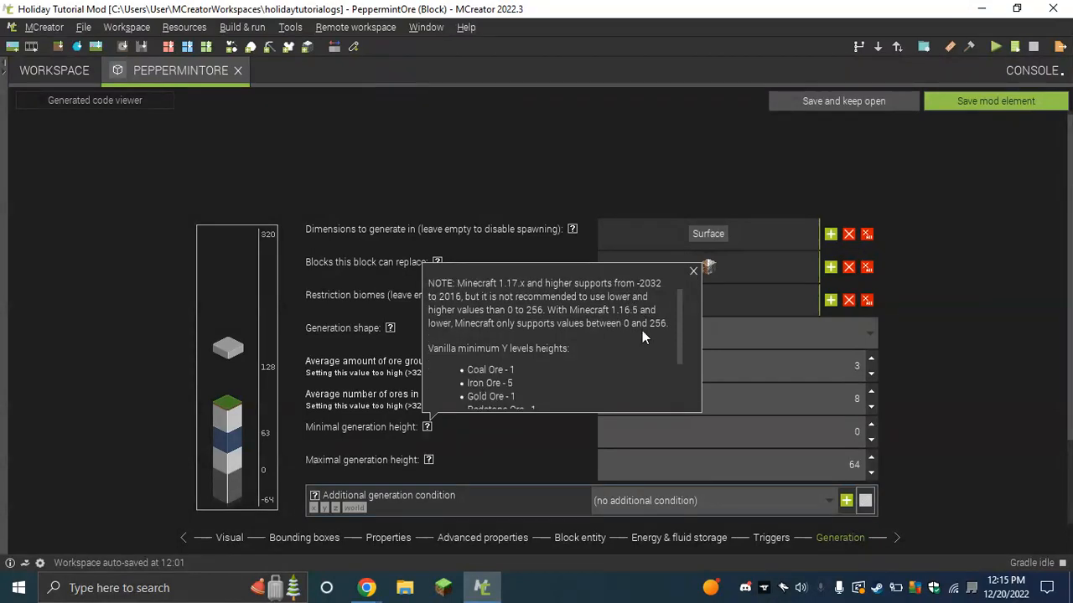
left_click(693, 270)
left_click(825, 434)
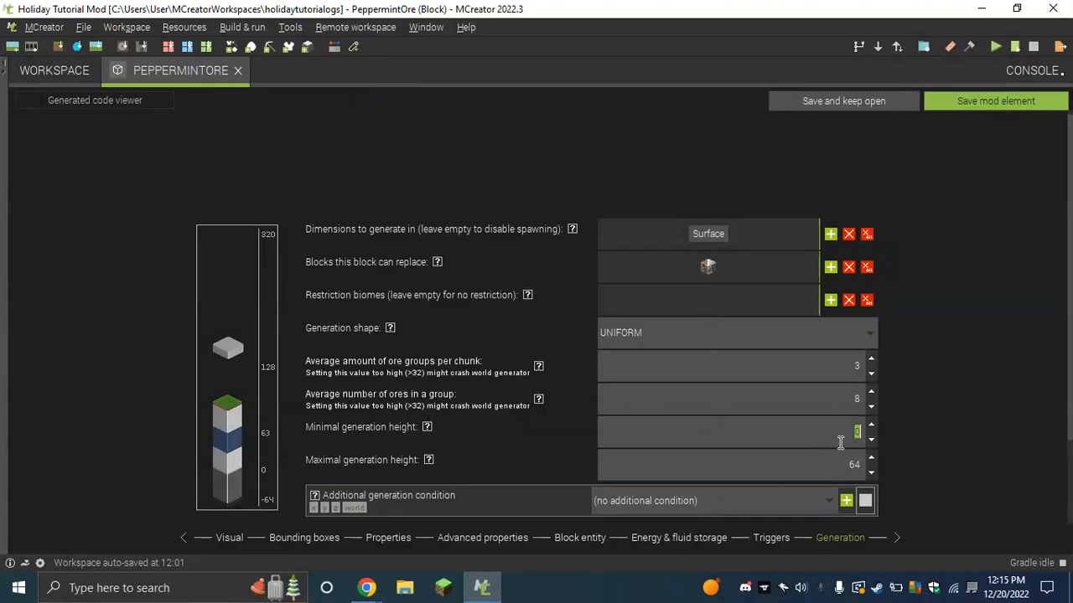
type("-5")
left_click(826, 464)
scroll(870, 465, "down", 3)
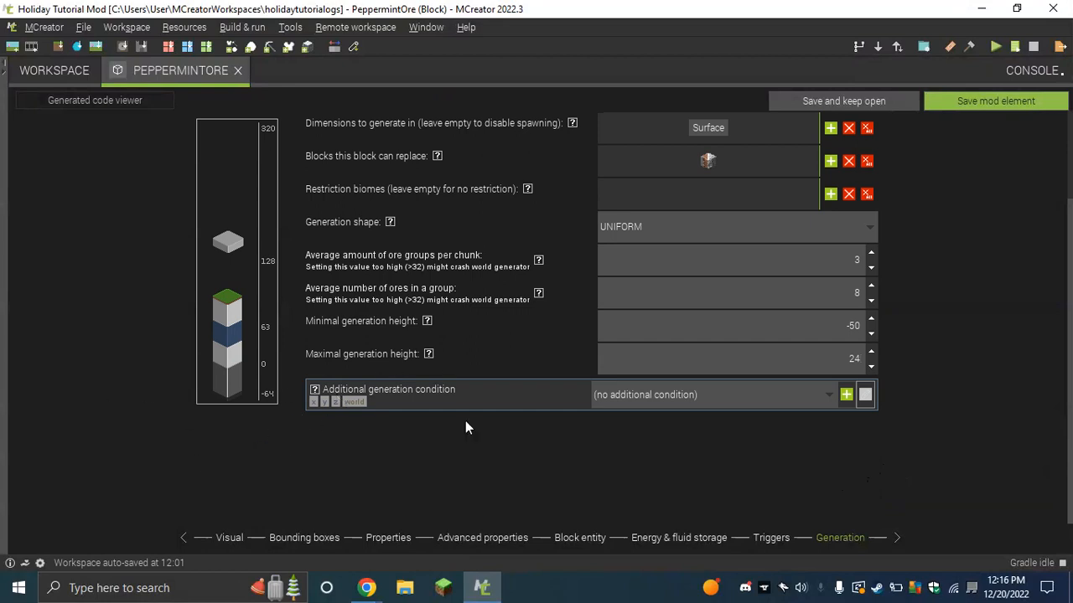
- Save the PeppermintOre block and show it with the Peppermint item among the workspace's mod elements
left_click(969, 104)
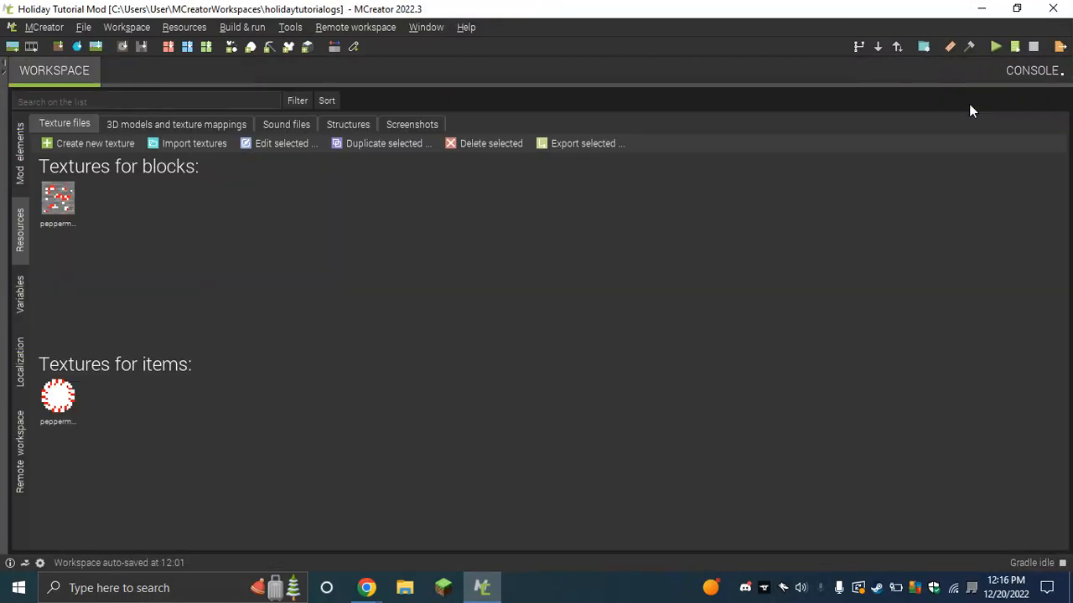
left_click(15, 179)
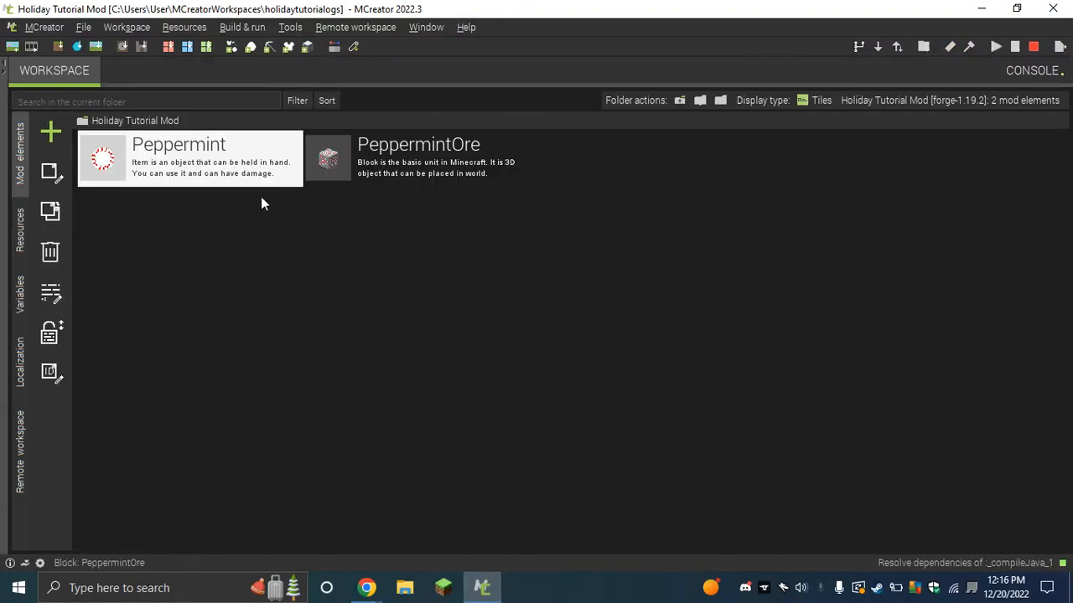
left_click(313, 173)
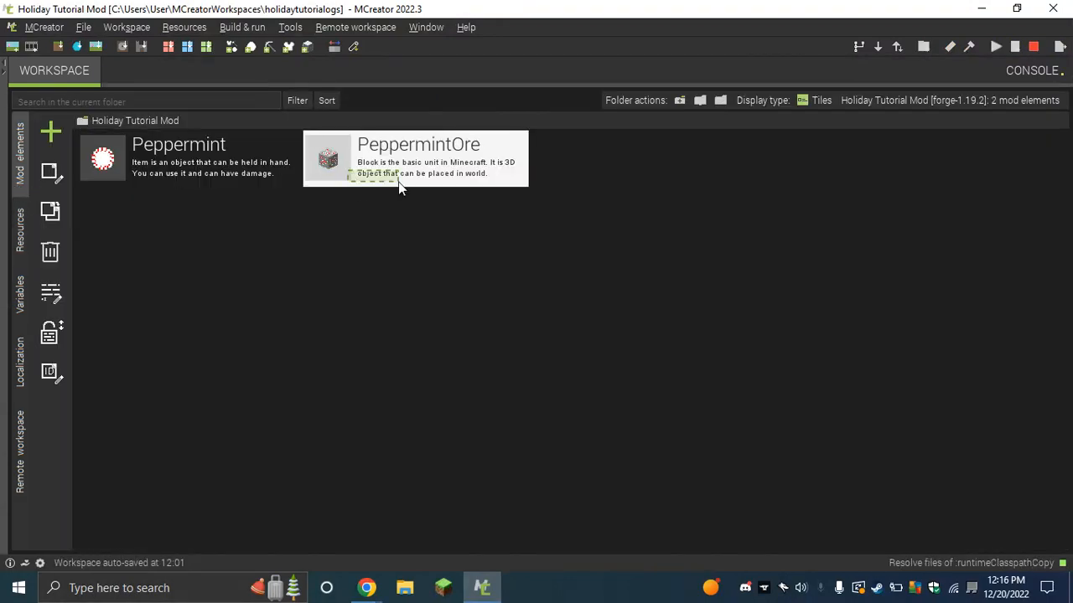
left_click(126, 177)
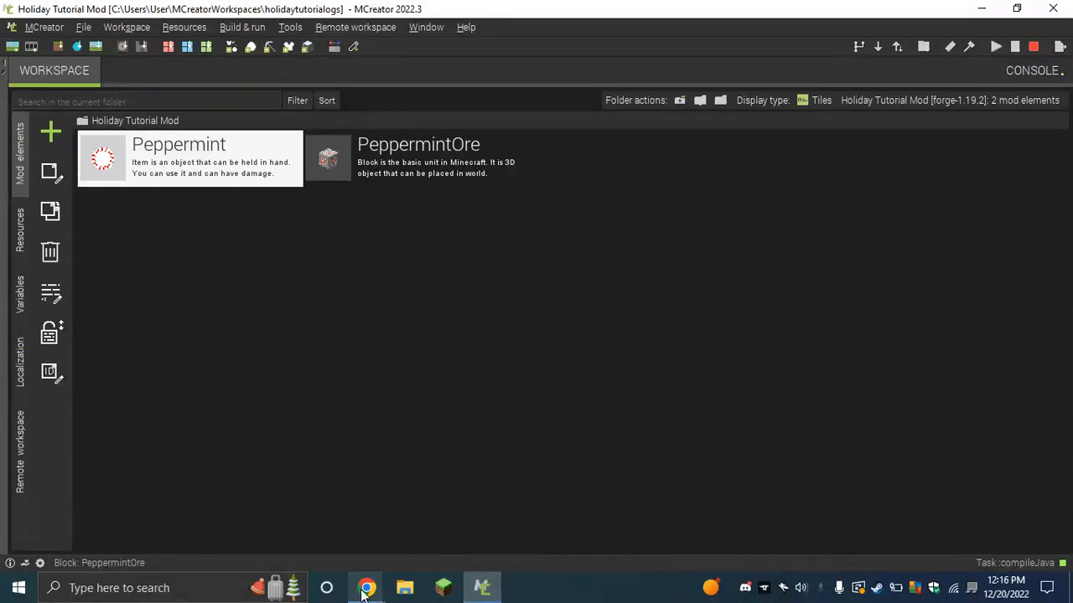
mouse_move(366, 590)
left_click(286, 536)
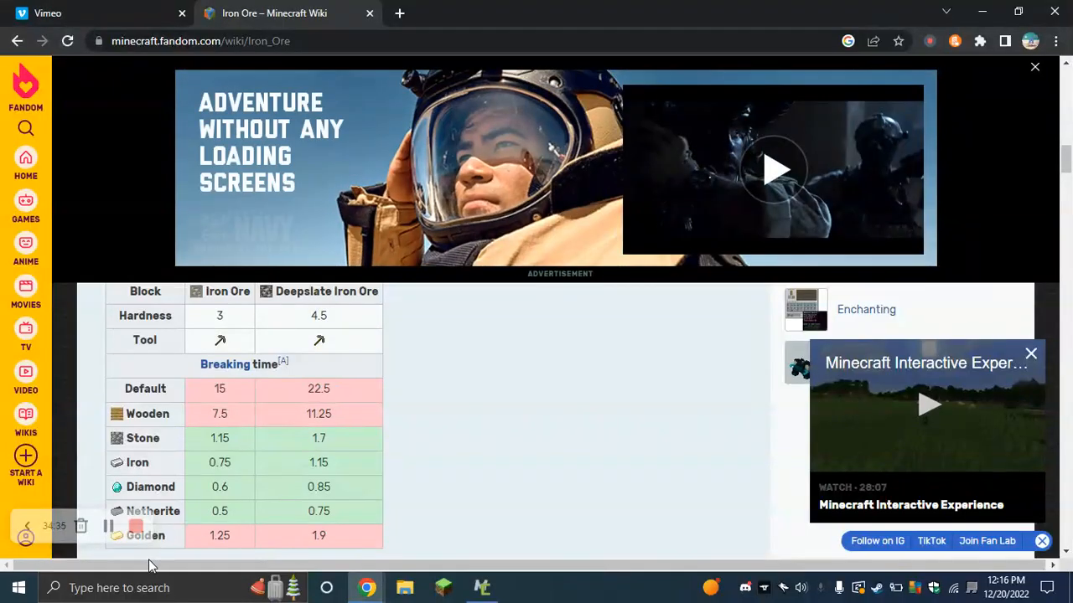
left_click(489, 598)
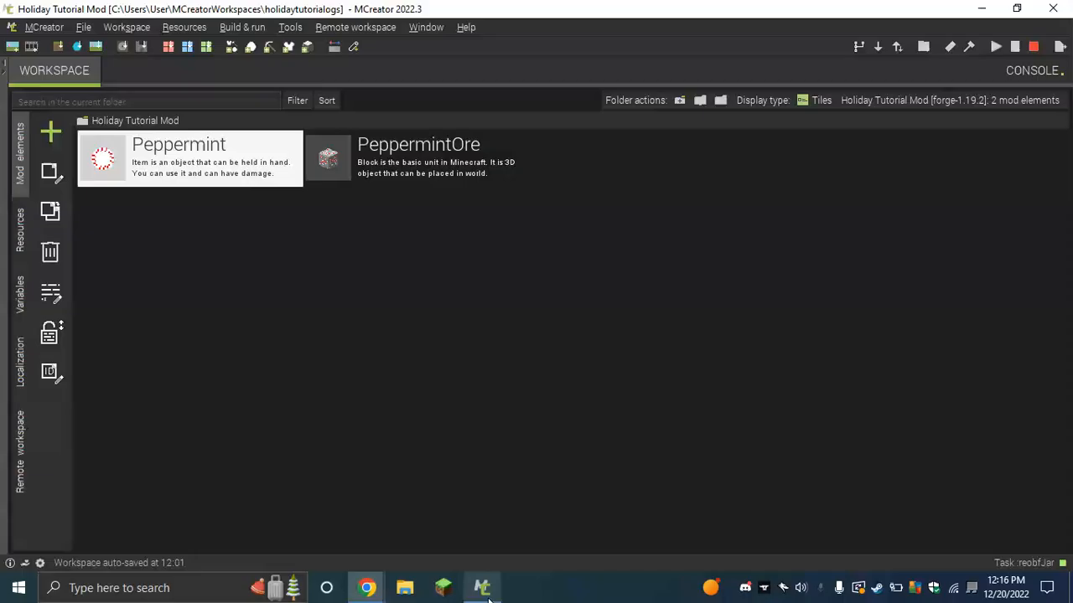
mouse_move(366, 590)
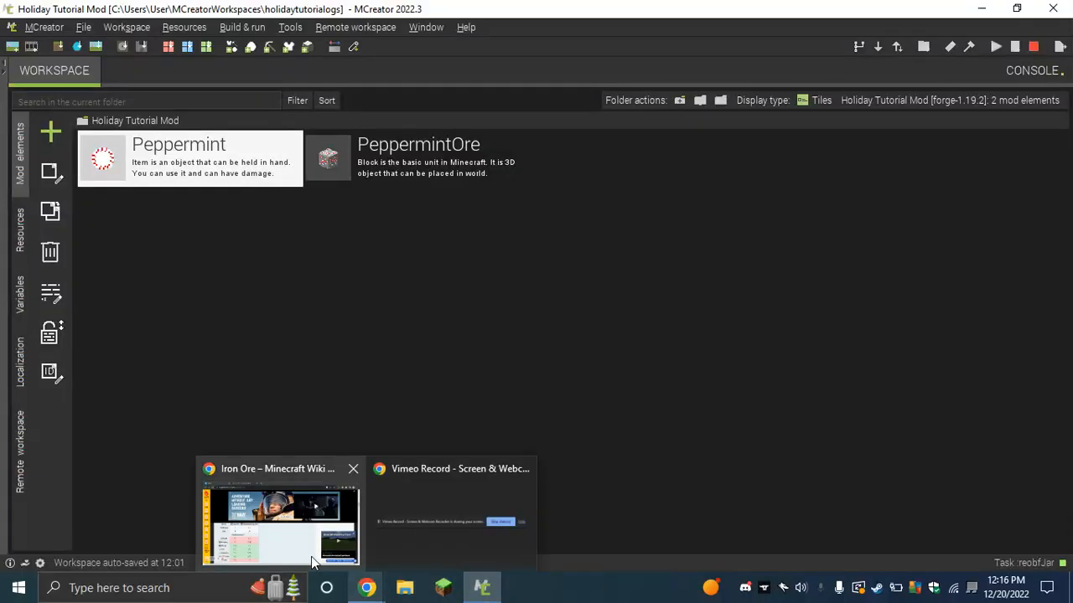
left_click(316, 564)
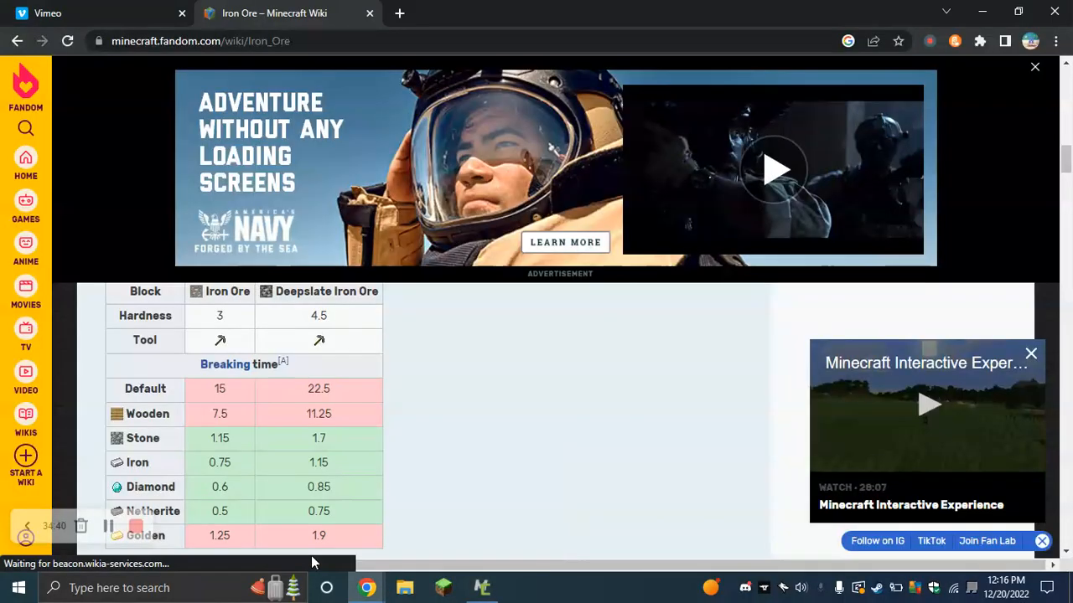
left_click(33, 10)
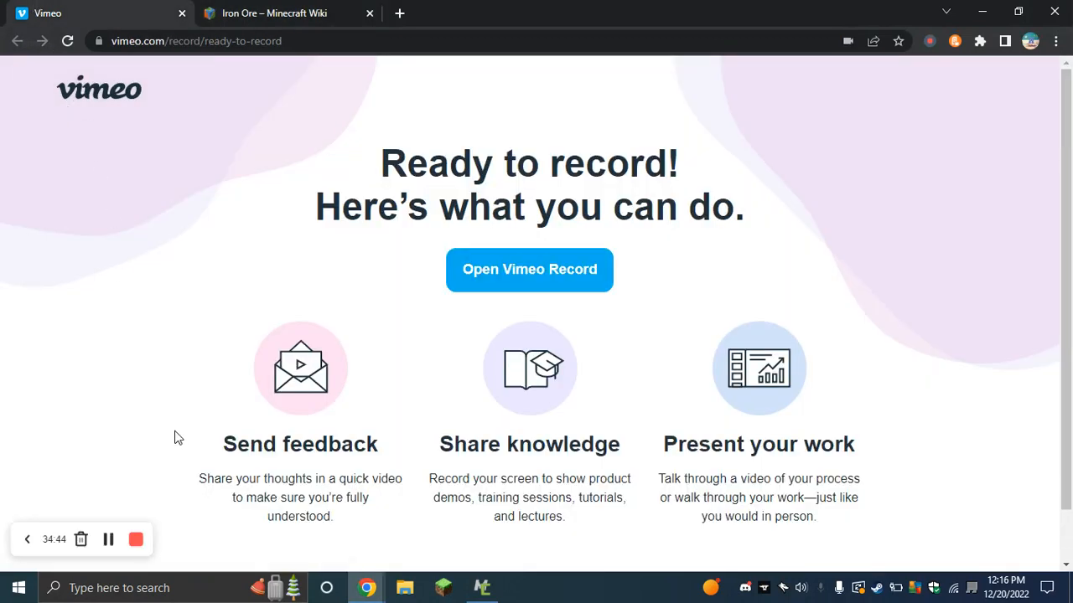